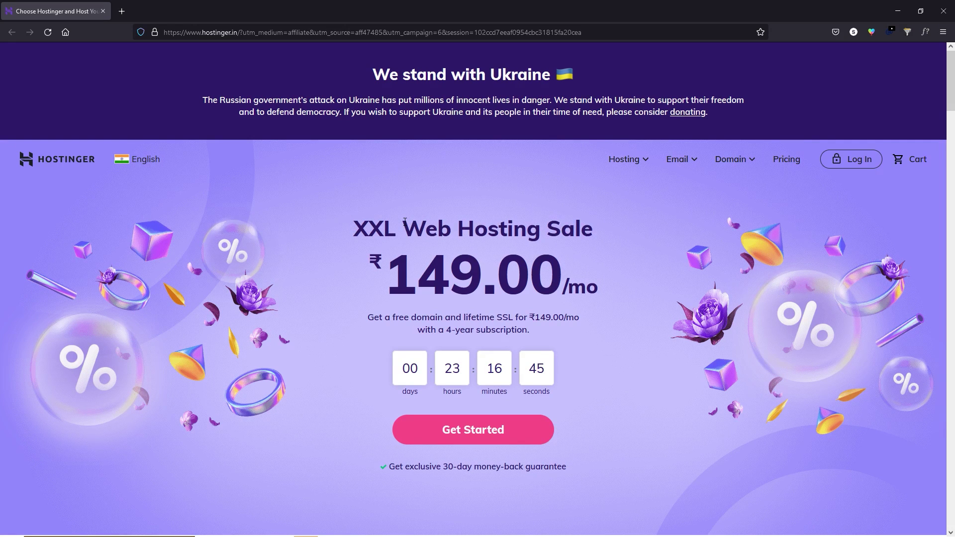
Step: Scroll down the Hostinger homepage below the XXL Web Hosting Sale offer at ₹149.00/mo
scroll(403, 224, down, 10)
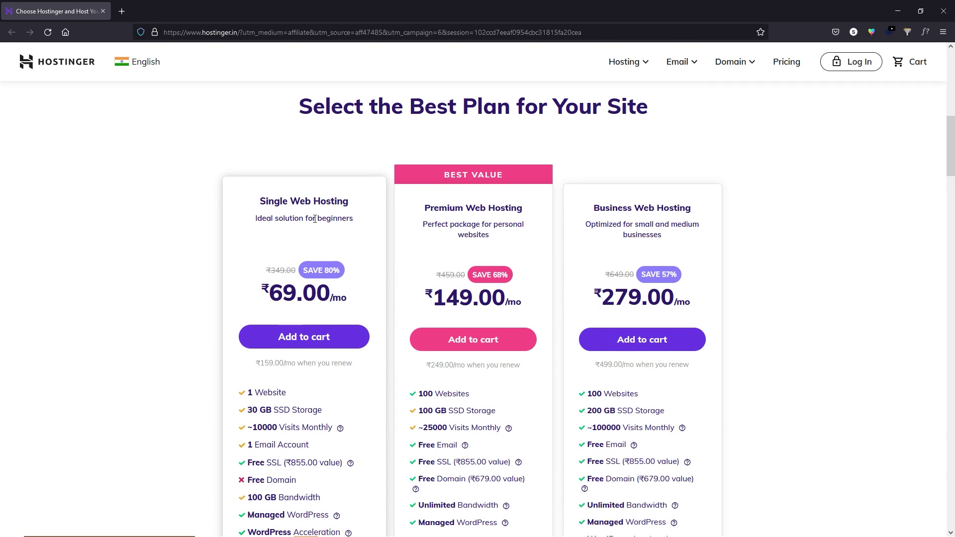
Step: Scroll through the Single, Premium and Business hosting plan cards to compare their features
scroll(315, 219, down, 1)
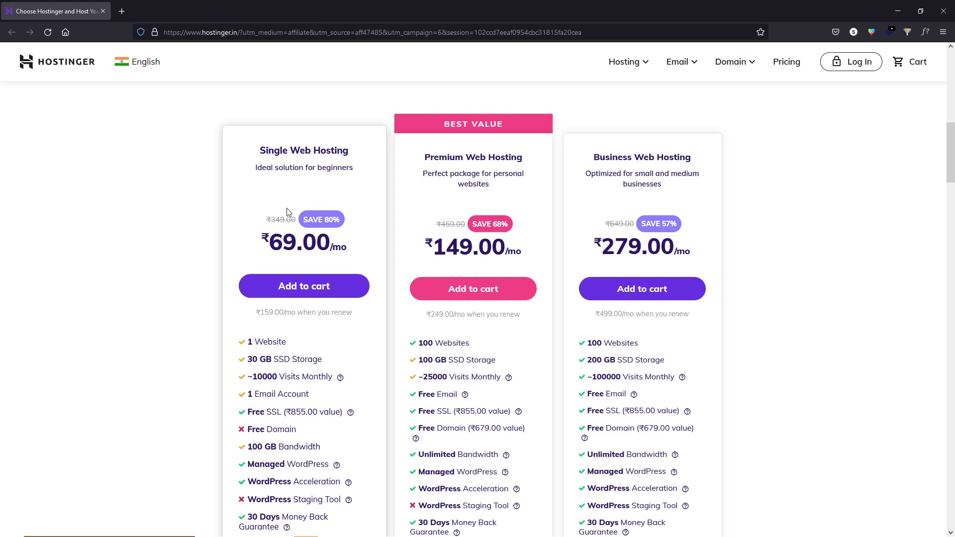
scroll(288, 212, down, 1)
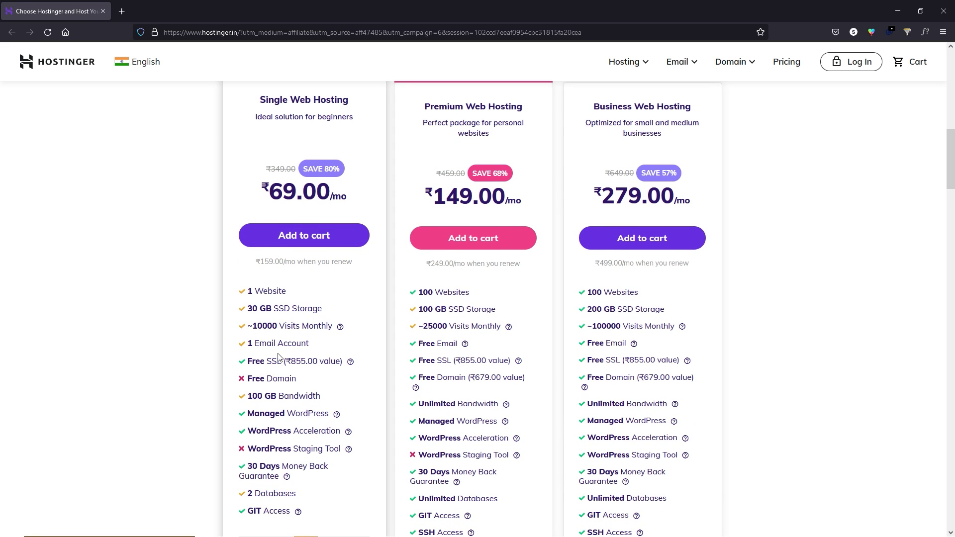
drag(301, 382, 248, 381)
scroll(491, 214, up, 2)
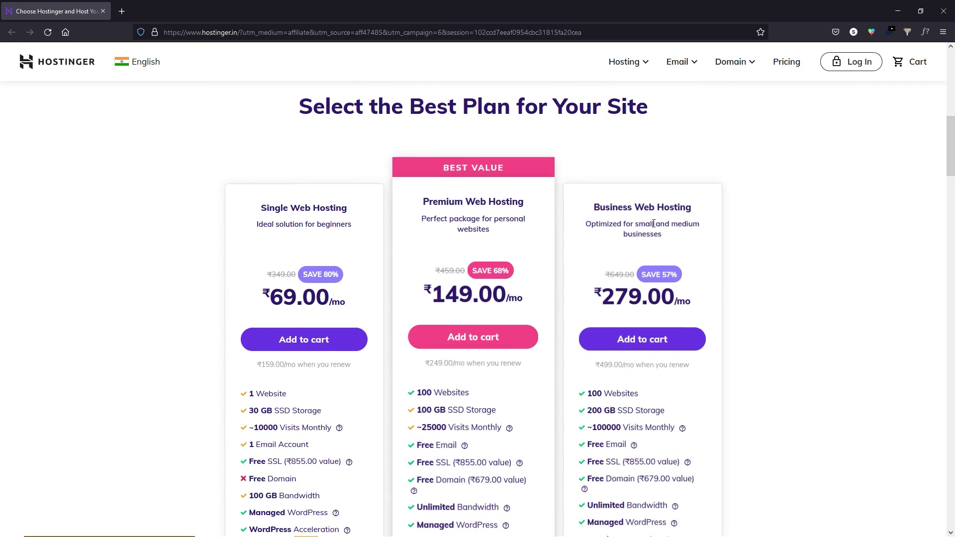
scroll(586, 224, down, 2)
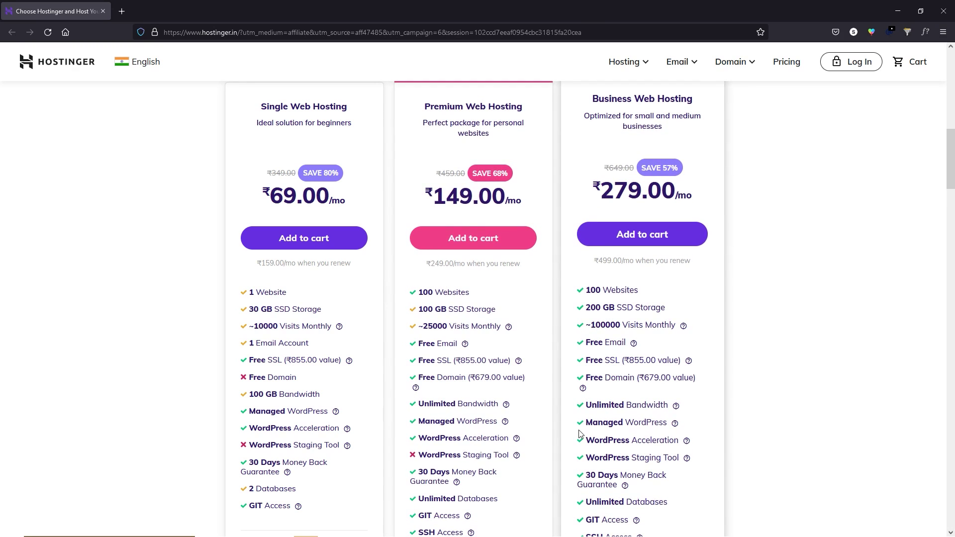
drag(604, 99, 679, 99)
click(680, 99)
scroll(616, 199, down, 5)
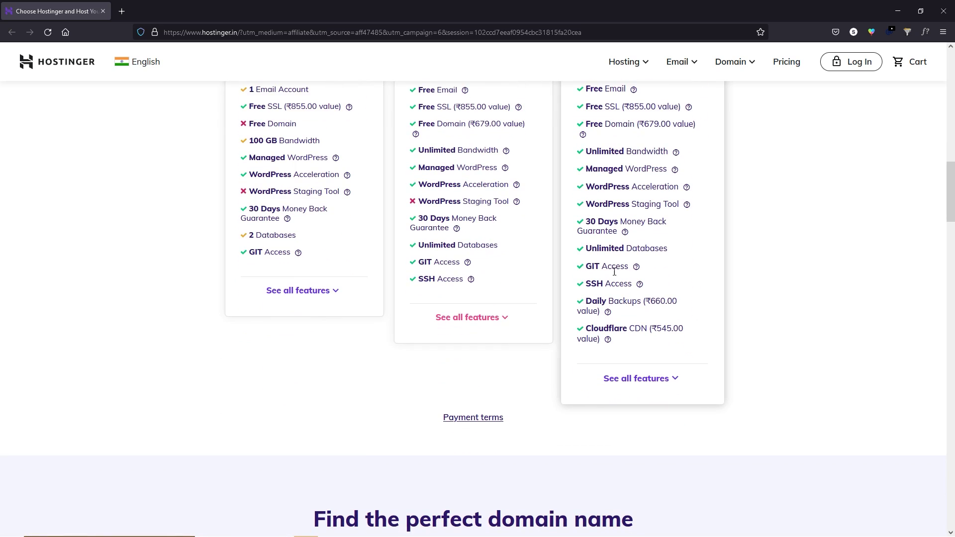
Step: Check Business's Daily Backups feature, then add Premium Web Hosting to the cart
drag(586, 301, 642, 304)
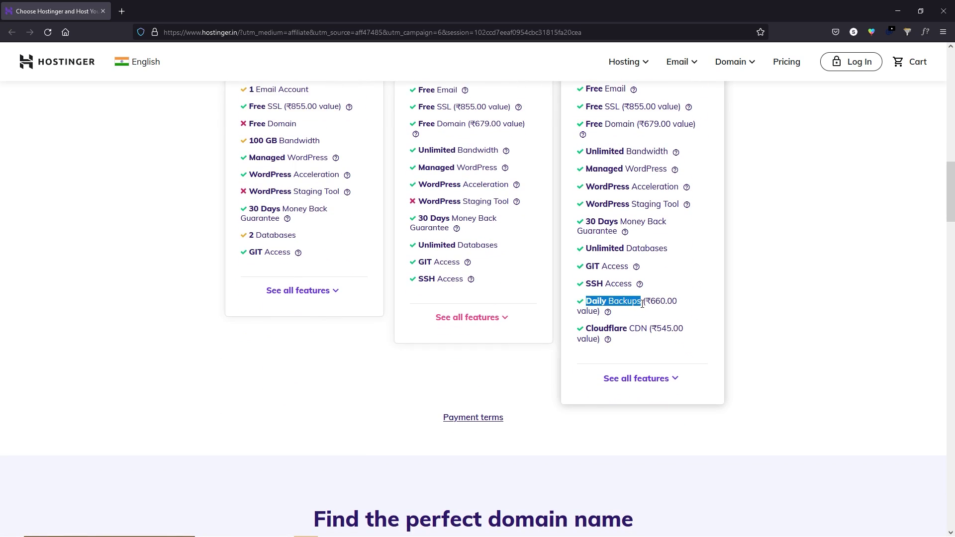
click(643, 302)
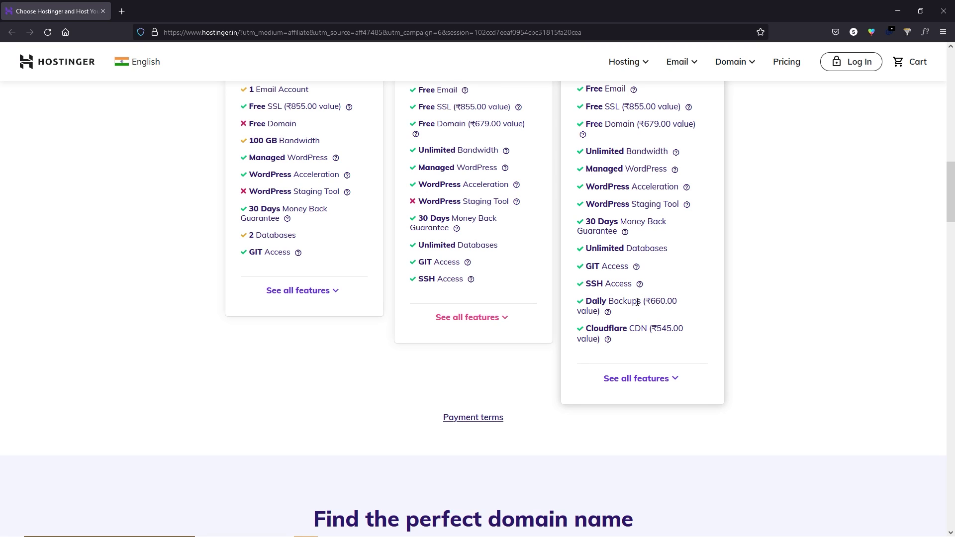
drag(642, 304, 589, 304)
click(590, 304)
drag(593, 304, 640, 304)
click(640, 303)
scroll(640, 302, up, 6)
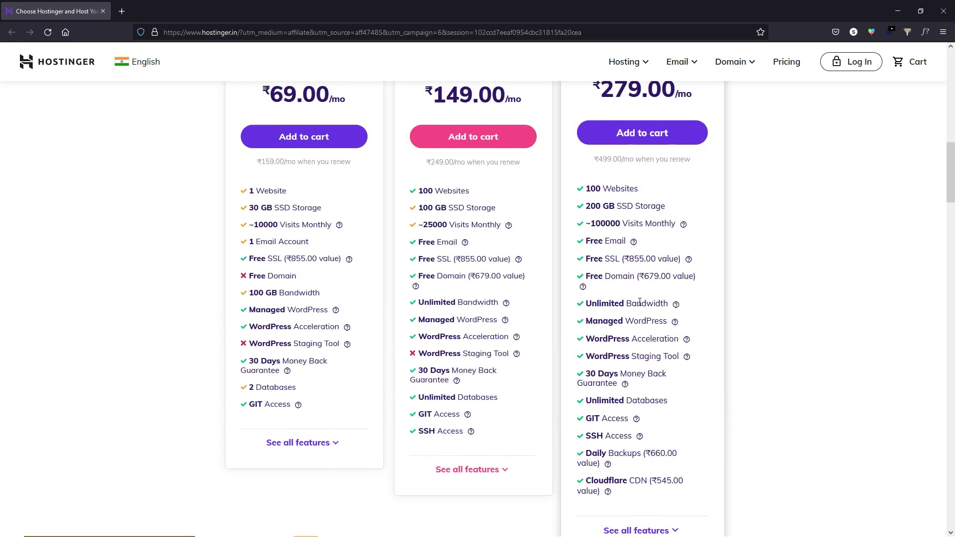
drag(432, 151, 501, 157)
click(501, 157)
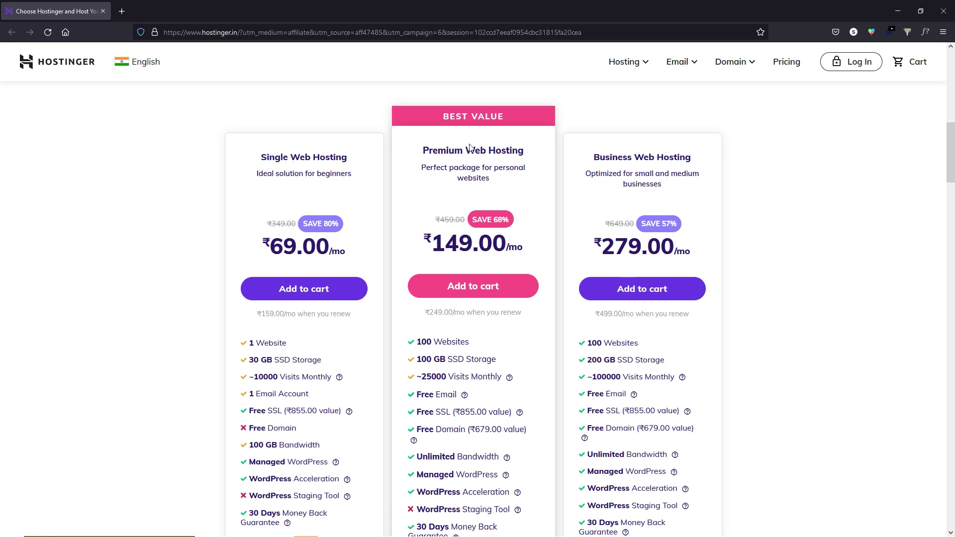
click(464, 295)
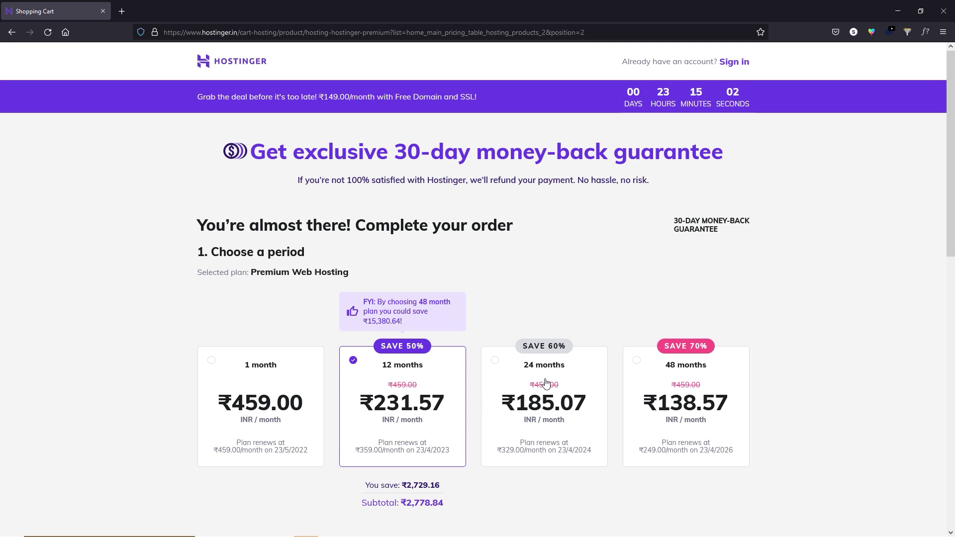
Step: Try the 24- and 48-month periods, then settle on 12 months for a ₹2,778.84 subtotal
click(535, 368)
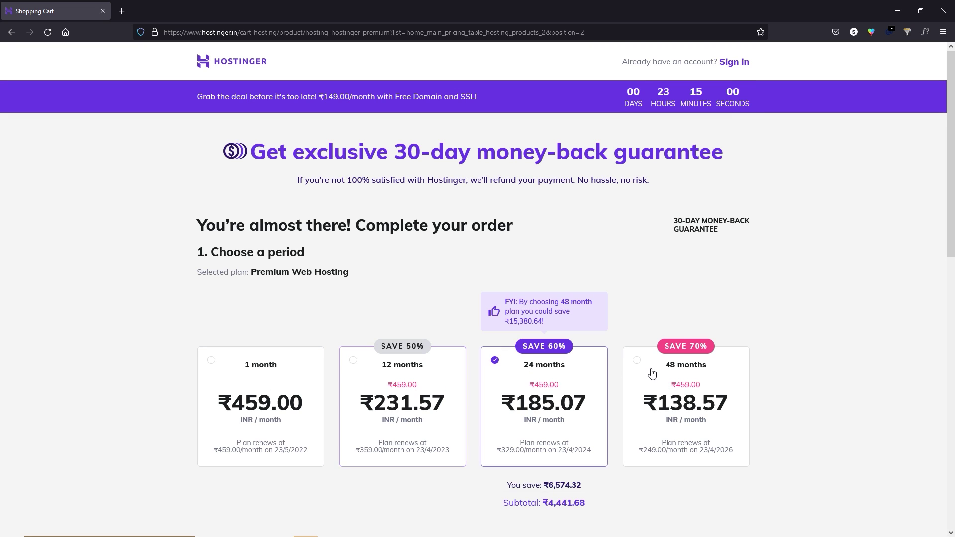
click(667, 364)
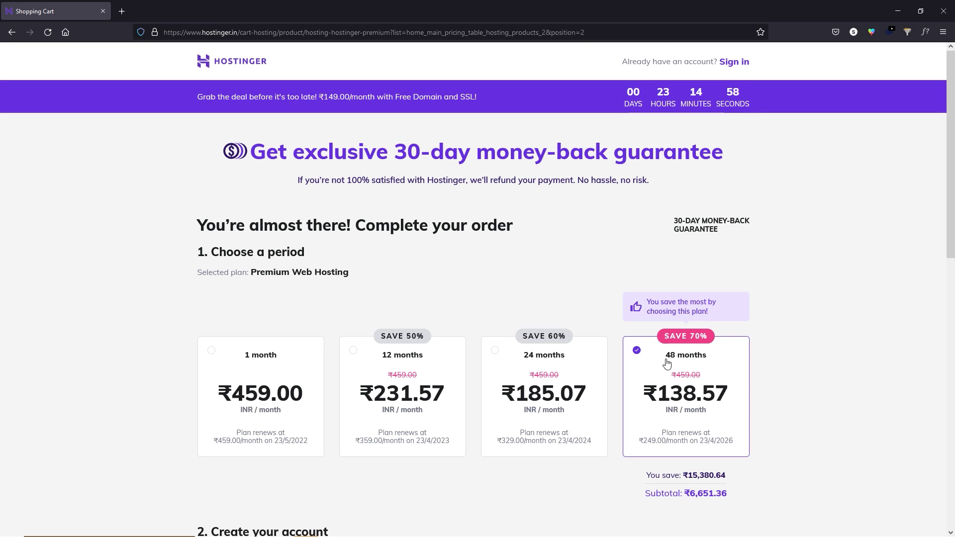
click(395, 359)
scroll(394, 359, down, 5)
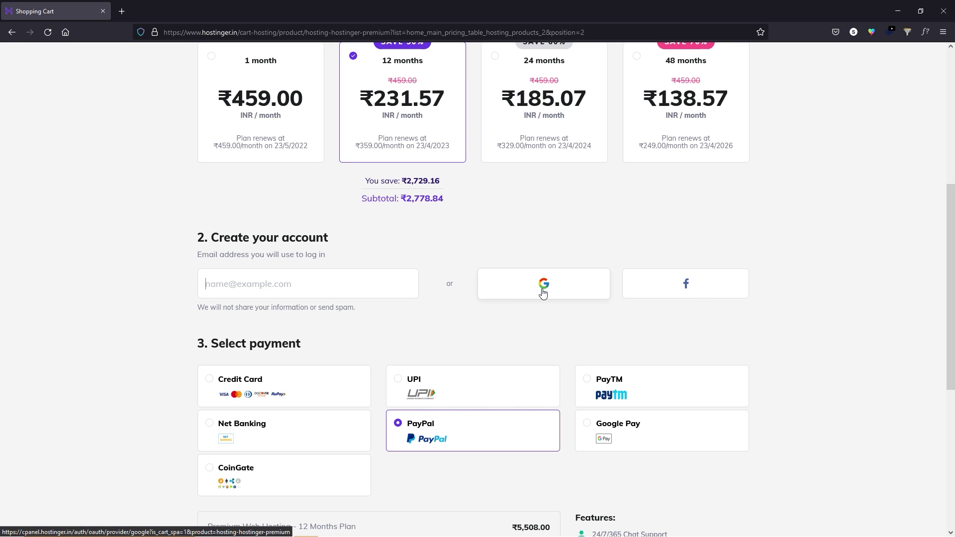
scroll(448, 283, down, 3)
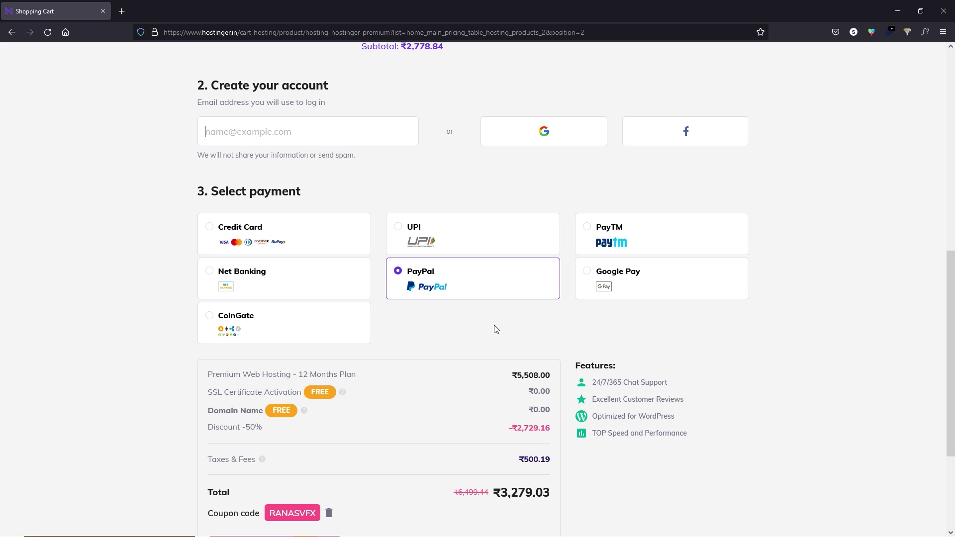
Step: Choose the account e-mail and apply the pasted coupon code for the 50% discount
click(238, 134)
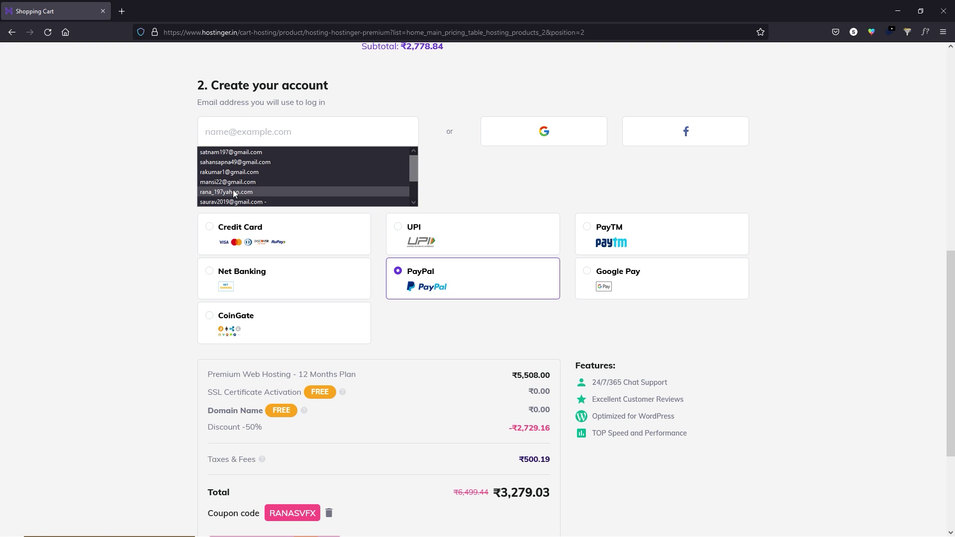
scroll(239, 274, down, 3)
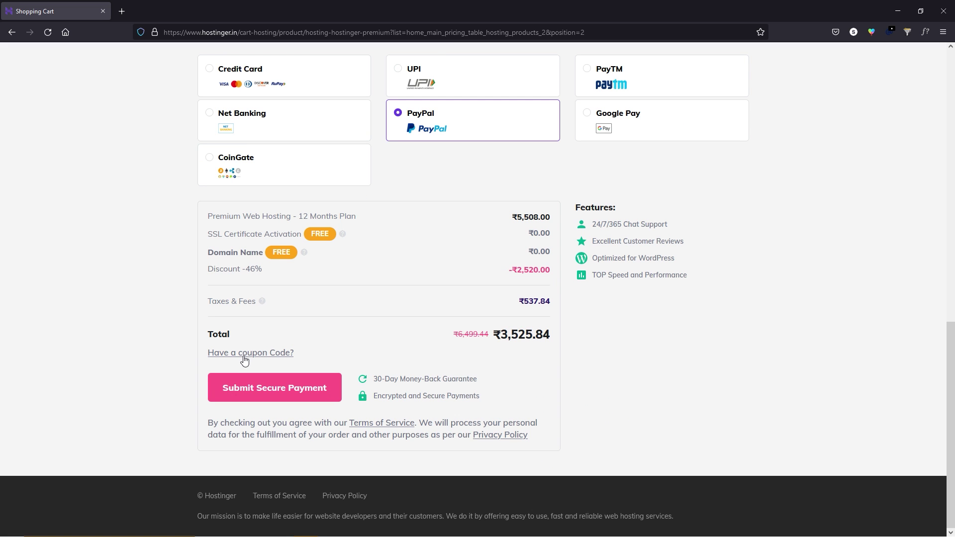
click(289, 355)
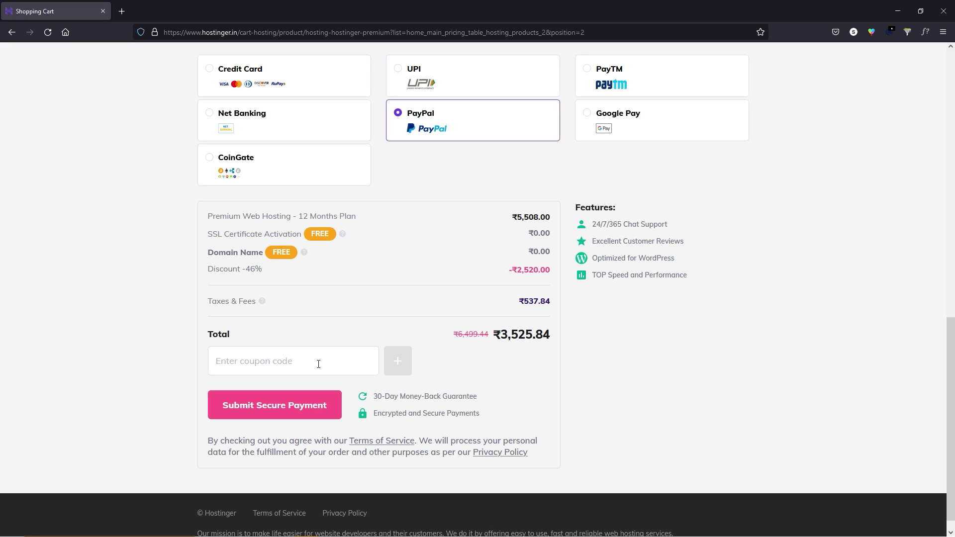
click(402, 361)
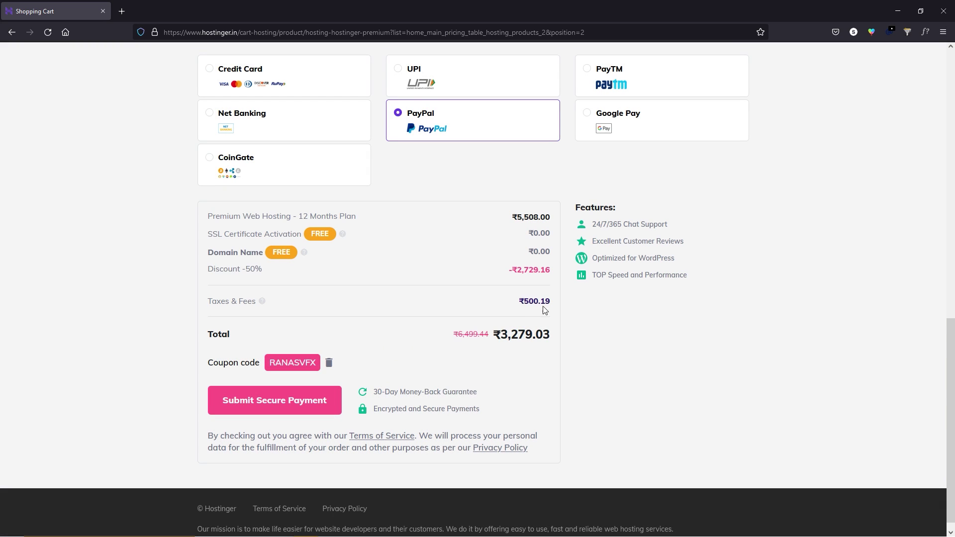
Step: Submit the secure PayPal payment, resubmitting after reviewing the rejected account e-mail
click(274, 410)
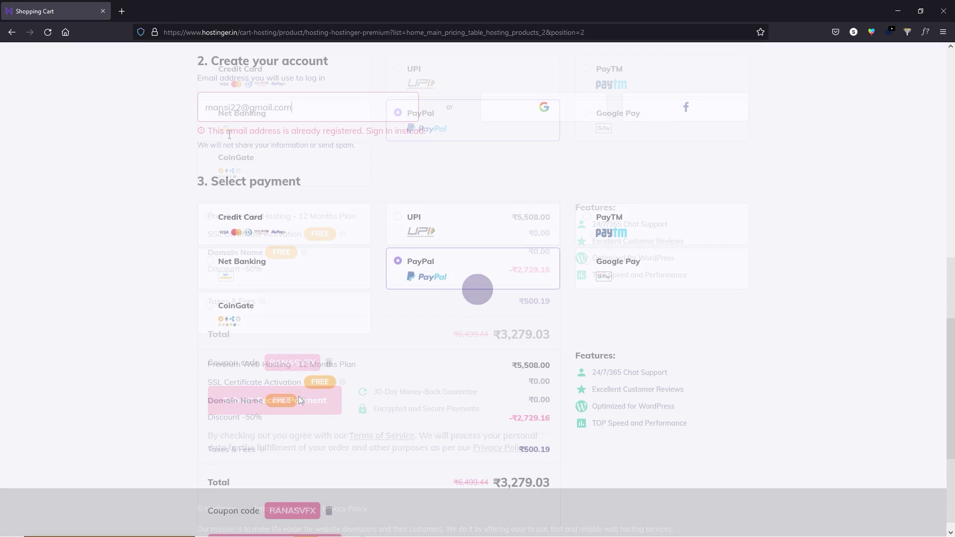
click(323, 113)
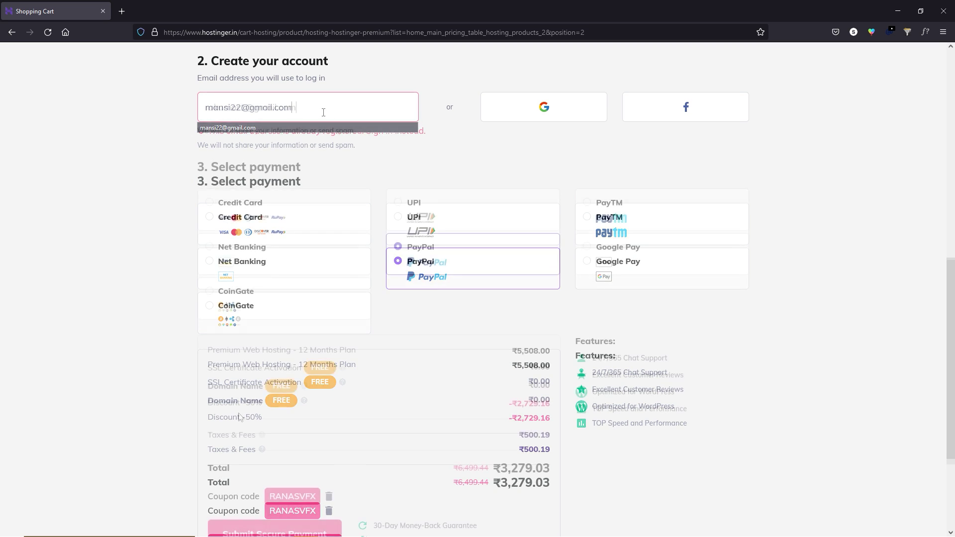
scroll(299, 249, down, 3)
click(275, 395)
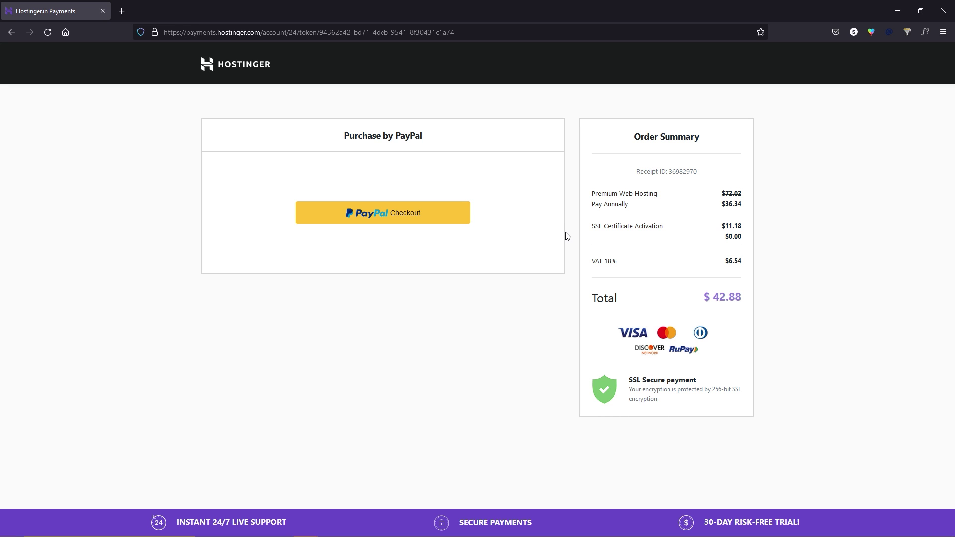
Step: Log in to Hostinger with Google and manage the vfxofficer.com Business Shared Hosting plan
click(245, 64)
click(860, 161)
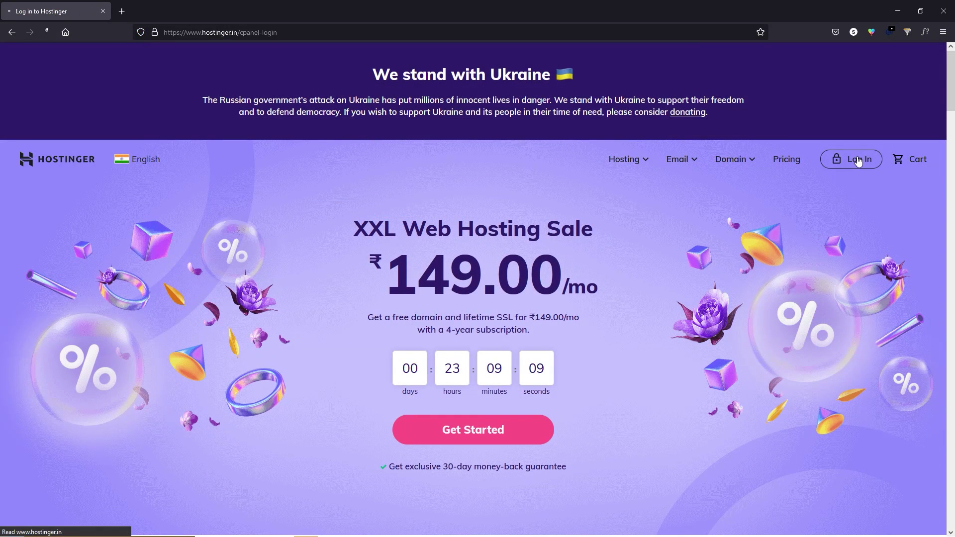
click(448, 210)
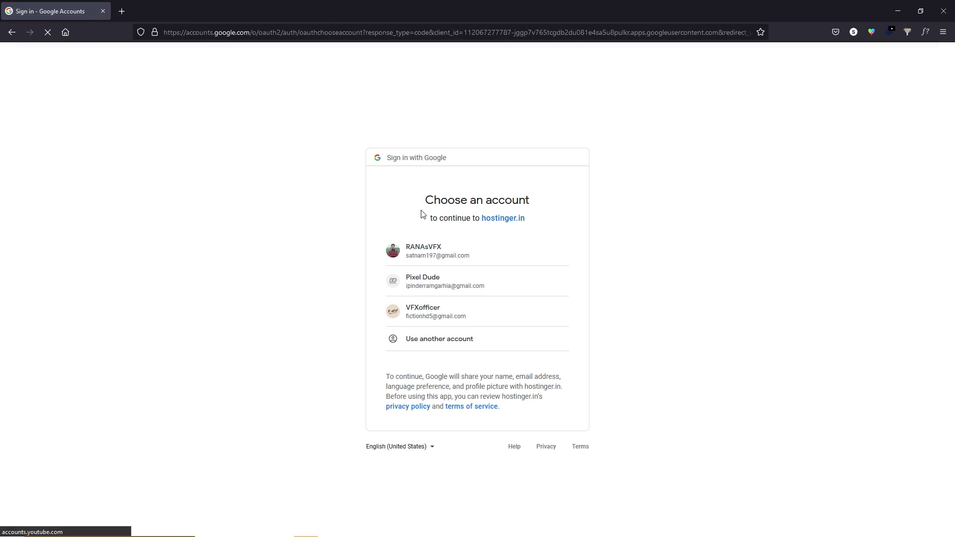
click(463, 251)
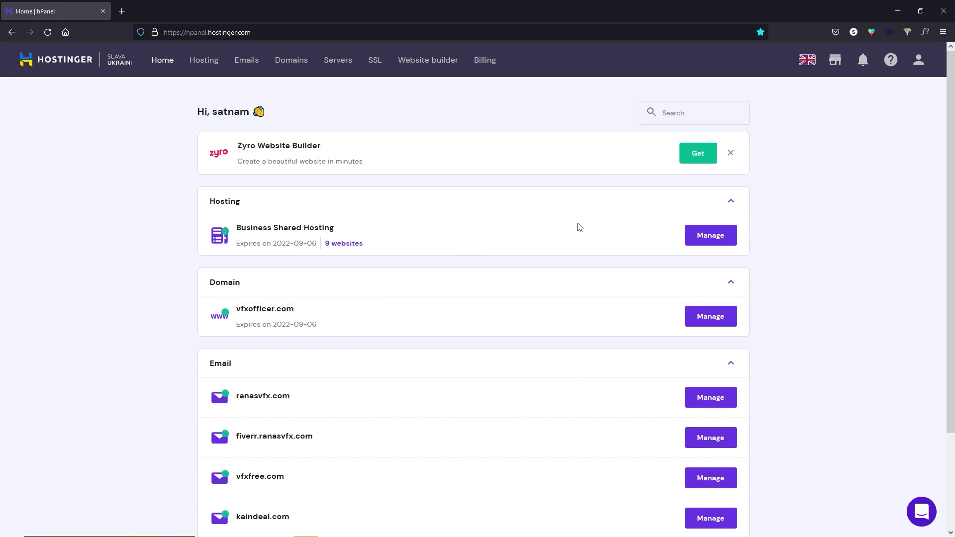
click(707, 242)
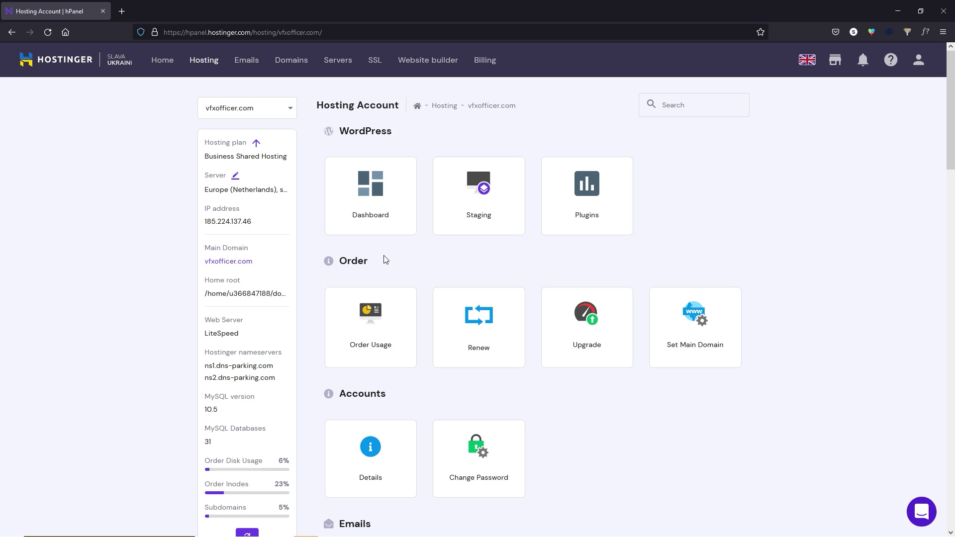
Step: Launch the Auto Installer from the Website section of the vfxofficer.com hosting account
scroll(385, 260, down, 12)
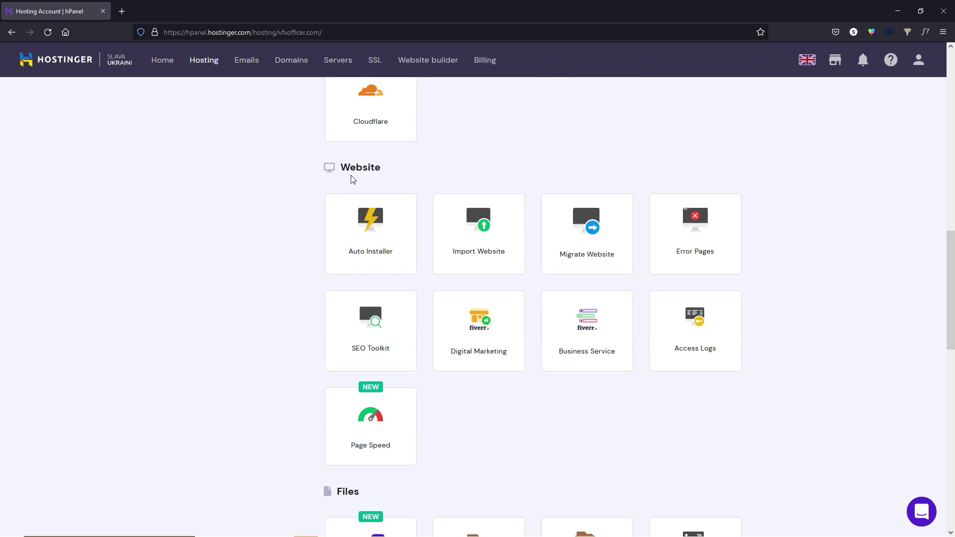
click(387, 262)
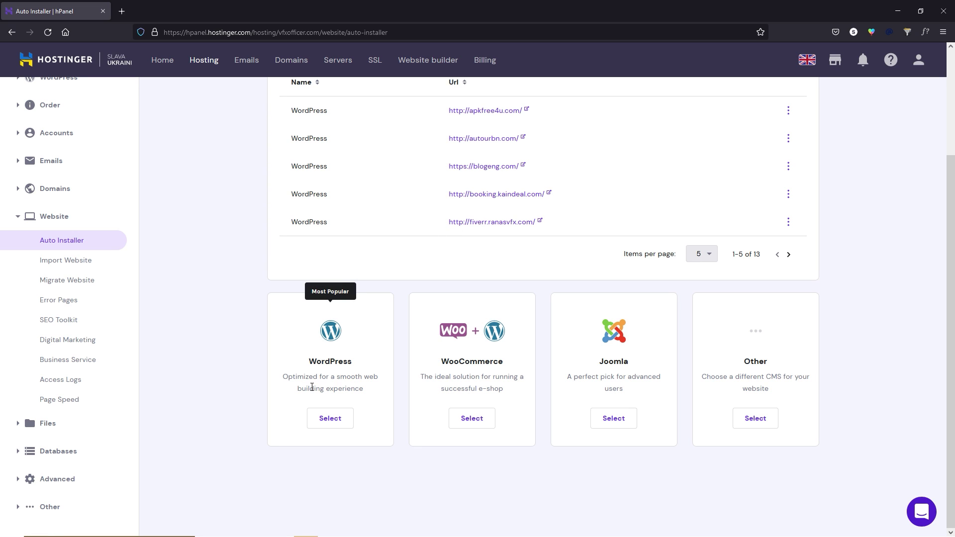
click(329, 420)
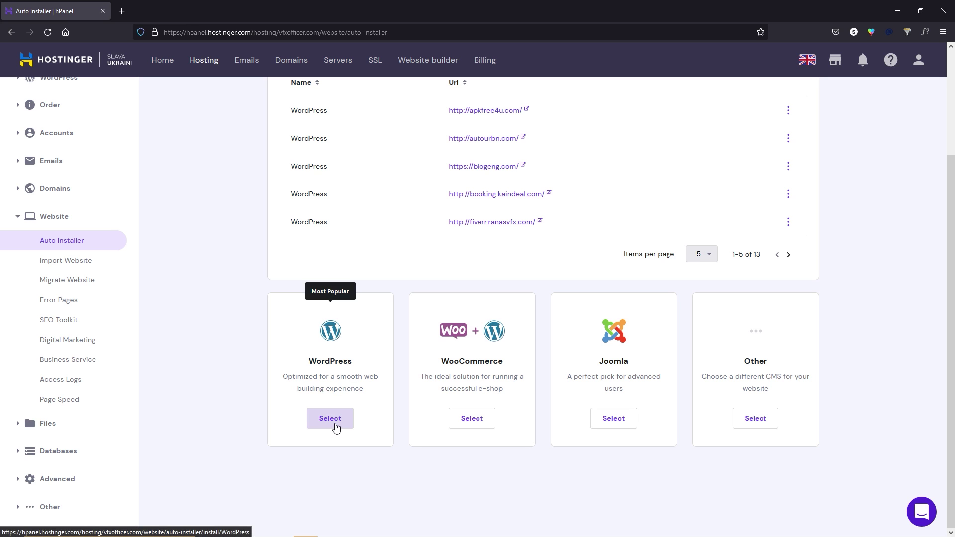
Step: Choose WordPress and enter title Preschool with administrator username preschool
click(340, 424)
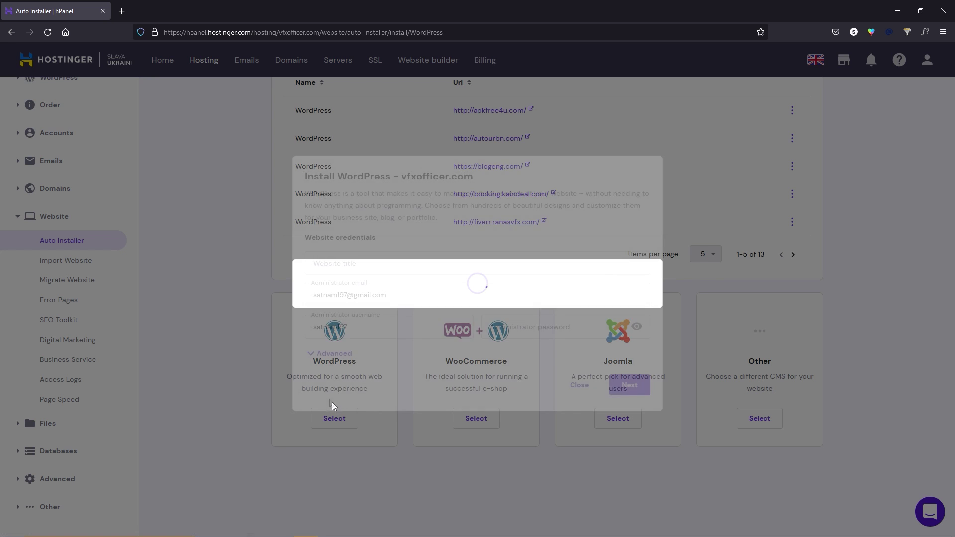
click(370, 261)
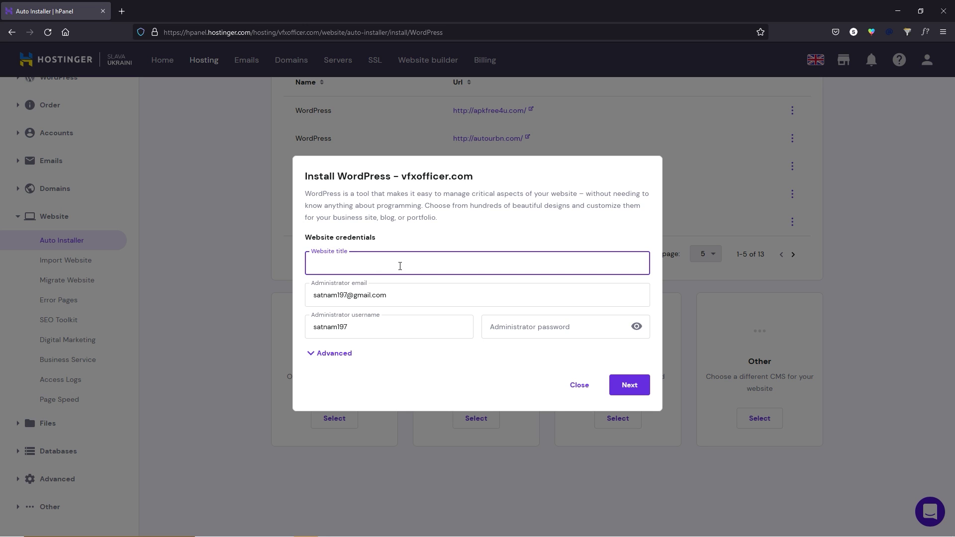
text(Preschool)
drag(382, 327, 314, 328)
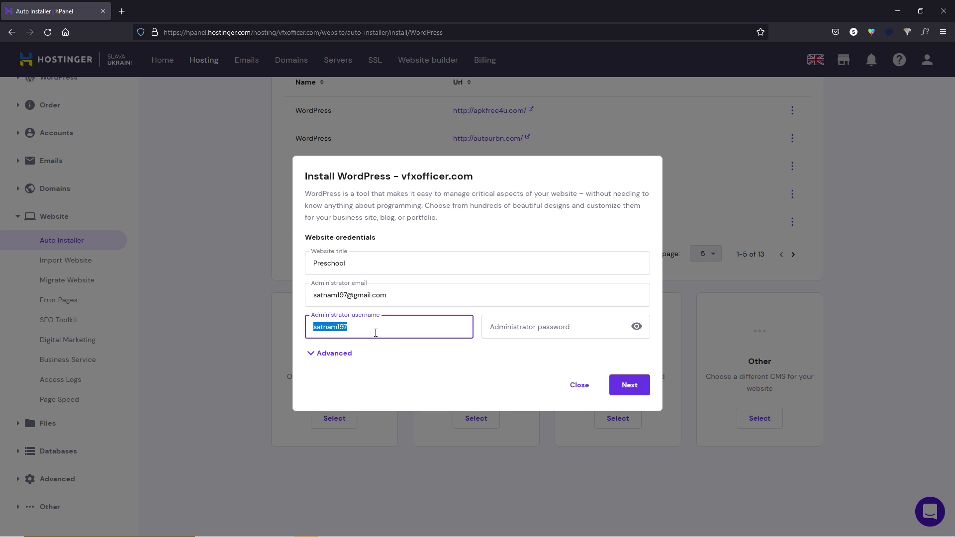
key(BackSpace)
text(preschool)
Step: Paste the administrator password and open the advanced settings' list of domains
click(544, 326)
key(ctrl+v)
click(433, 353)
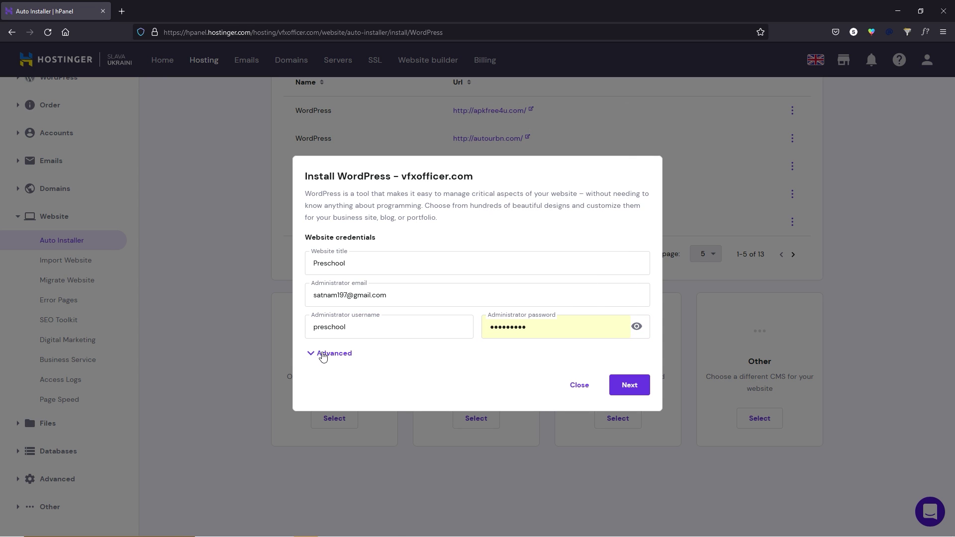
click(321, 356)
click(458, 353)
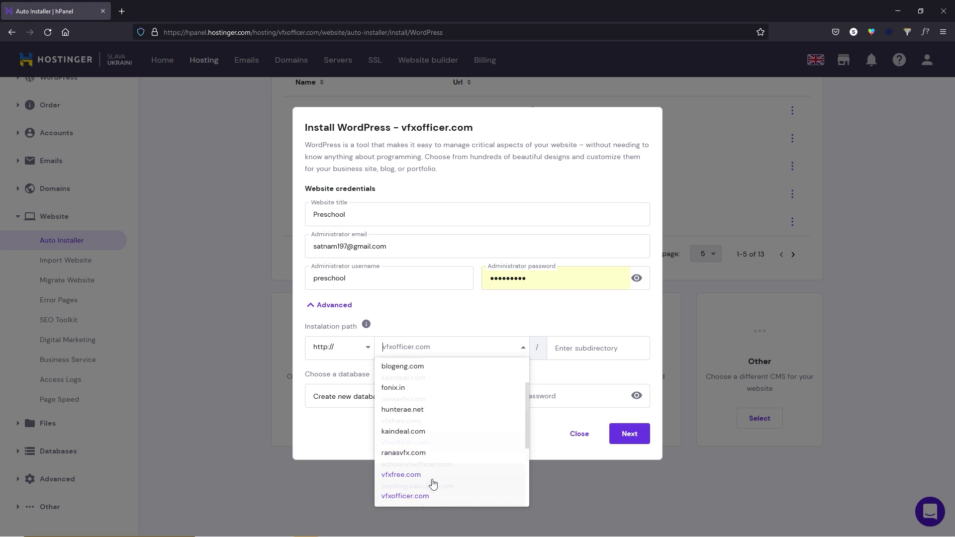
scroll(410, 470, down, 2)
Step: Select school.vfxofficer.com, keep WordPress 5.9.3 with default options, and install
click(410, 464)
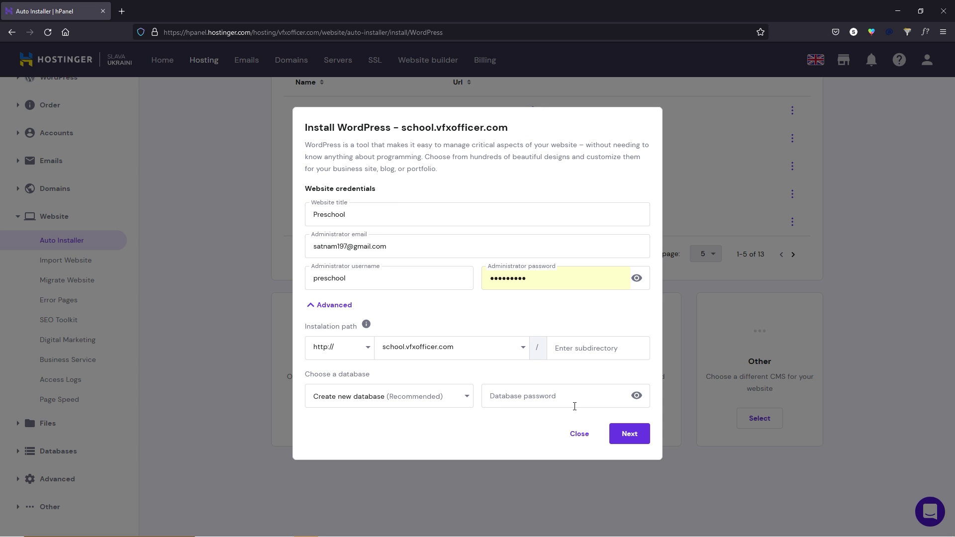
click(640, 440)
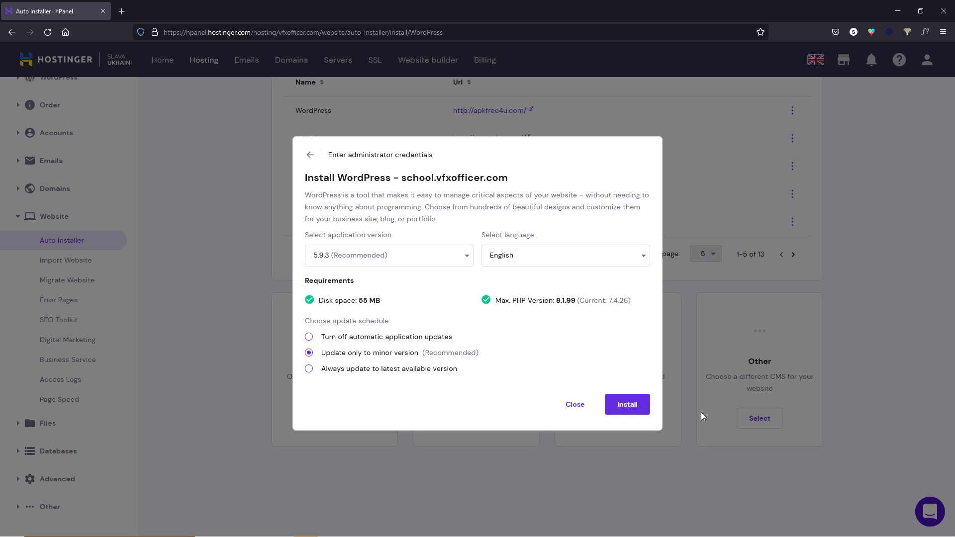
click(629, 412)
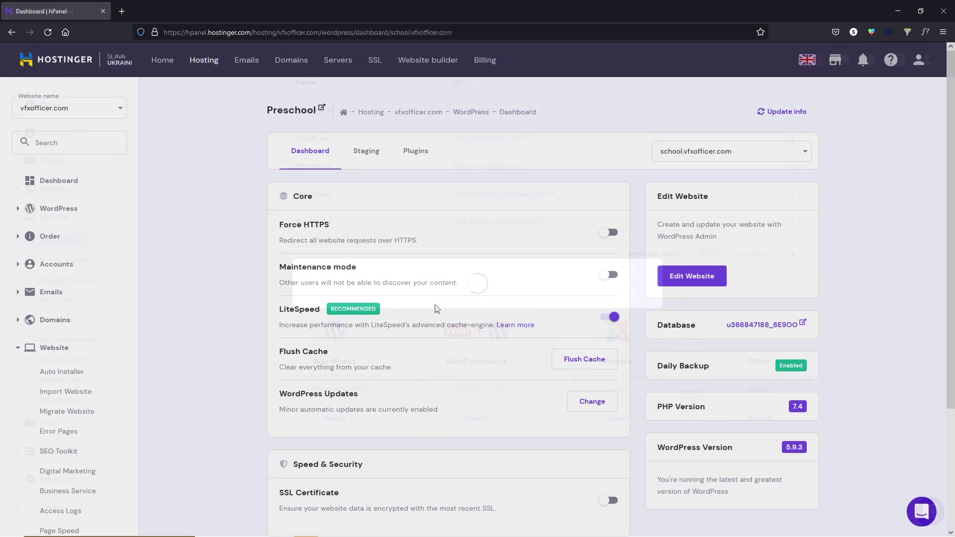
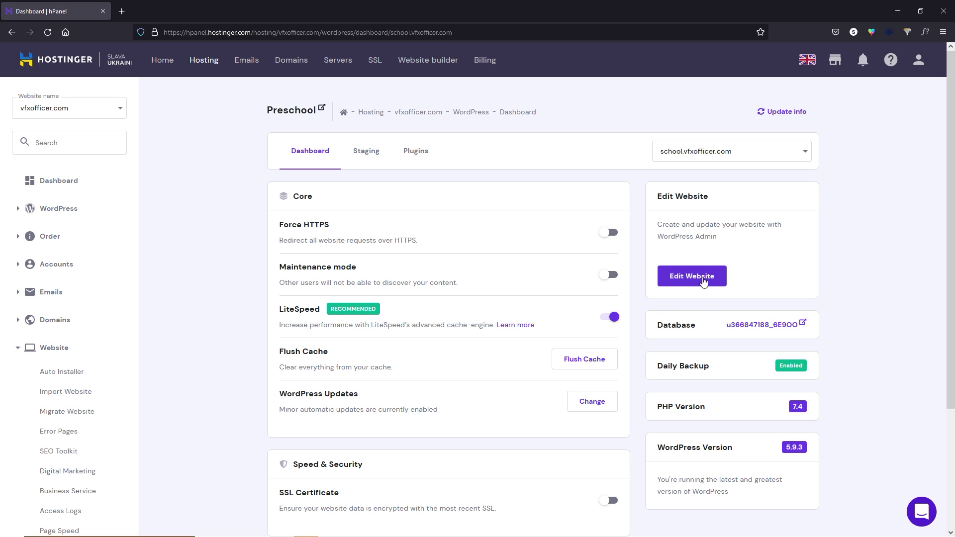
Step: Open the site's admin, skip the AIOSEO and OptinMonster wizards, and reach the Dashboard
click(703, 278)
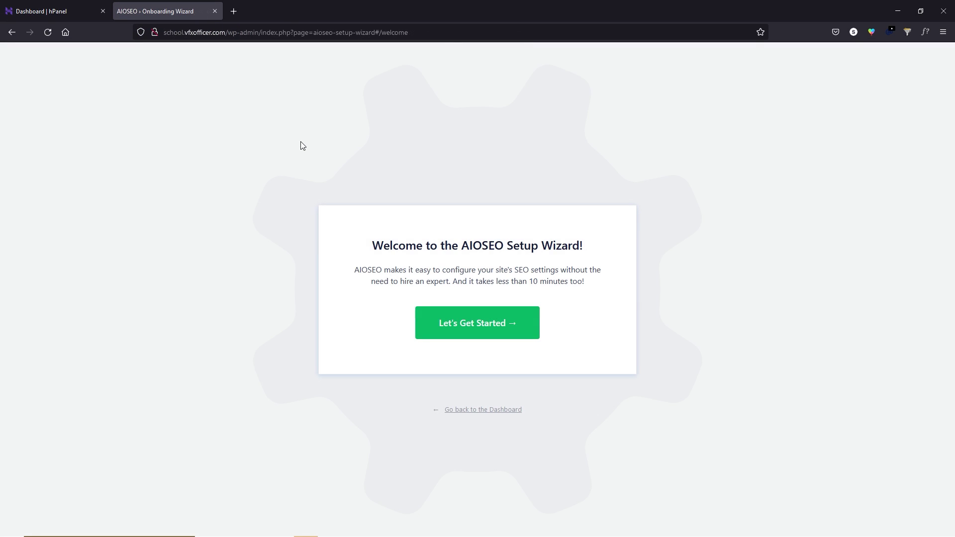
click(496, 413)
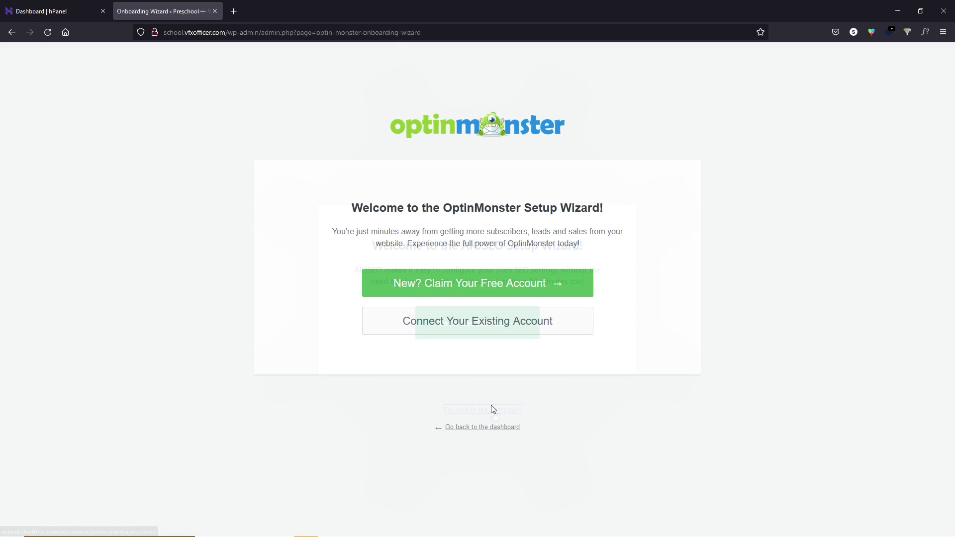
click(500, 429)
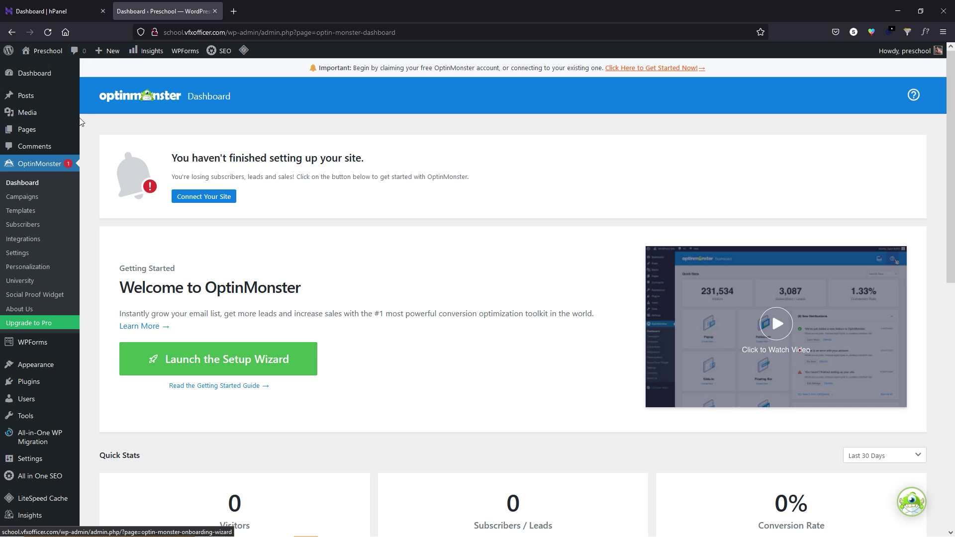
click(45, 73)
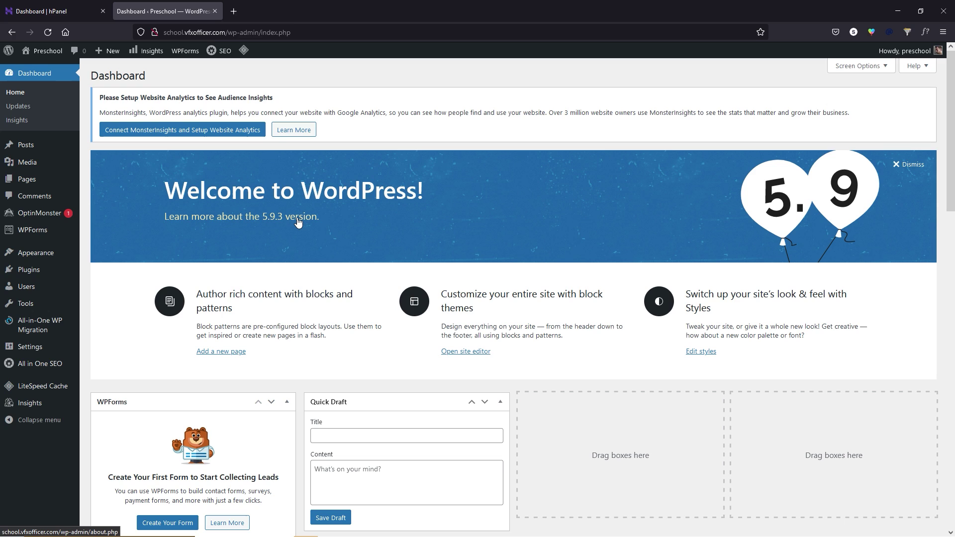
Step: Dismiss the Welcome to WordPress panel and open the live site in a new tab
click(908, 165)
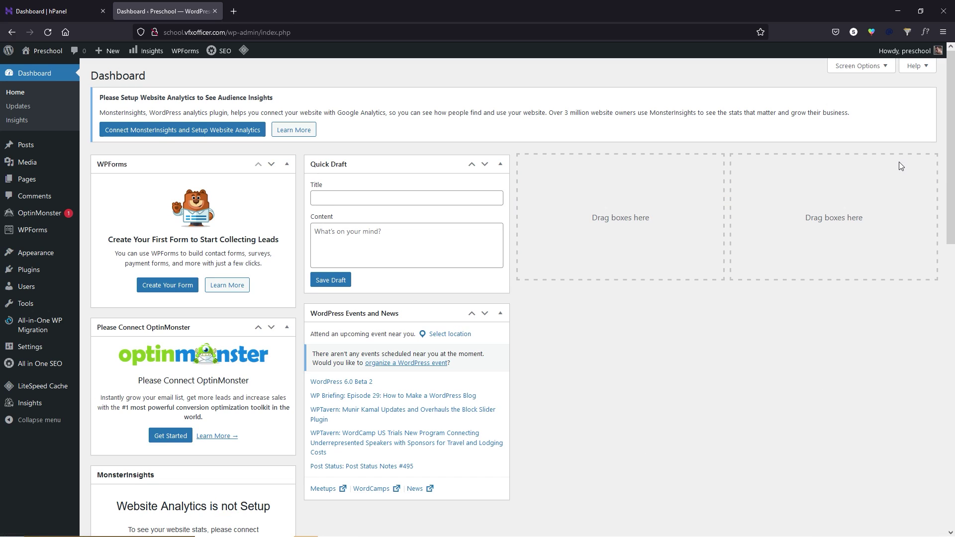
mouse_move(40, 52)
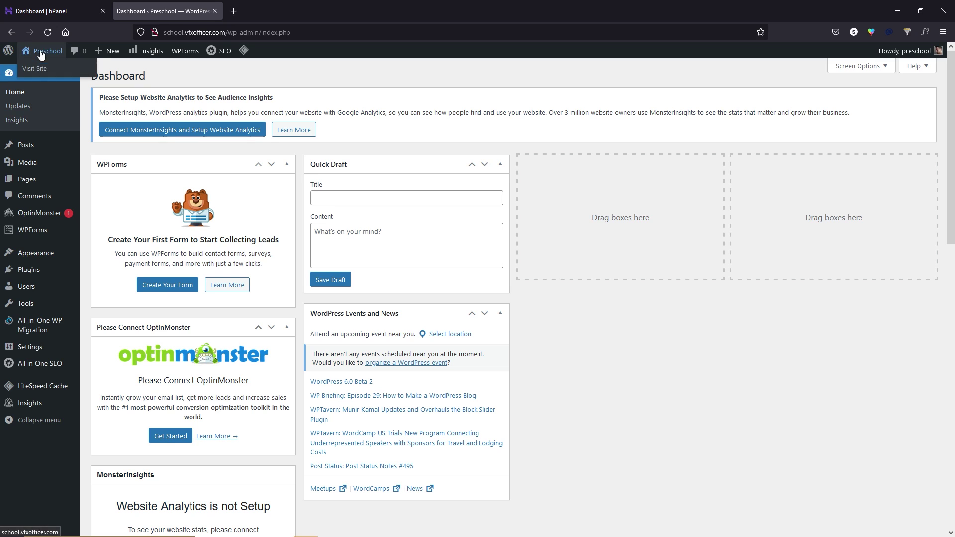
right_click(36, 71)
click(54, 76)
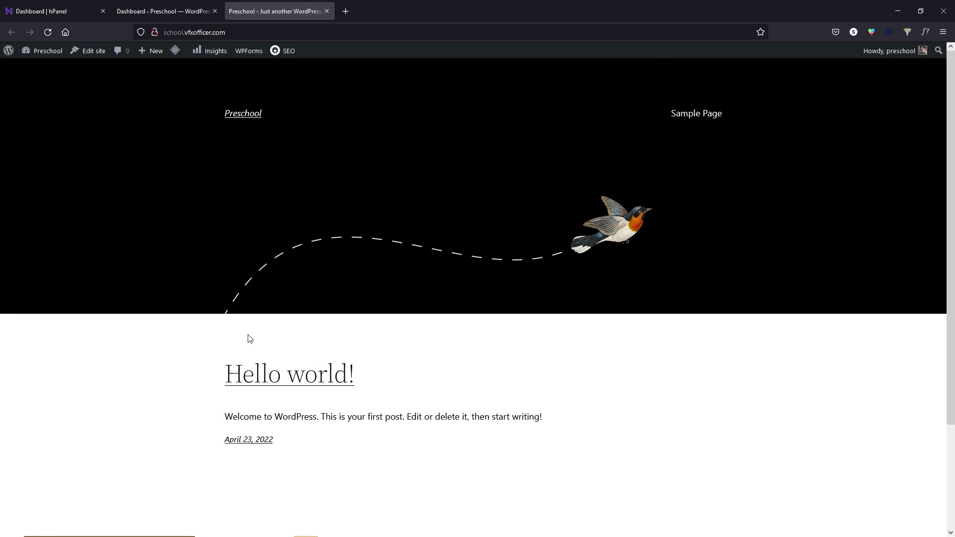
scroll(436, 335, down, 3)
scroll(445, 340, up, 3)
scroll(742, 309, down, 3)
scroll(757, 326, up, 3)
middle_click(285, 10)
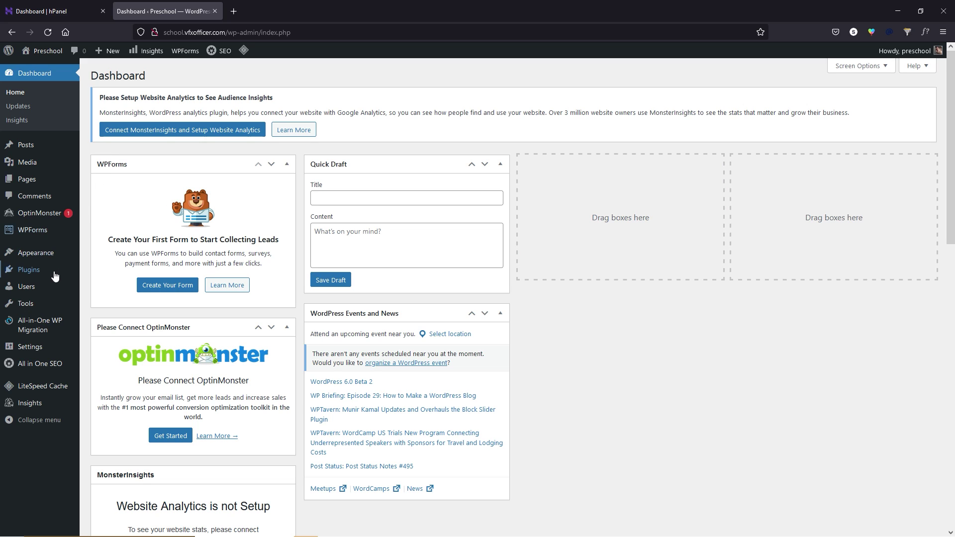
mouse_move(50, 273)
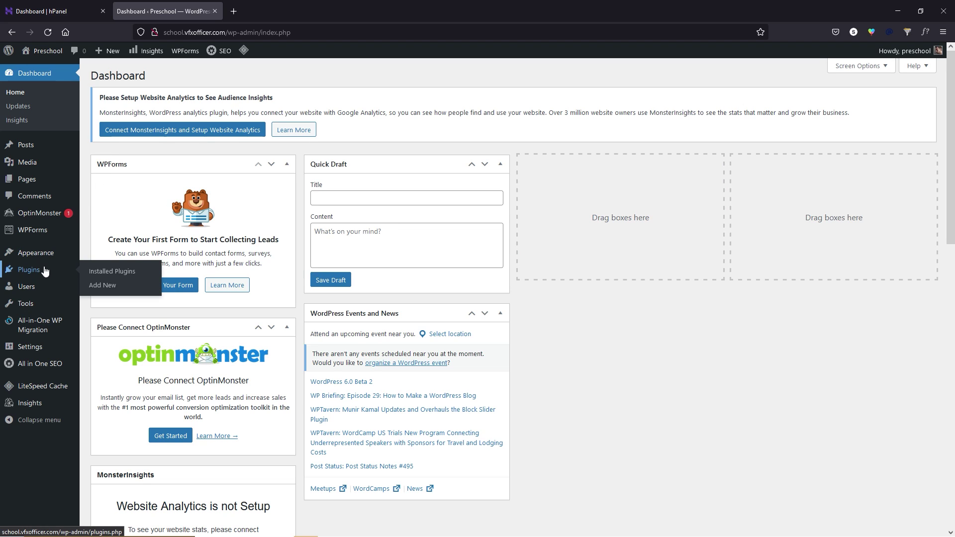
Step: Deactivate all installed plugins with the Deactivate bulk action
click(140, 275)
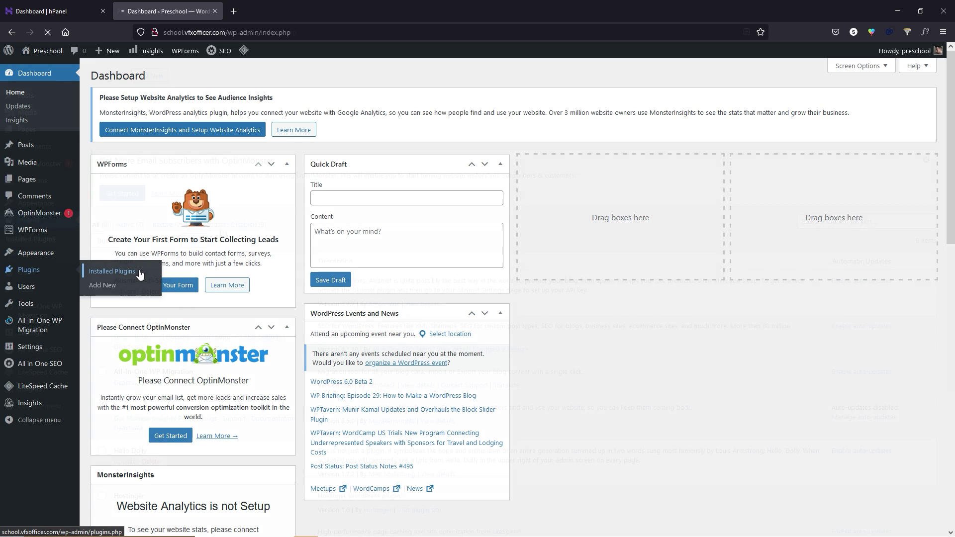
scroll(216, 299, down, 5)
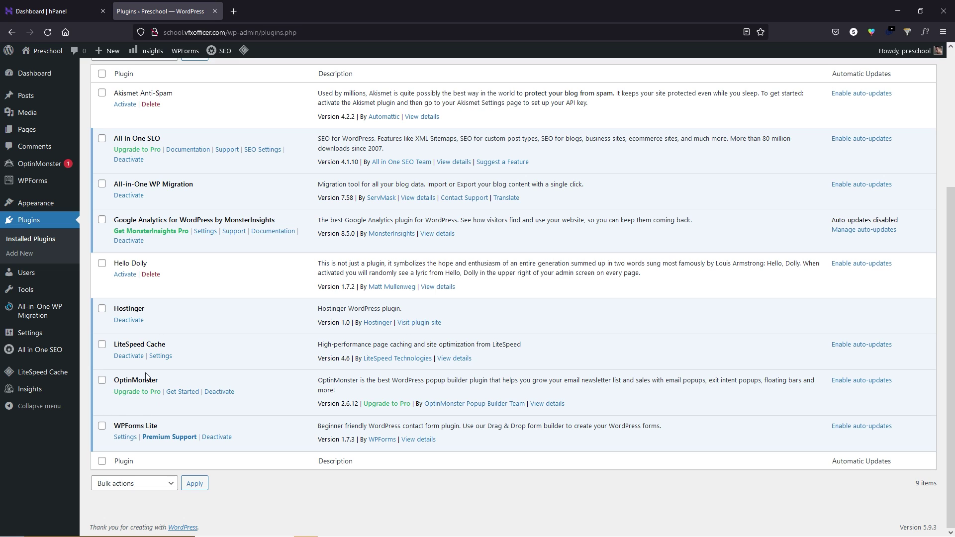
scroll(178, 343, up, 5)
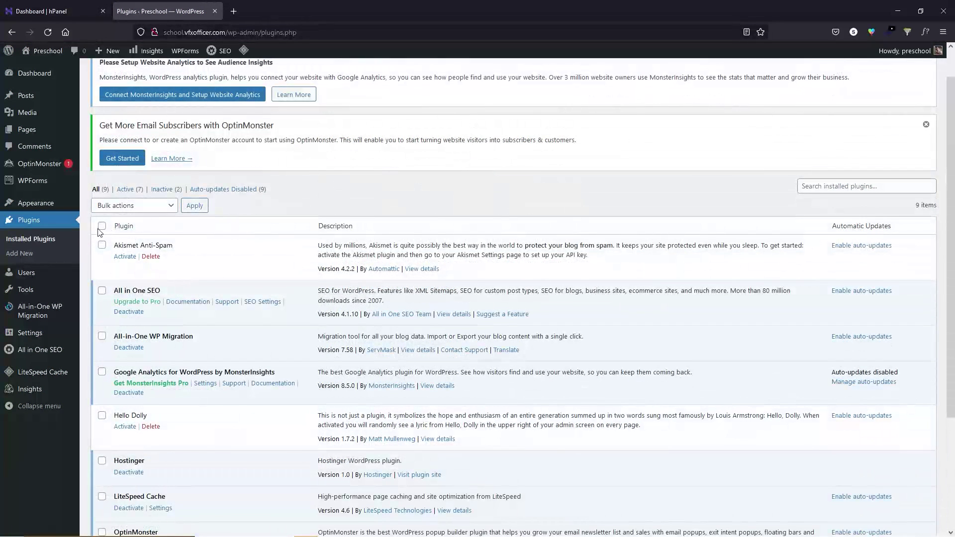
click(102, 227)
click(159, 208)
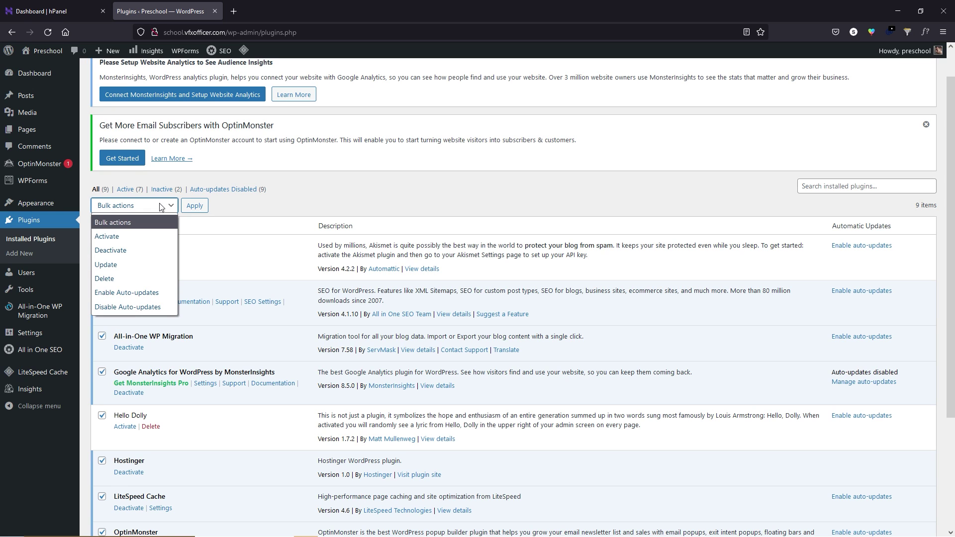
click(116, 252)
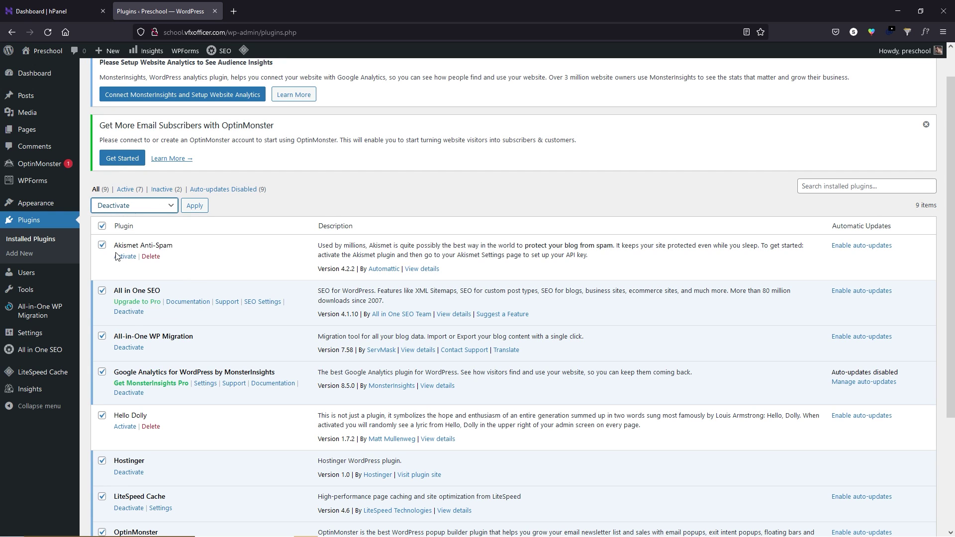
click(195, 205)
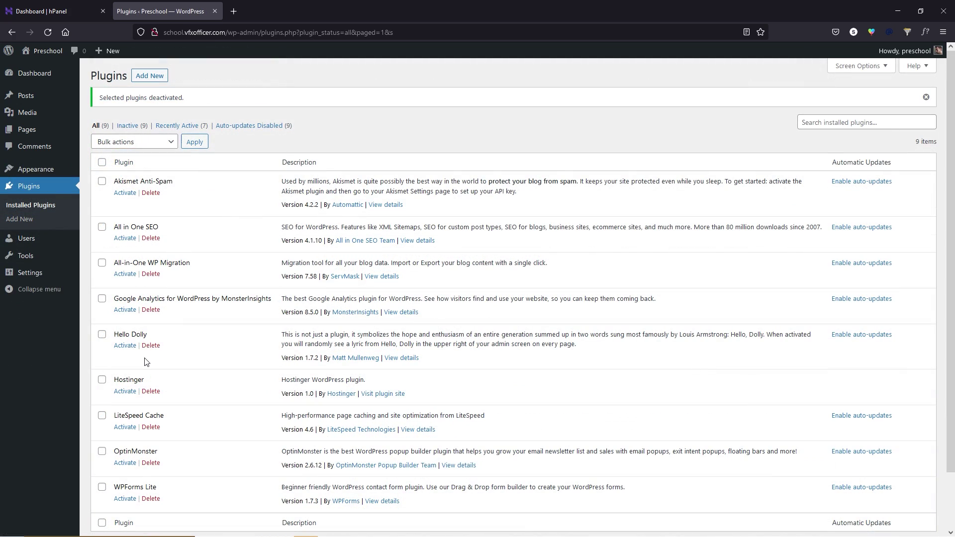
Step: Delete every plugin except All-in-One WP Migration, then reactivate All-in-One WP Migration
click(103, 163)
click(101, 264)
click(151, 143)
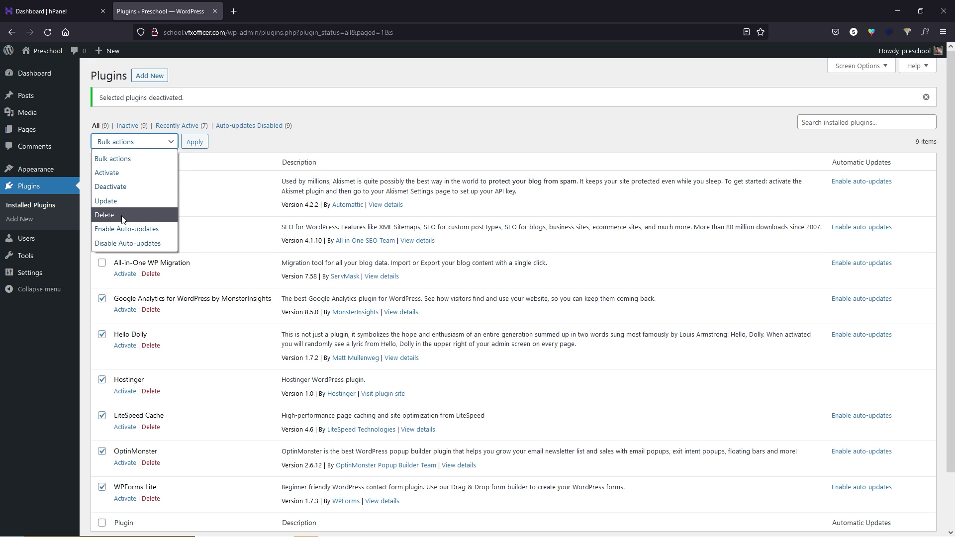
click(106, 215)
click(194, 142)
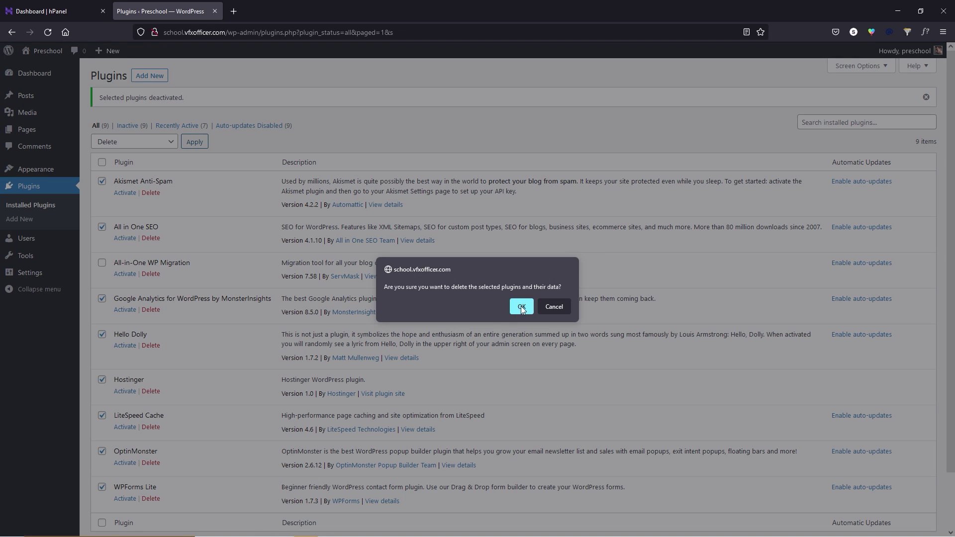
click(519, 306)
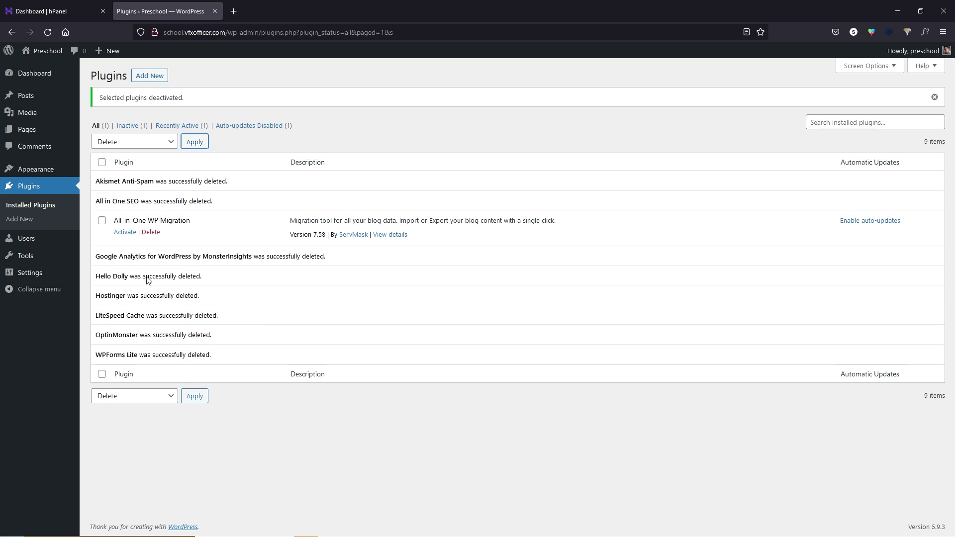
click(125, 231)
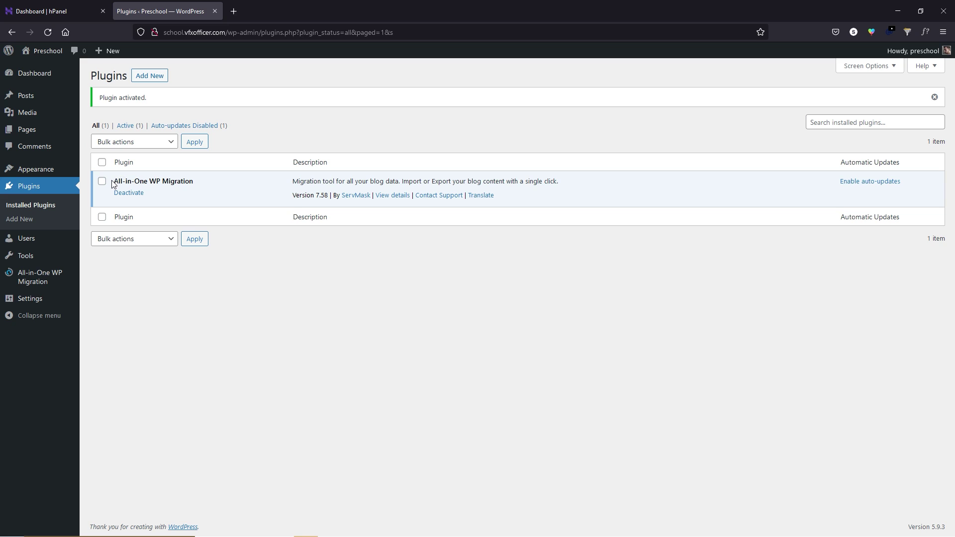
Step: Delete the Twenty Twenty theme from Appearance > Themes
drag(114, 182, 192, 182)
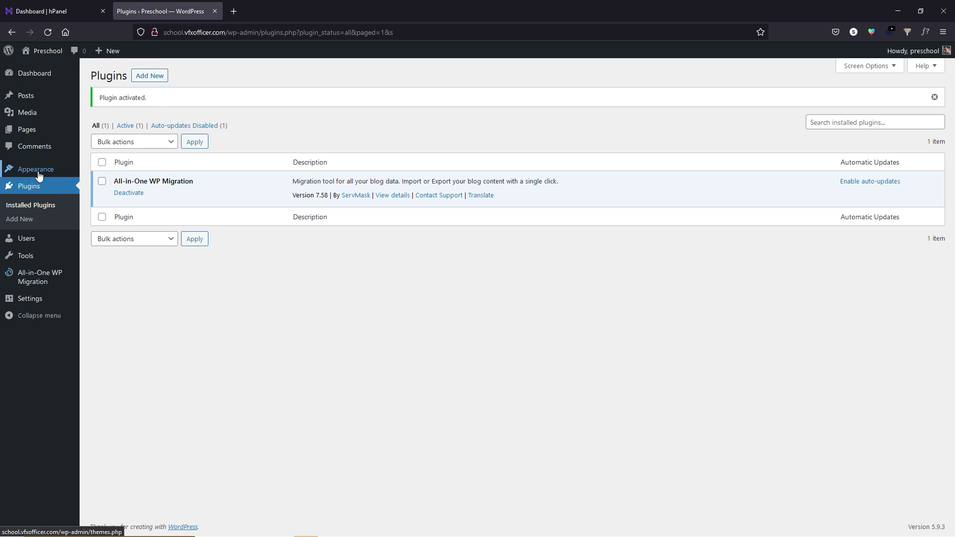
mouse_move(38, 174)
click(124, 171)
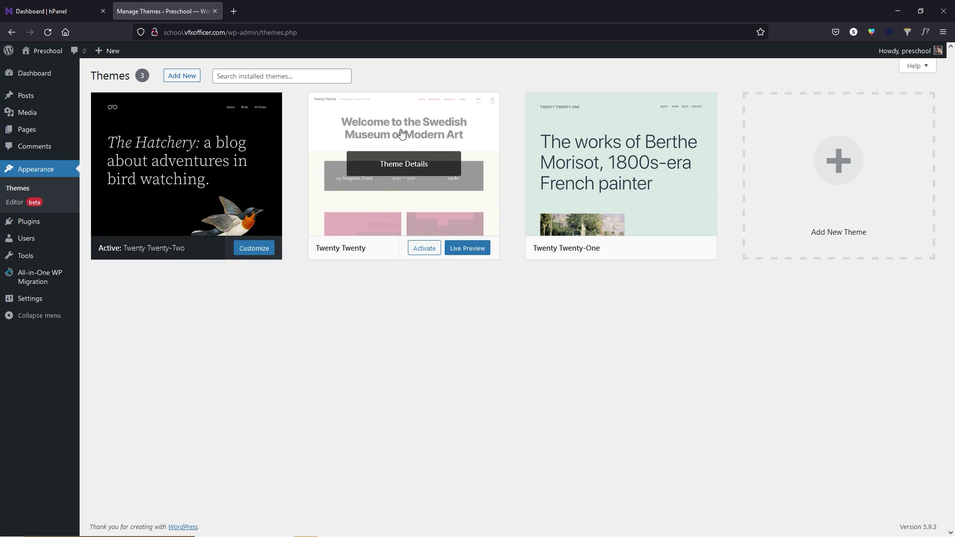
click(403, 133)
click(854, 511)
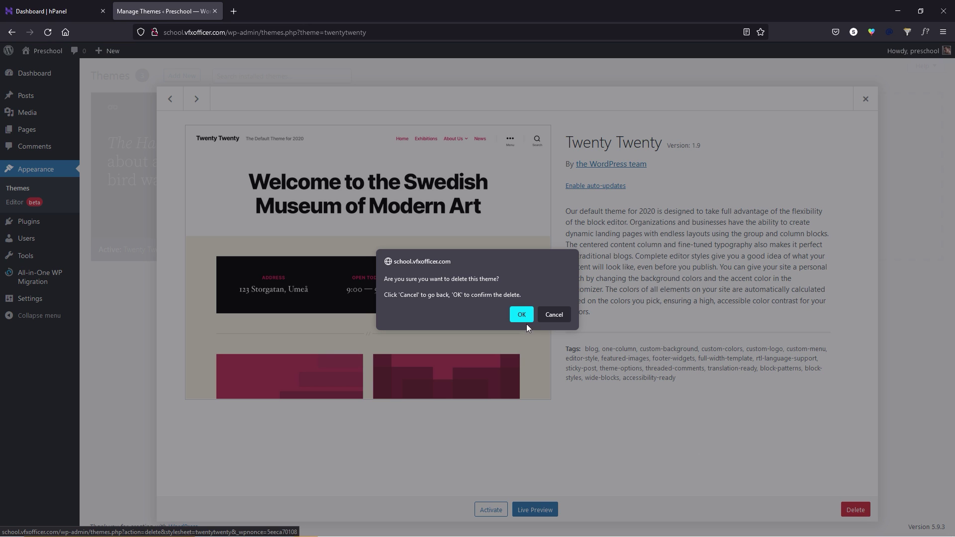
click(526, 315)
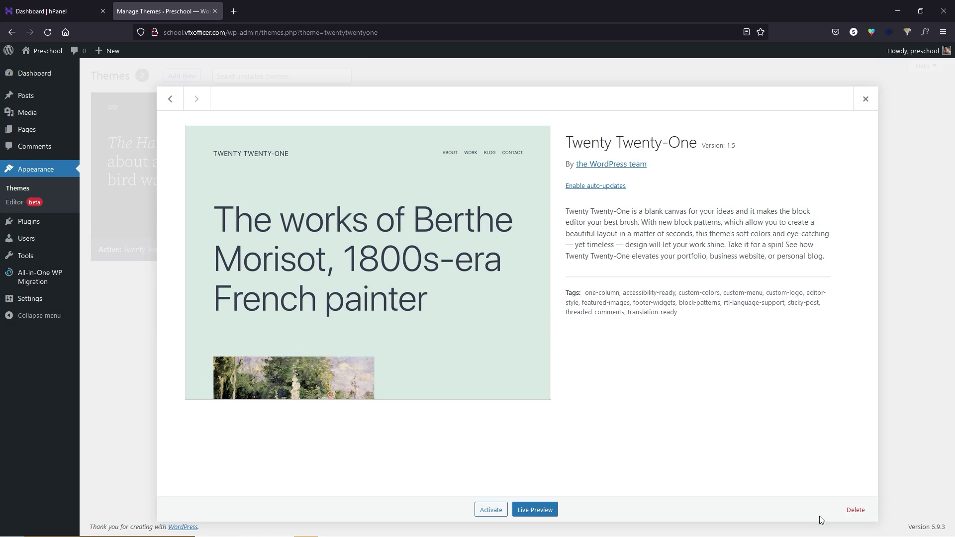
Step: Delete the Twenty Twenty-One theme as well and return to the Dashboard
click(855, 511)
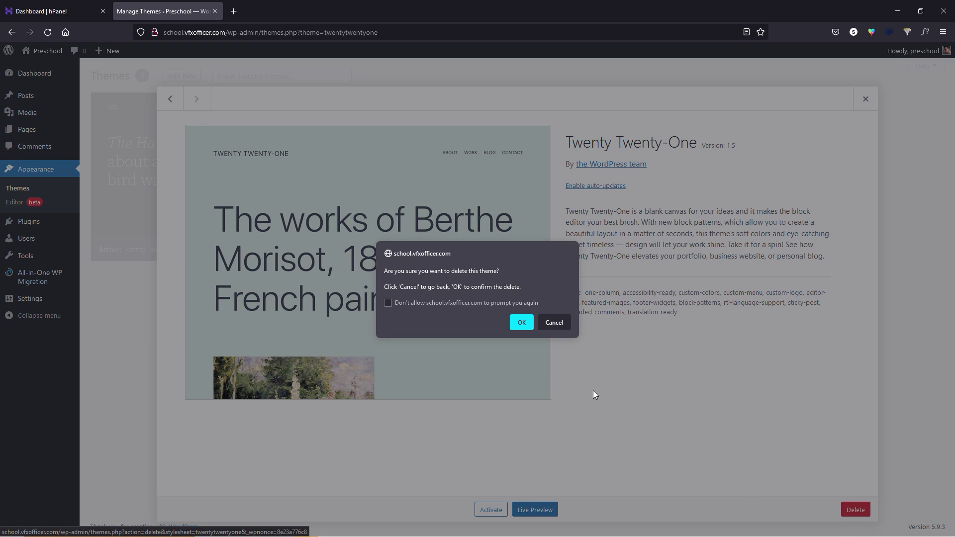
click(521, 322)
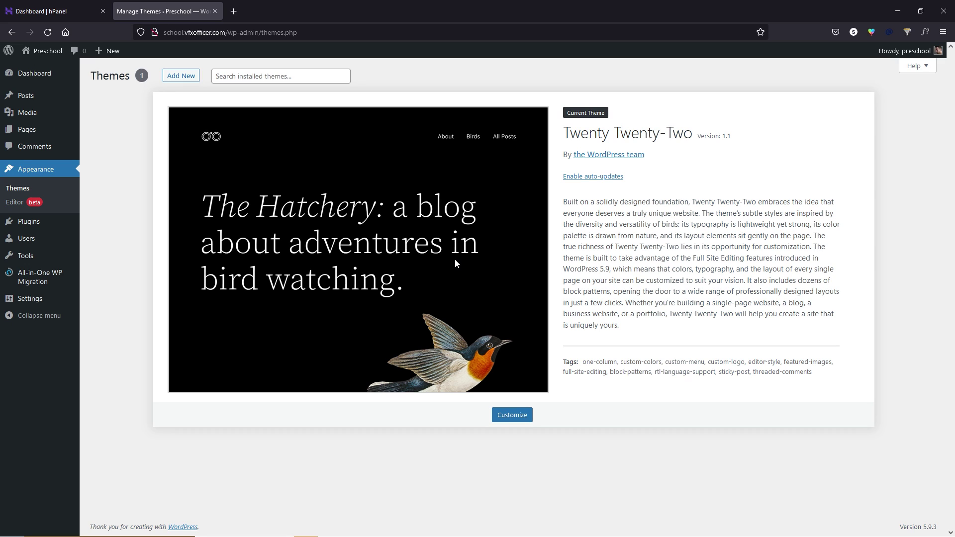
drag(560, 136, 684, 133)
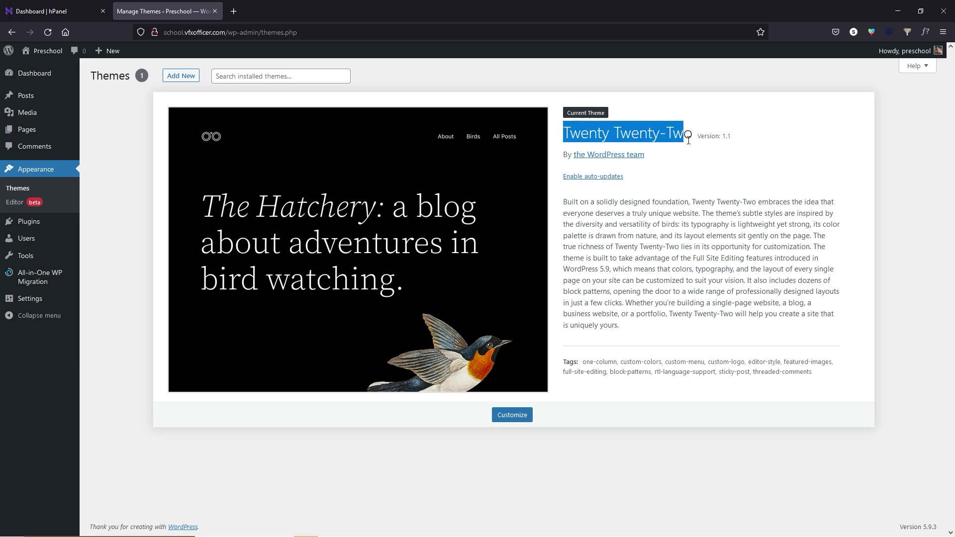
click(33, 74)
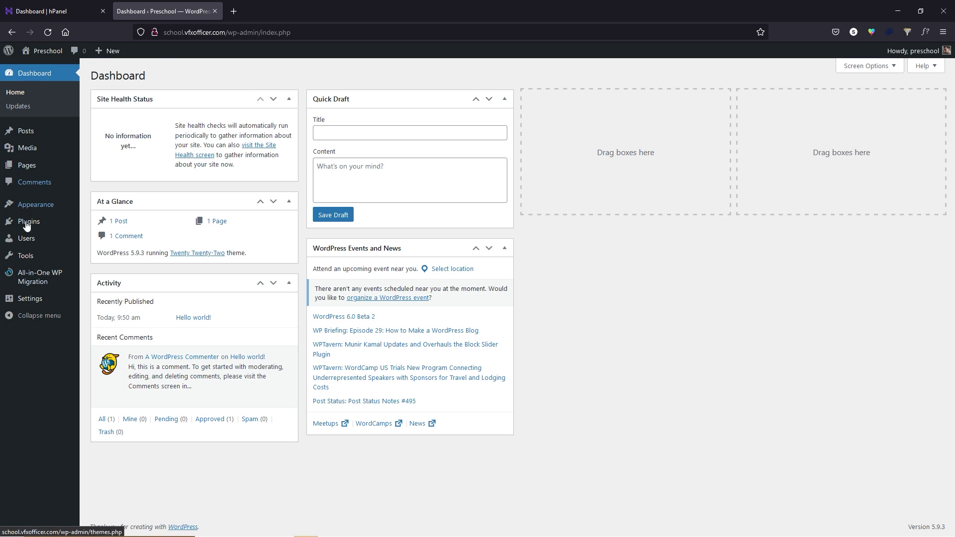
Step: Replace the site tagline with 'Enroll your kids' in General Settings
mouse_move(36, 304)
click(115, 302)
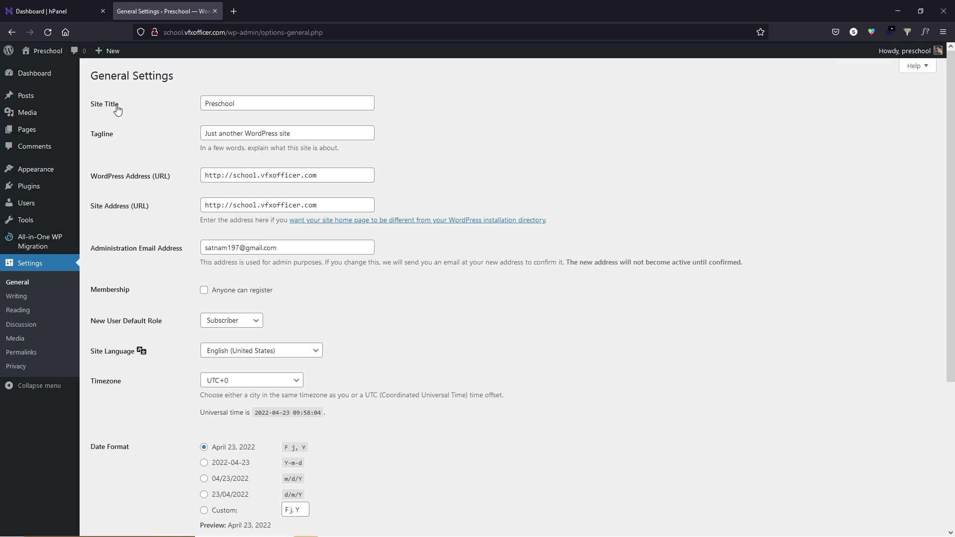
click(303, 132)
key(ctrl+a)
text(Enroll your kids)
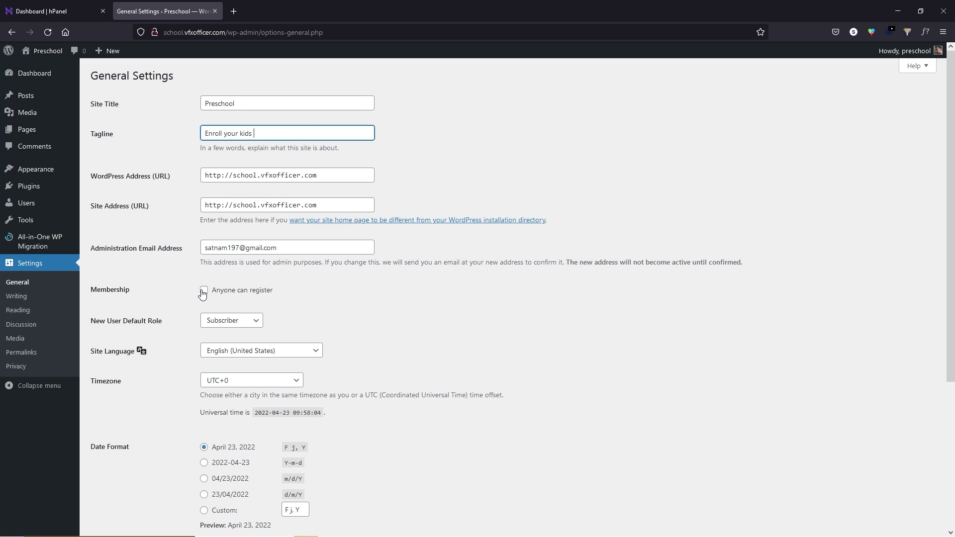
Step: Let anyone register, keeping Subscriber as the default new-user role
click(204, 291)
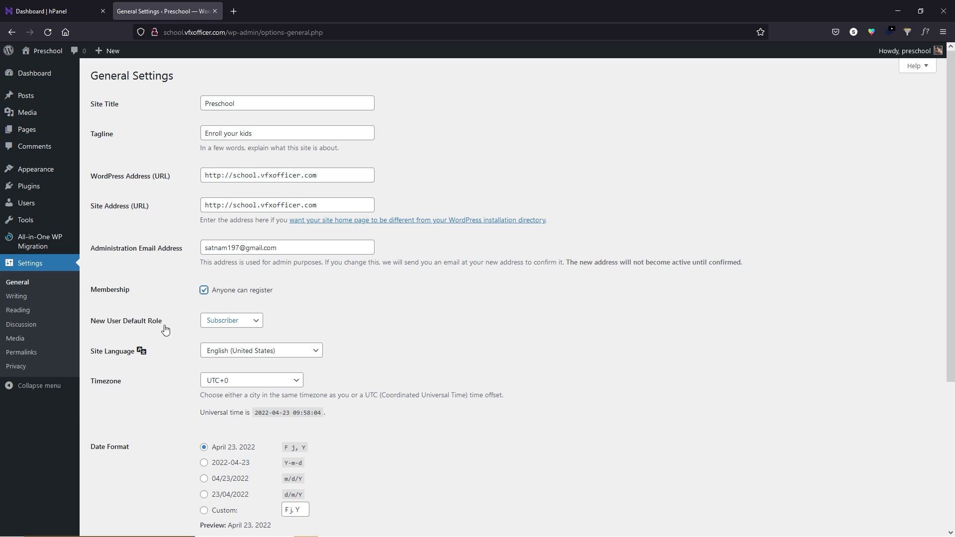
click(256, 323)
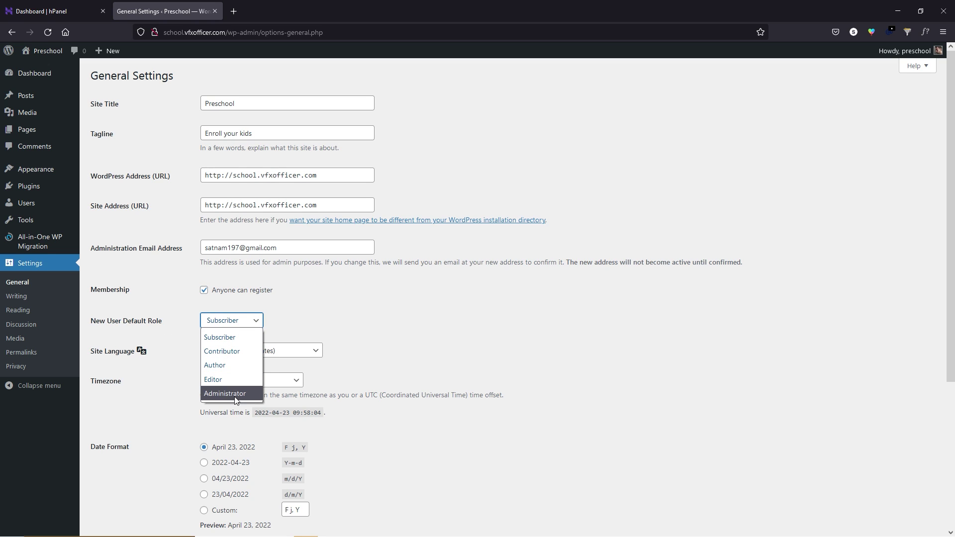
click(256, 338)
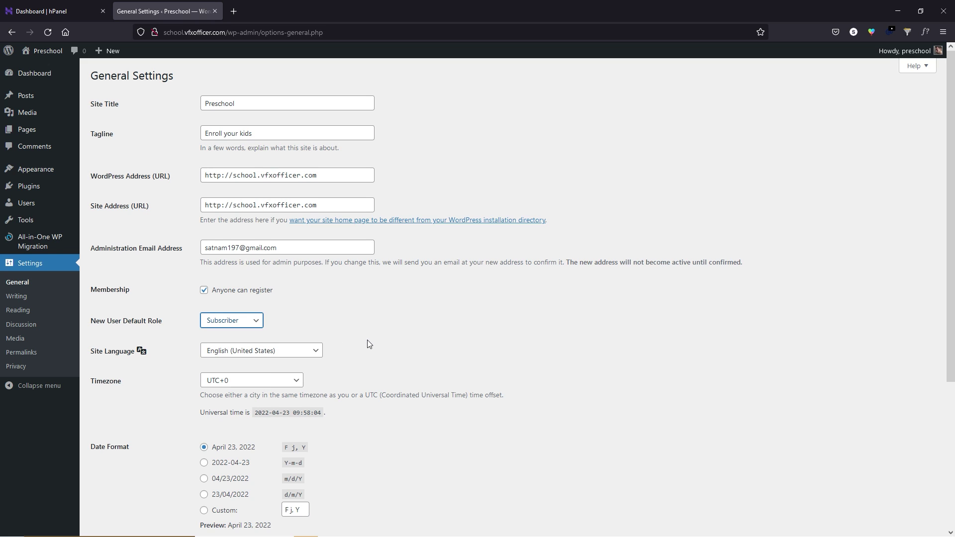
scroll(367, 342, down, 5)
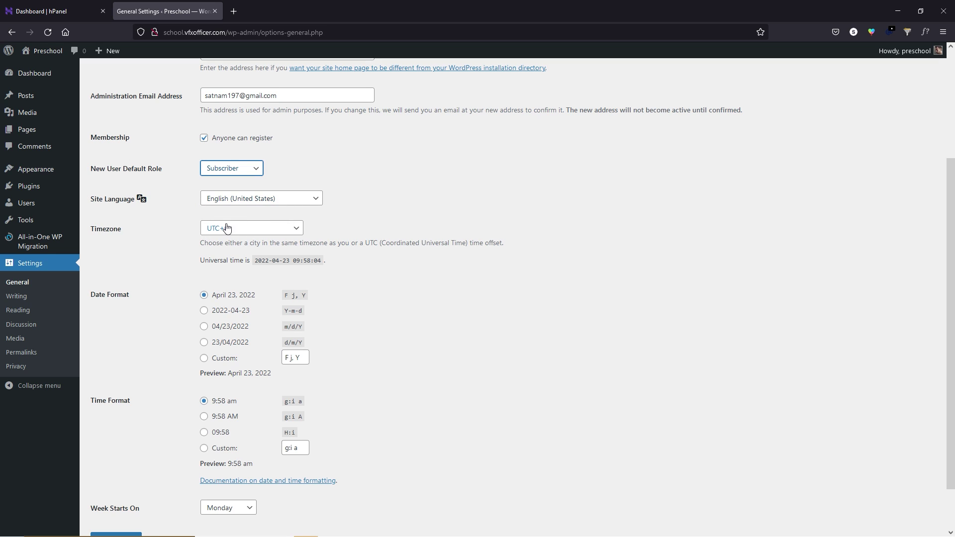
Step: Set timezone UTC+5:30, April 23, 2022 date format, Monday week start, and save
click(248, 231)
scroll(251, 359, down, 6)
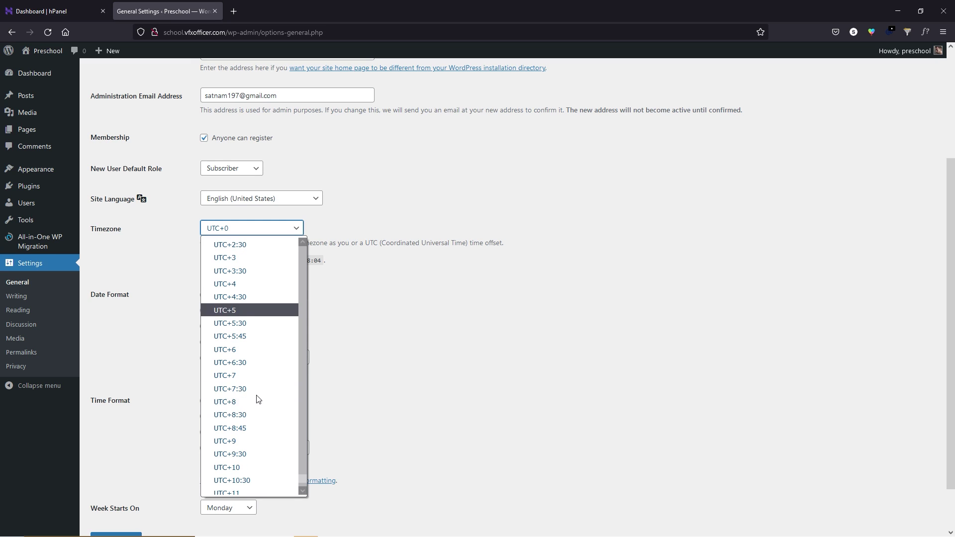
scroll(256, 396, down, 2)
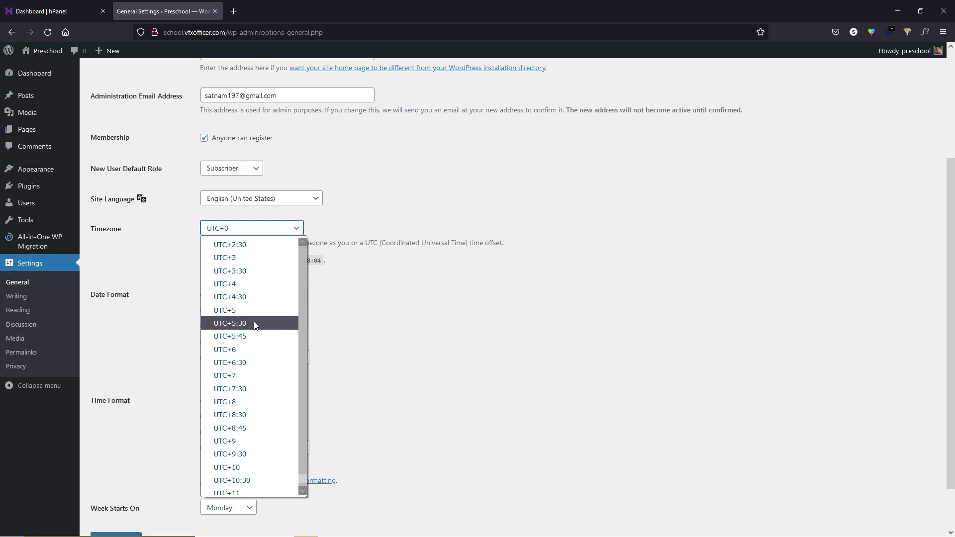
click(255, 324)
click(294, 295)
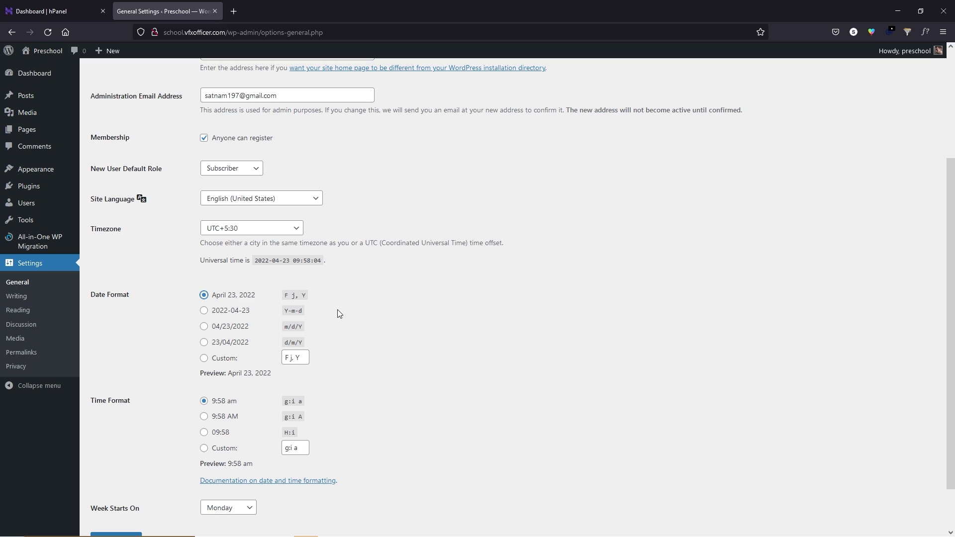
scroll(406, 321, down, 1)
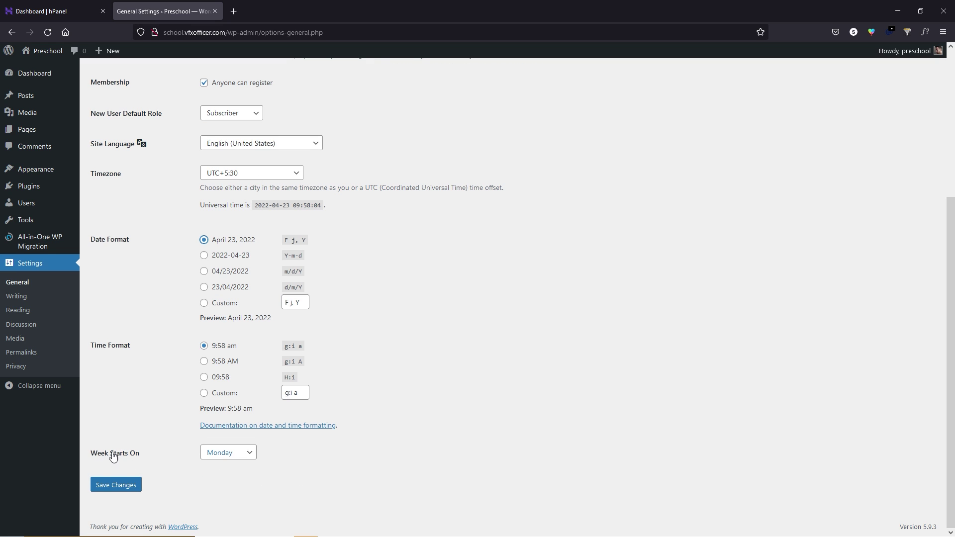
click(219, 453)
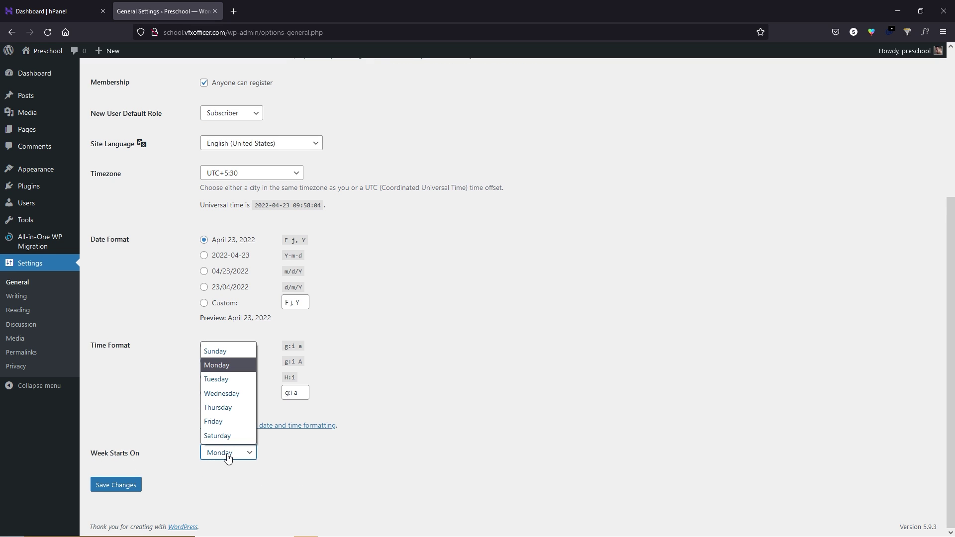
click(228, 457)
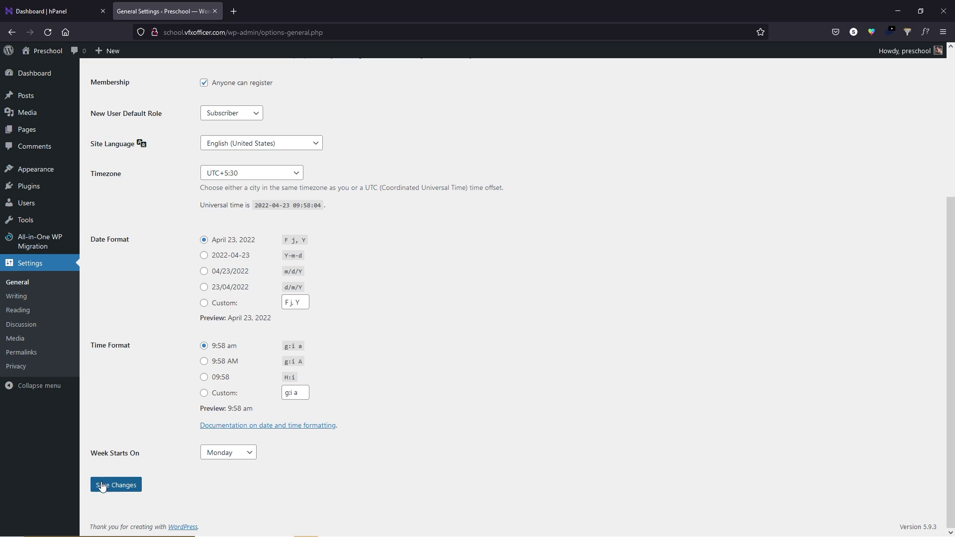
click(127, 486)
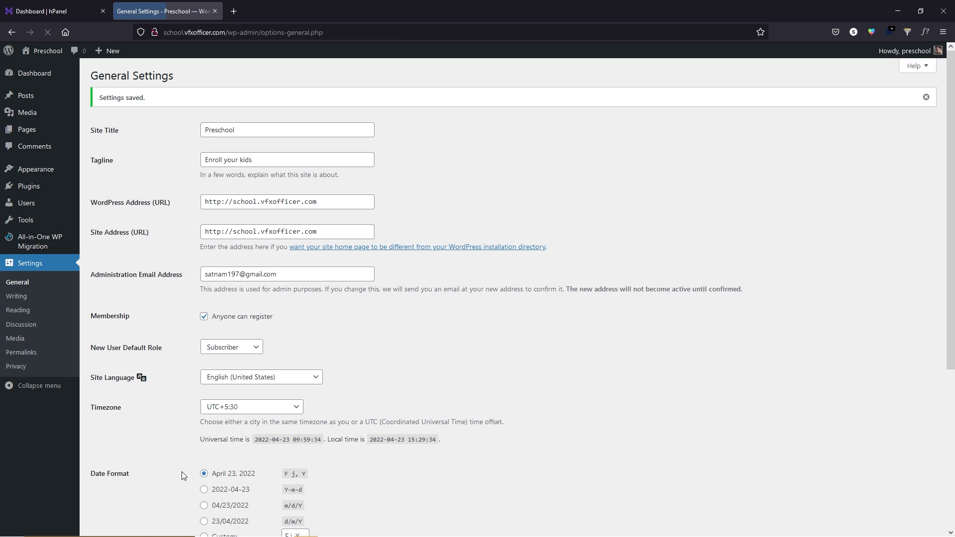
Step: Check the Writing default post category and Reading settings without changes, then go to Permalinks
click(21, 298)
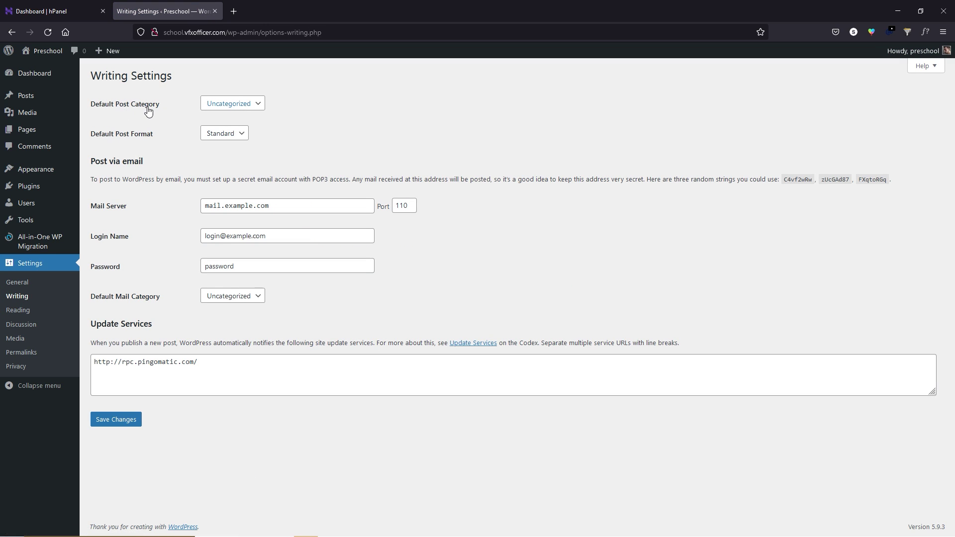
click(237, 103)
click(237, 103)
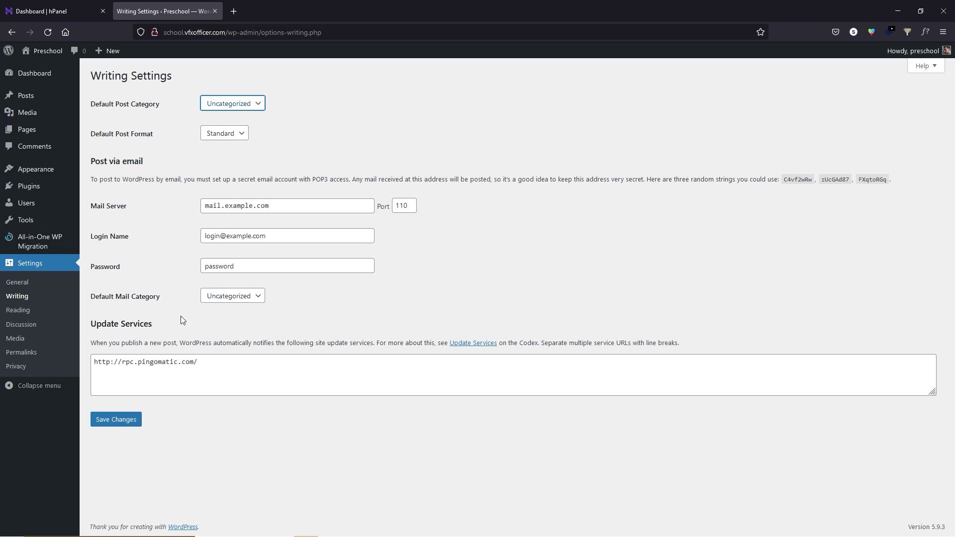
click(19, 310)
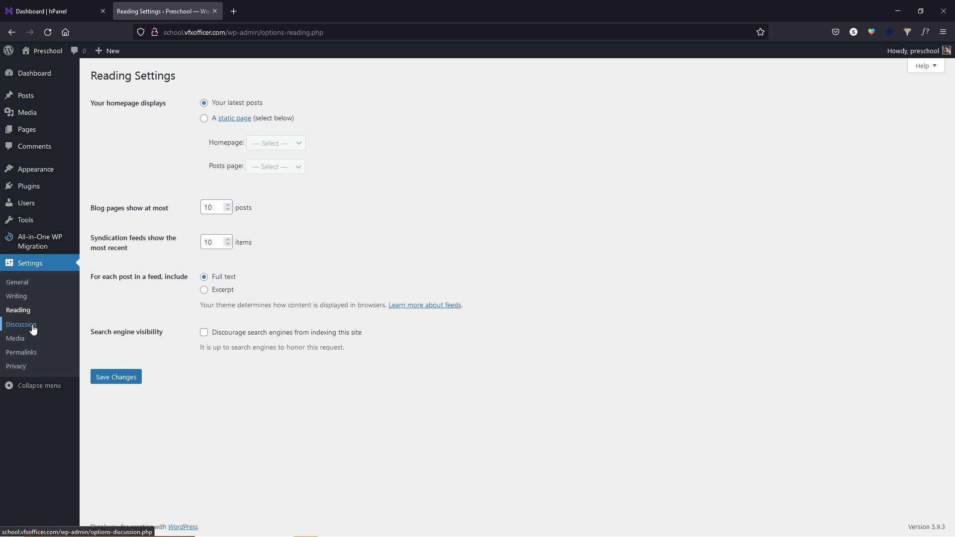
click(26, 354)
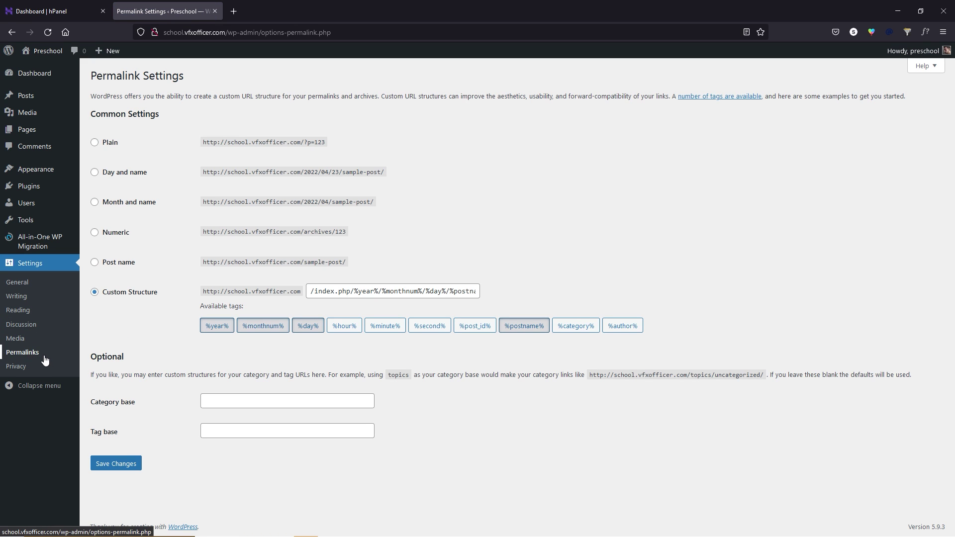
Step: Save Post name permalinks (/%postname%/) and keep Privacy Policy as the privacy page
click(123, 267)
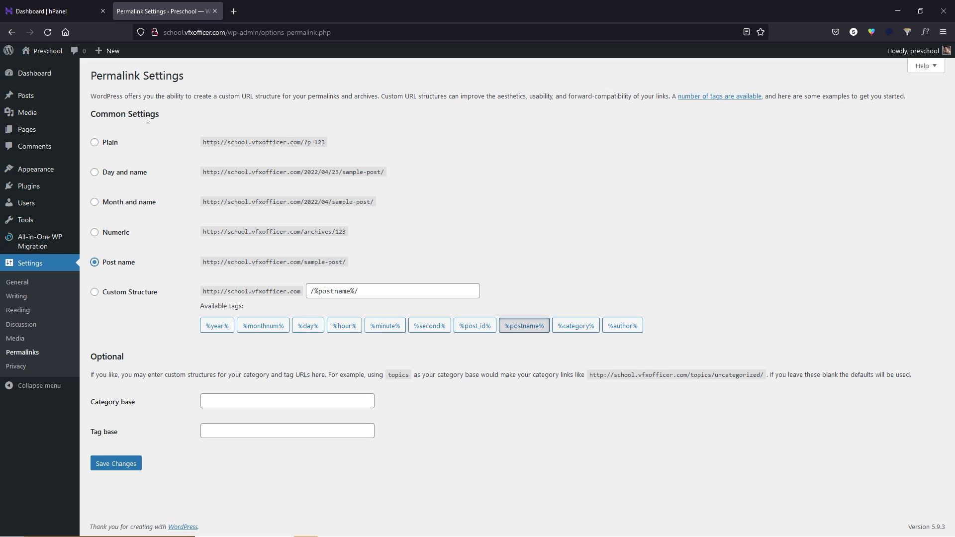
click(128, 464)
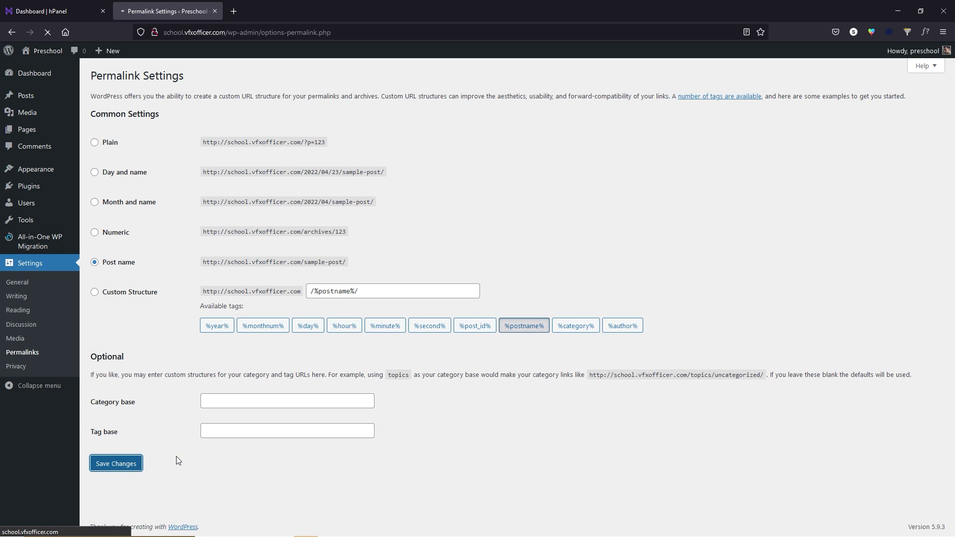
click(16, 366)
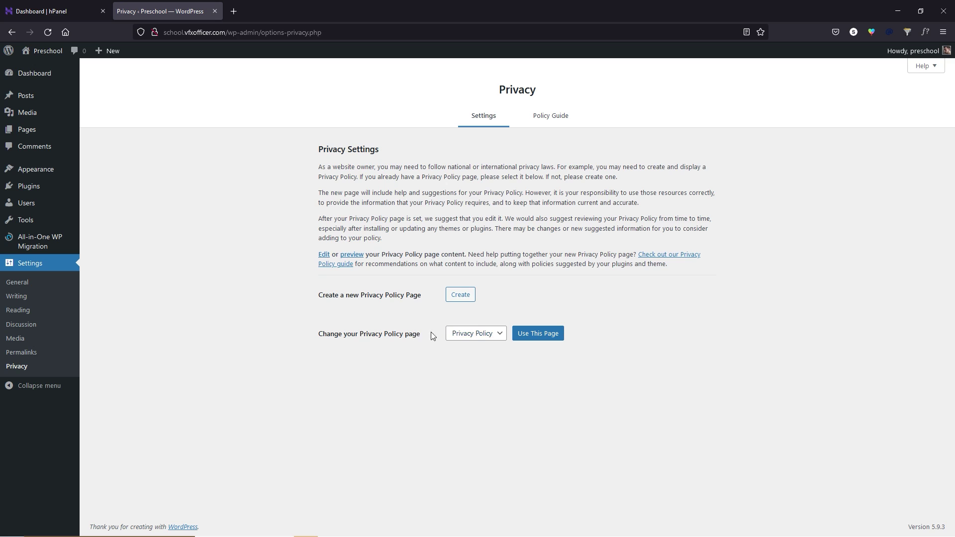
click(484, 336)
click(468, 368)
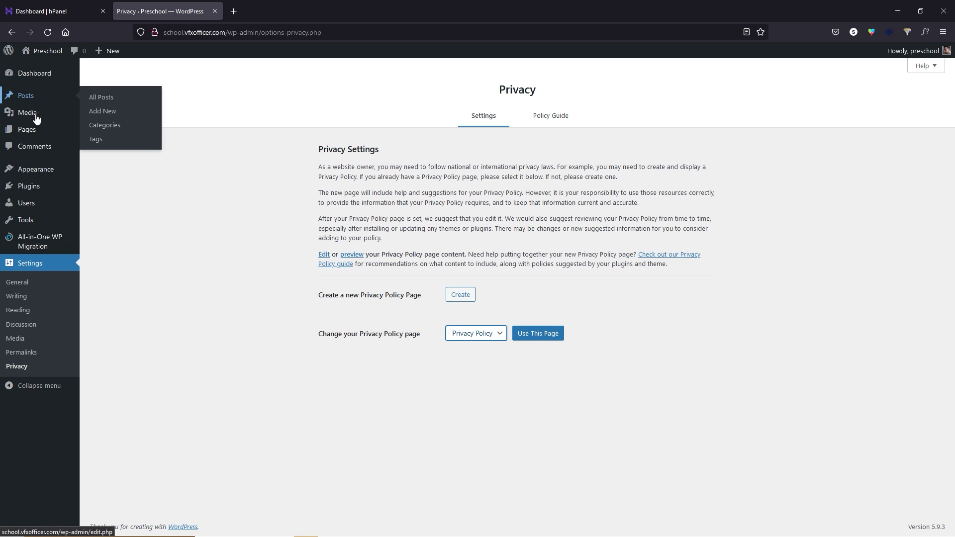
mouse_move(35, 132)
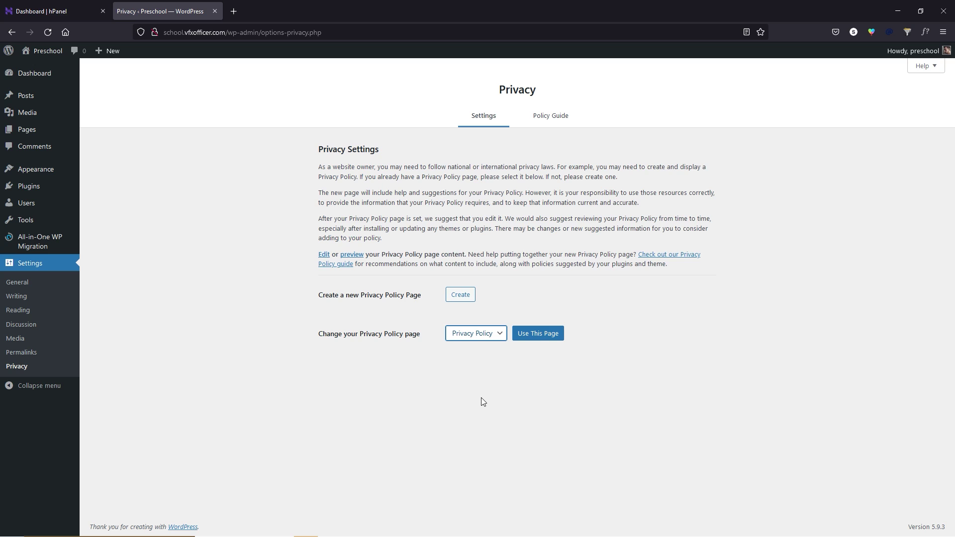
Step: Bring up the Upload Theme panel under Appearance > Themes > Add New
click(40, 74)
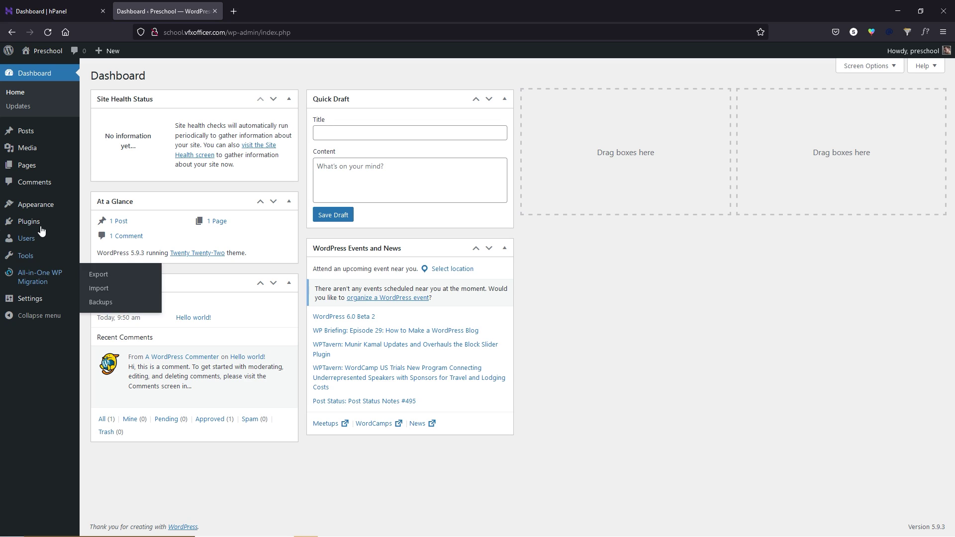
mouse_move(44, 207)
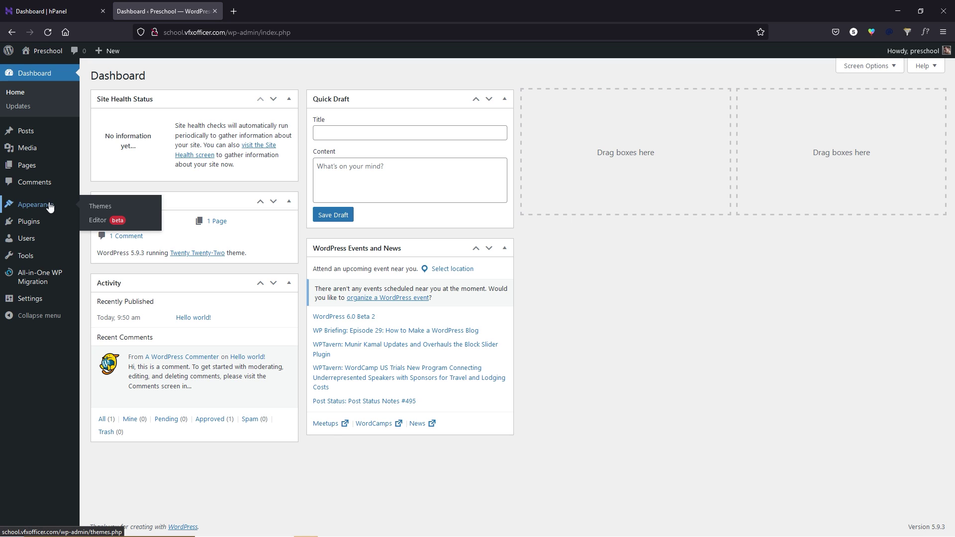
click(107, 208)
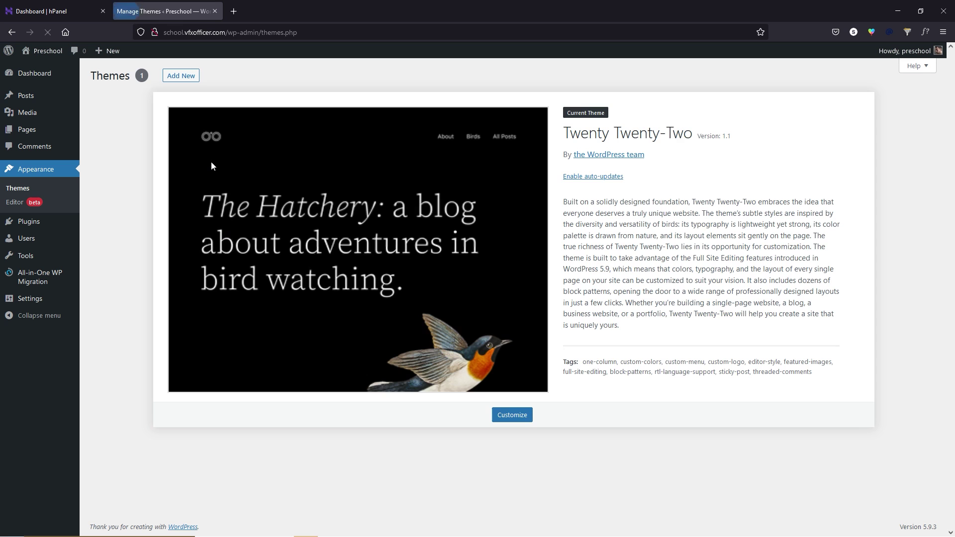
click(179, 79)
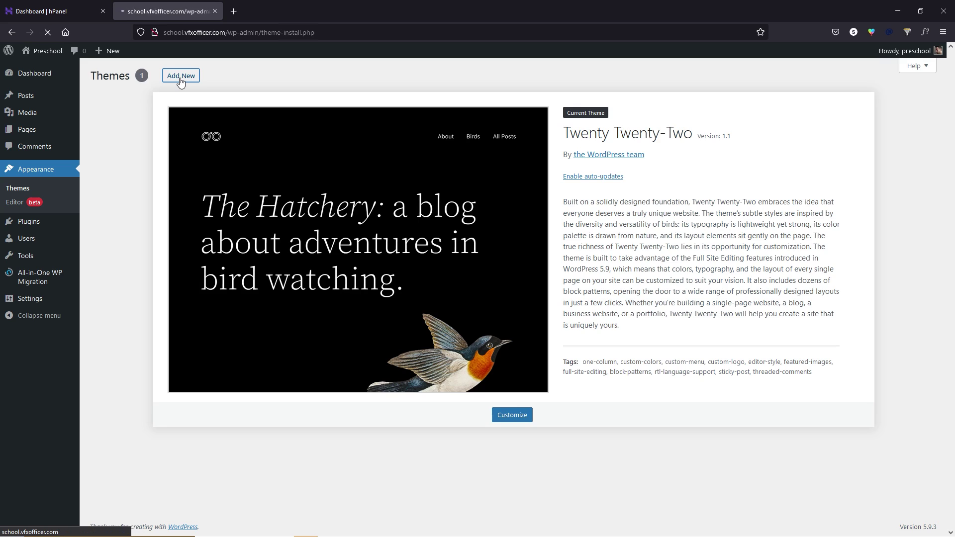
click(202, 80)
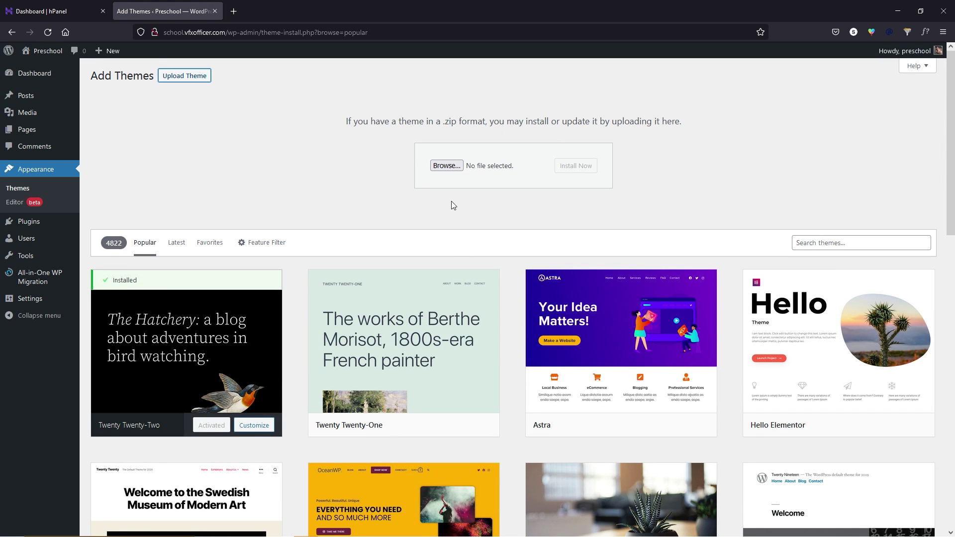
Step: Load the Rishi Theme website in a new browser tab from its pasted URL
click(235, 11)
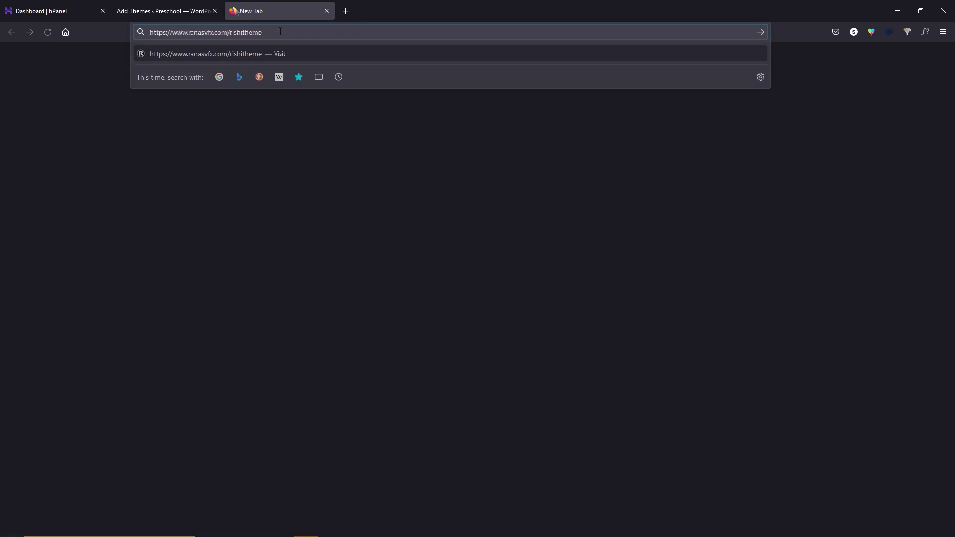
key(Return)
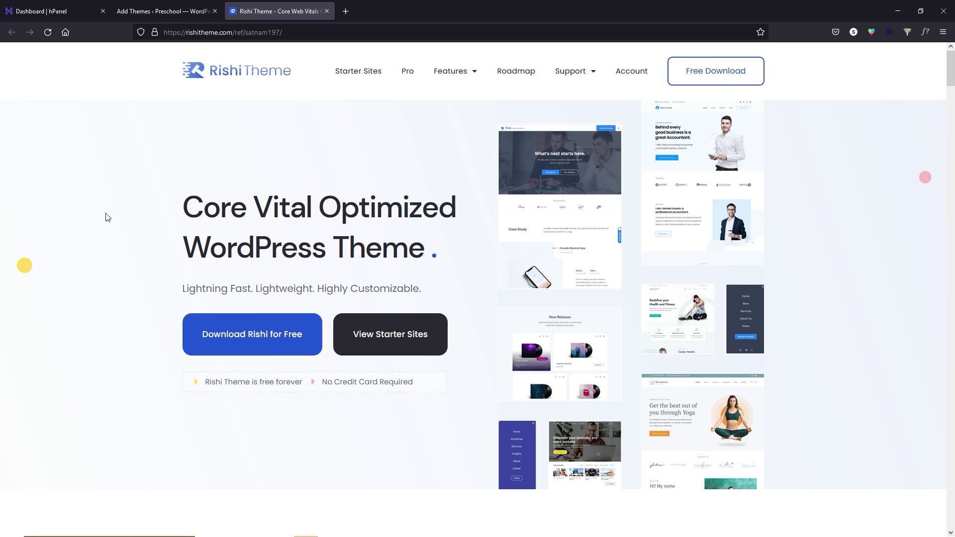
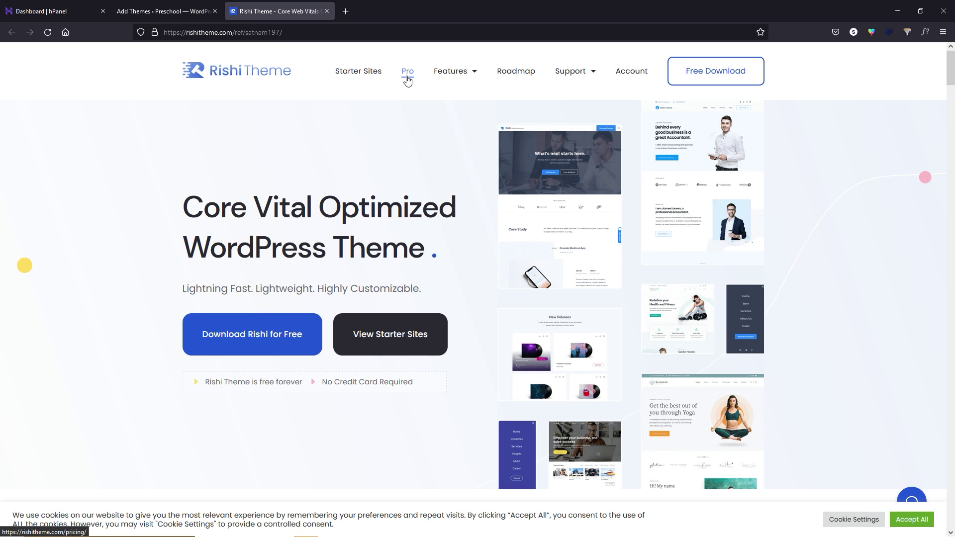
Step: Read through the Rishi features, highlighting the Lightning Fast speed paragraph
scroll(598, 187, down, 7)
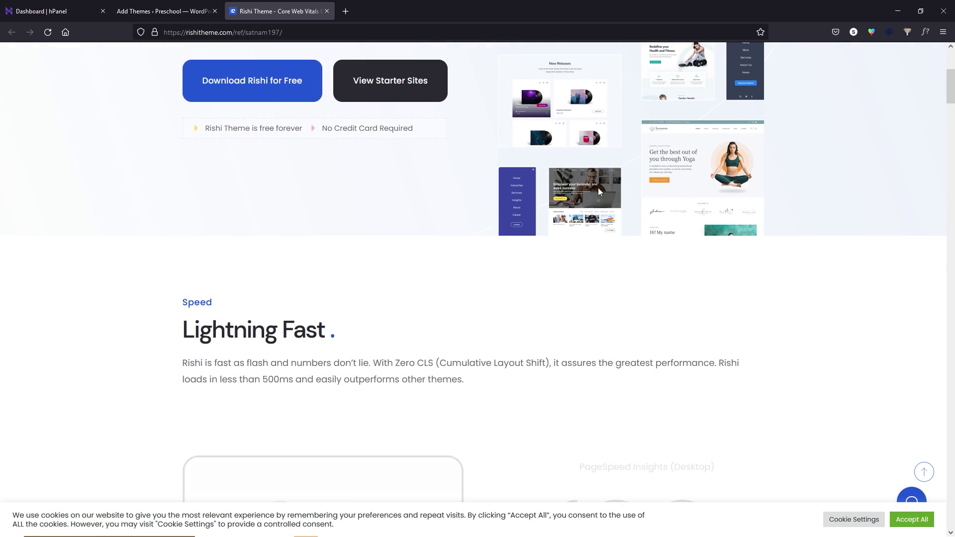
scroll(599, 190, down, 2)
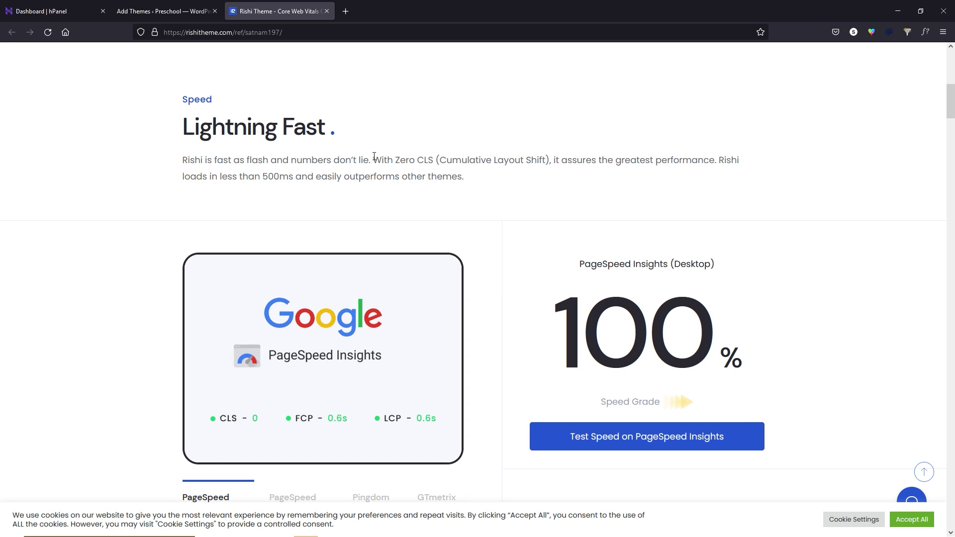
drag(374, 156, 467, 185)
click(466, 180)
triple_click(465, 179)
scroll(383, 224, down, 10)
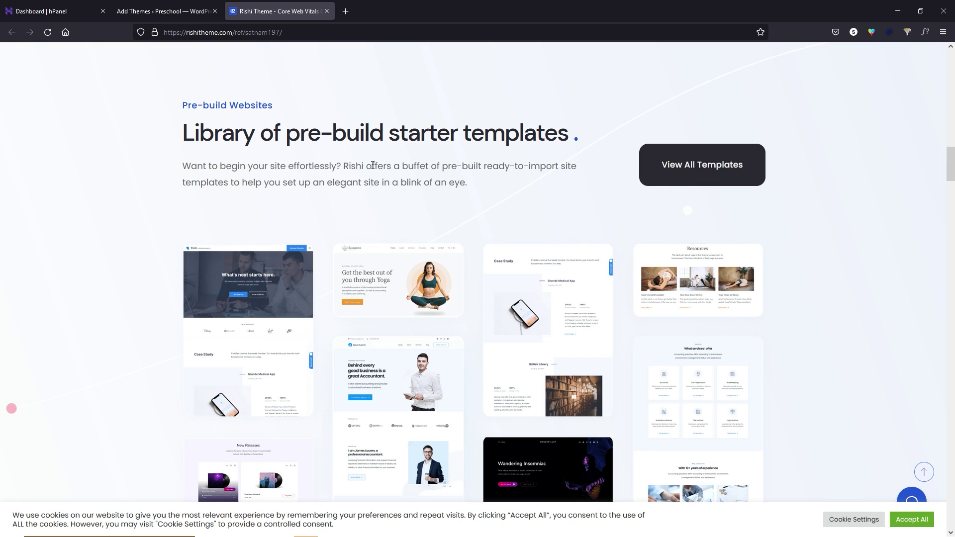
scroll(100, 227, down, 3)
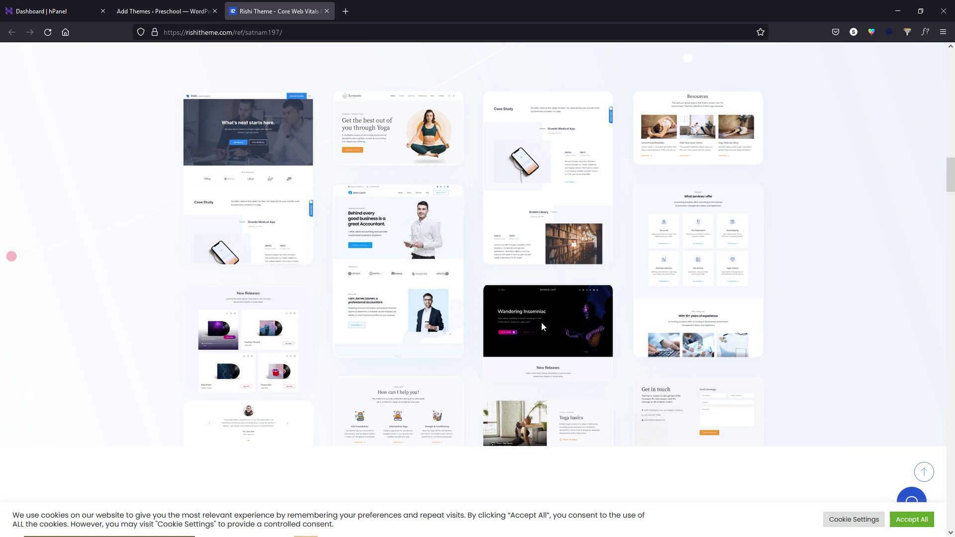
scroll(587, 303, down, 3)
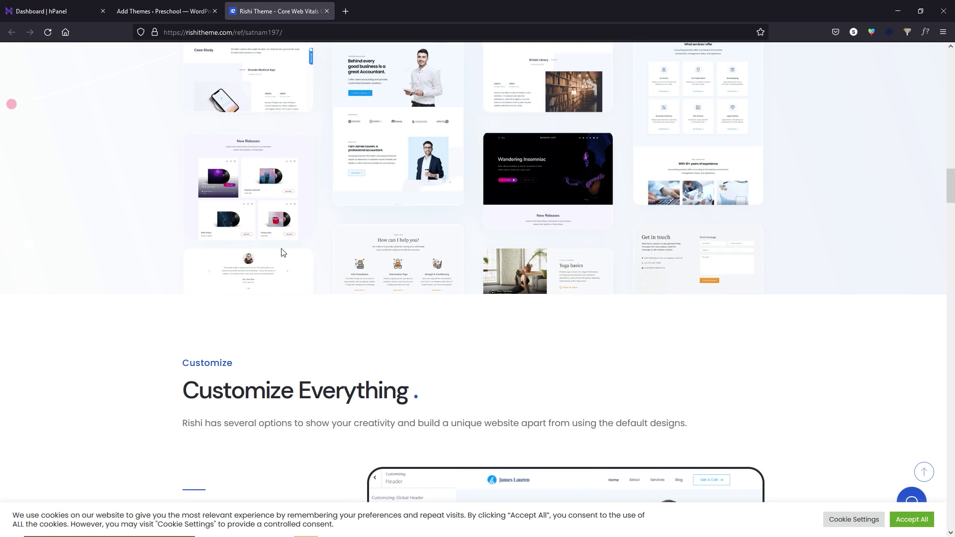
scroll(427, 267, up, 3)
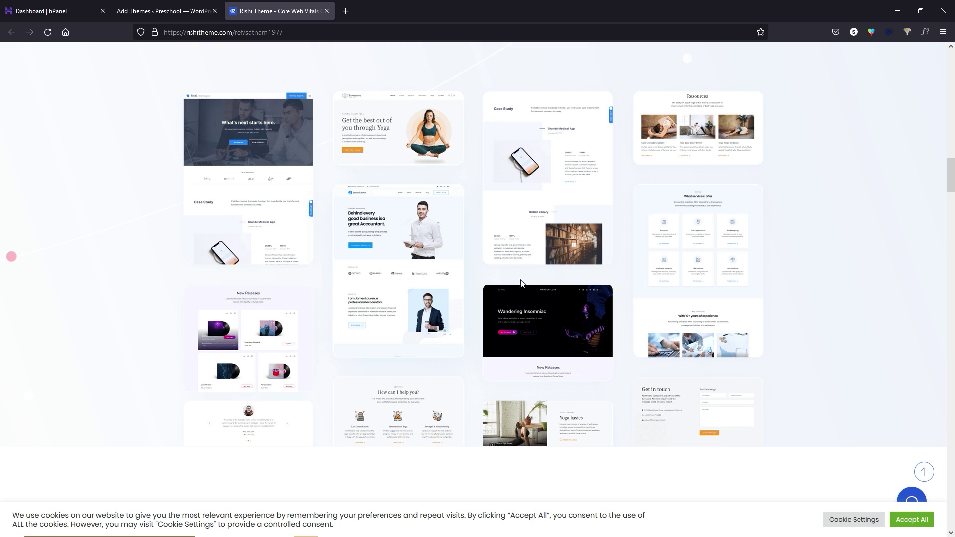
scroll(454, 297, up, 3)
scroll(456, 296, down, 10)
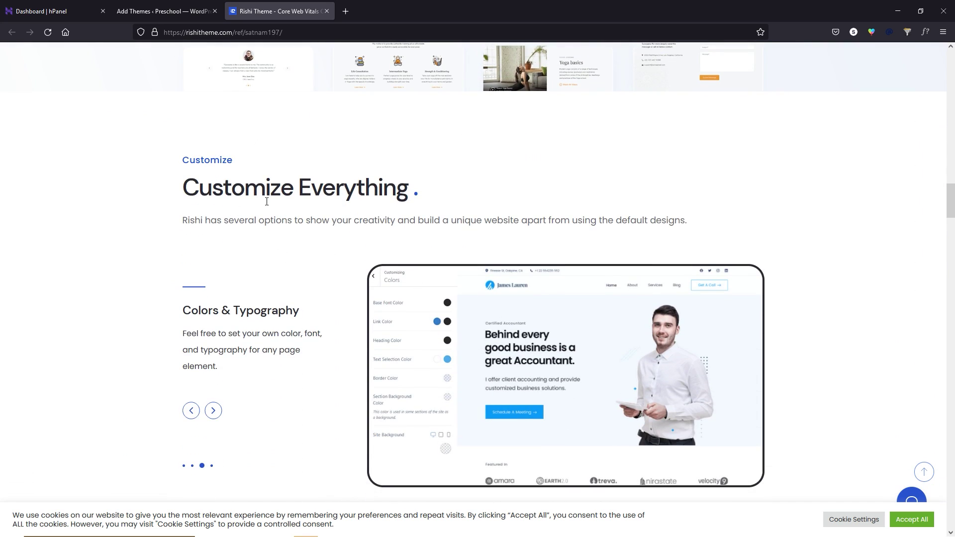
scroll(225, 374, down, 1)
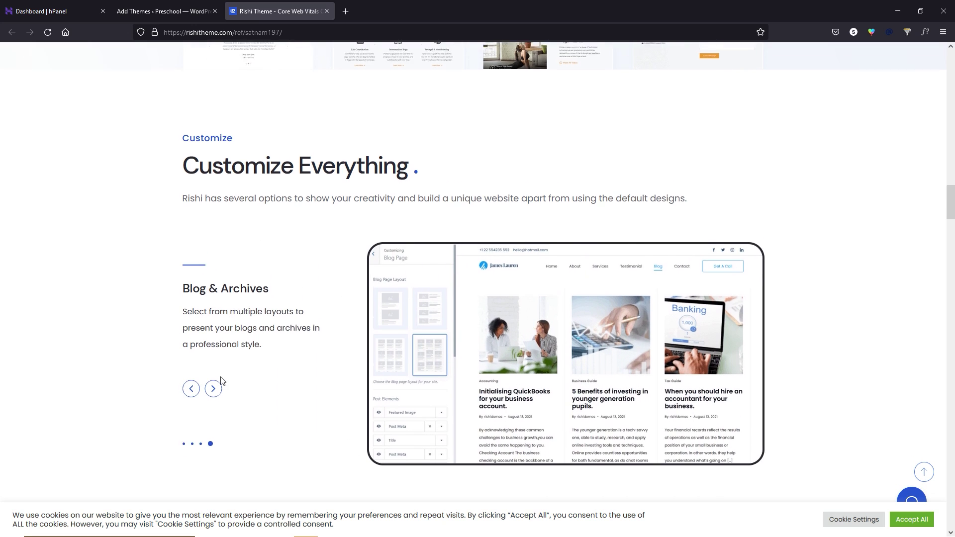
scroll(225, 374, down, 1)
Step: Return to the Colors & Typography slide and scroll through the rest of the page
click(191, 369)
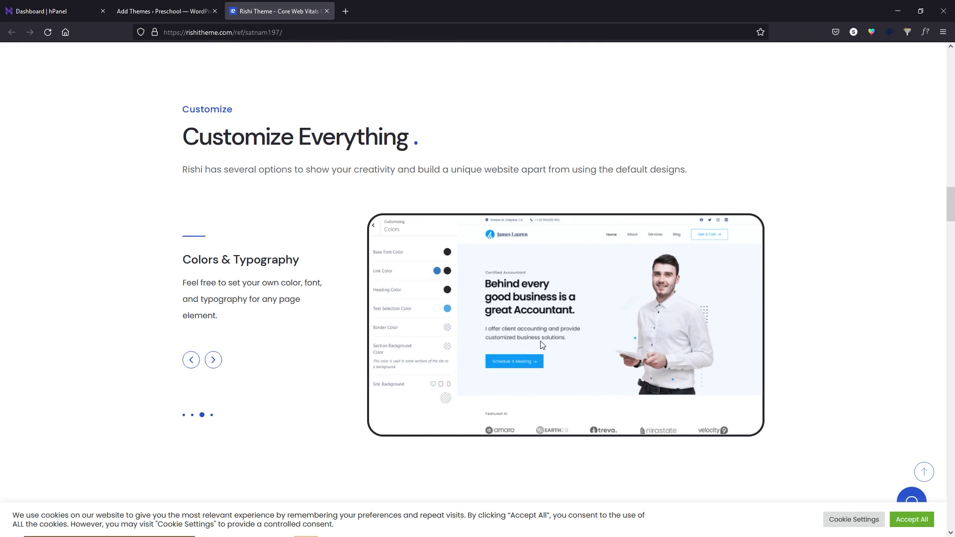
scroll(542, 344, down, 5)
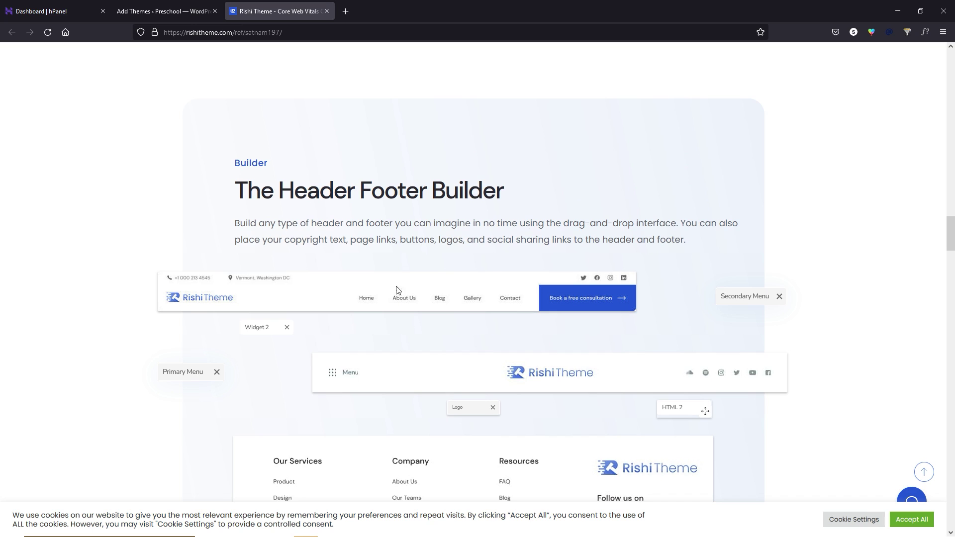
scroll(253, 344, down, 3)
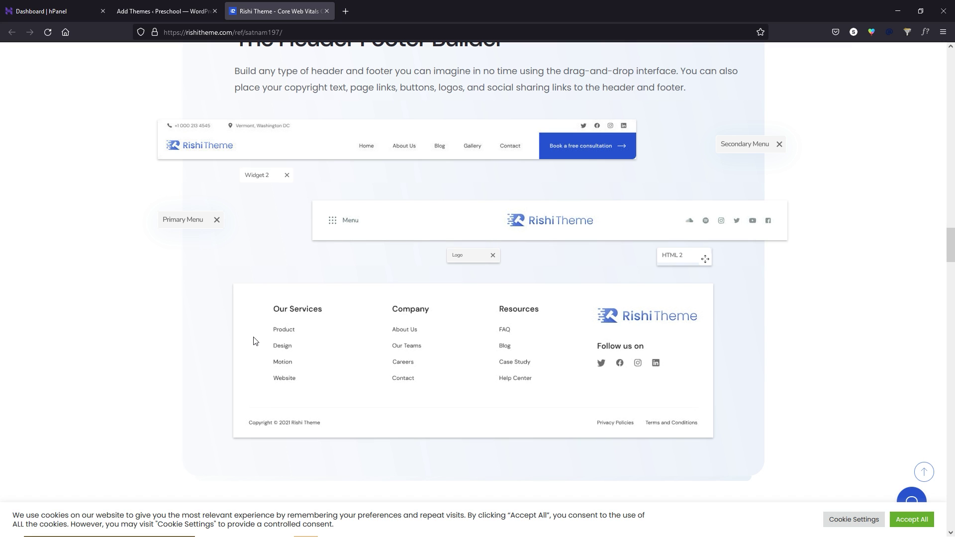
scroll(255, 342, down, 15)
scroll(170, 336, down, 5)
scroll(799, 368, up, 11)
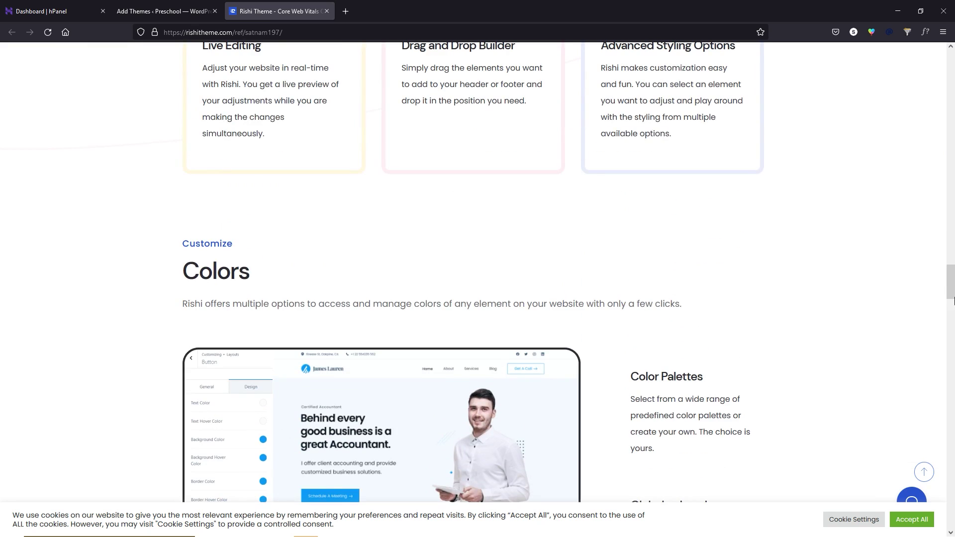
drag(951, 294, 951, 80)
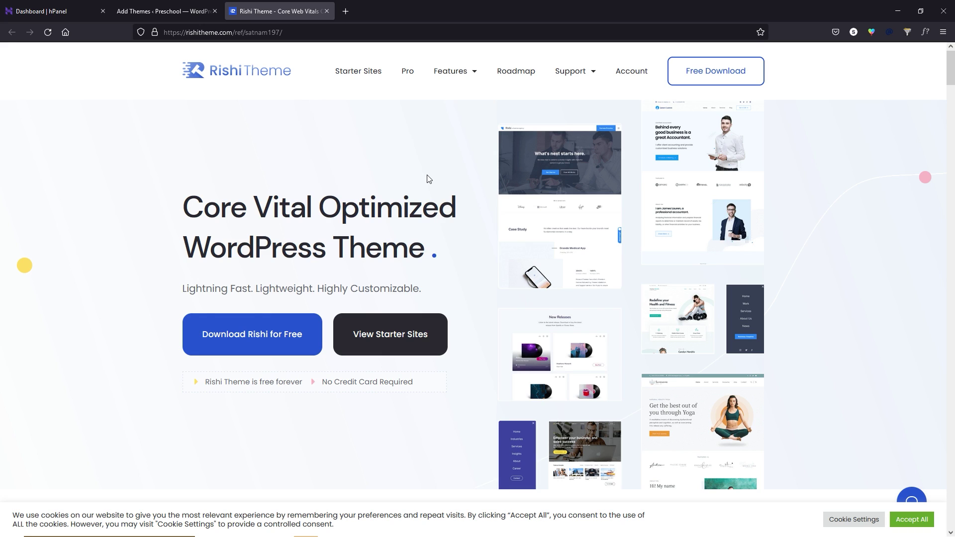
Step: Open Pro pricing, compare Lifetime and Annual, and review the 1, 5 and Unlimited site licenses
click(408, 72)
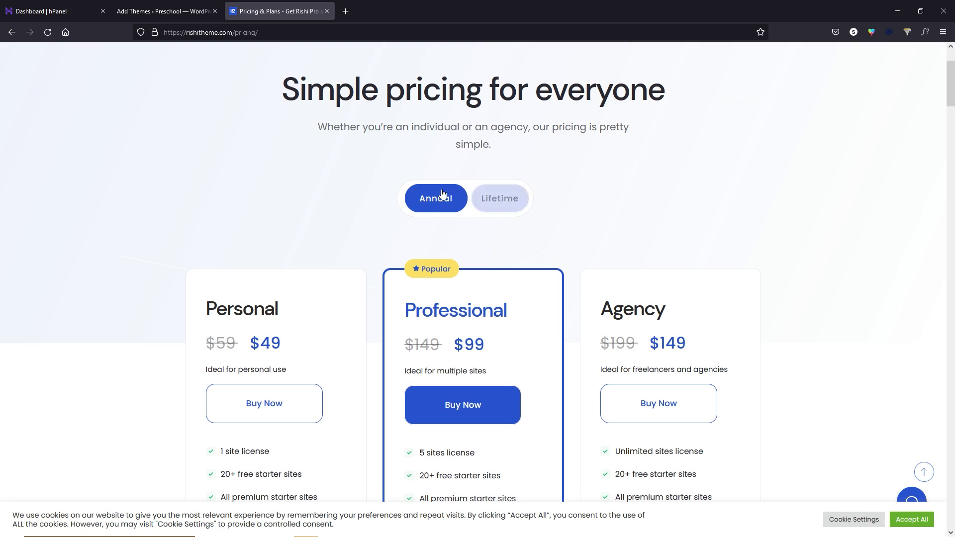
click(510, 205)
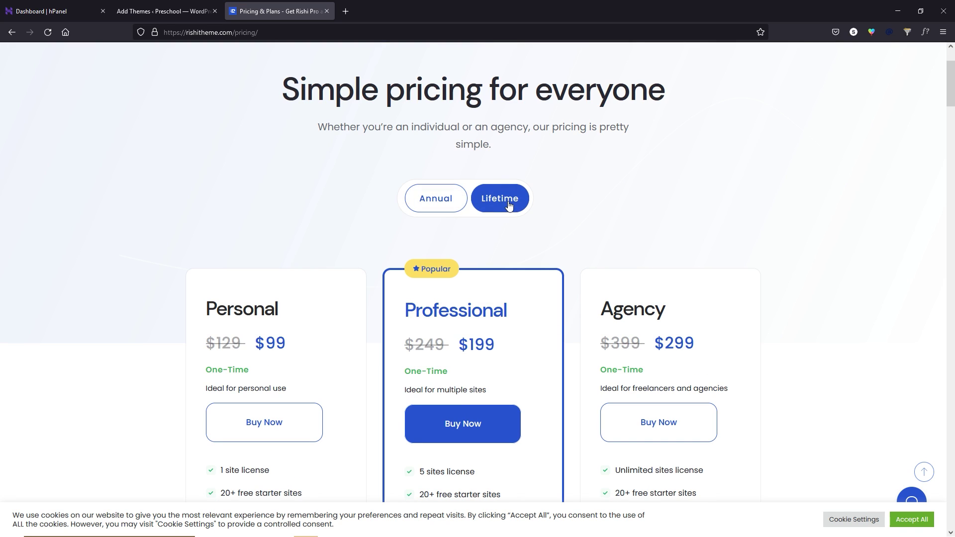
click(448, 201)
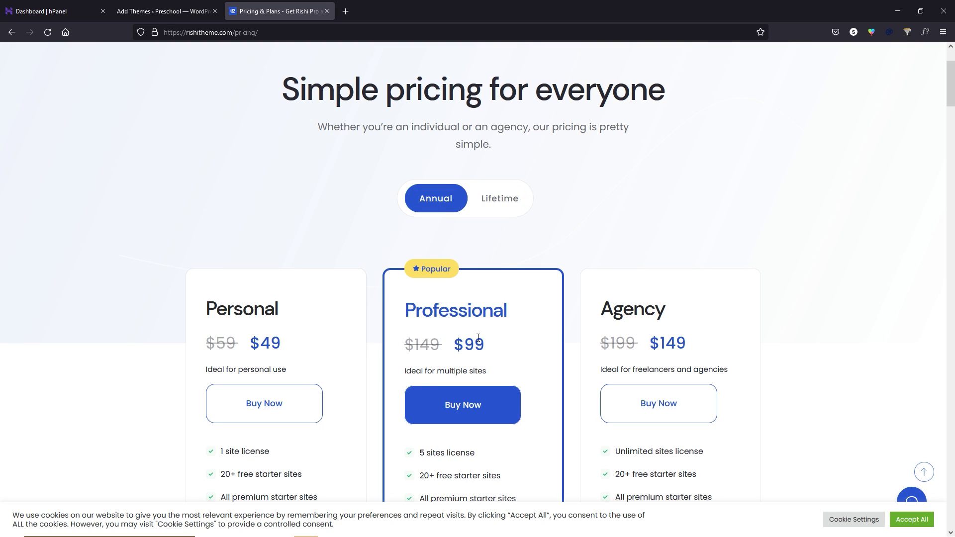
scroll(266, 252, down, 4)
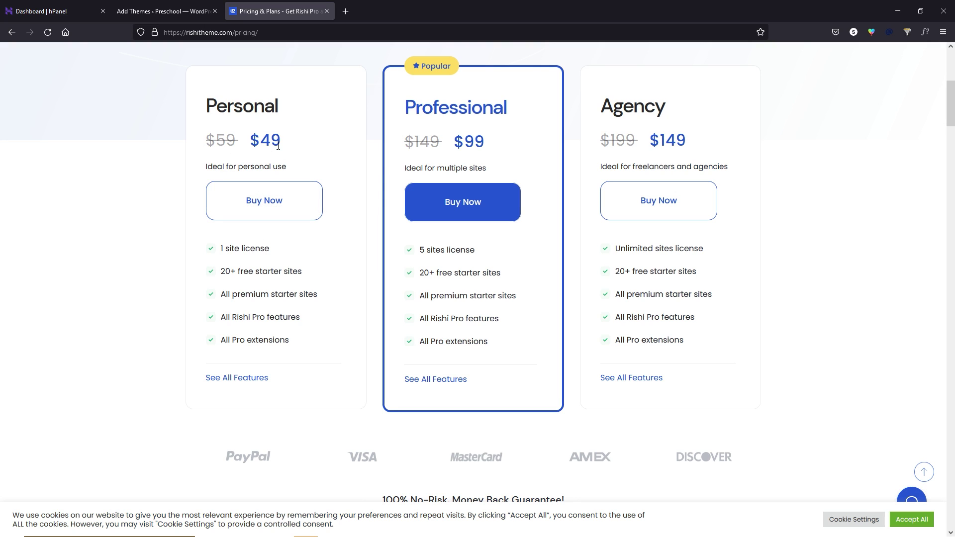
drag(245, 249, 221, 253)
click(253, 250)
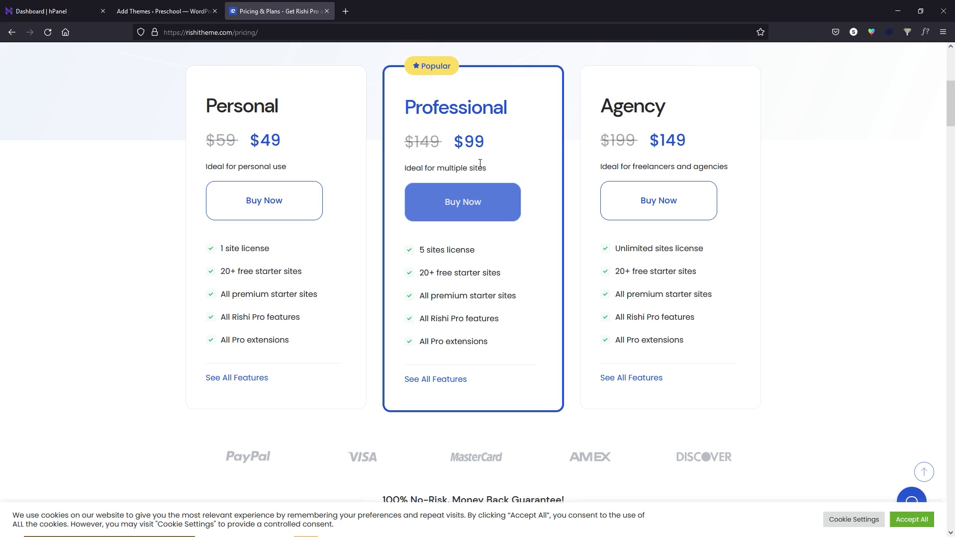
drag(431, 250, 419, 251)
click(420, 251)
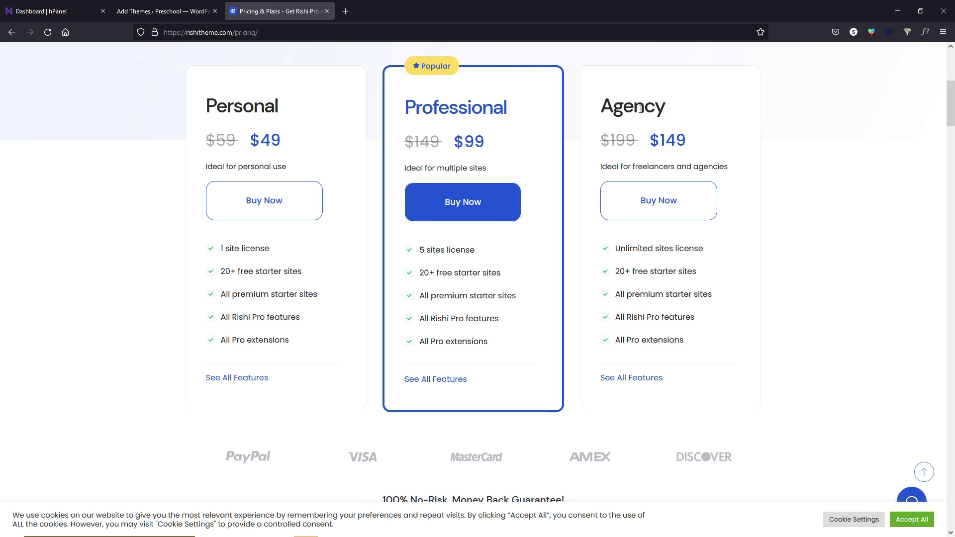
drag(664, 250, 615, 250)
click(628, 255)
Step: Recheck Lifetime prices, keep Annual, compare $99 and $49, and buy the Professional plan
scroll(581, 219, up, 2)
click(501, 98)
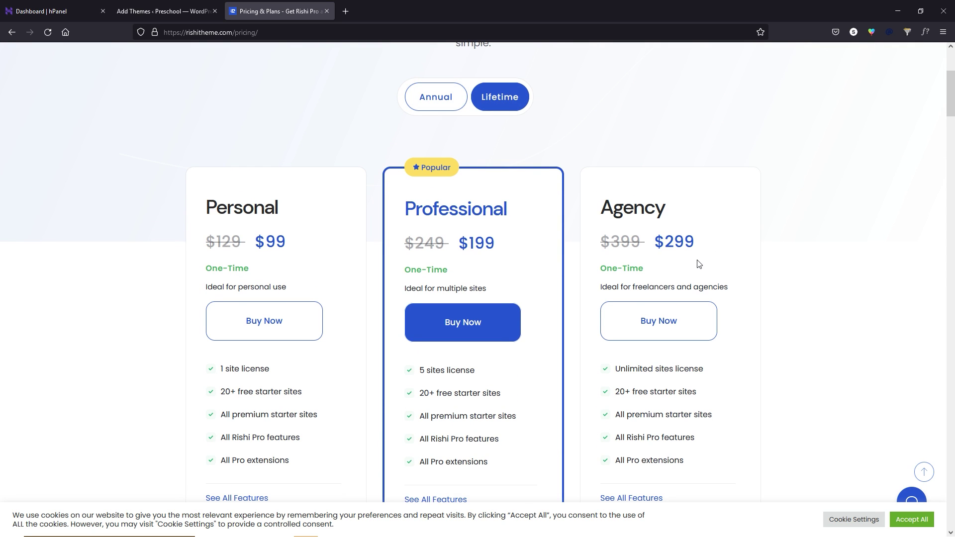
click(436, 96)
scroll(499, 216, up, 1)
scroll(400, 239, down, 2)
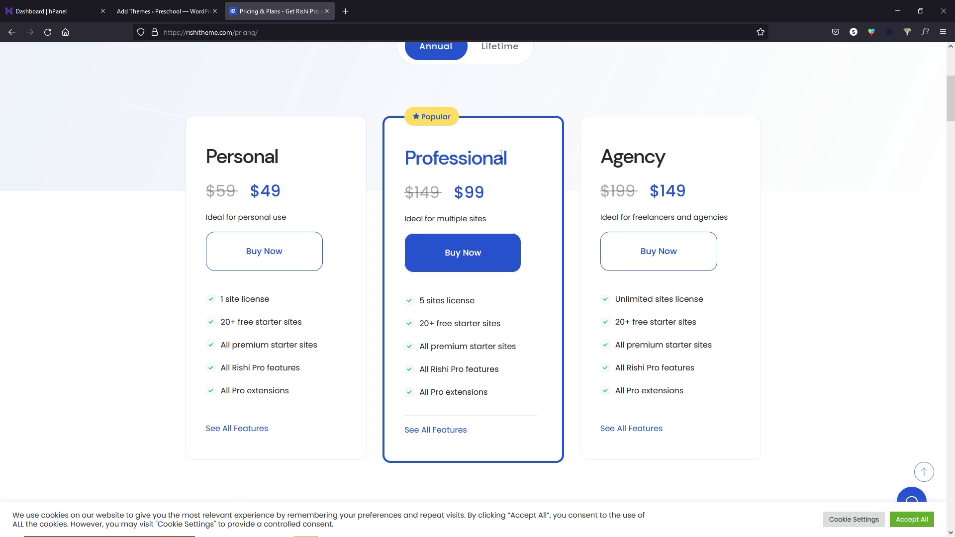
drag(464, 192, 479, 194)
drag(271, 192, 286, 190)
click(288, 192)
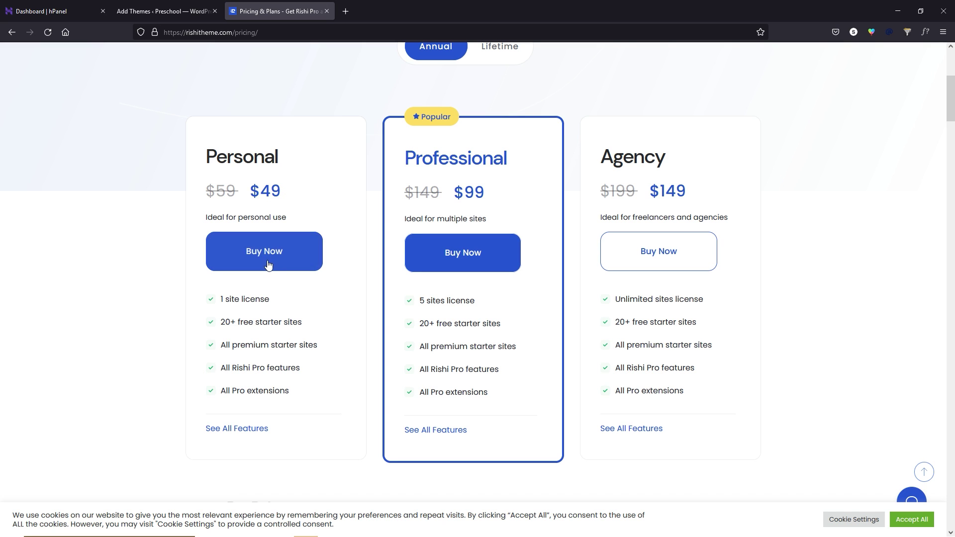
click(474, 259)
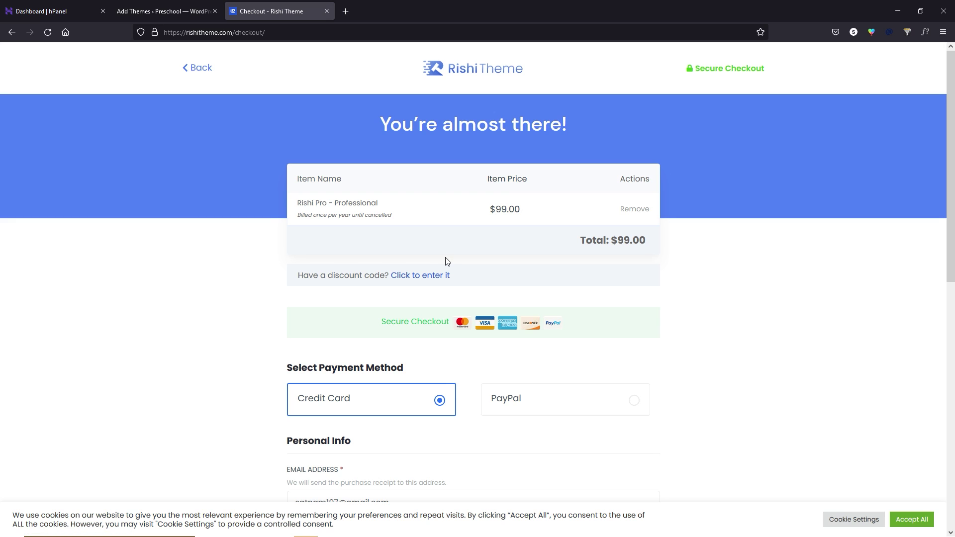
Step: Submit the Professional order with PayPal, close the PayPal login tab, and reopen the Rishi site
scroll(369, 320, down, 2)
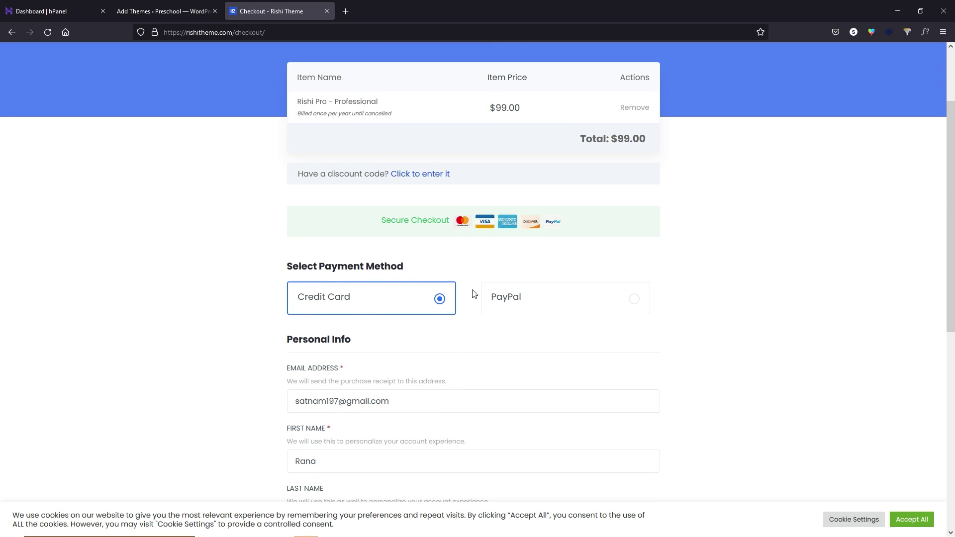
click(535, 299)
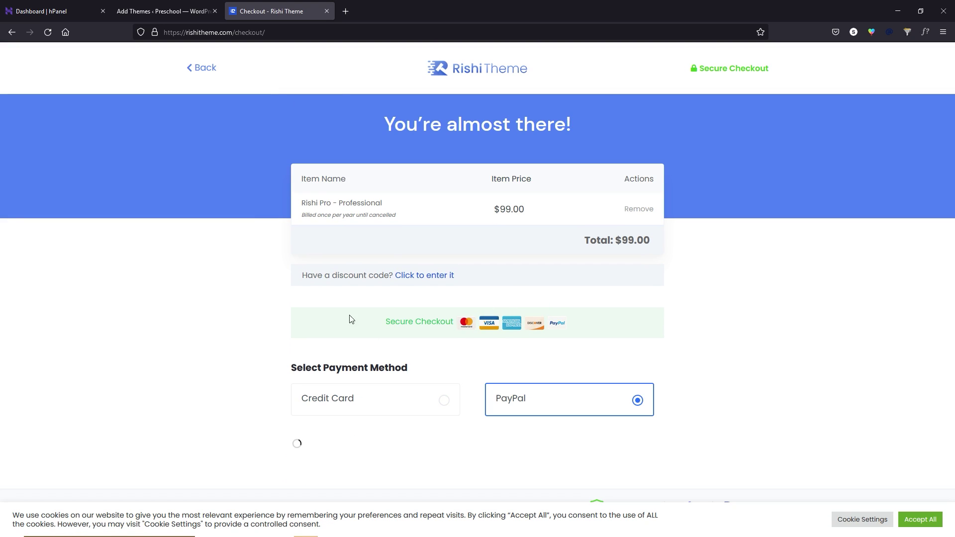
scroll(182, 293, down, 6)
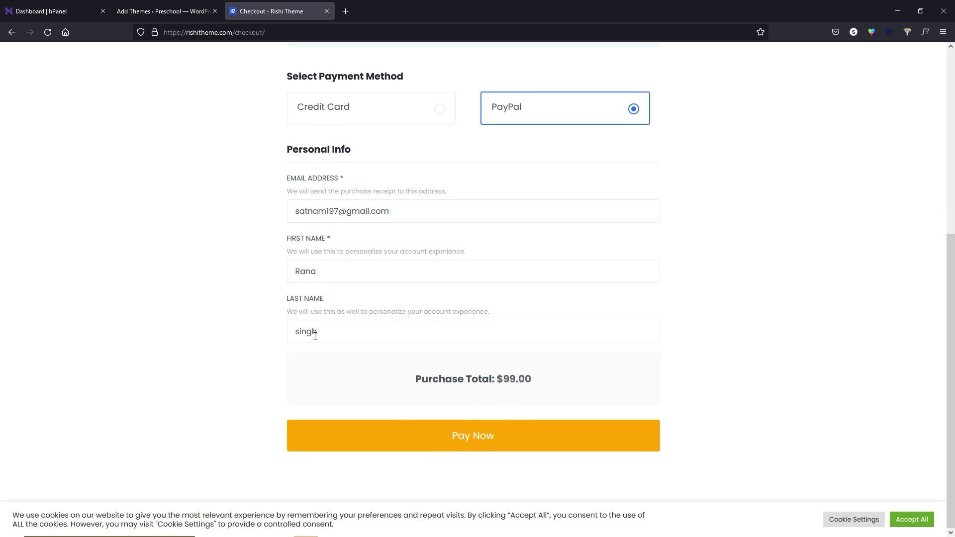
click(519, 439)
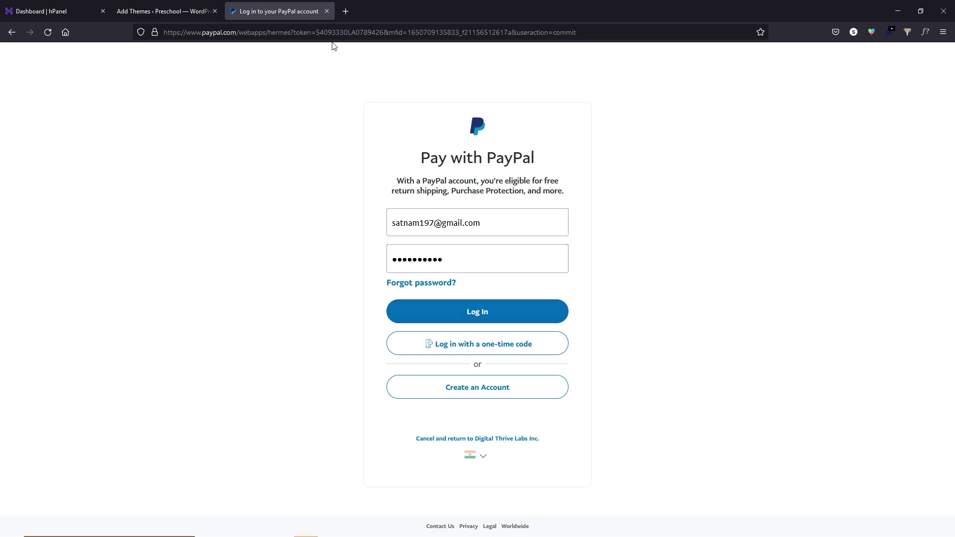
click(327, 10)
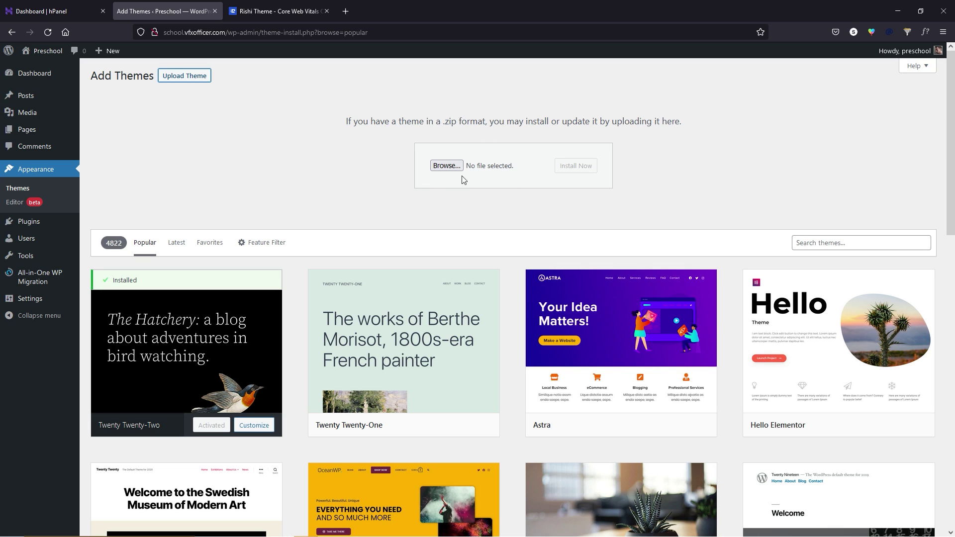
click(264, 9)
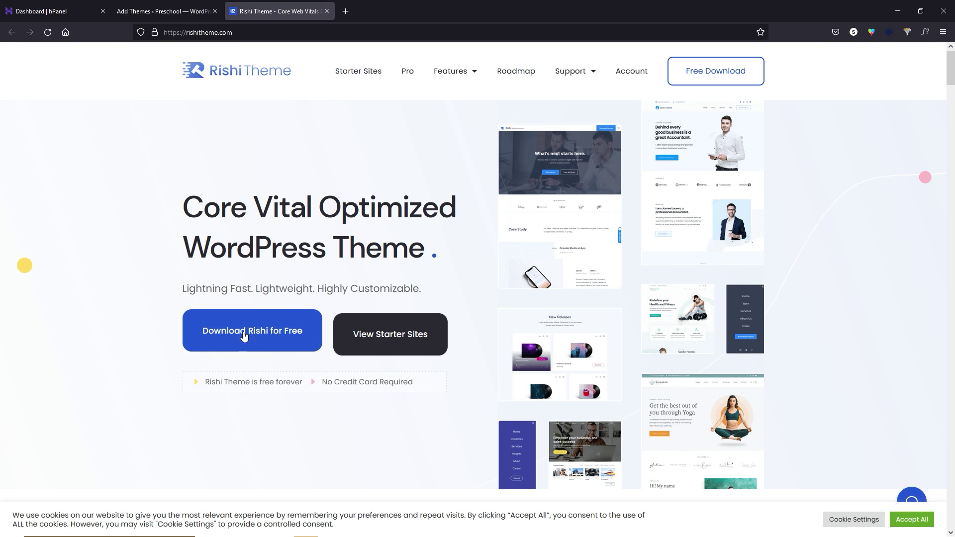
Step: Submit the free Rishi download form and close the Rishi Theme tab
click(281, 333)
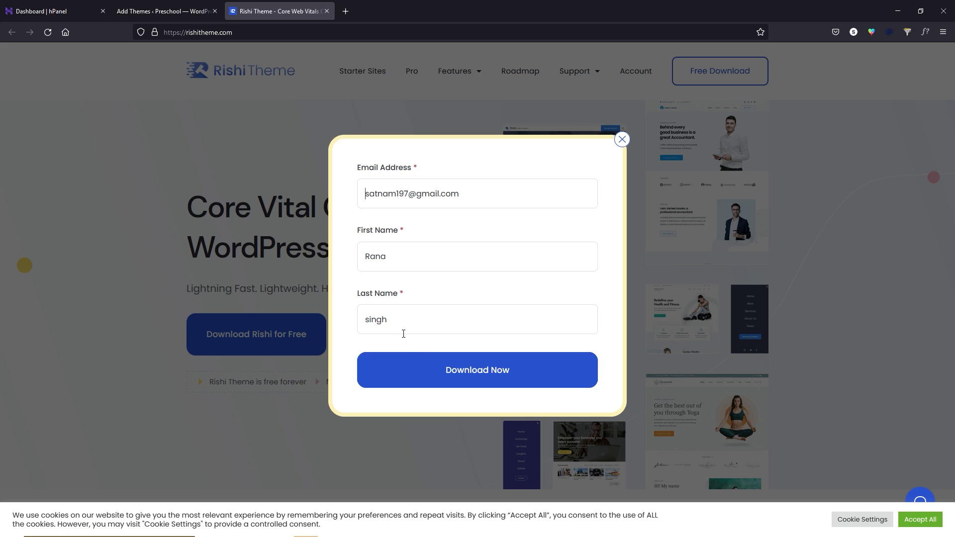
click(520, 378)
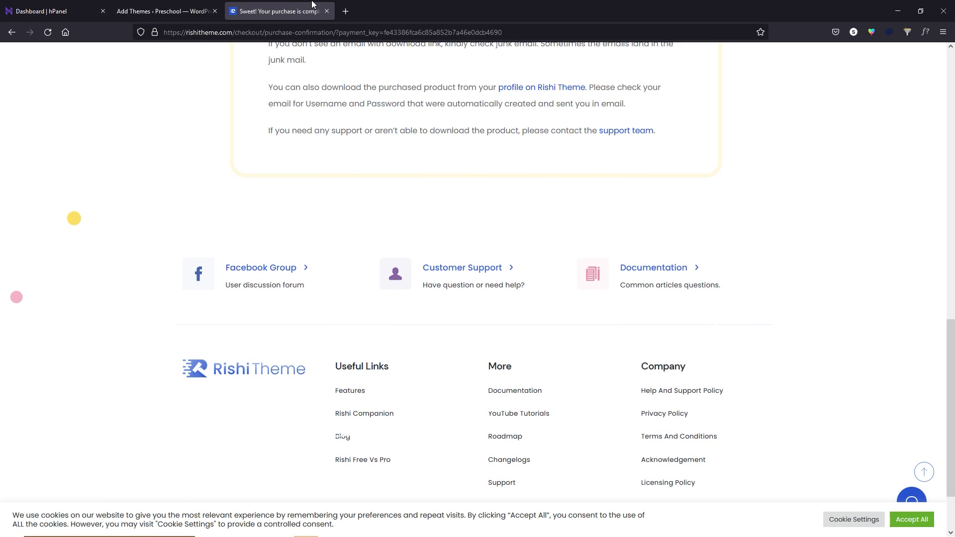
middle_click(311, 5)
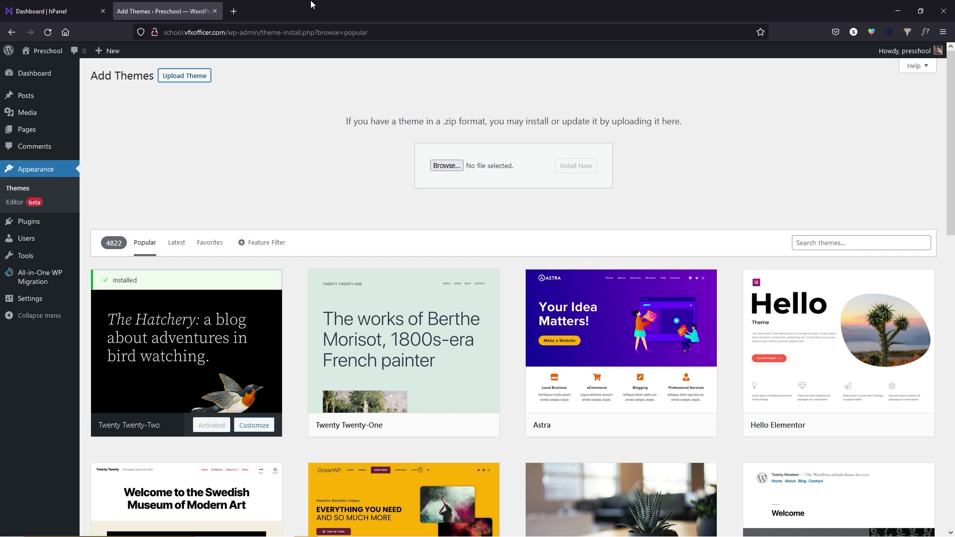
click(233, 11)
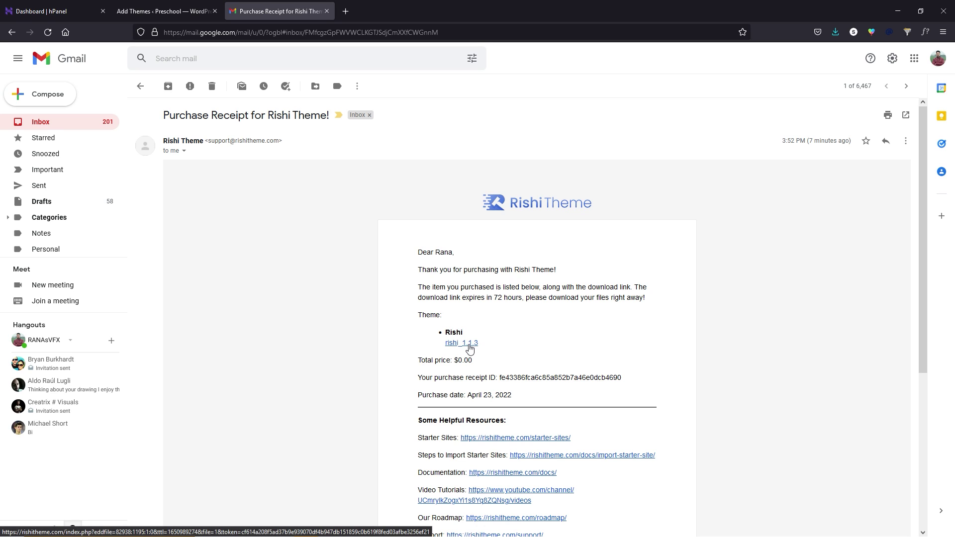
Step: Return to WordPress Add Themes and open the folder holding the downloaded rishi_1.1.3.zip
click(154, 6)
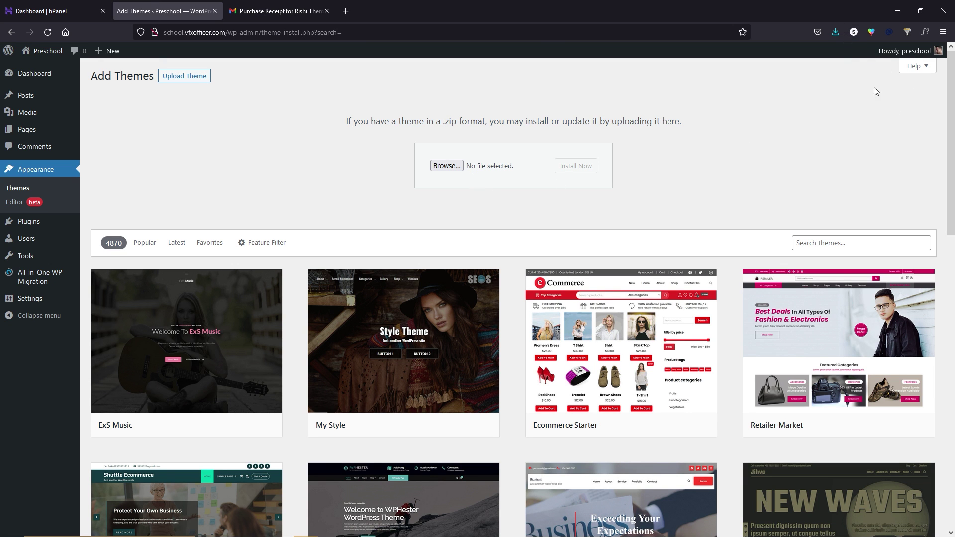
click(836, 32)
click(830, 57)
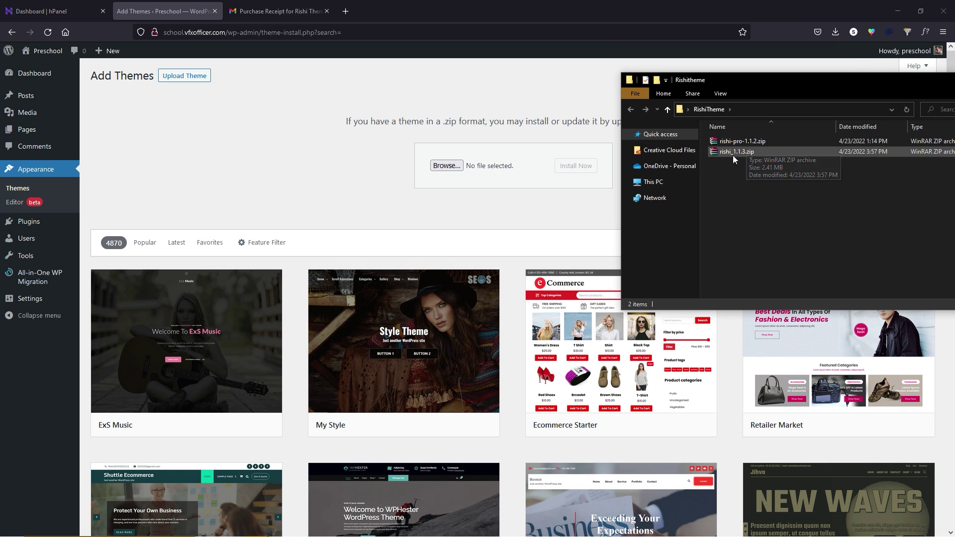
Step: Upload rishi_1.1.3.zip as a theme, install it, and activate Rishi
drag(736, 152, 458, 168)
click(574, 170)
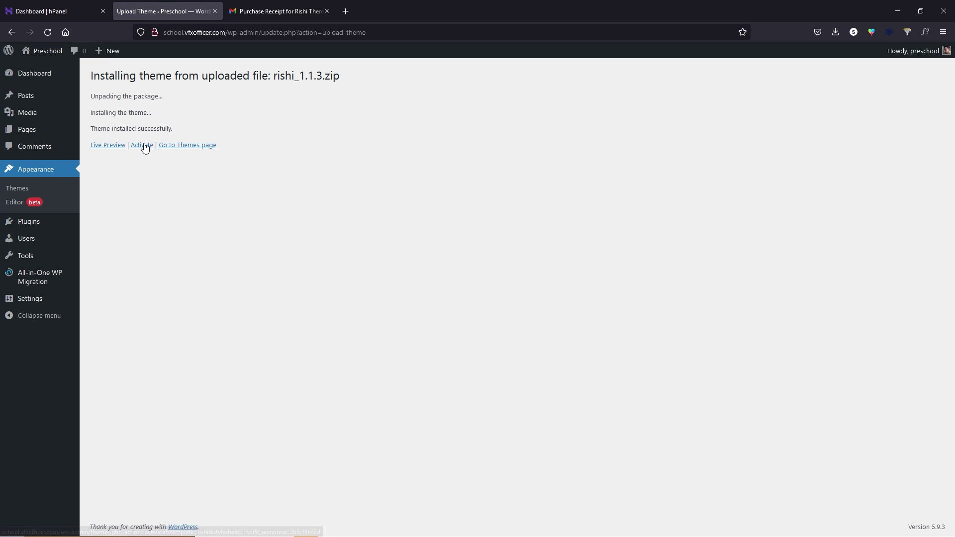
click(143, 146)
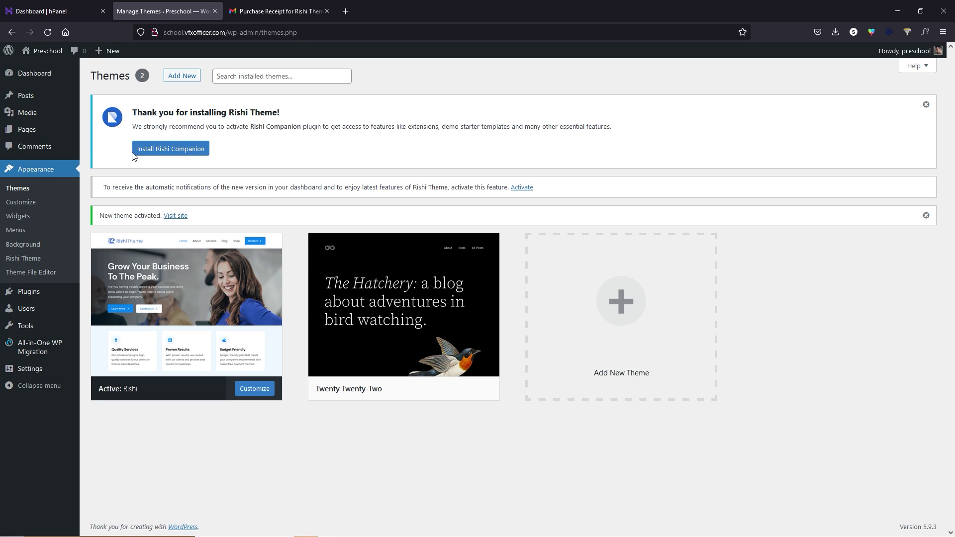
Step: Install and activate Rishi Companion, then view the Installed Plugins list
click(183, 153)
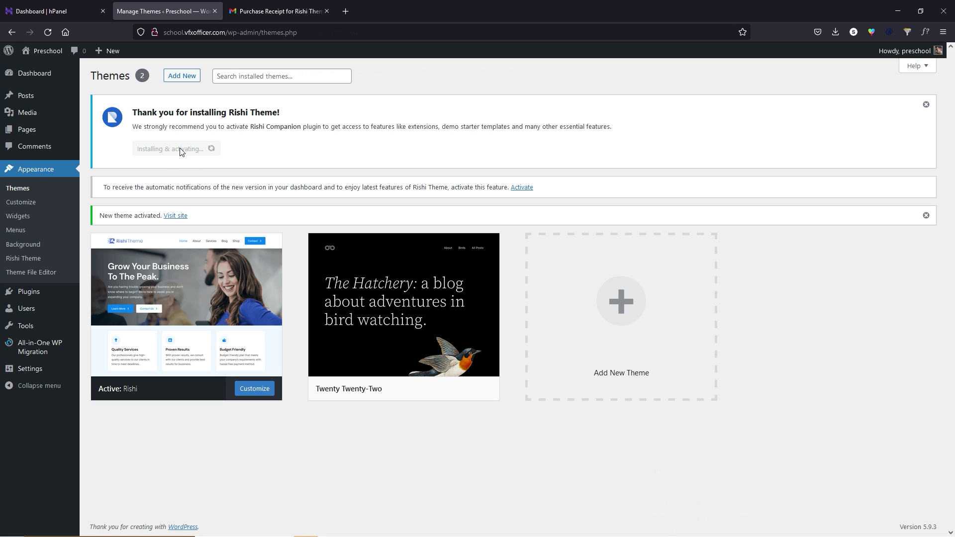
scroll(194, 306, down, 5)
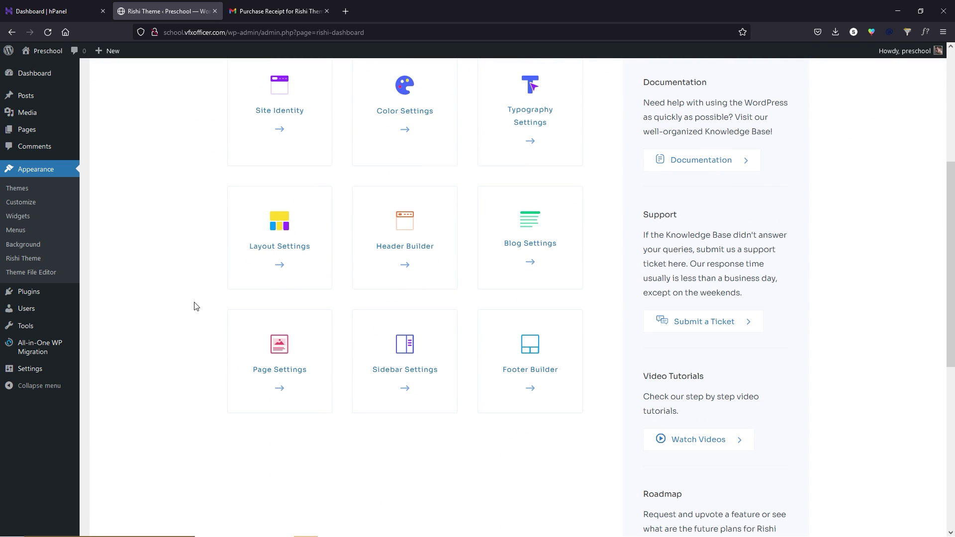
mouse_move(33, 294)
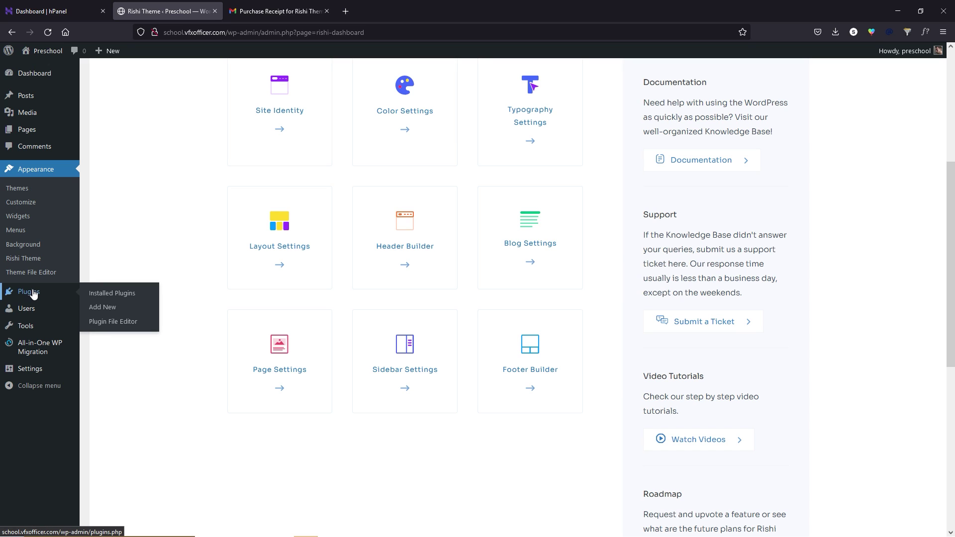
click(128, 294)
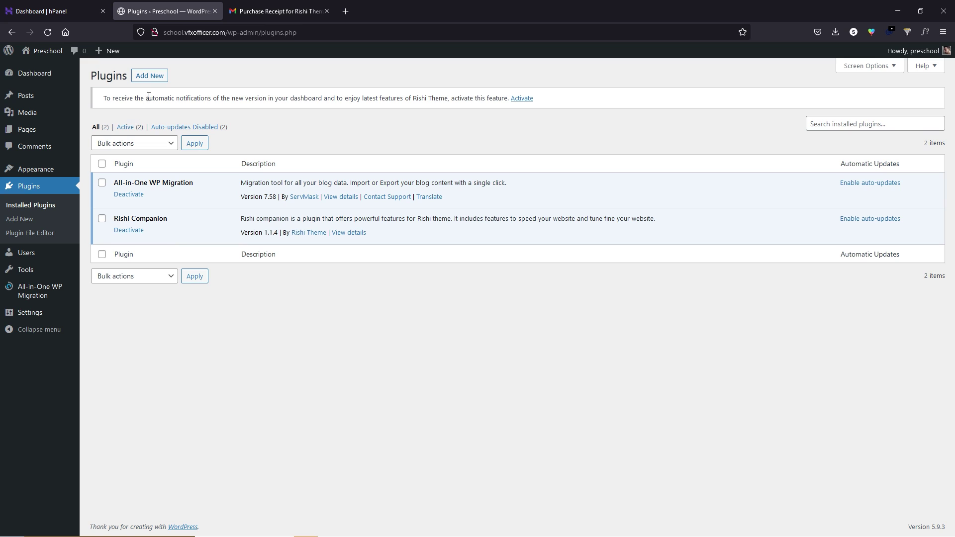
click(149, 76)
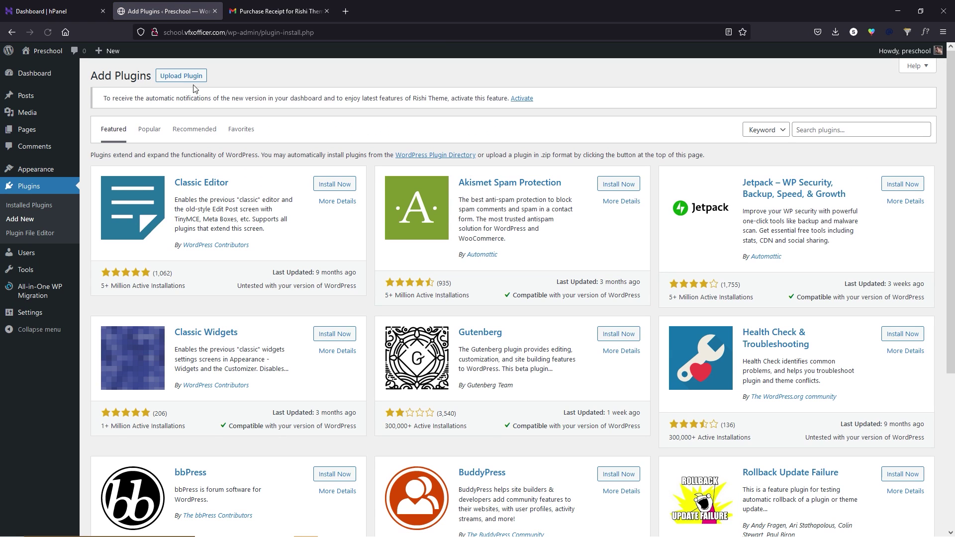
Step: Upload rishi-pro-1.1.2.zip from the RishiTheme folder, install it, and activate Rishi Pro
click(194, 76)
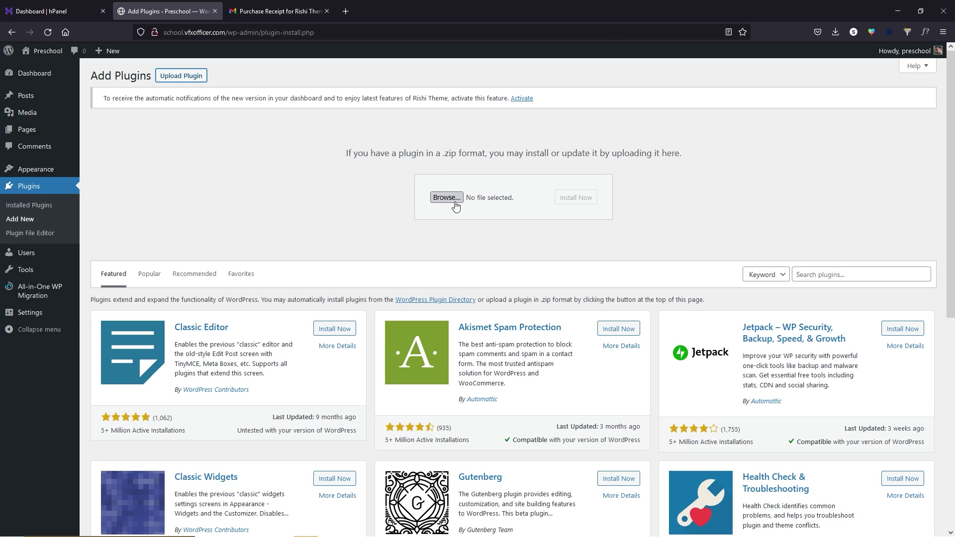
key(alt+Tab)
drag(758, 141, 446, 197)
click(561, 199)
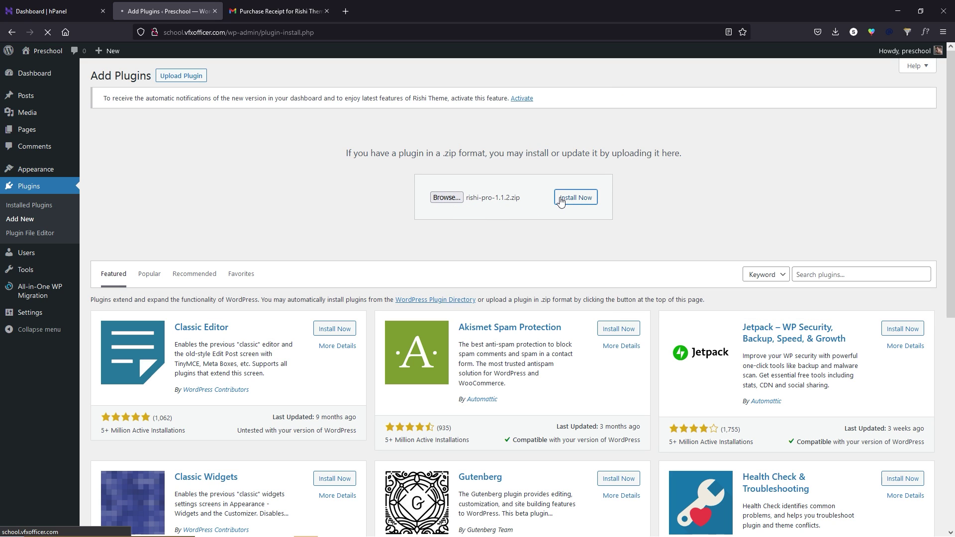
click(116, 183)
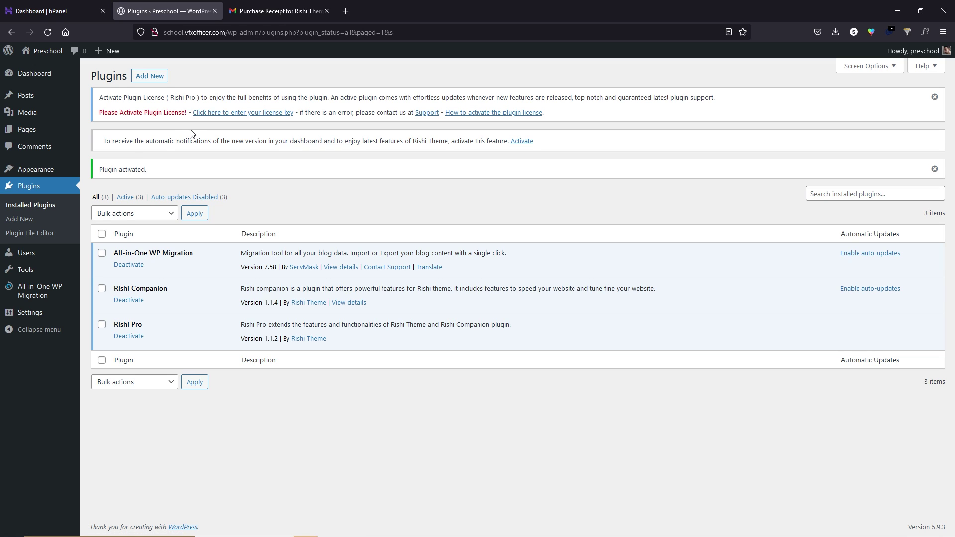
click(243, 114)
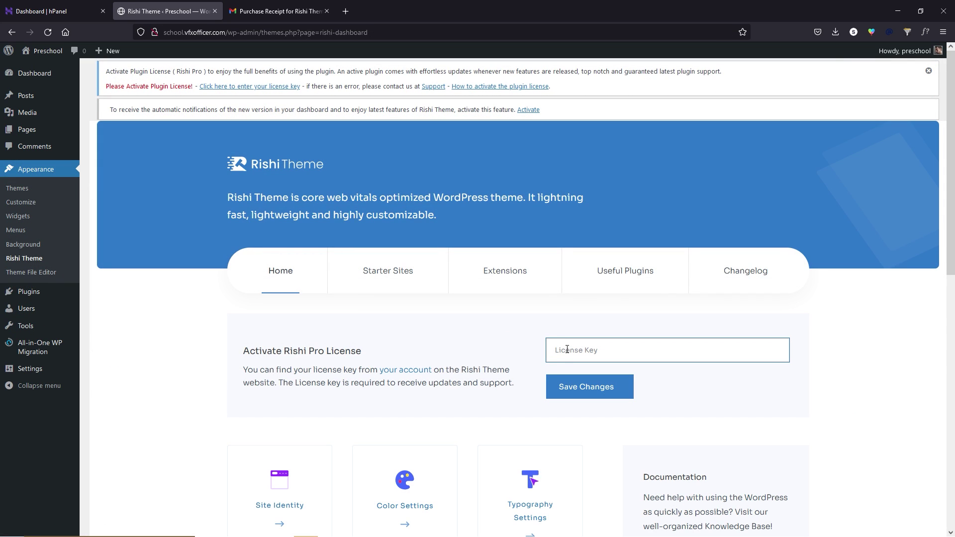
Step: Scroll the license panel and switch to the Rishi Theme My Account tab
scroll(567, 349, down, 1)
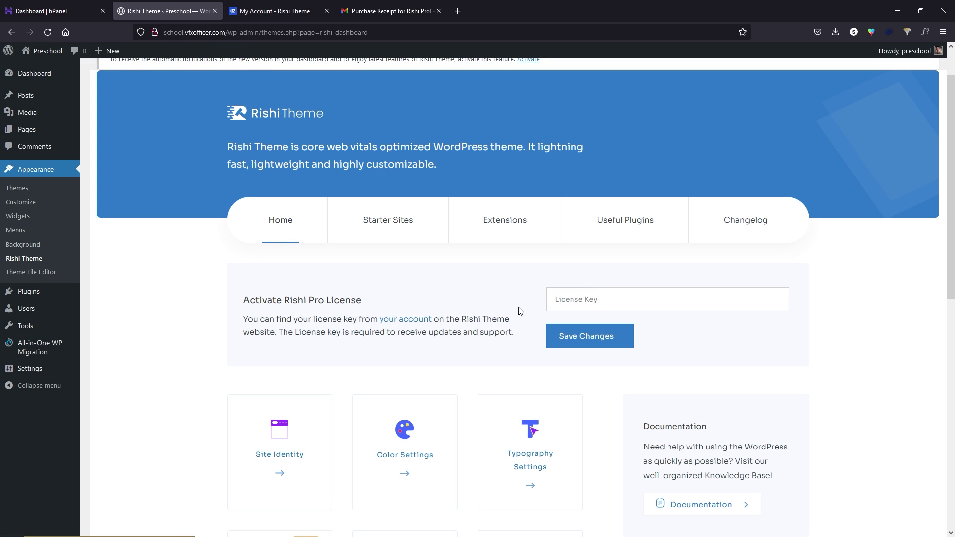
click(257, 4)
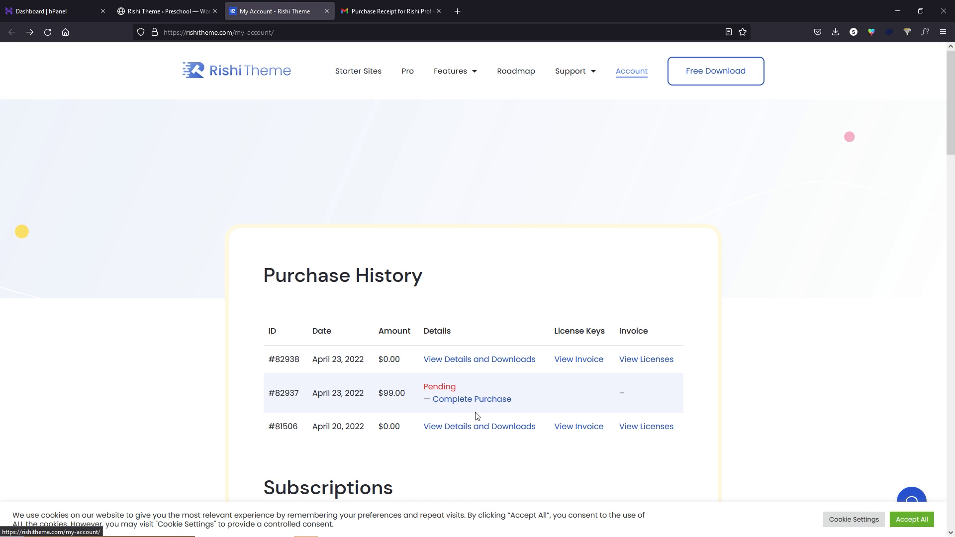
Step: Open the April 20 purchase's Rishi Pro license site manager and clear the site URL field
click(642, 429)
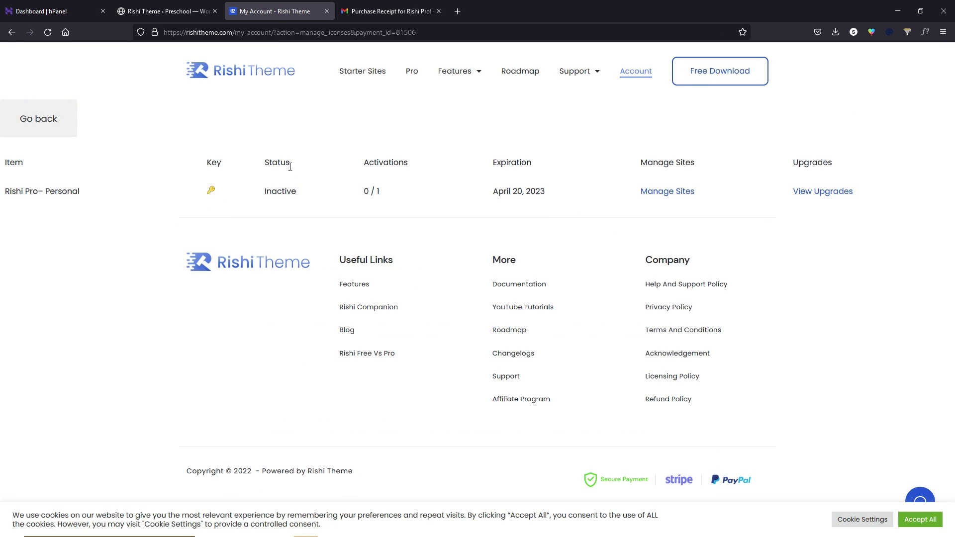
drag(285, 165, 292, 193)
click(300, 194)
click(678, 193)
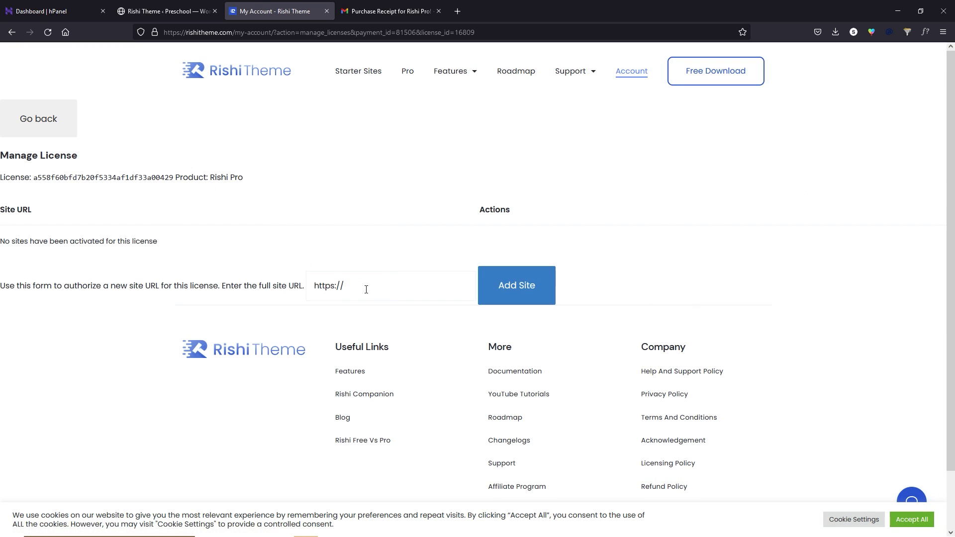
drag(367, 289, 313, 288)
key(BackSpace)
Step: Paste the WordPress address to authorize school.vfxofficer.com, then copy the license key
click(198, 10)
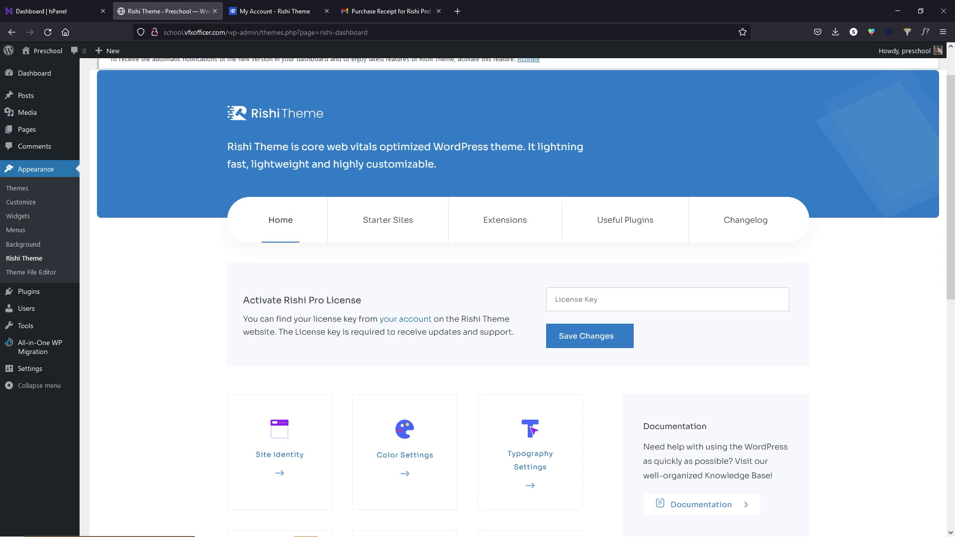
drag(229, 32, 164, 32)
key(ctrl+c)
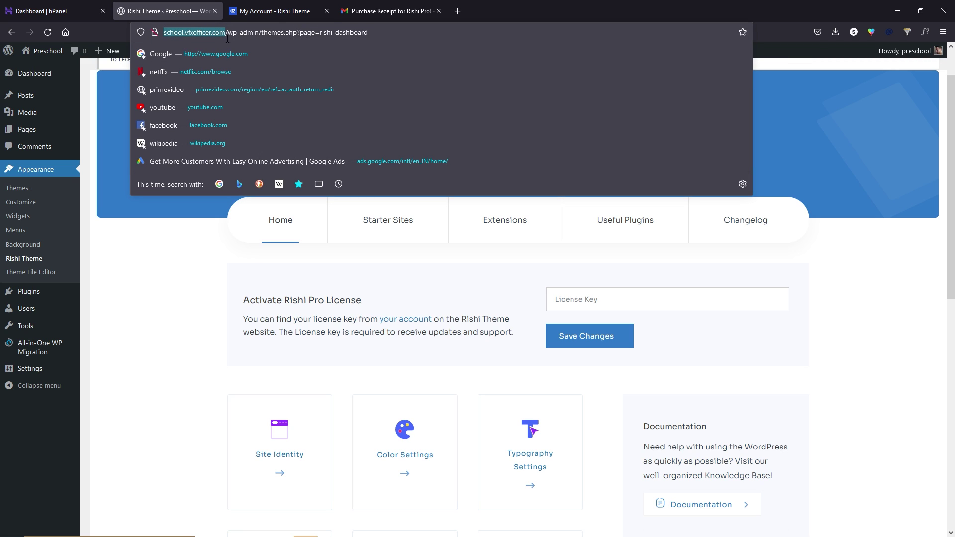
click(278, 11)
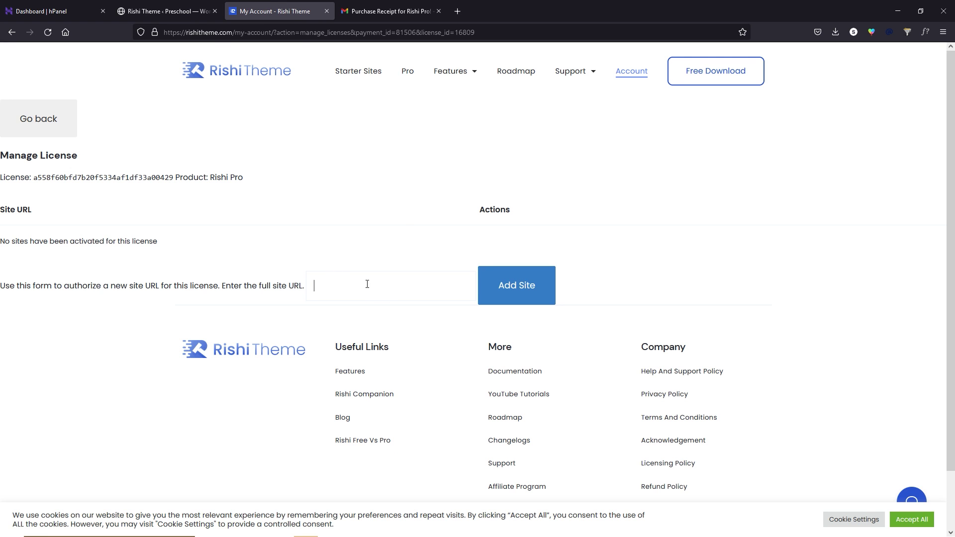
key(ctrl+v)
click(526, 293)
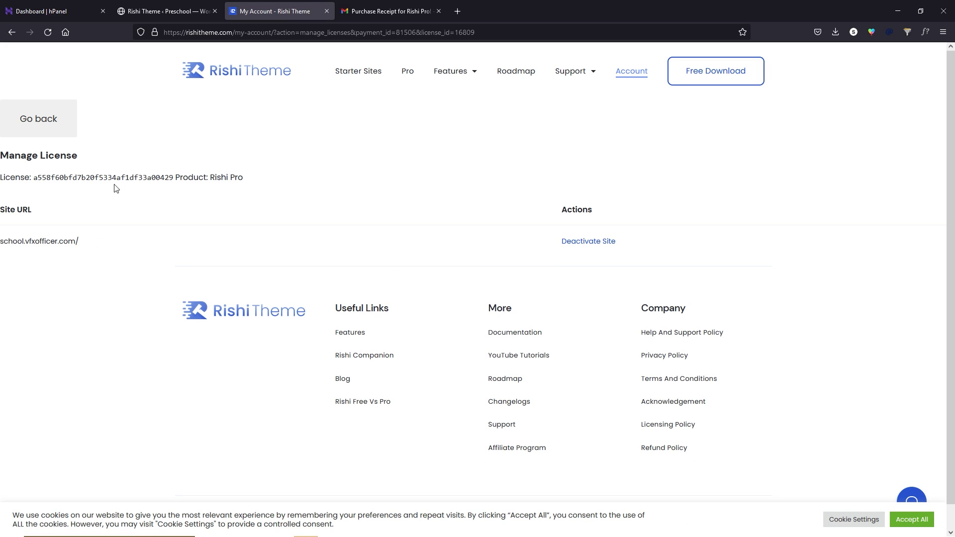
drag(34, 178, 174, 181)
key(ctrl+c)
click(157, 15)
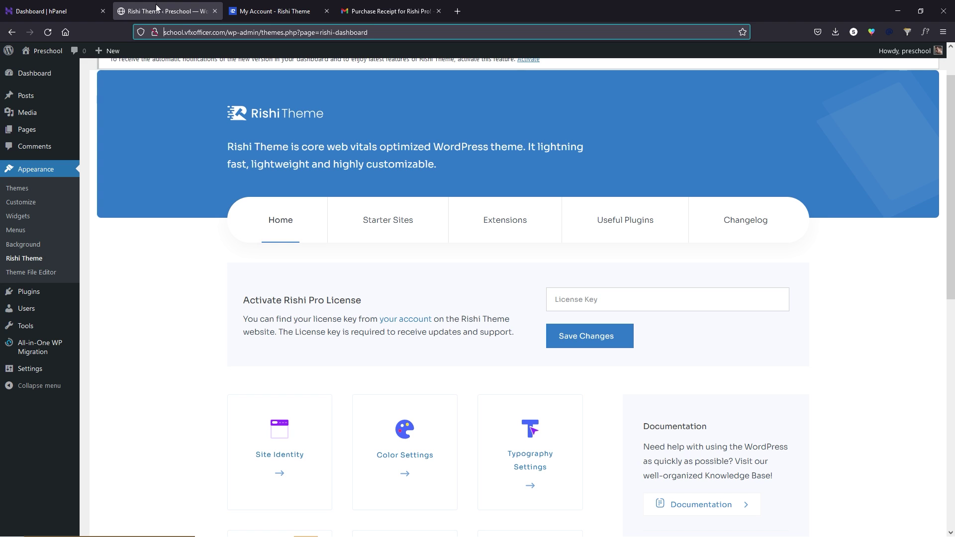
Step: Paste the copied key and activate the Rishi Pro license, valid until April 20, 2023
click(594, 300)
key(ctrl+v)
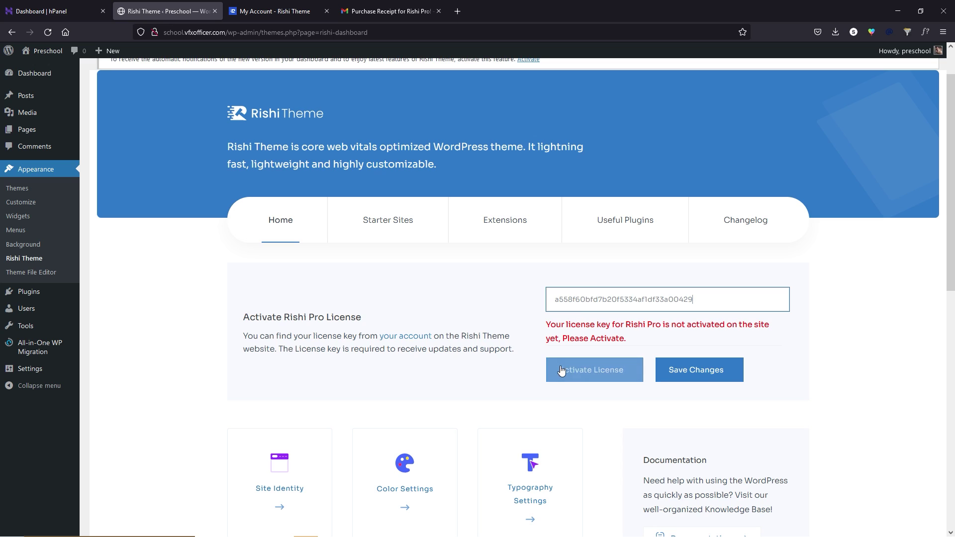
click(589, 374)
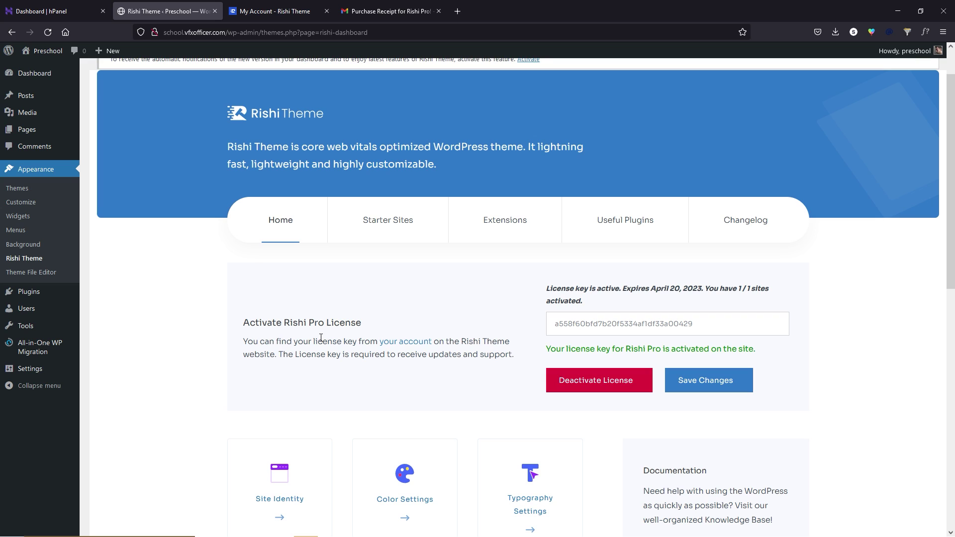
click(389, 221)
scroll(466, 322, down, 3)
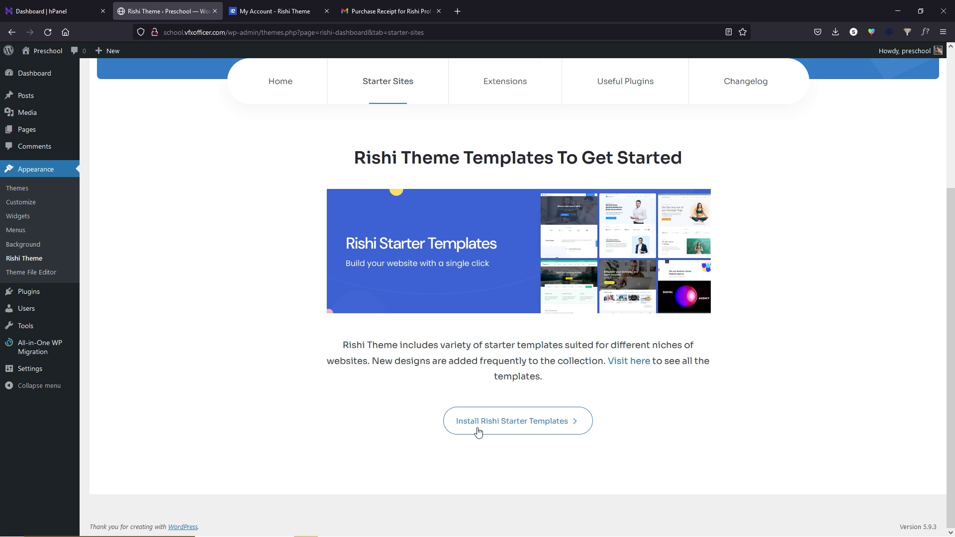
Step: Filter the starter templates to Premium and Education and open Preschool & Kindergarten for import
click(553, 429)
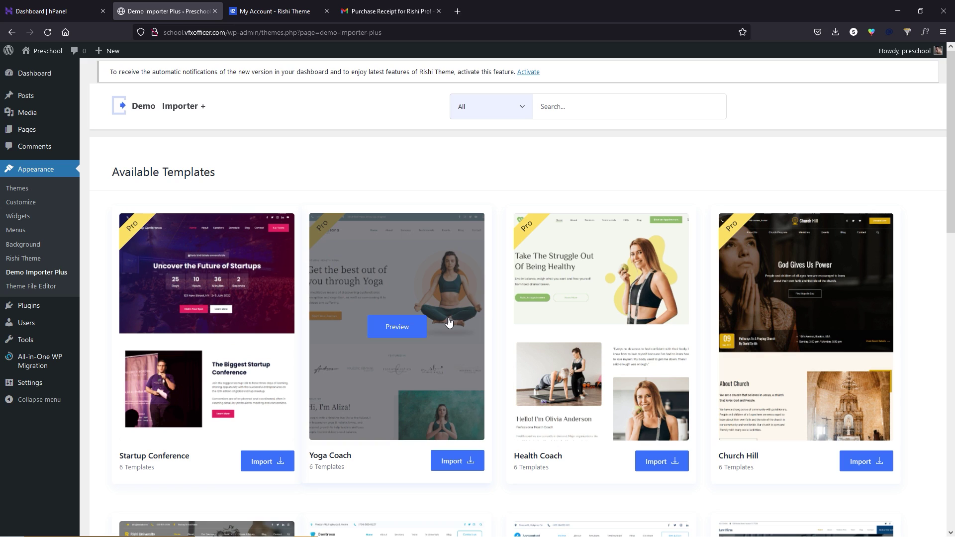
click(518, 110)
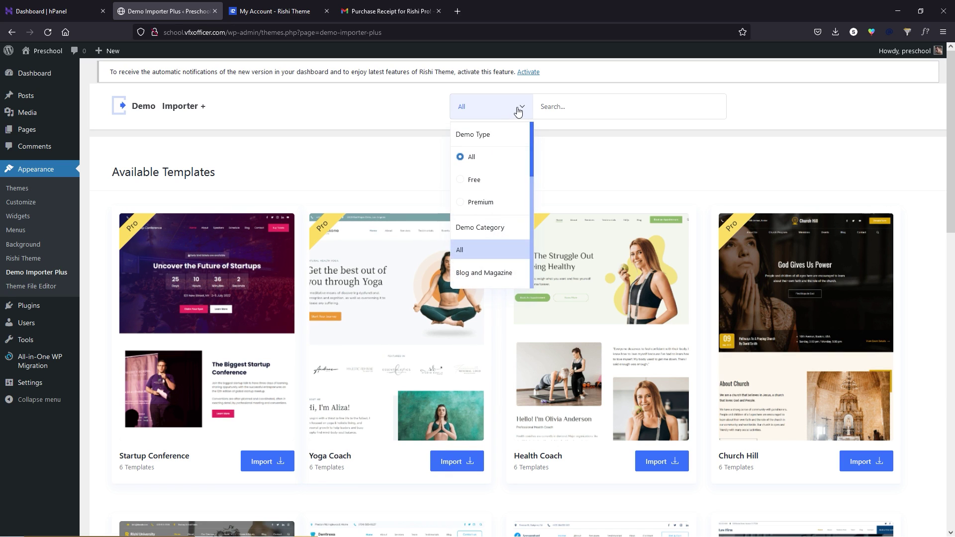
click(480, 202)
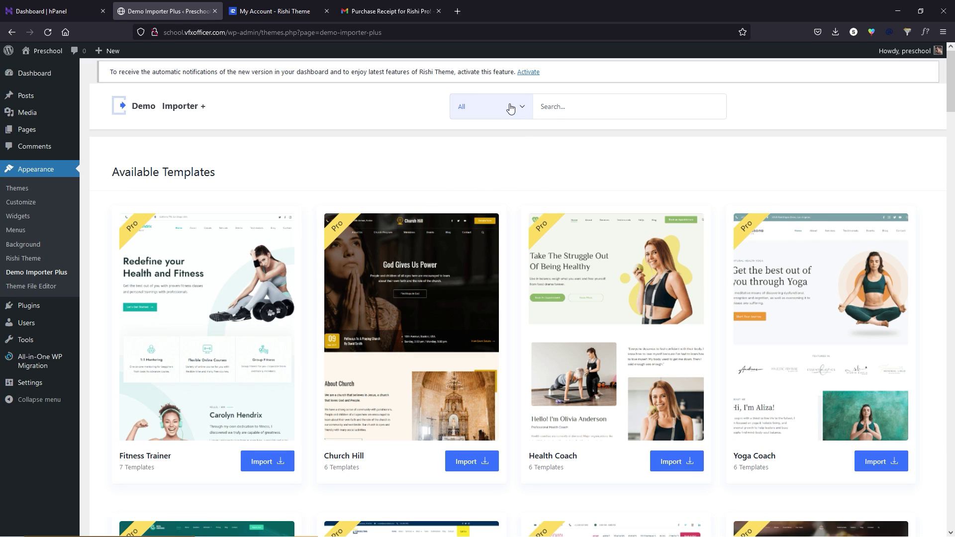
click(511, 108)
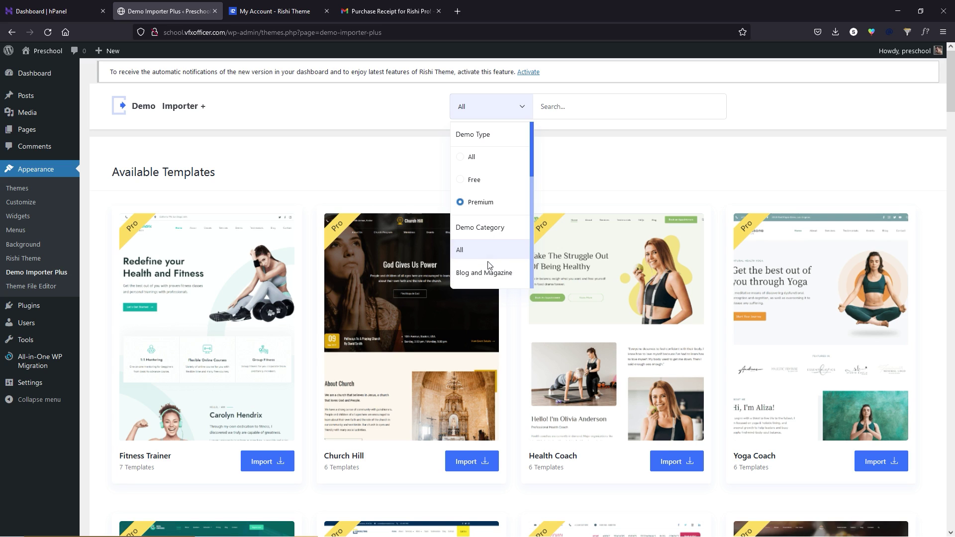
scroll(488, 263, down, 3)
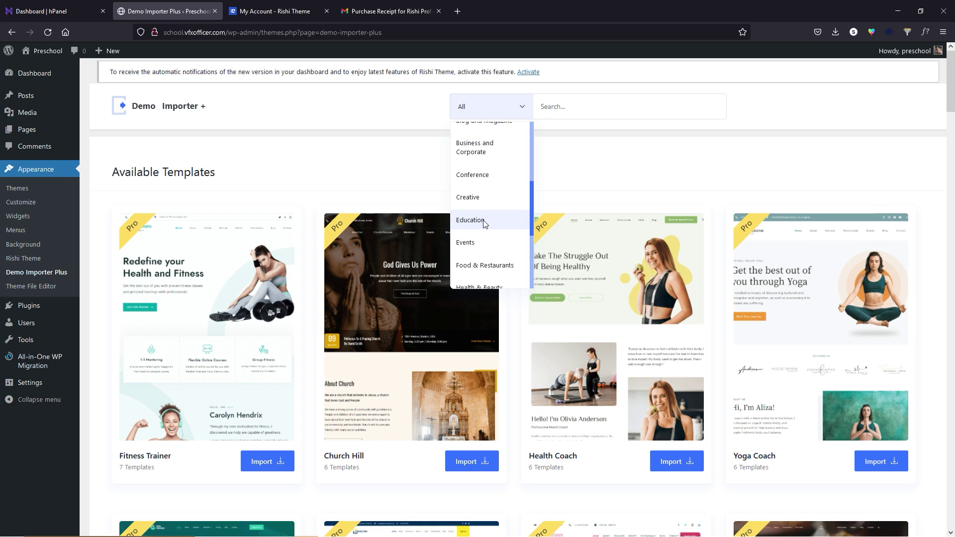
click(483, 221)
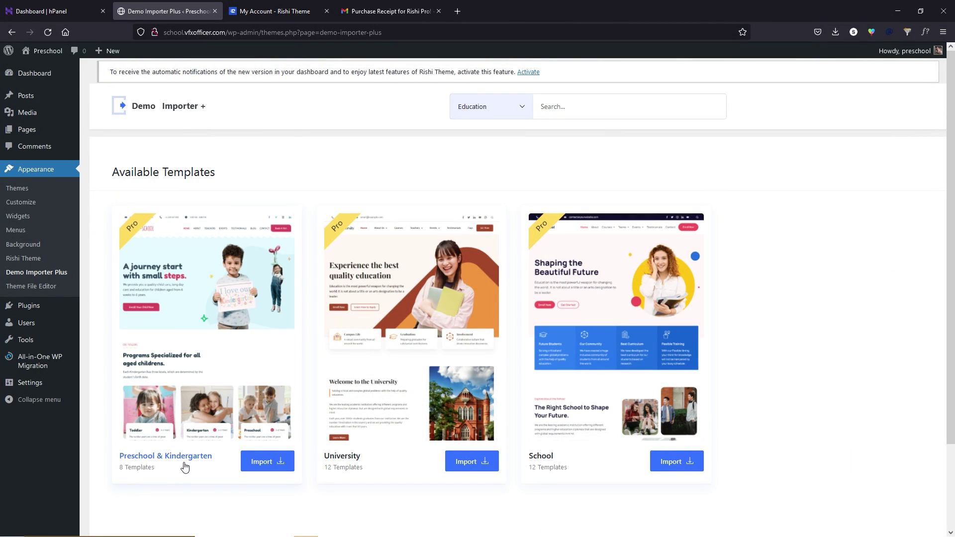
mouse_move(234, 413)
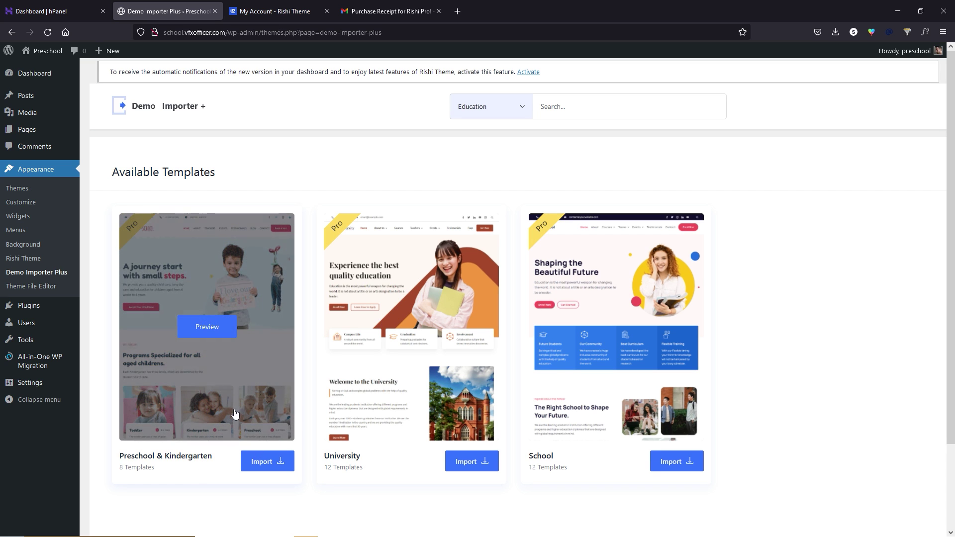
click(272, 464)
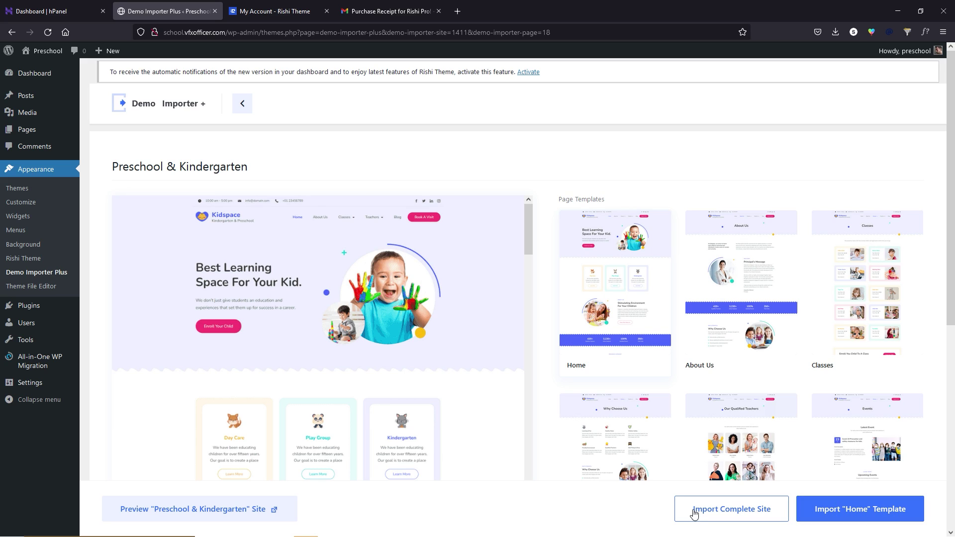
Step: Import the complete Preschool & Kindergarten site with the default options
click(730, 512)
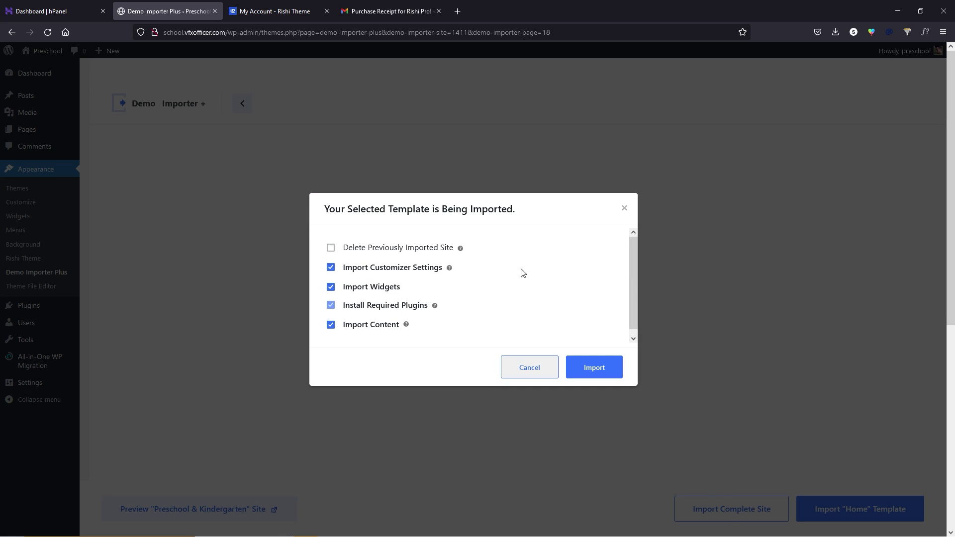
click(607, 373)
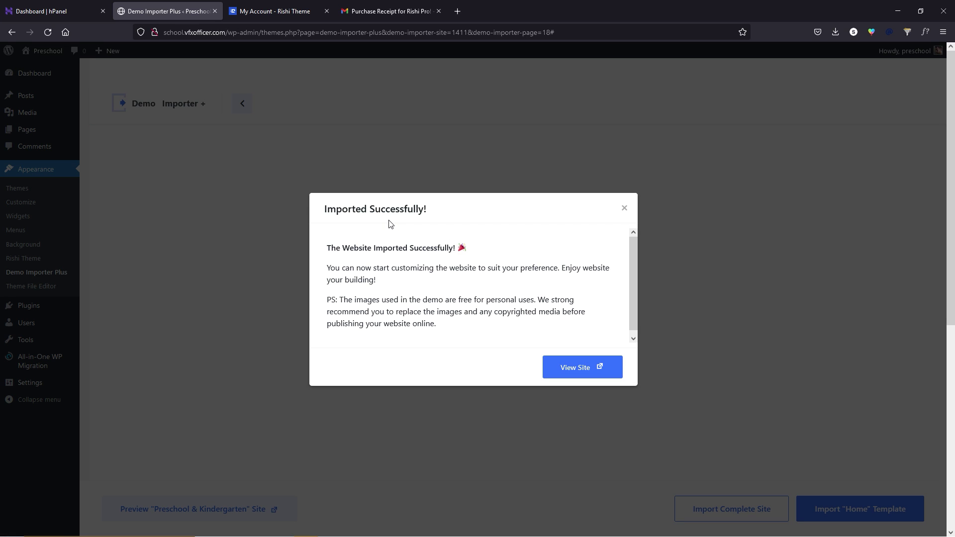
Step: View the imported Kidspace site, dismiss the success message and go to the Dashboard
click(570, 368)
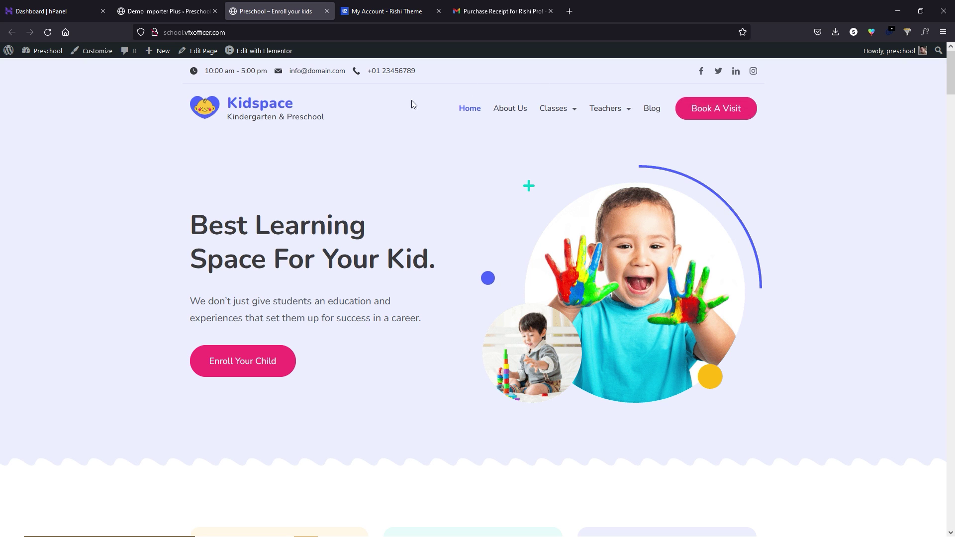
scroll(454, 277, down, 5)
key(ctrl+Page_Up)
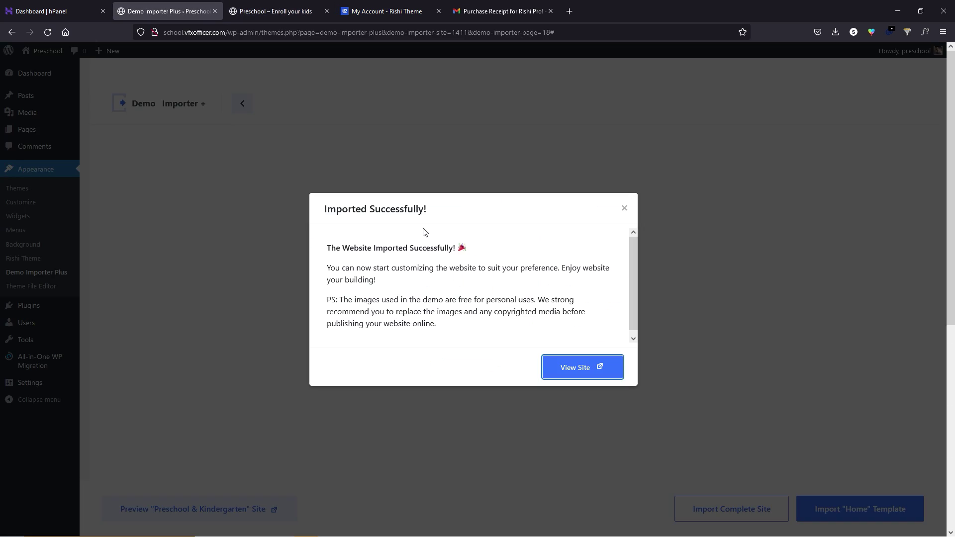
click(624, 209)
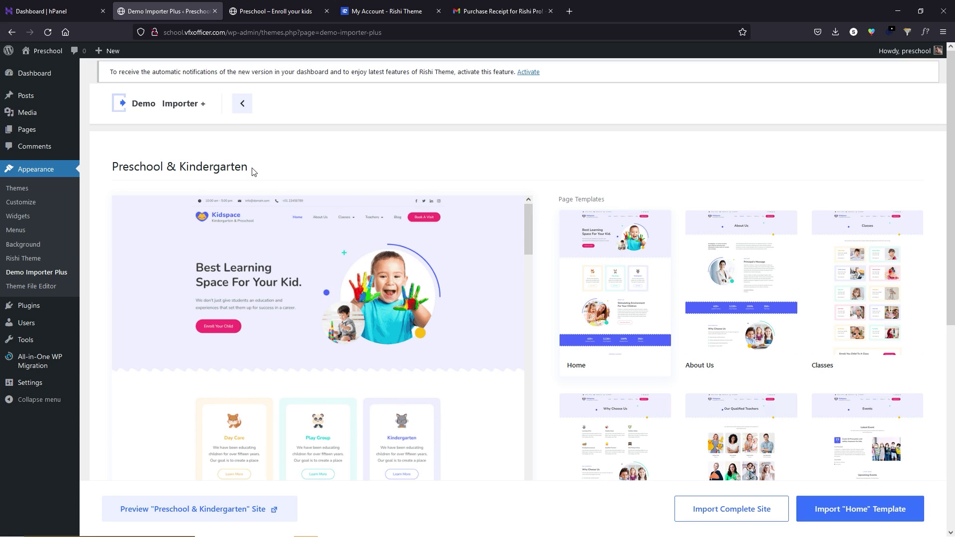
click(43, 81)
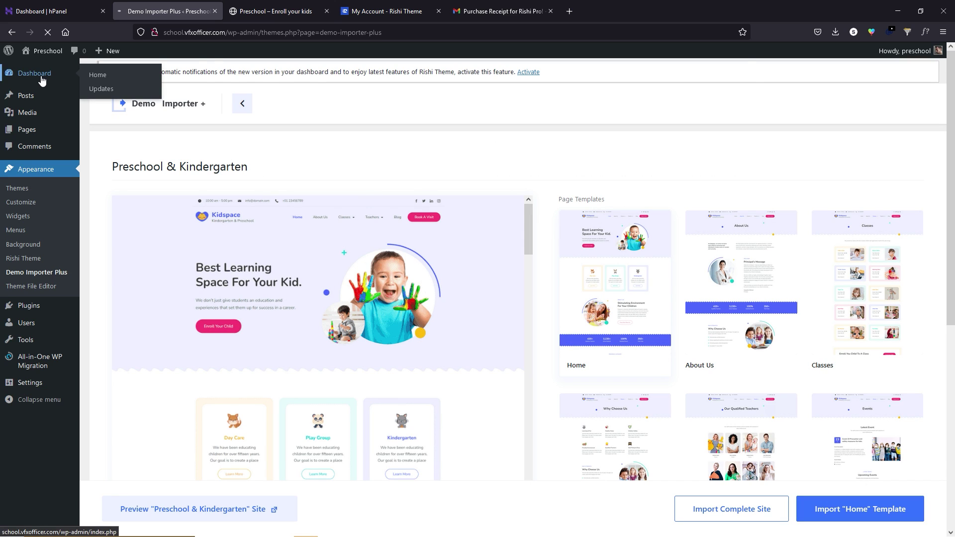
click(279, 11)
scroll(470, 287, up, 1)
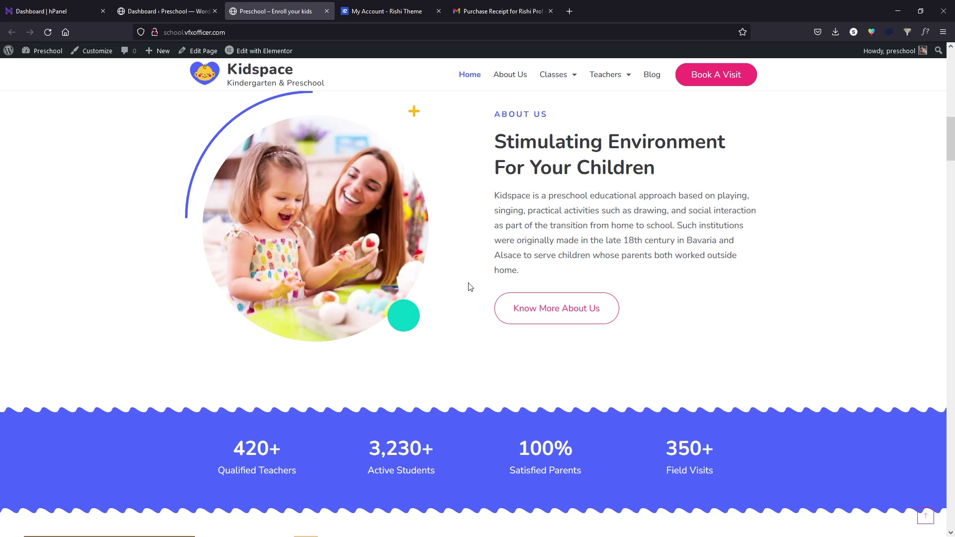
scroll(470, 288, down, 15)
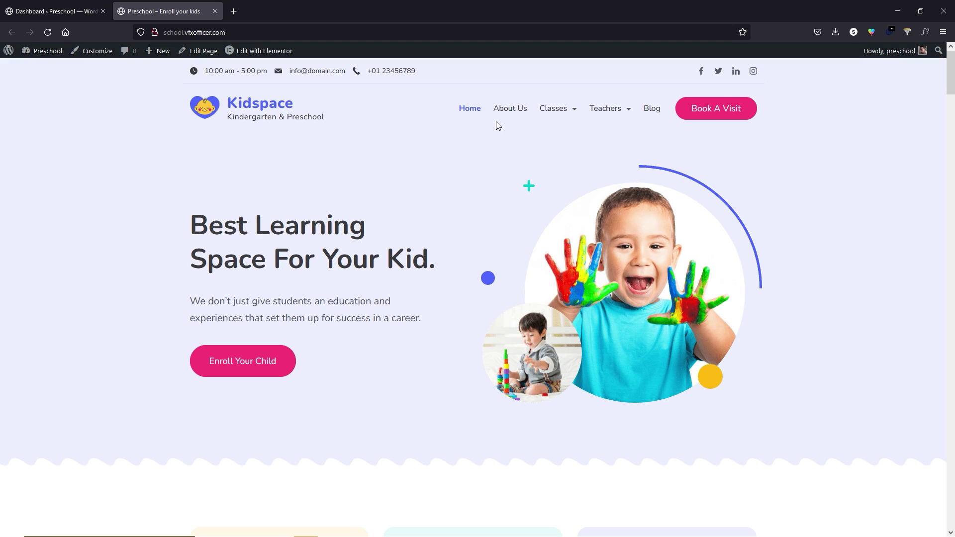
mouse_move(567, 113)
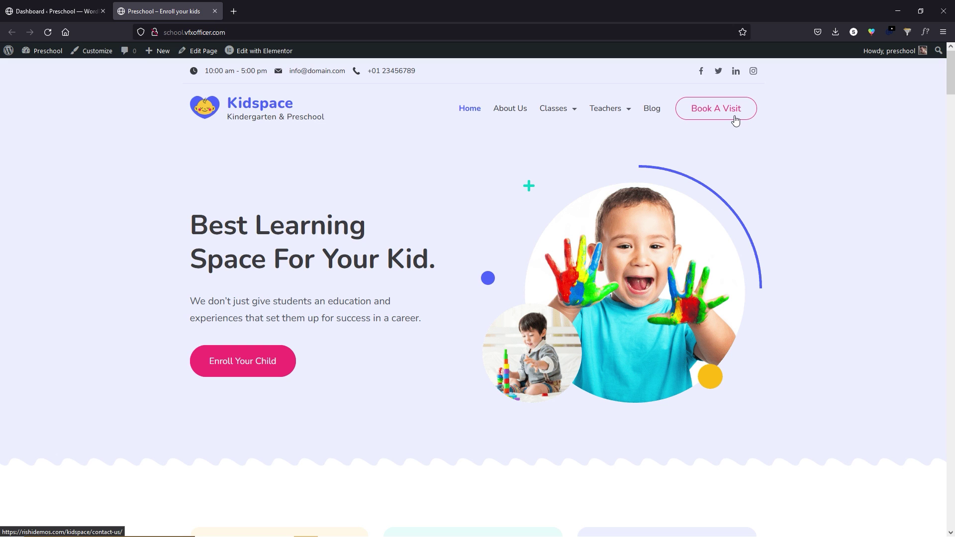
scroll(220, 214, down, 1)
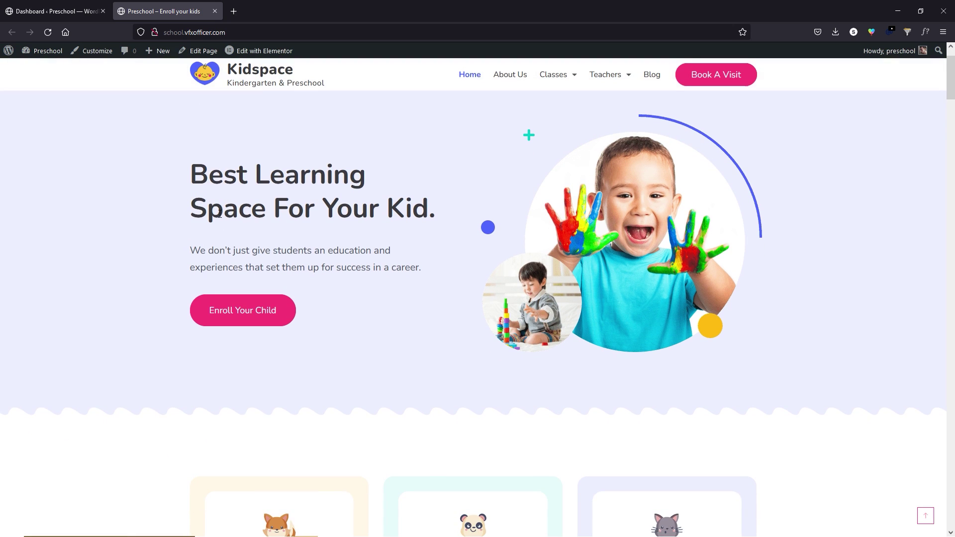
drag(197, 169, 436, 232)
drag(233, 250, 266, 267)
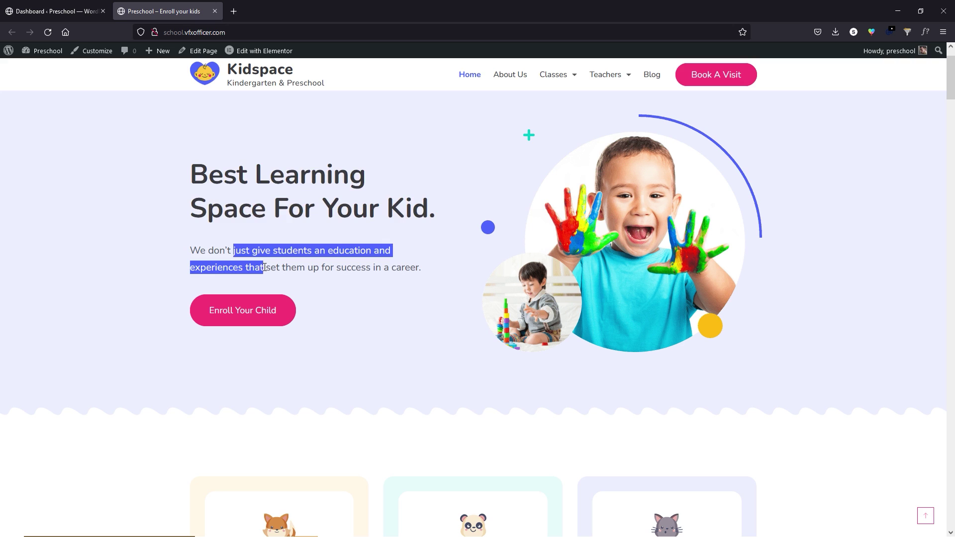
click(296, 265)
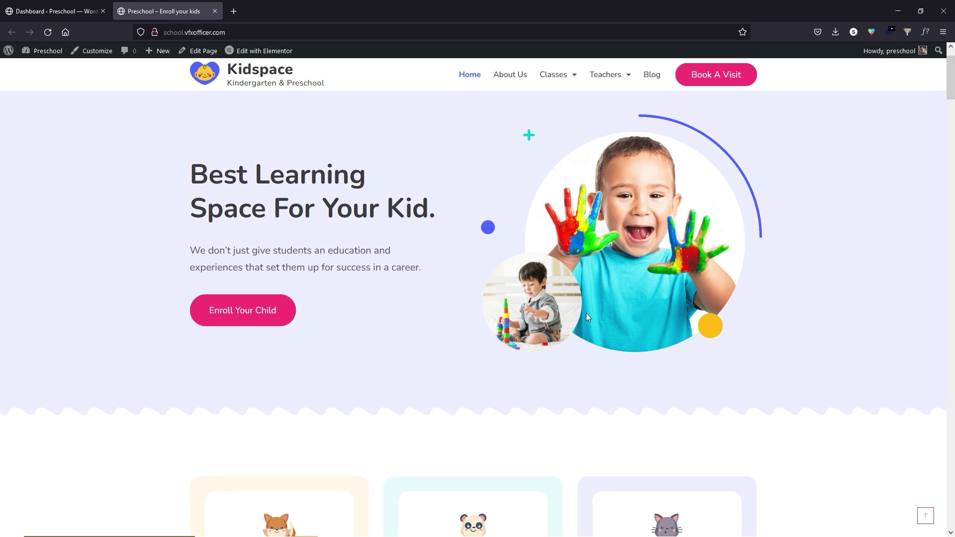
scroll(467, 342, down, 5)
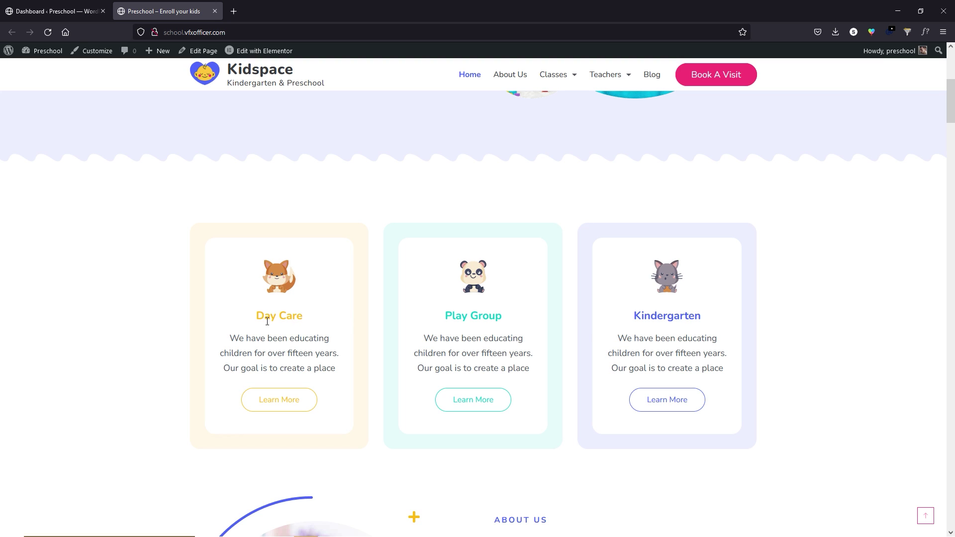
drag(453, 319, 490, 318)
double_click(647, 315)
scroll(495, 326, down, 7)
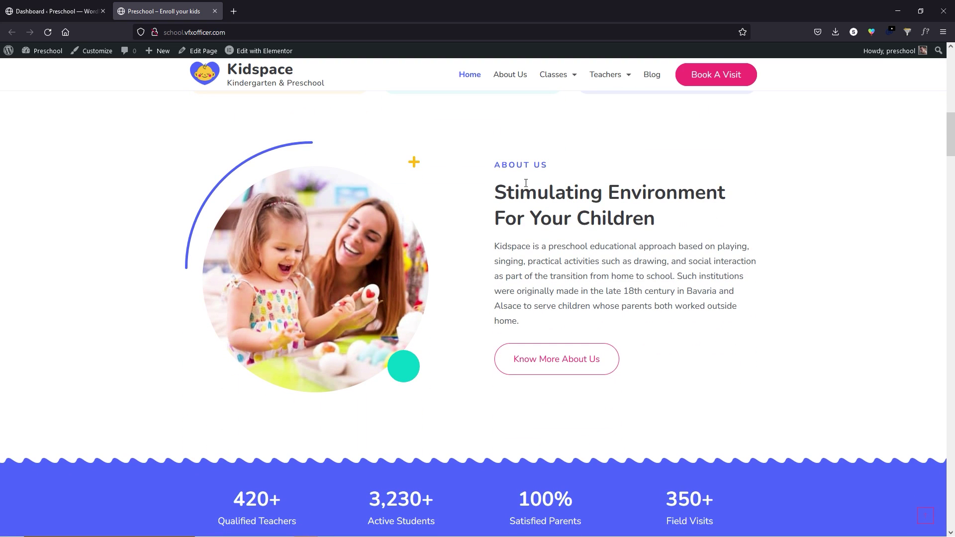
drag(540, 203, 615, 218)
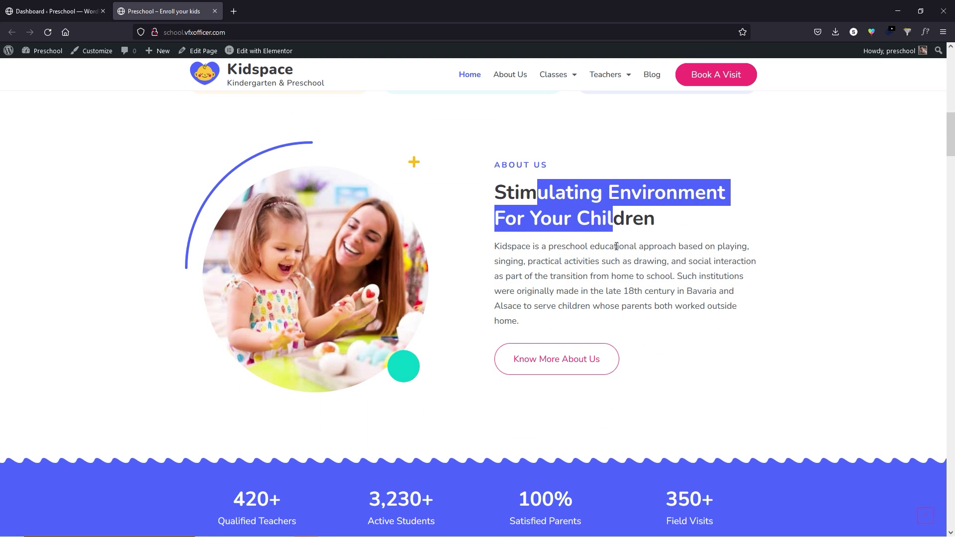
click(616, 244)
scroll(440, 252, down, 7)
scroll(518, 271, down, 3)
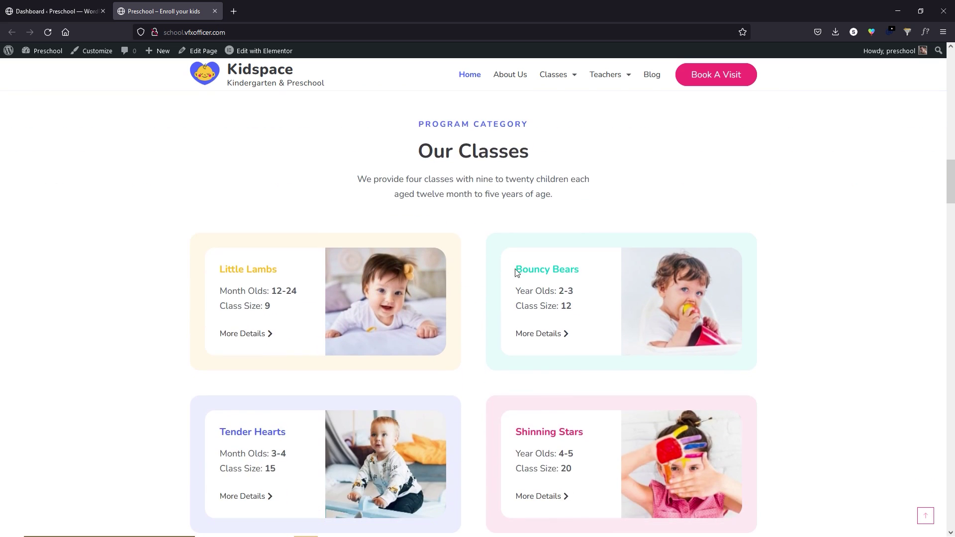
scroll(714, 305, up, 20)
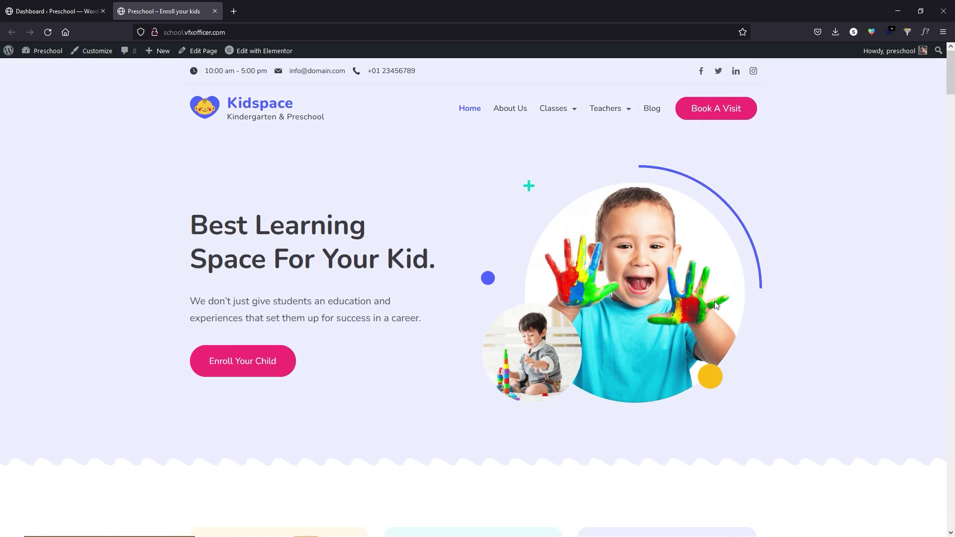
Step: Open the Kidspace home page in Elementor from the admin bar's Edit with Elementor
mouse_move(248, 58)
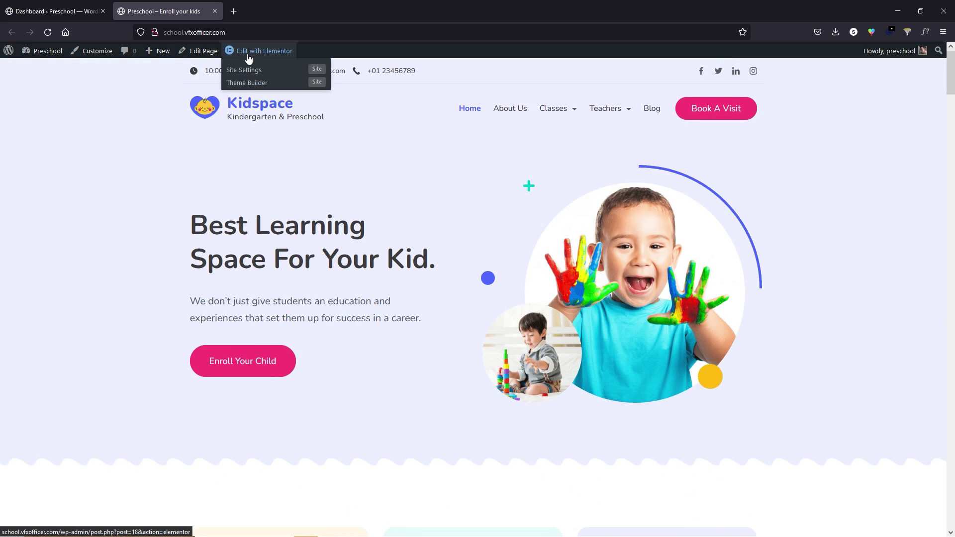
click(249, 55)
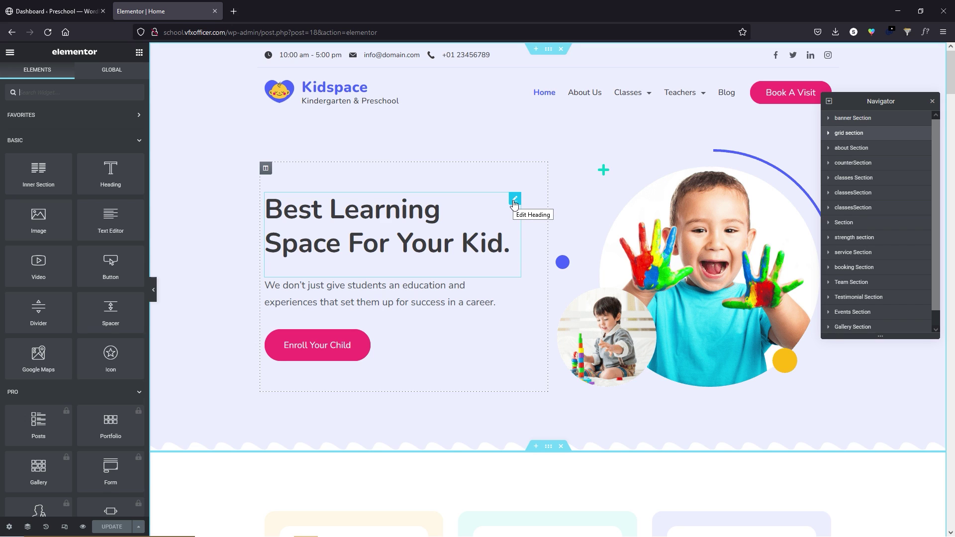
Step: Extend the hero heading to 'Best Learning Space For Your Kid. In This kidspace'
click(515, 201)
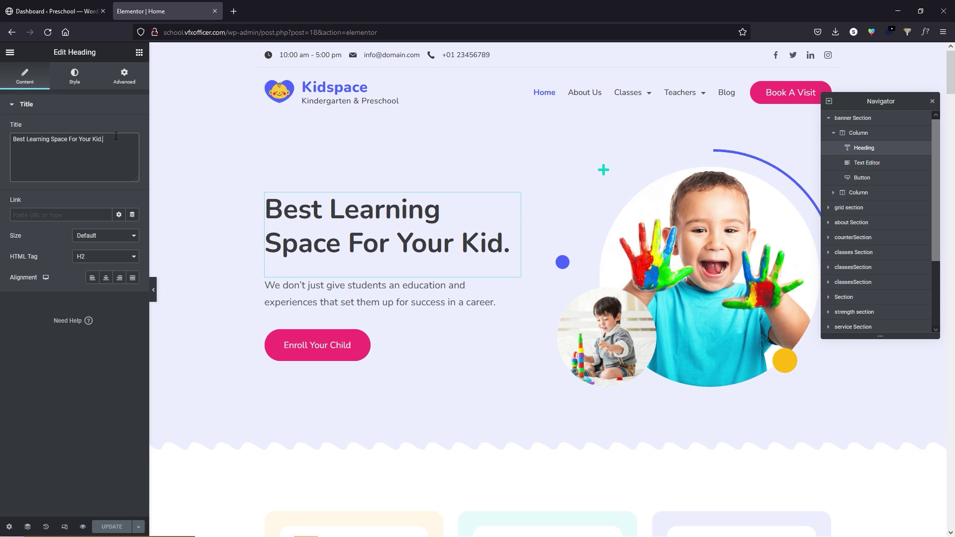
click(116, 136)
text(In This kidspace)
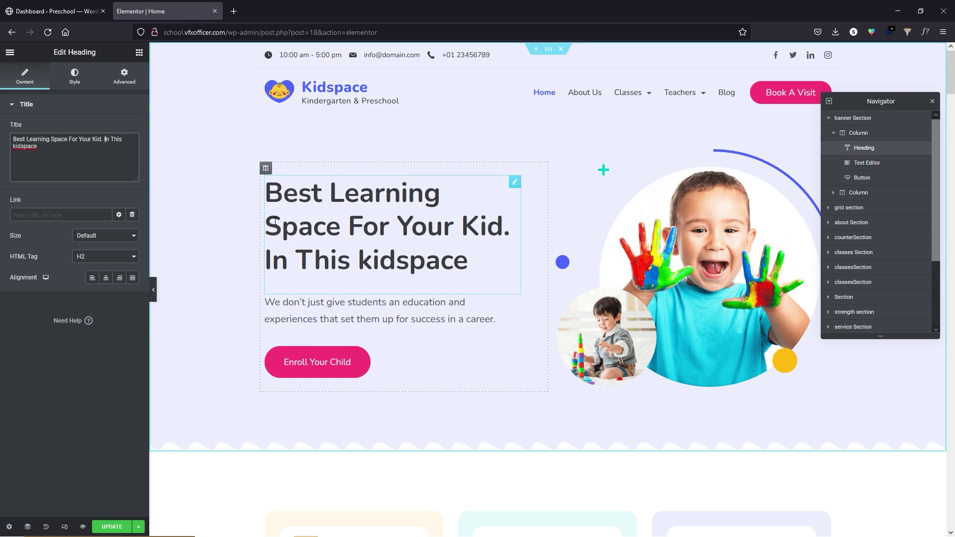
Step: Overwrite the paragraph below the heading with test text, then undo to restore it
click(348, 304)
click(360, 314)
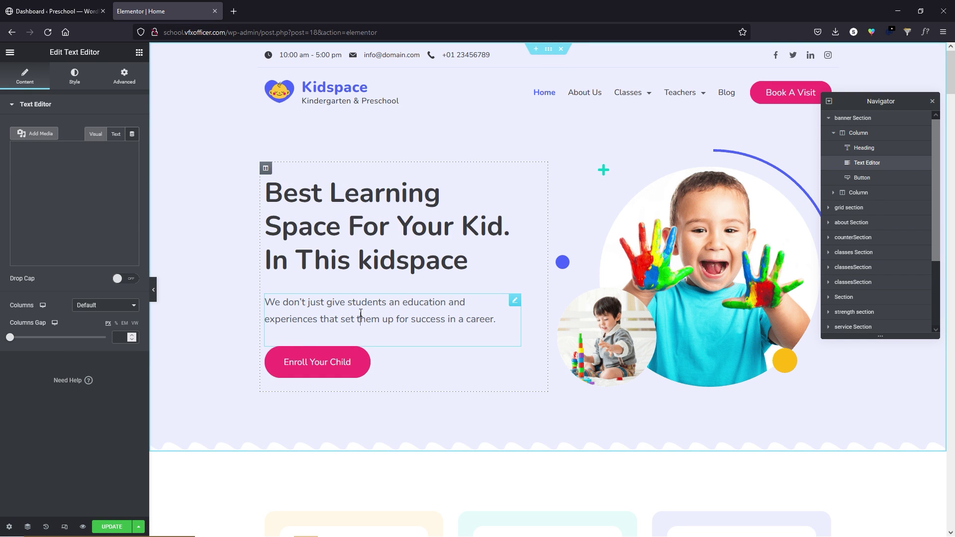
drag(496, 320, 264, 301)
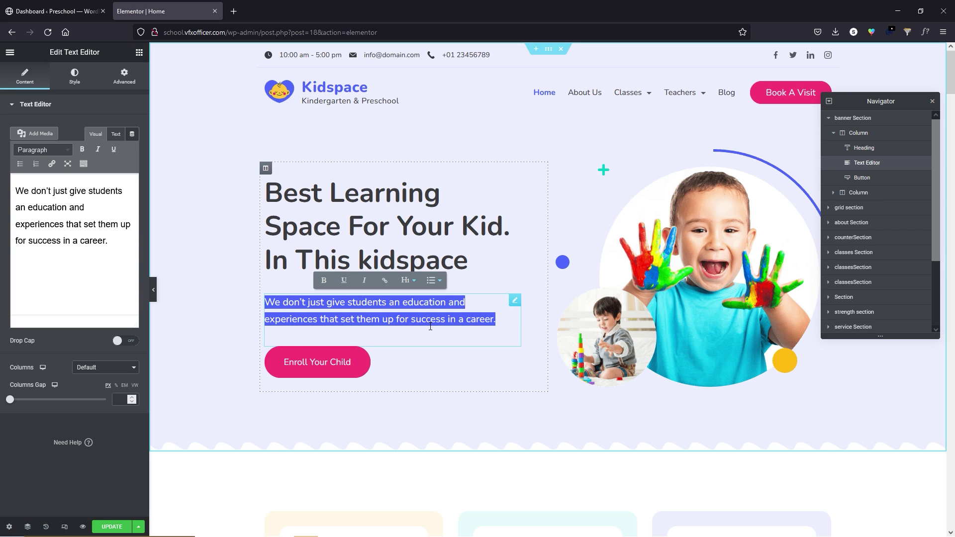
text(weslklkajsflkasdjfl)
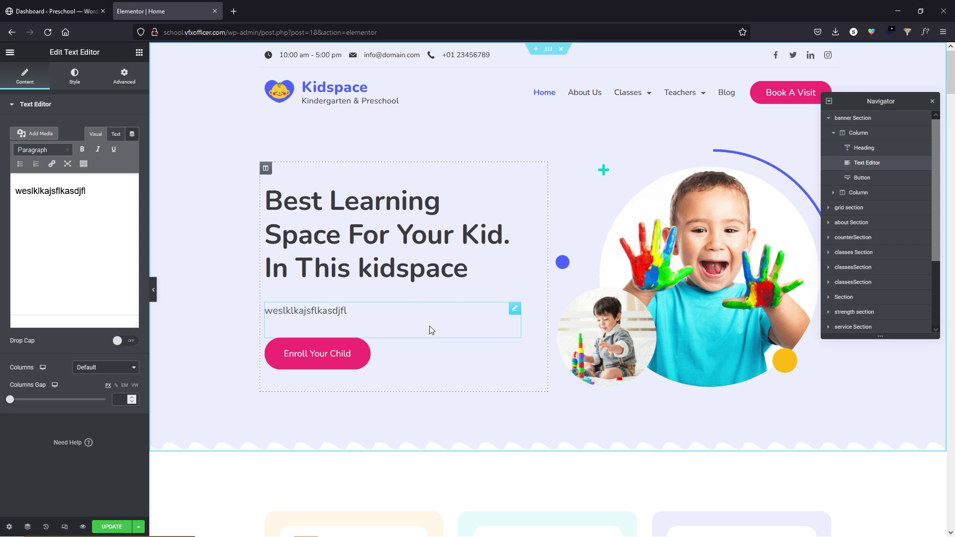
key(ctrl+z)
click(477, 321)
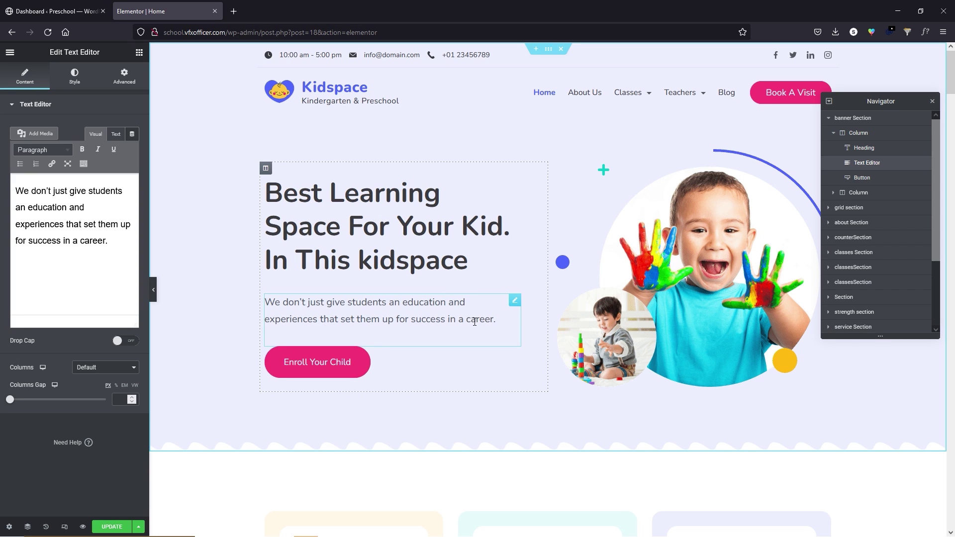
Step: Inspect the right-click actions of the Enroll Your Child button and the hero heading
click(321, 366)
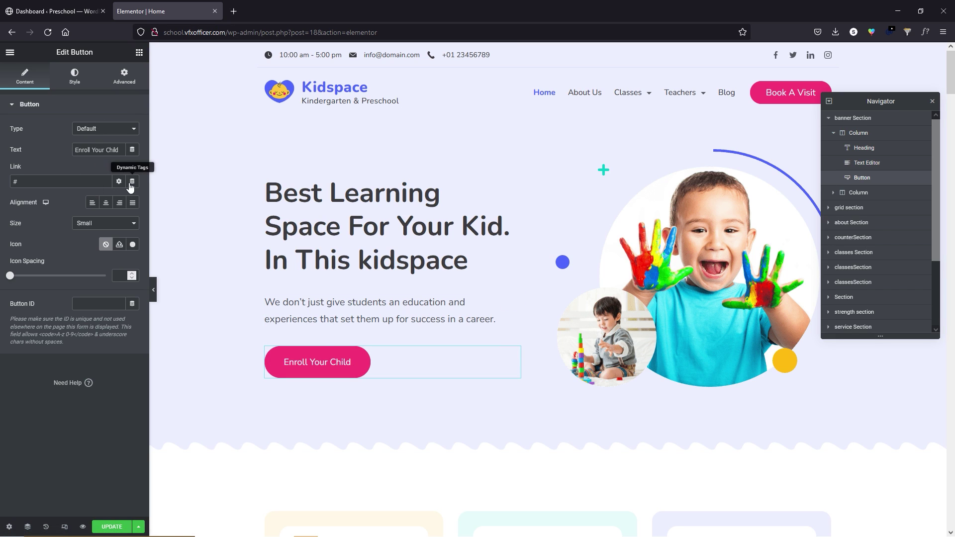
right_click(315, 366)
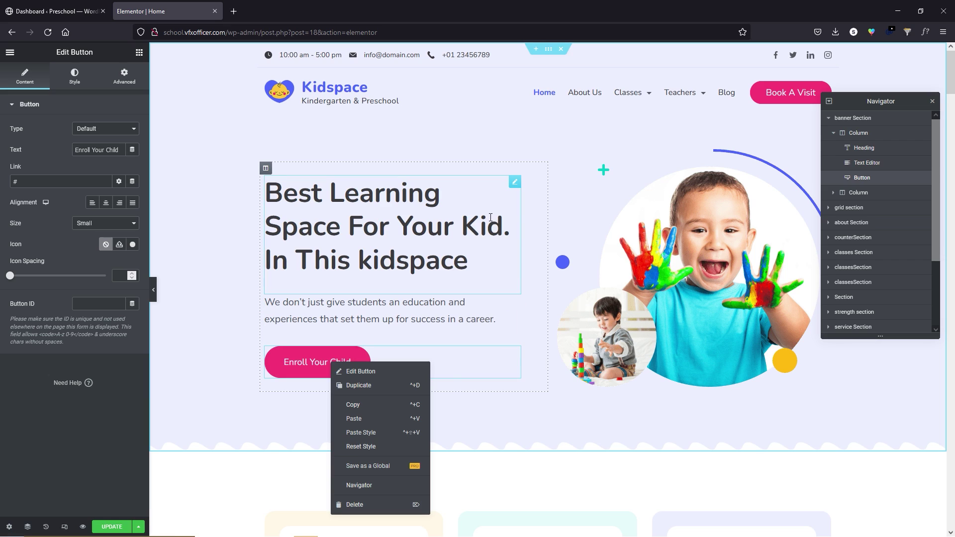
right_click(490, 191)
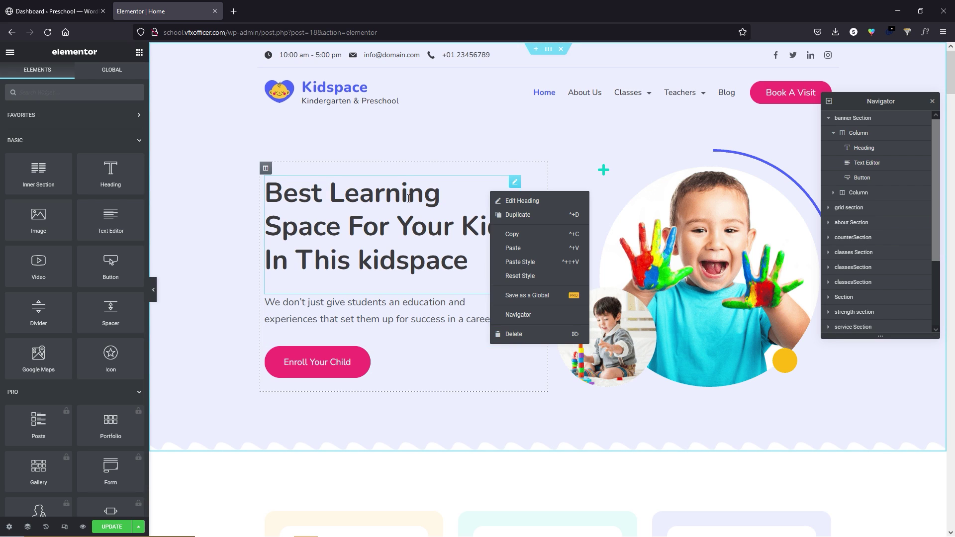
click(370, 209)
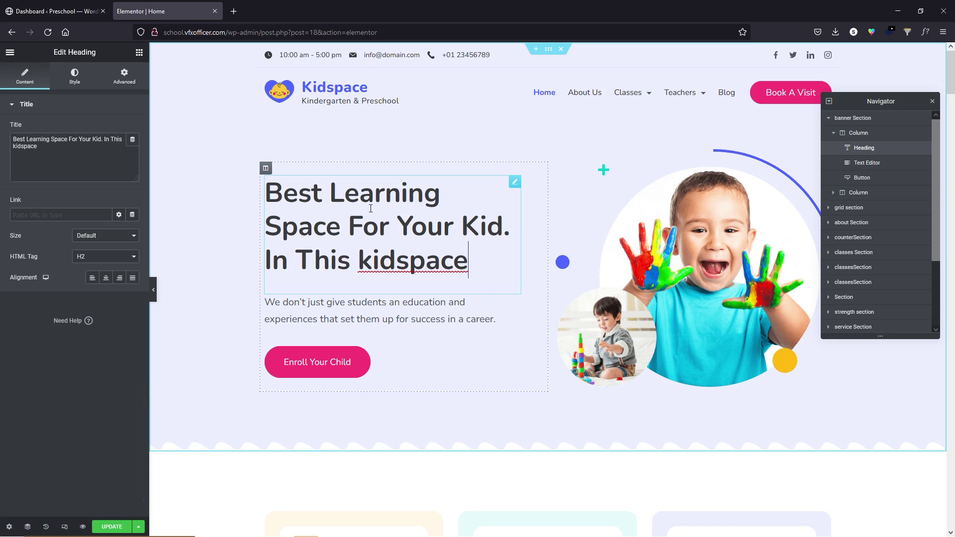
right_click(424, 268)
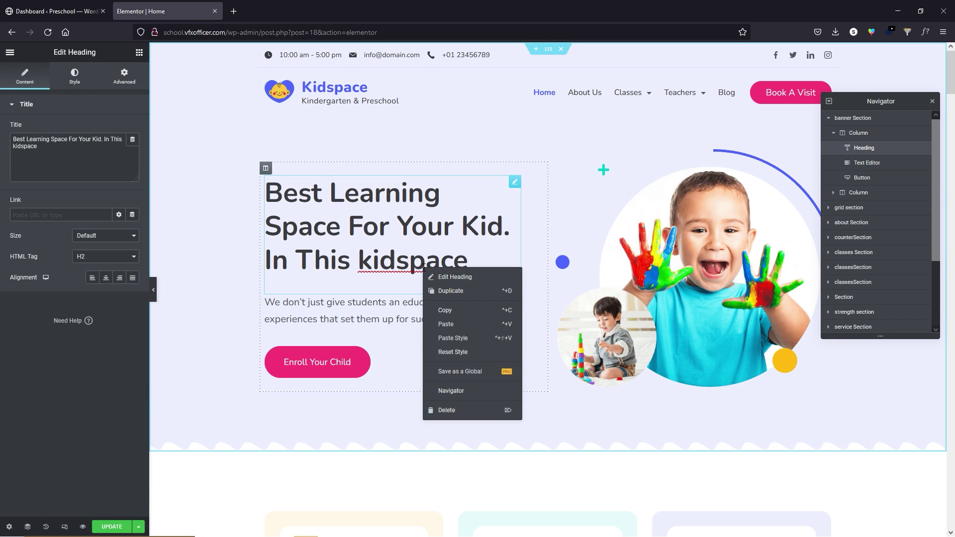
click(416, 265)
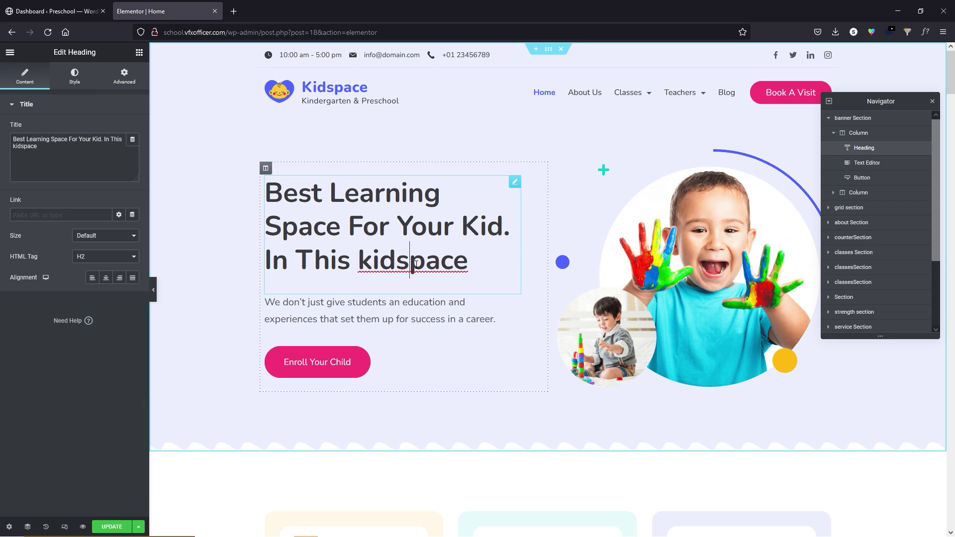
click(733, 250)
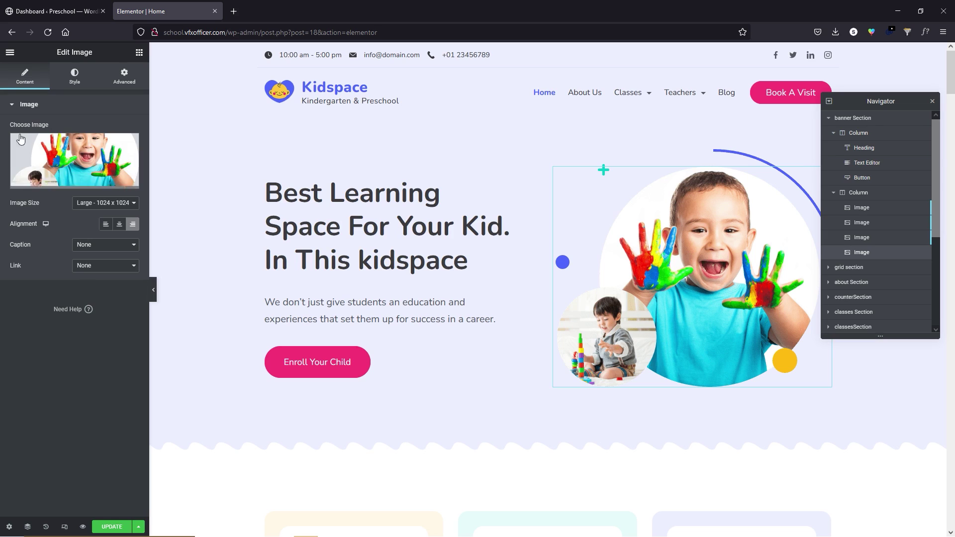
click(63, 149)
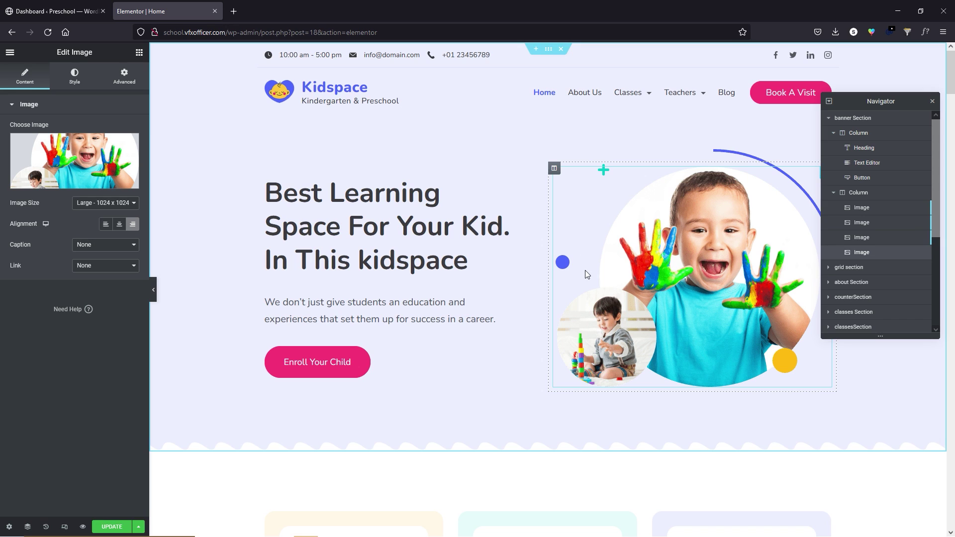
scroll(514, 267, down, 5)
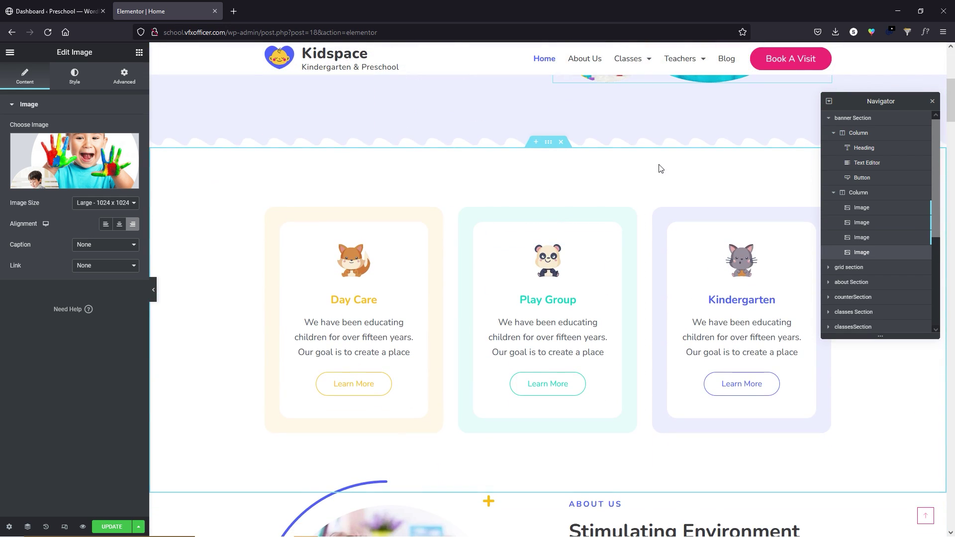
click(548, 142)
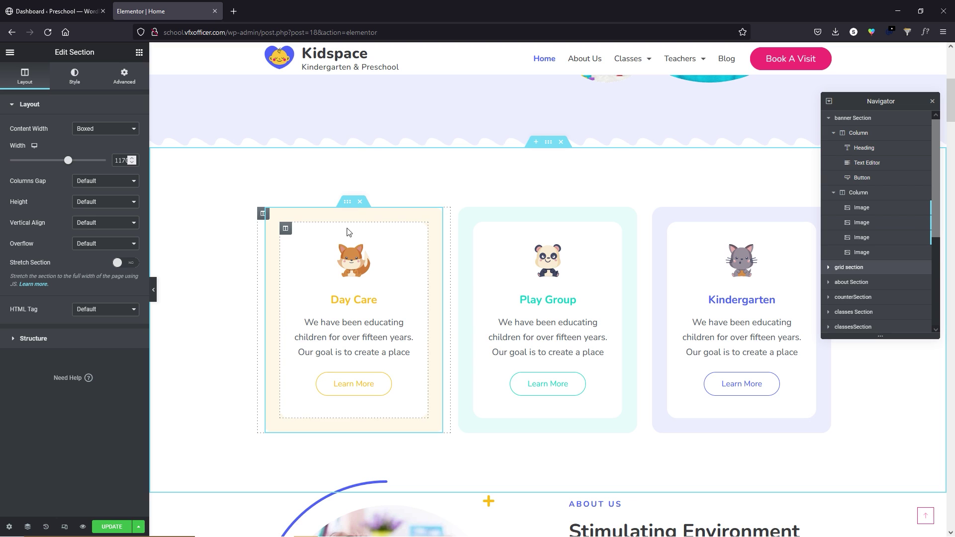
click(352, 265)
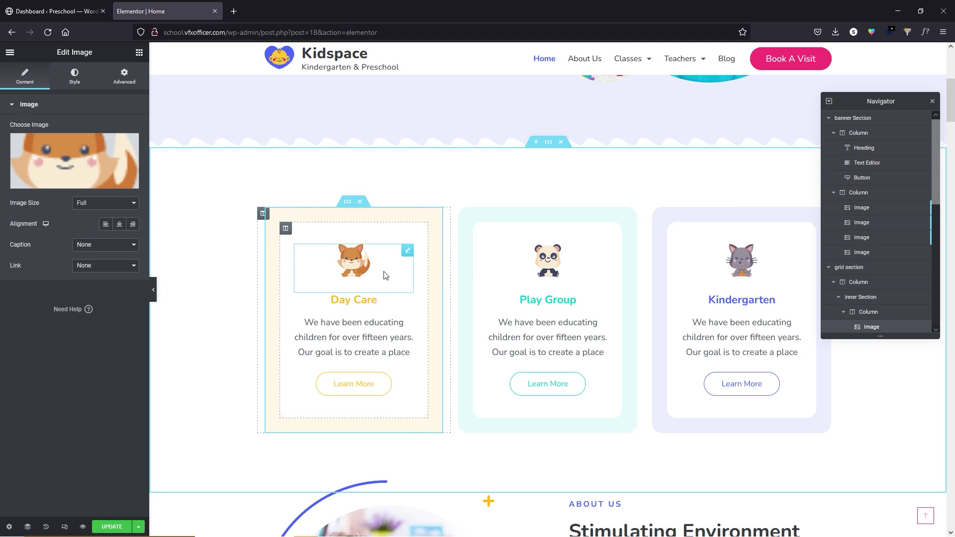
mouse_move(81, 189)
click(549, 271)
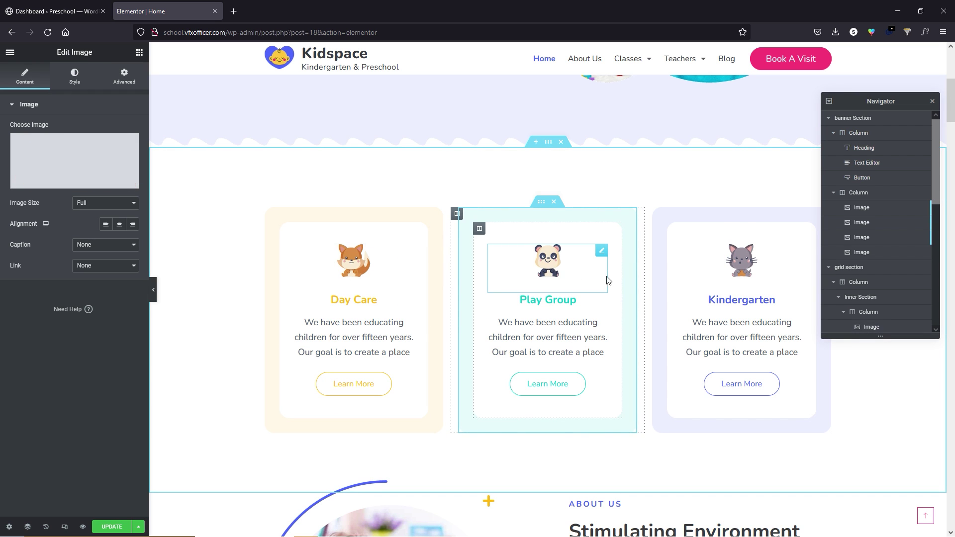
click(731, 271)
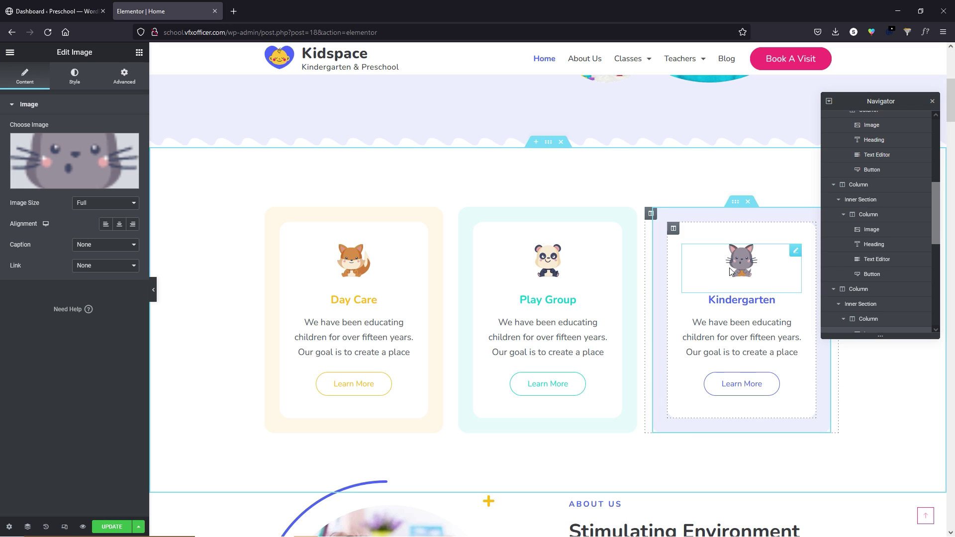
click(363, 262)
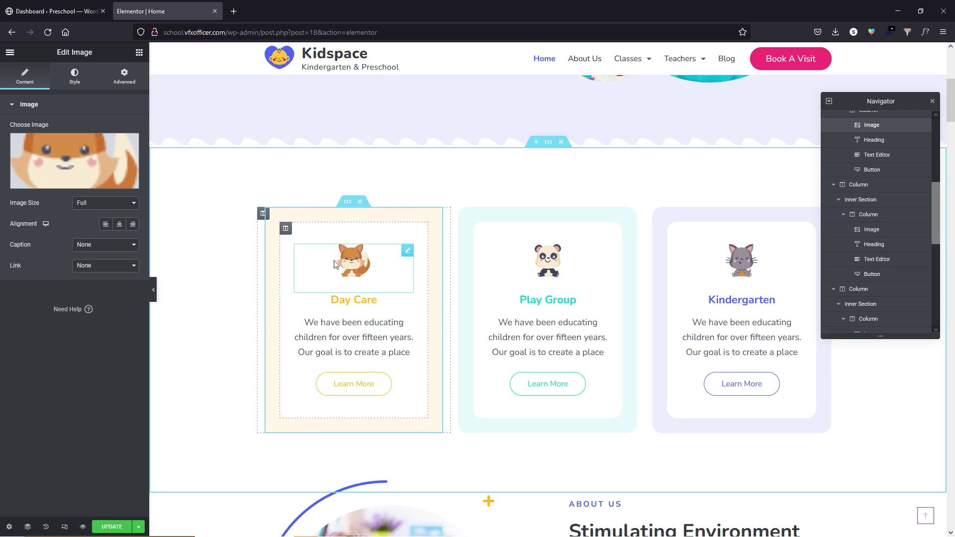
mouse_move(80, 182)
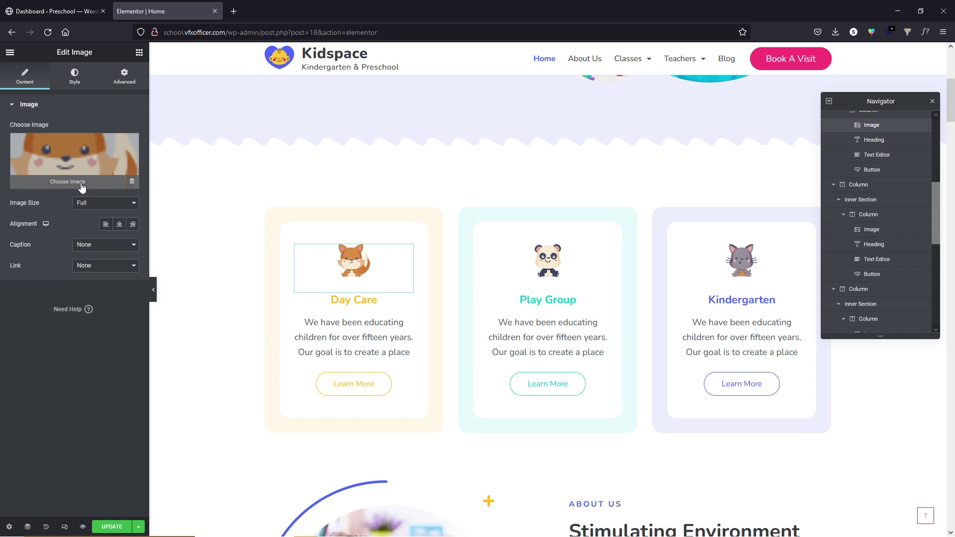
triple_click(386, 301)
click(387, 300)
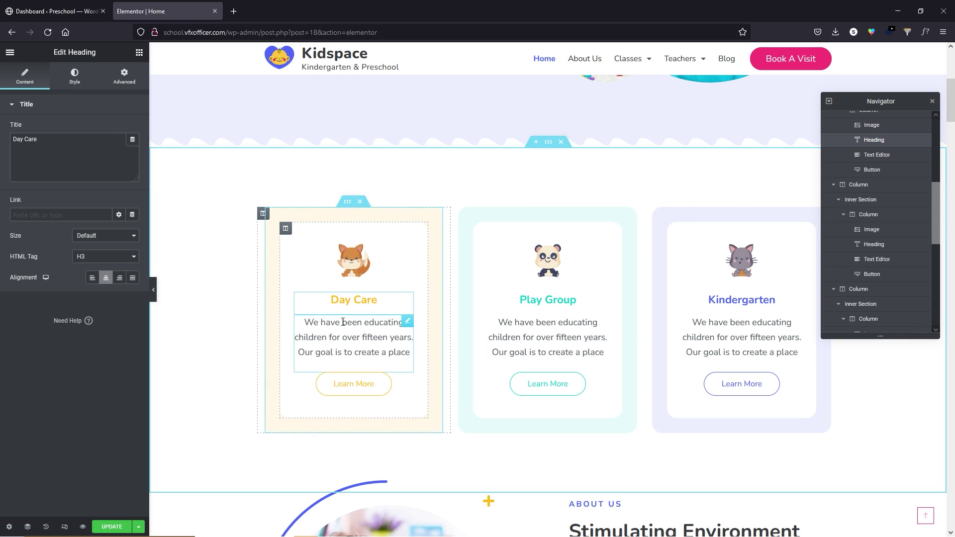
click(685, 188)
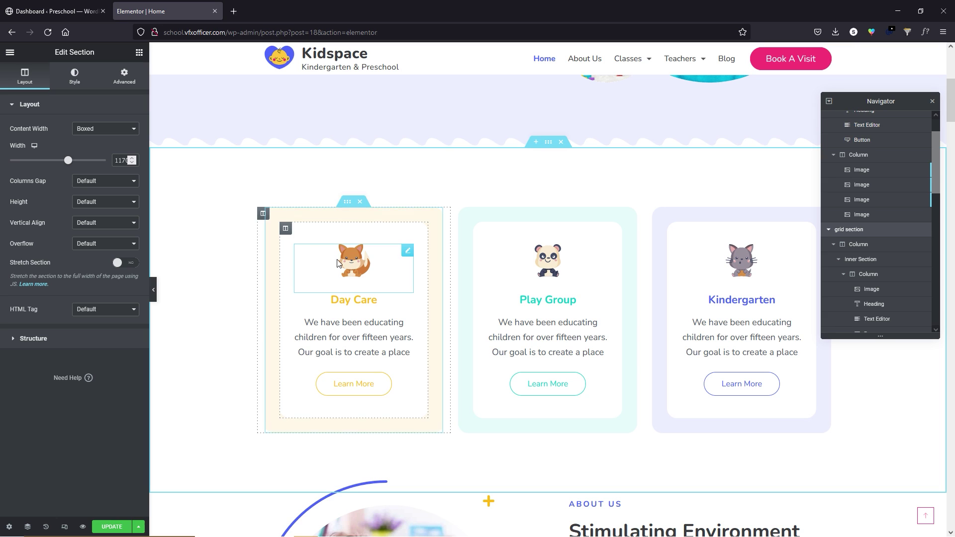
click(391, 245)
click(539, 248)
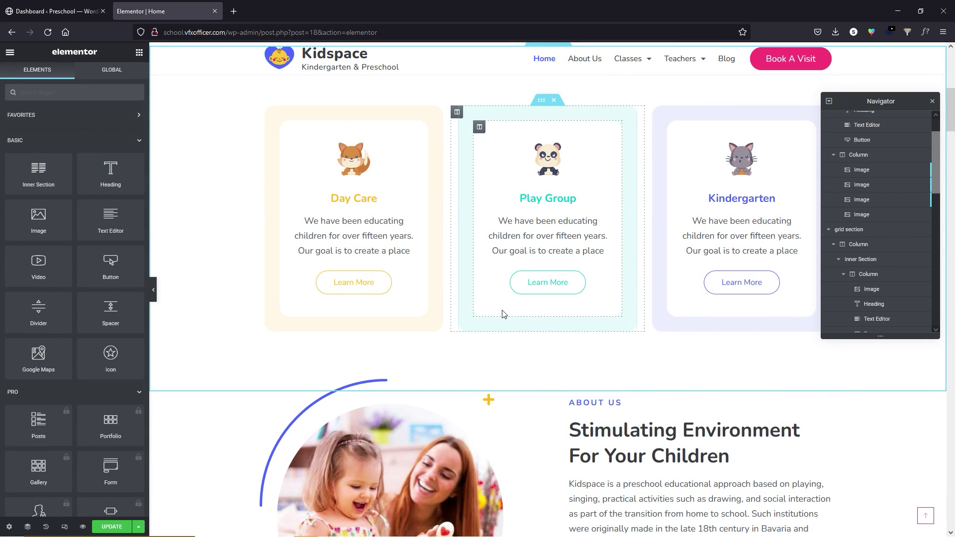
Step: Browse the About Us section, selecting the Stimulating Environment heading and photo
scroll(695, 233, down, 4)
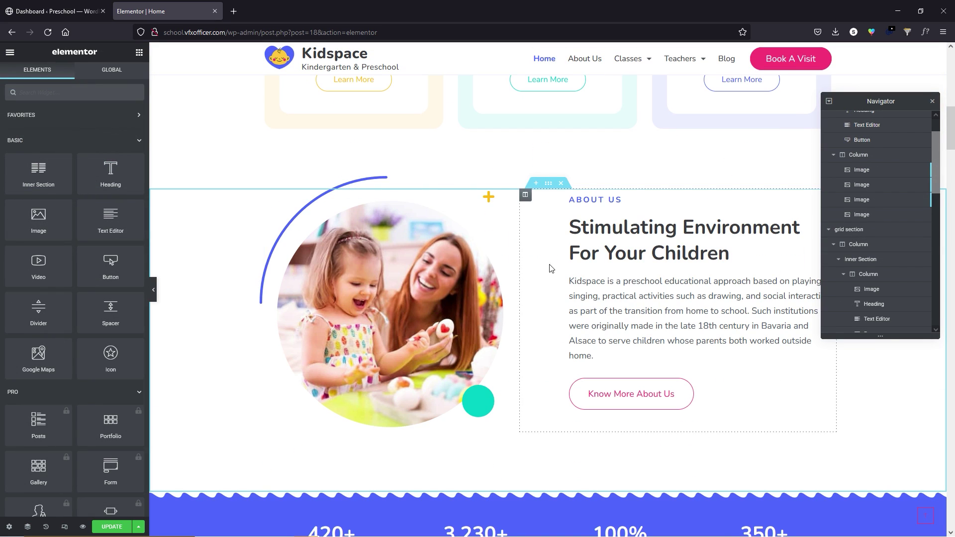
click(606, 250)
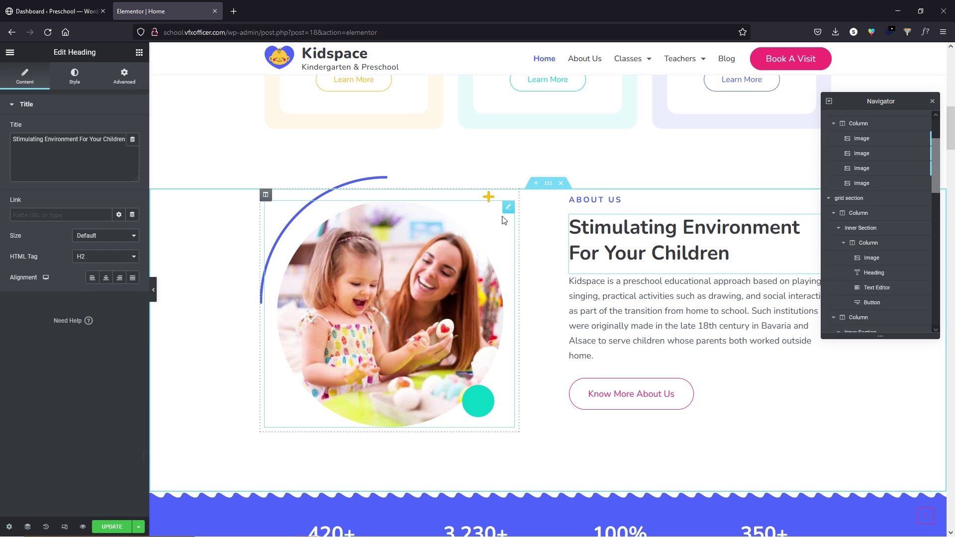
click(452, 249)
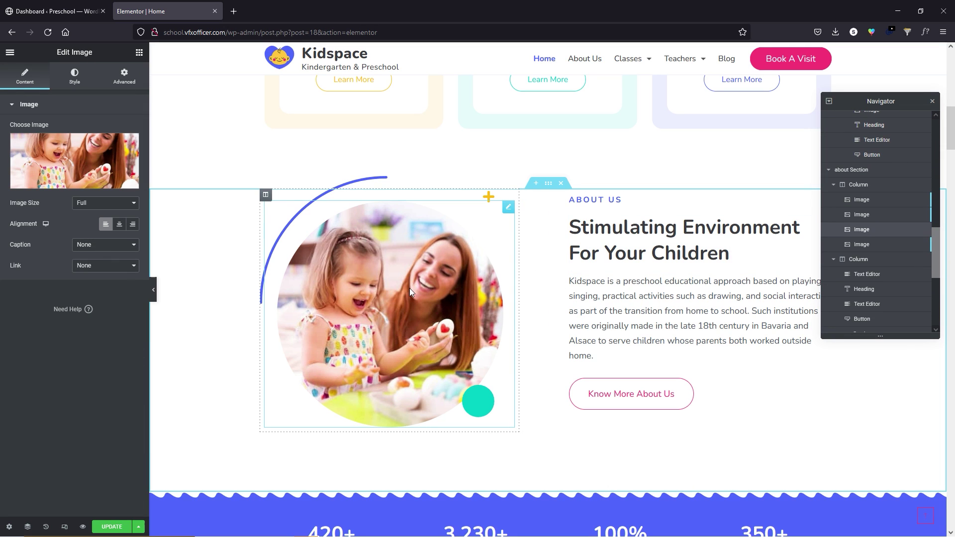
mouse_move(62, 179)
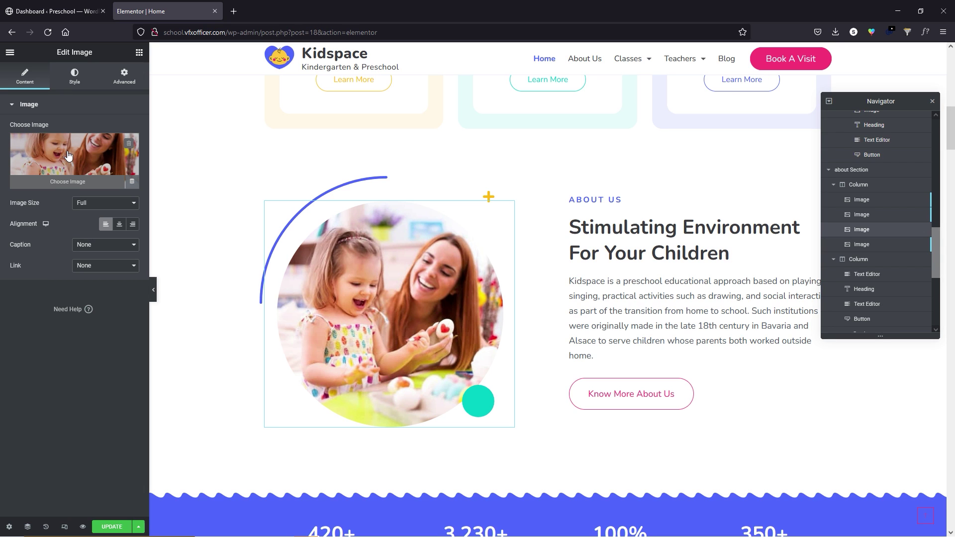
scroll(581, 273, down, 3)
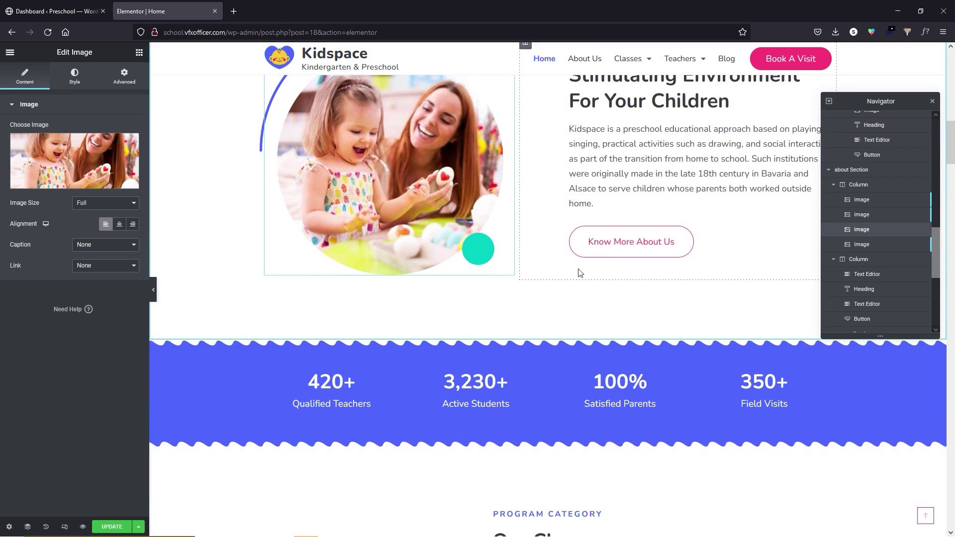
scroll(364, 320, down, 4)
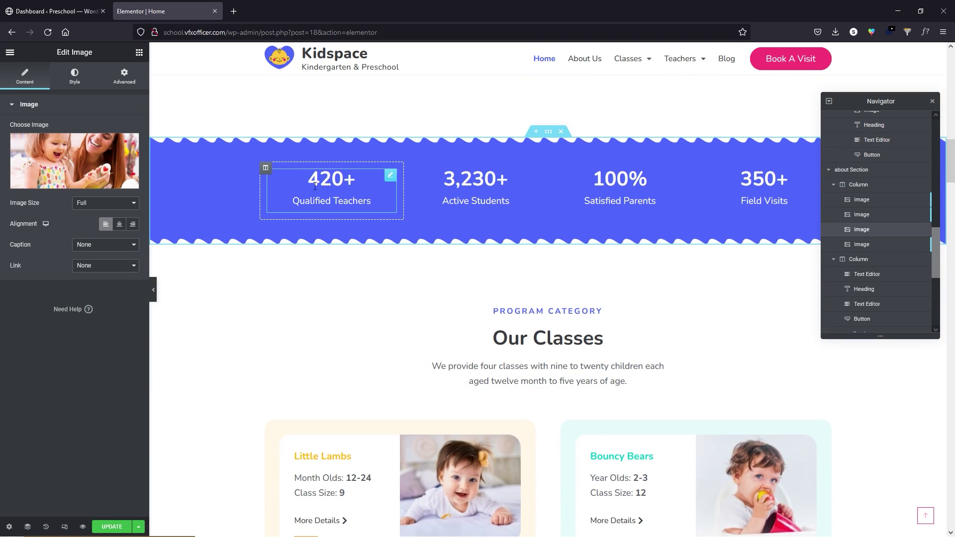
Step: Select the 420+ and 350+ counters, then open the Tender Hearts class details text
click(308, 187)
click(765, 189)
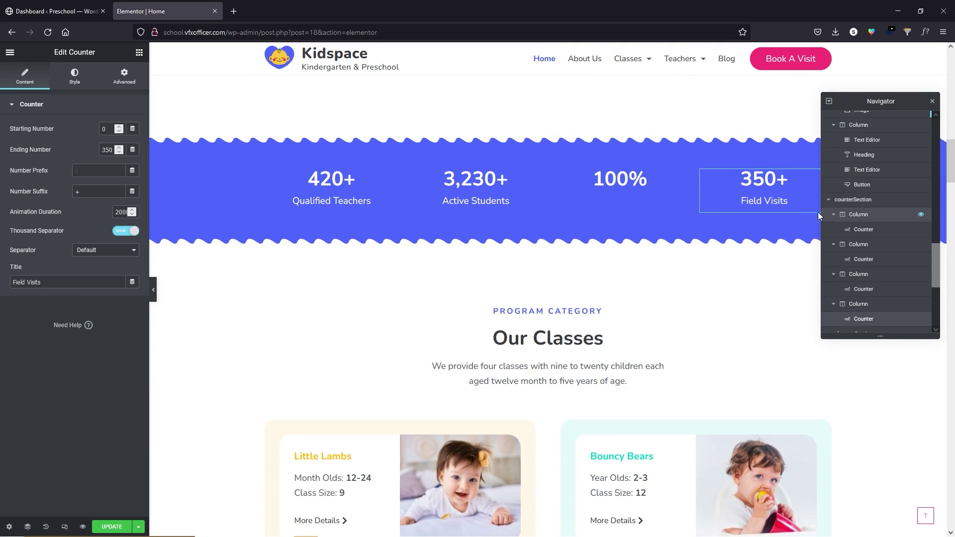
scroll(513, 285, down, 9)
click(354, 217)
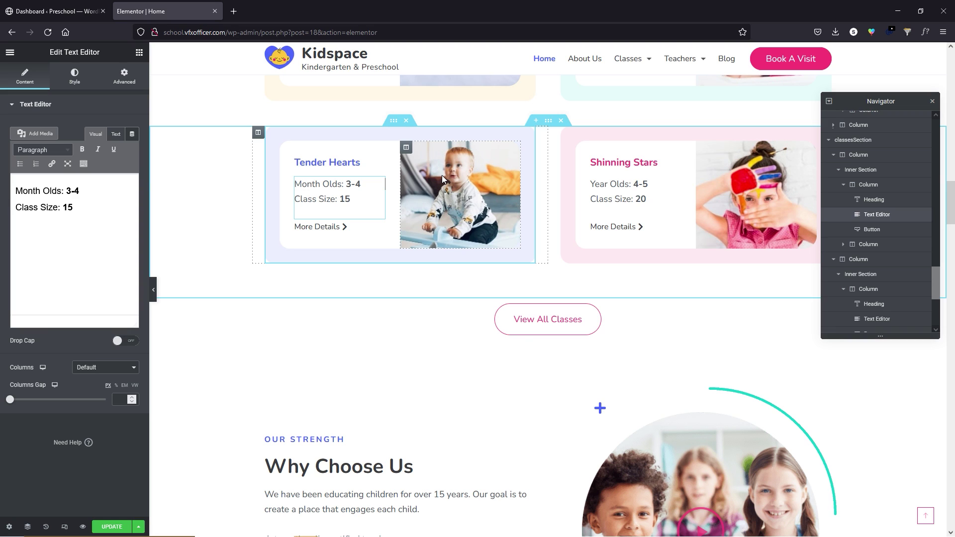
right_click(548, 121)
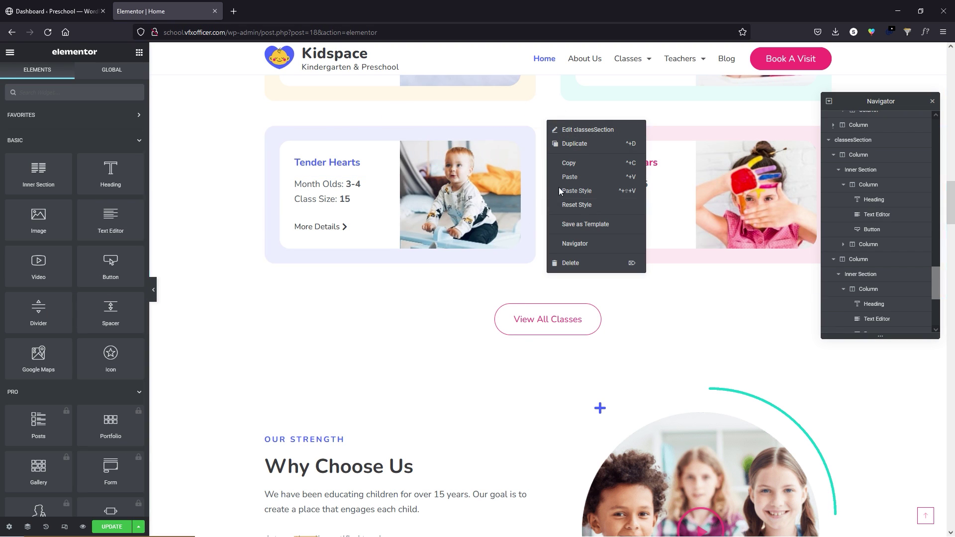
Step: Duplicate the classes section, delete the copy, and select the View All Classes button
click(571, 149)
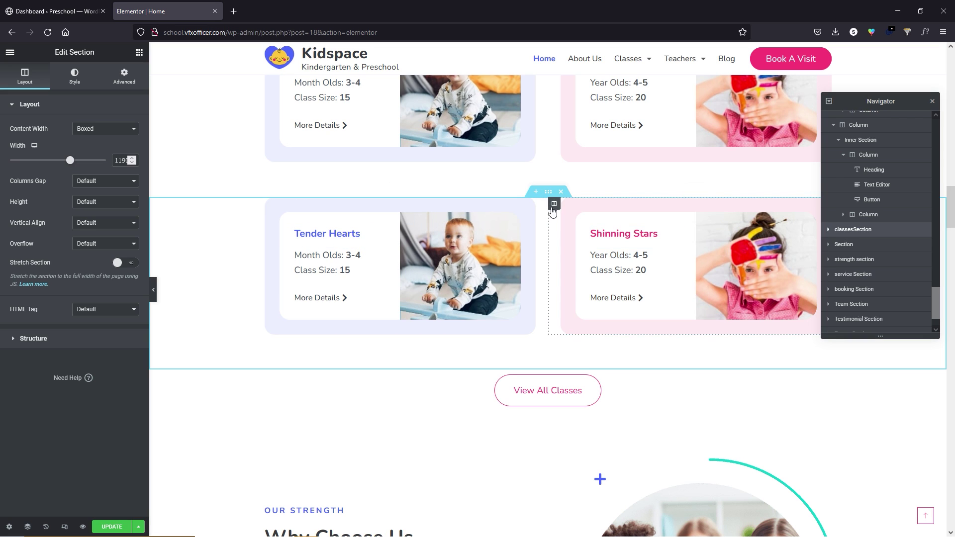
click(562, 191)
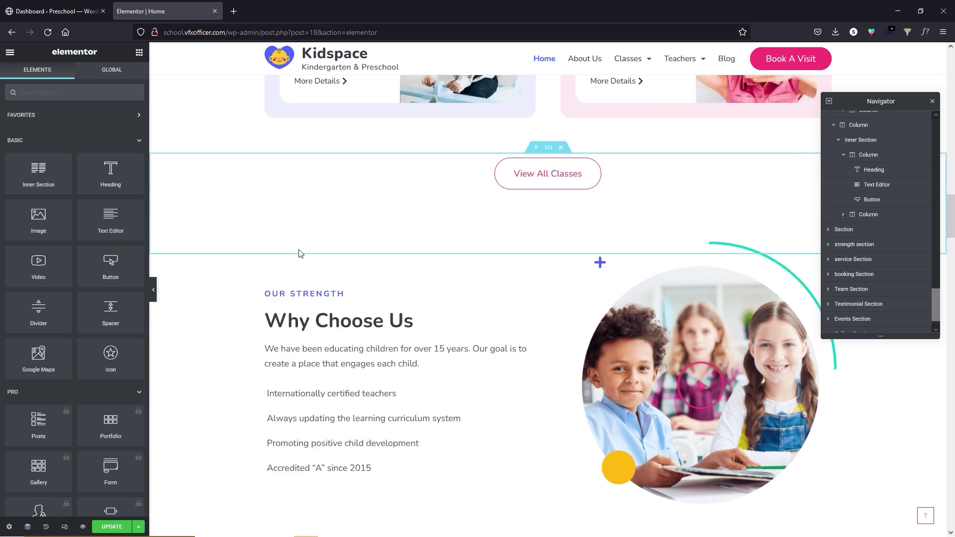
click(548, 171)
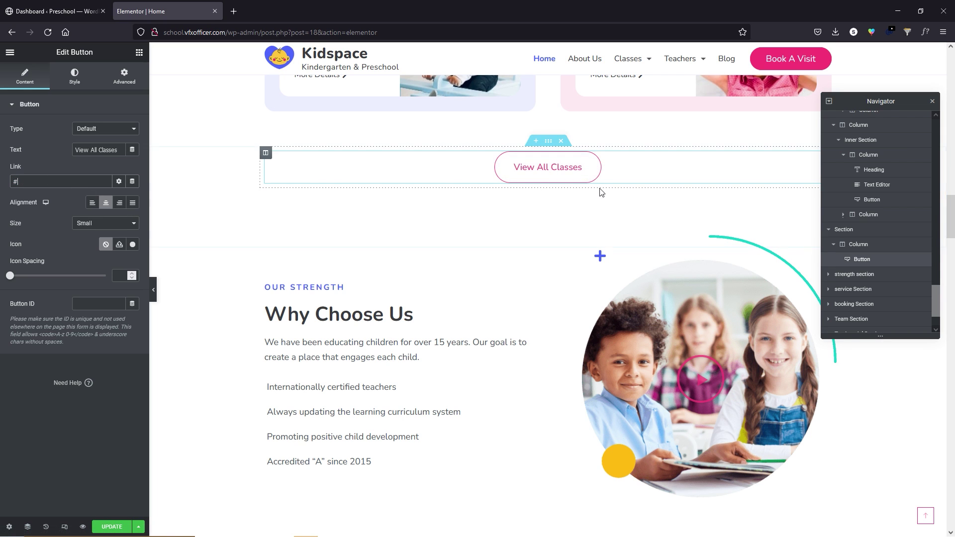
scroll(597, 193, up, 3)
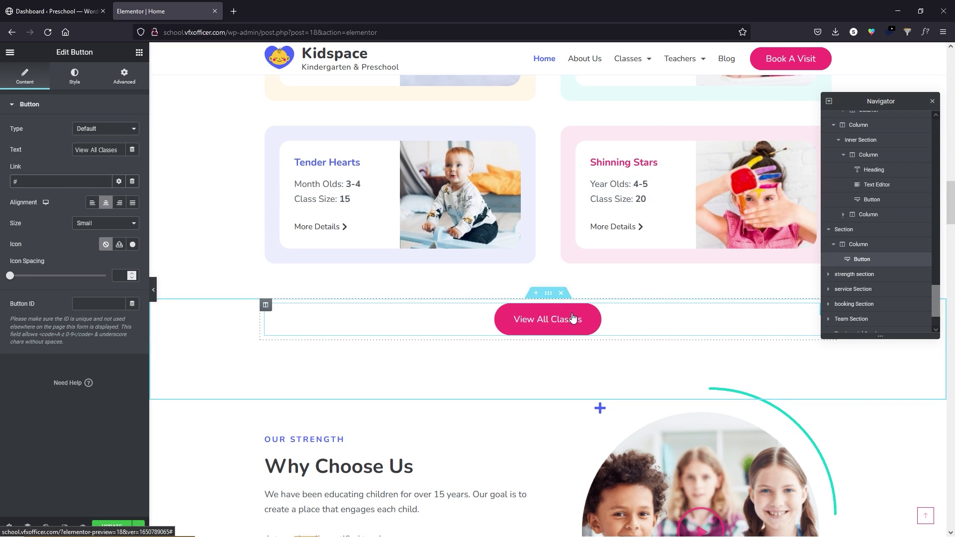
Step: Open the live site in a new tab, go to its Classes page and select its address
click(8, 13)
mouse_move(42, 50)
middle_click(20, 67)
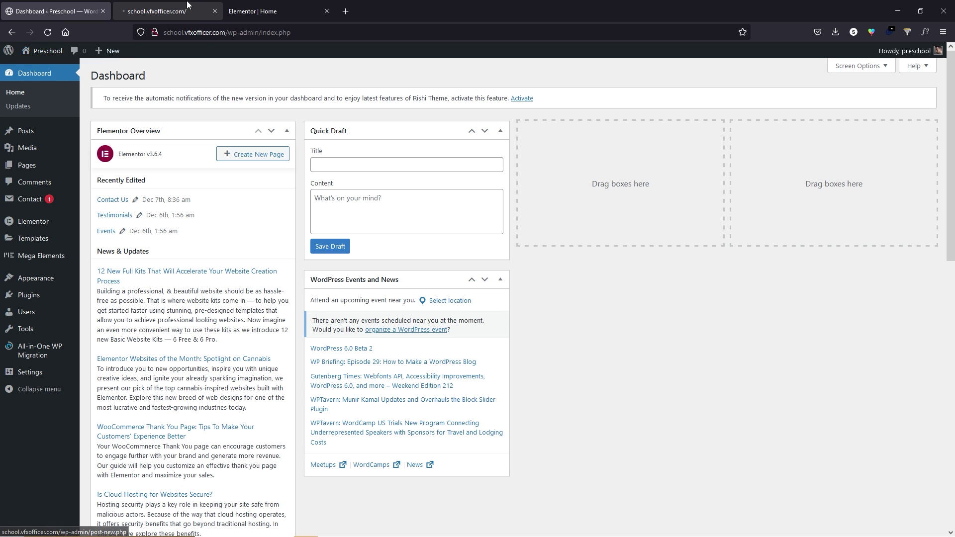
click(187, 6)
mouse_move(552, 111)
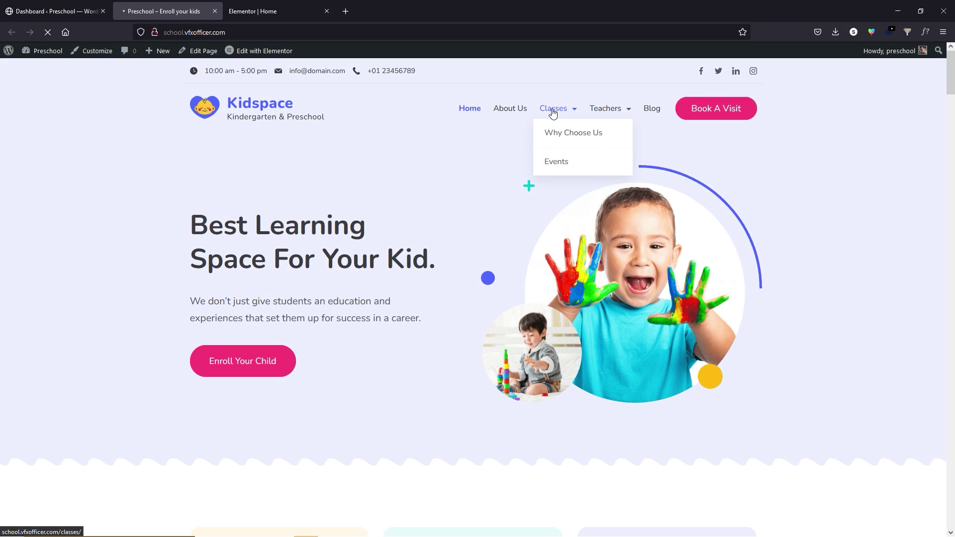
click(552, 111)
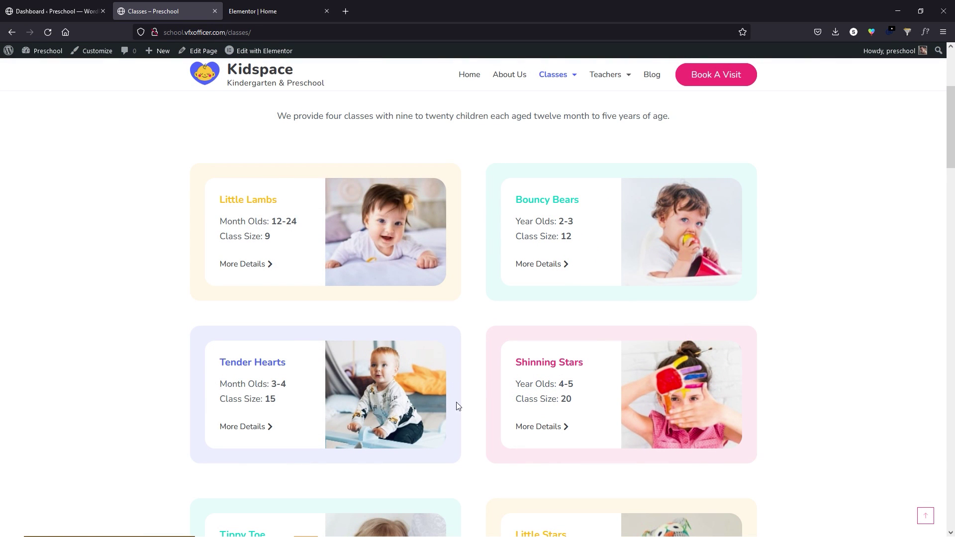
scroll(500, 338, down, 2)
scroll(498, 329, down, 5)
click(275, 32)
key(ctrl+c)
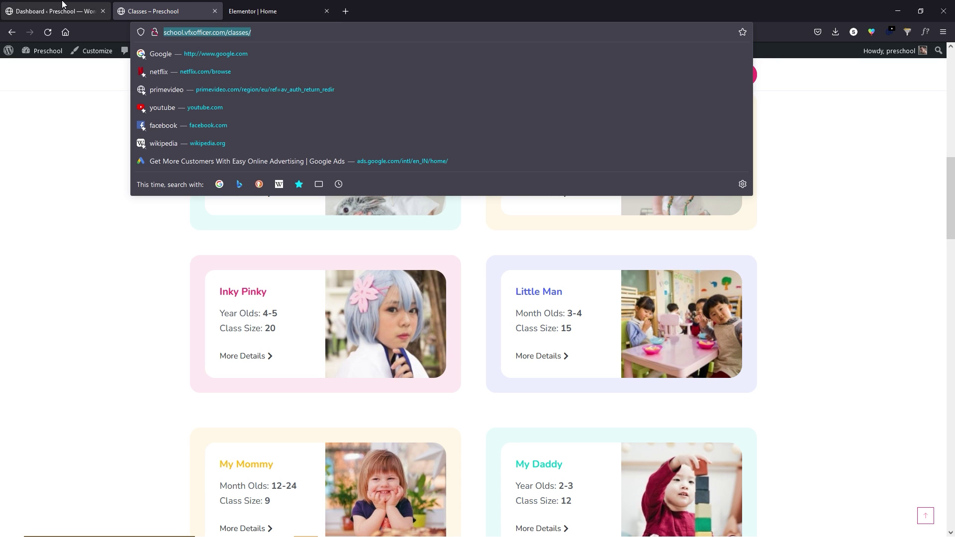
click(264, 11)
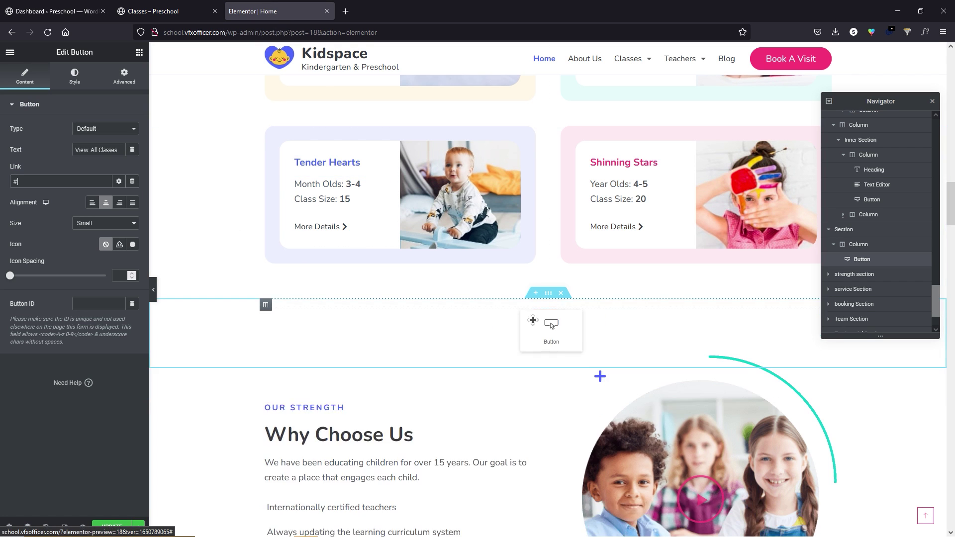
click(26, 180)
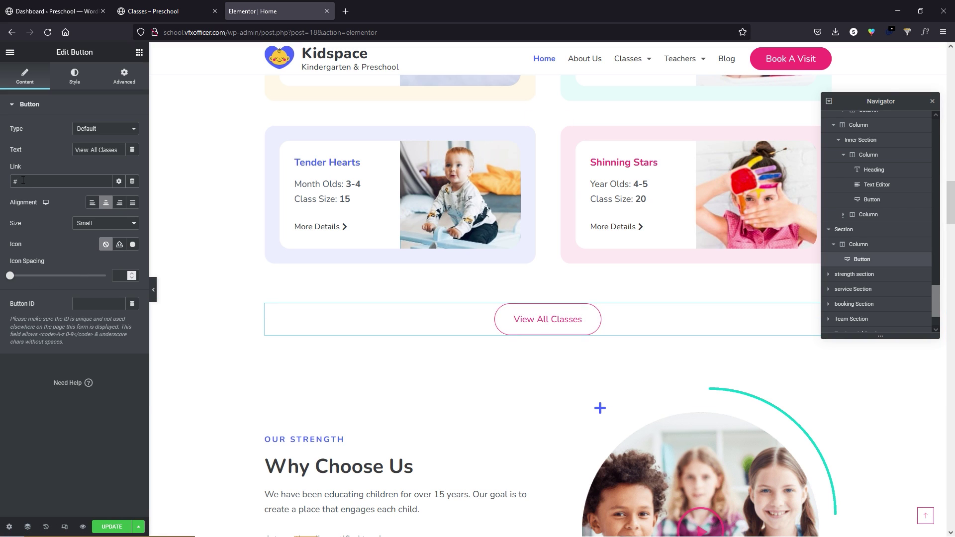
key(BackSpace)
key(ctrl+v)
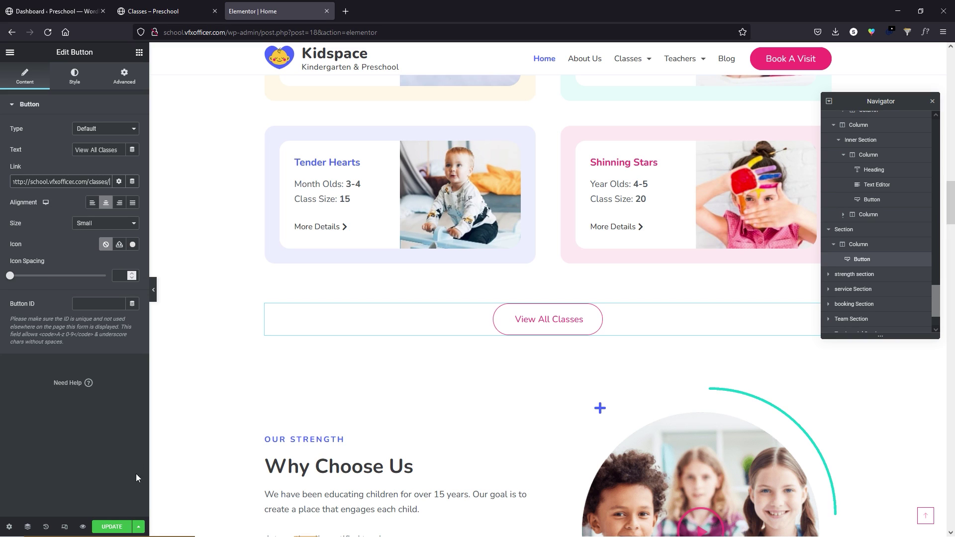
click(116, 527)
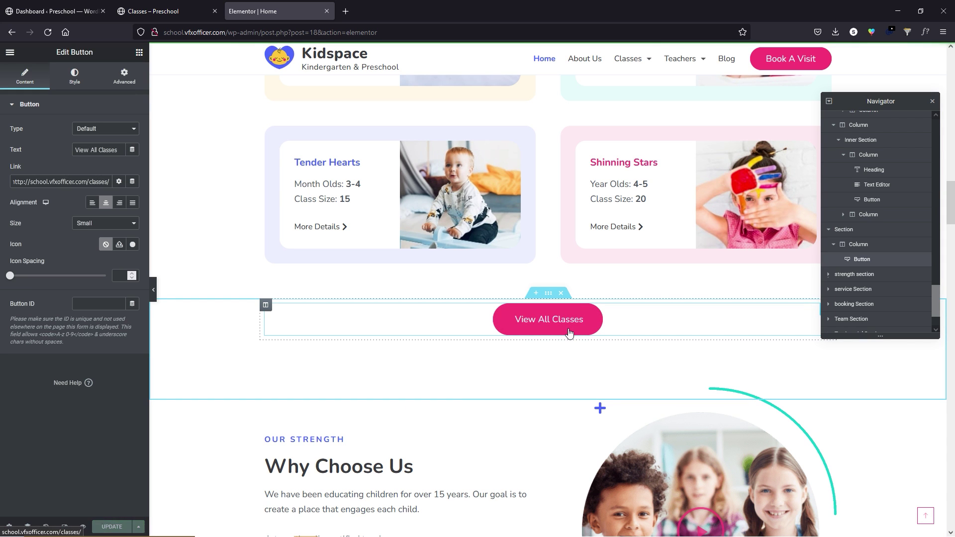
scroll(490, 322, up, 15)
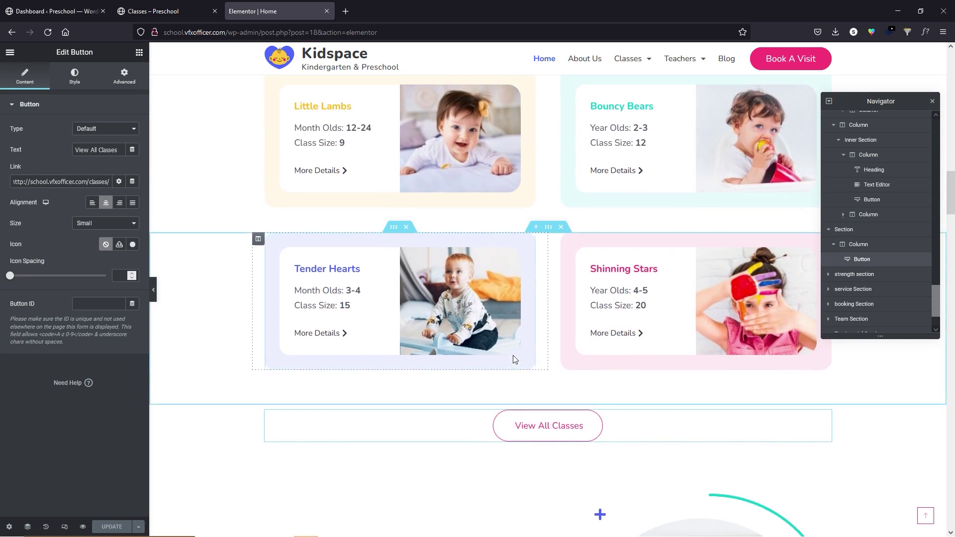
scroll(612, 351, down, 4)
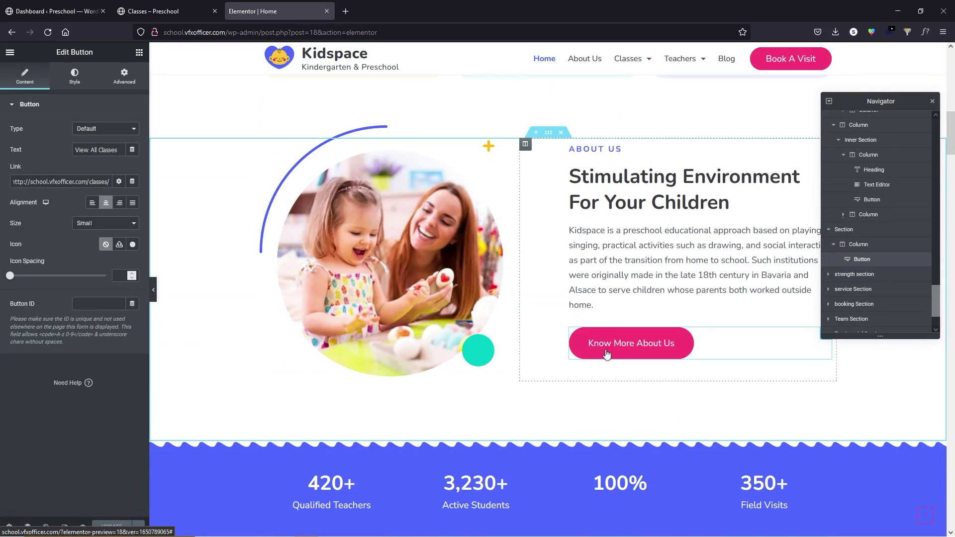
Step: Select the Know More About Us button's # link and open the Pages list in a new tab
click(612, 351)
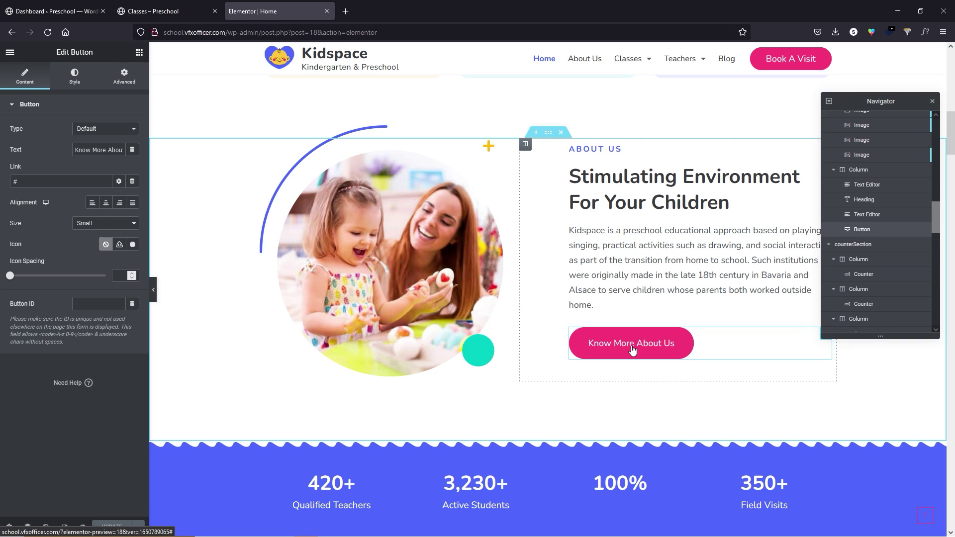
double_click(11, 182)
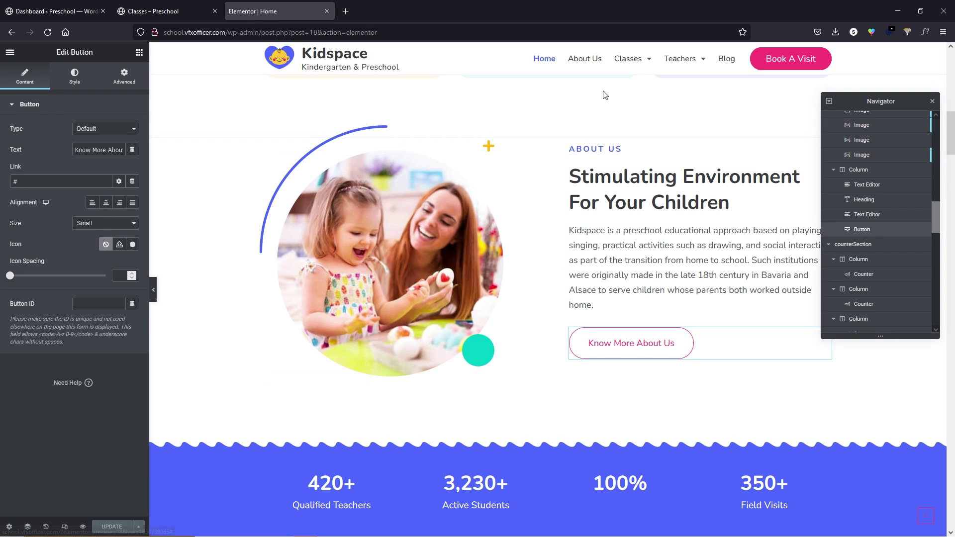
click(80, 10)
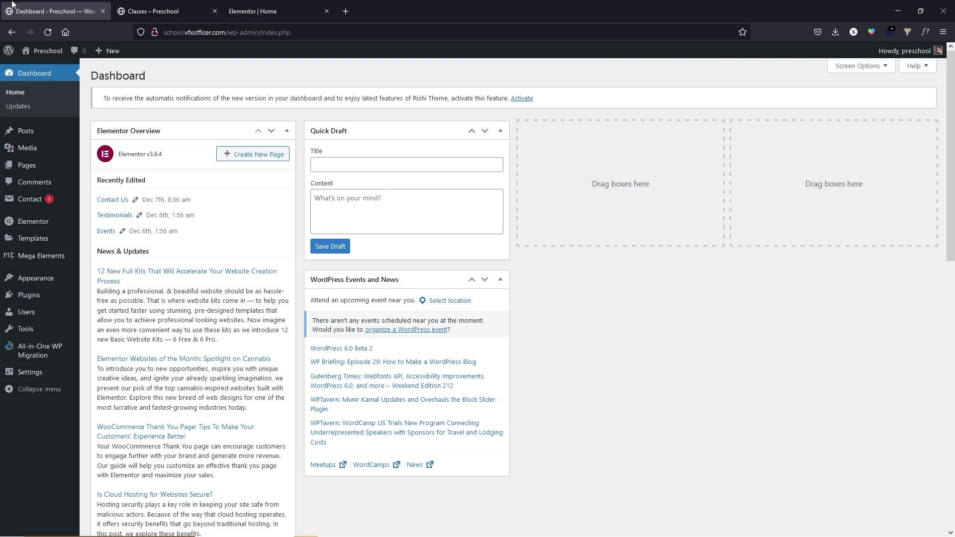
mouse_move(32, 164)
middle_click(120, 166)
click(173, 4)
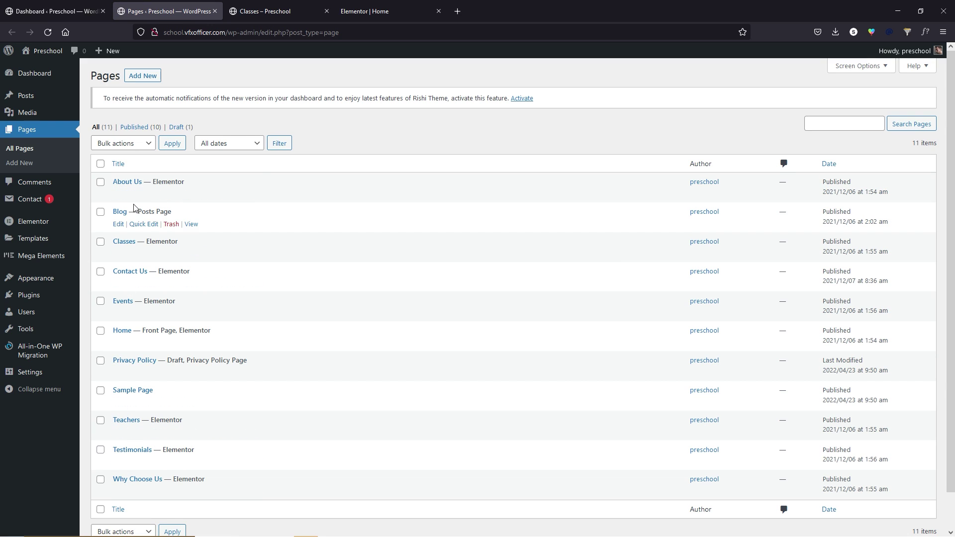
Step: Open the About Us page, copy its address, close it and return to Elementor
middle_click(192, 196)
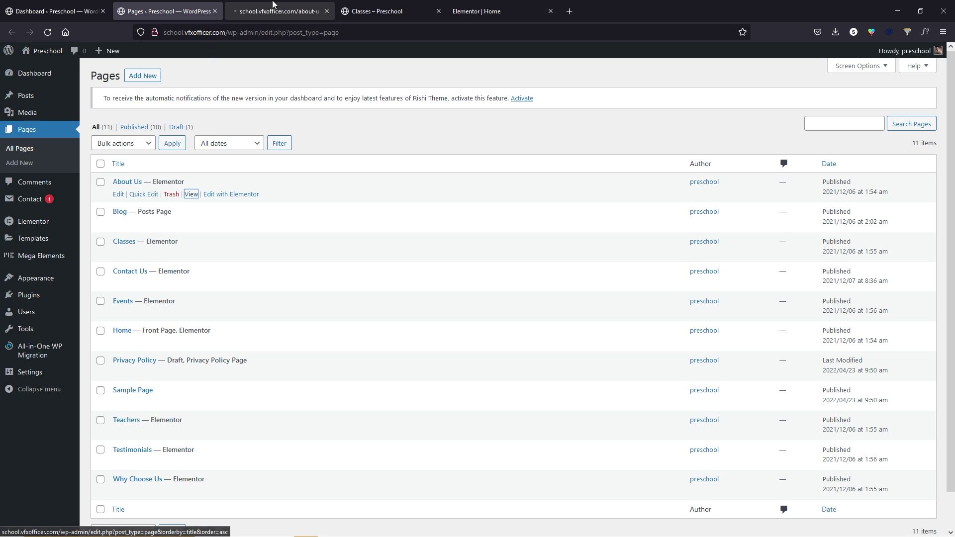
click(265, 9)
click(245, 30)
key(ctrl+c)
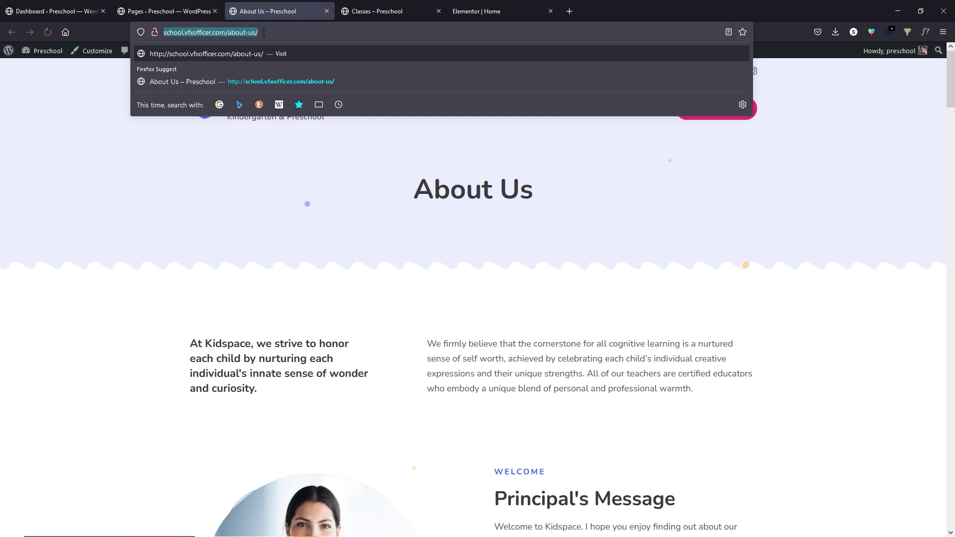
click(326, 11)
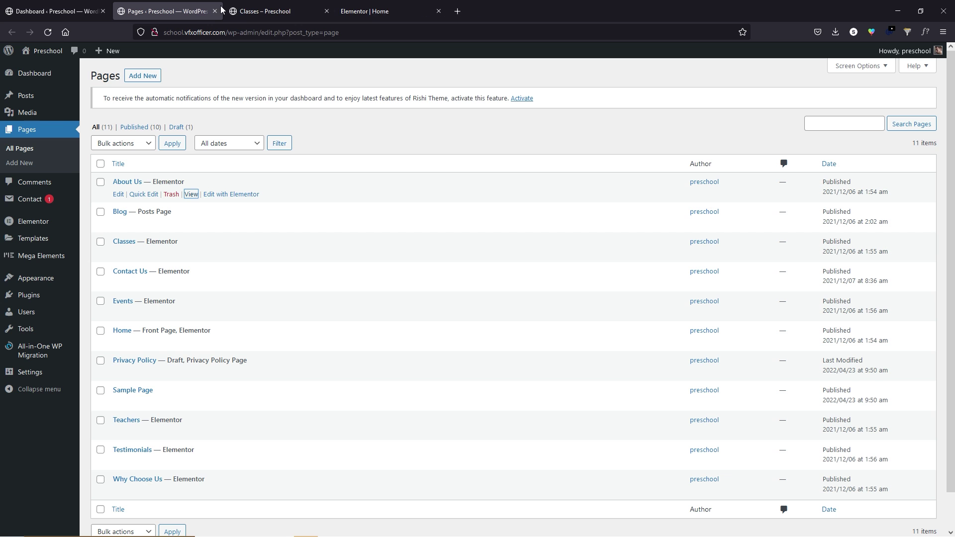
click(384, 5)
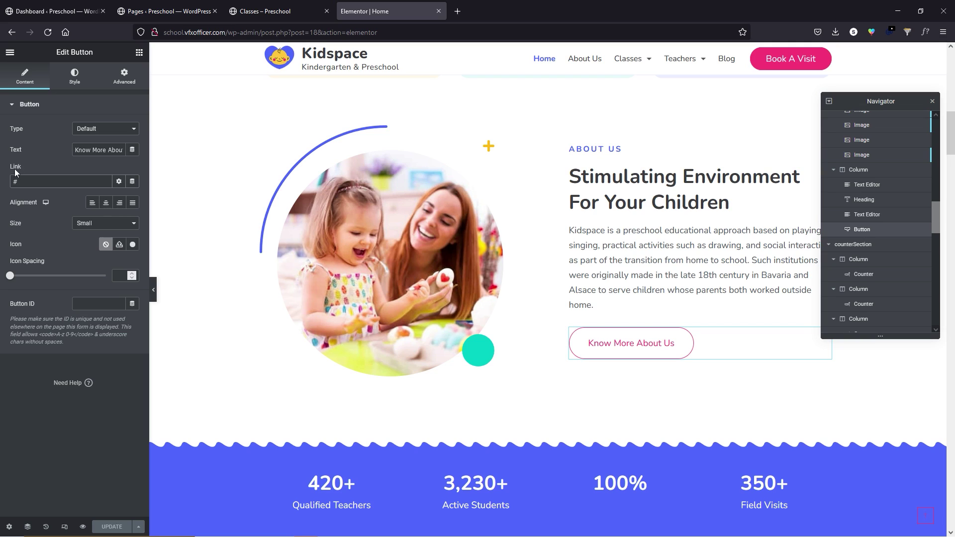
Step: Link the button to school.vfxofficer.com/about-us/, relabel it 'About Us', and save
triple_click(43, 184)
key(ctrl+v)
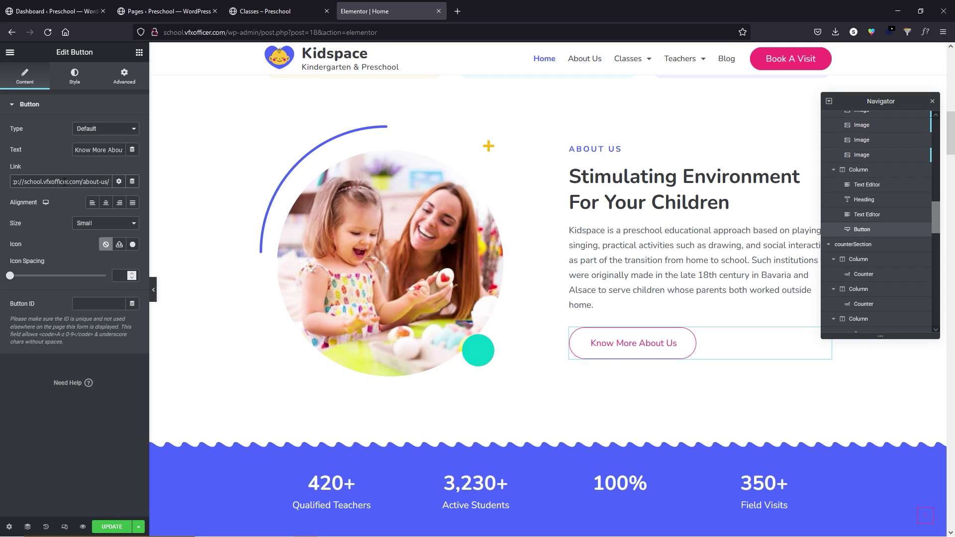
click(110, 526)
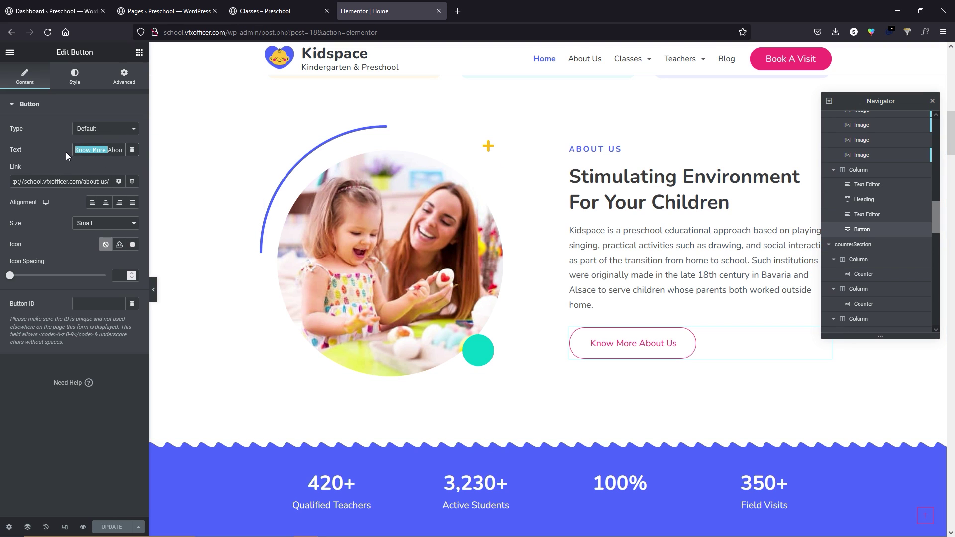
key(BackSpace)
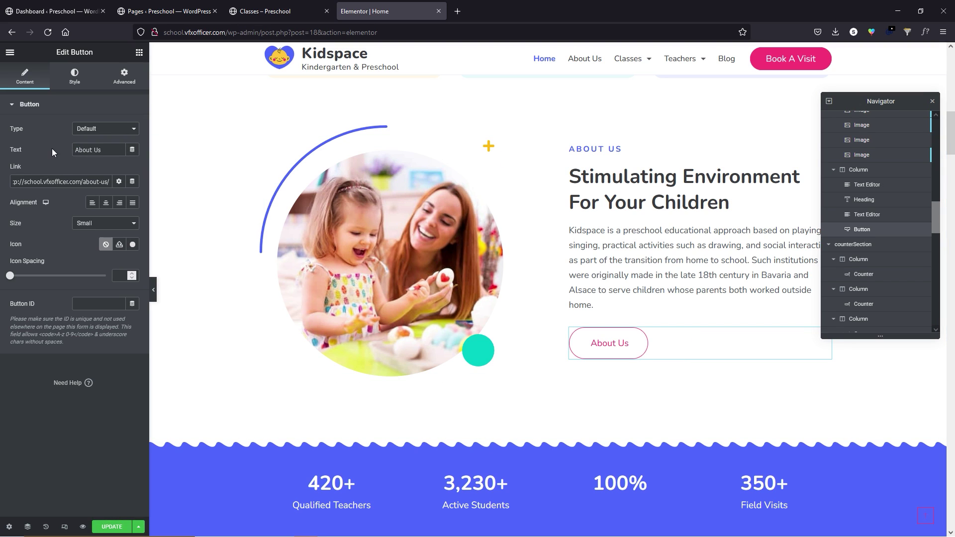
click(118, 528)
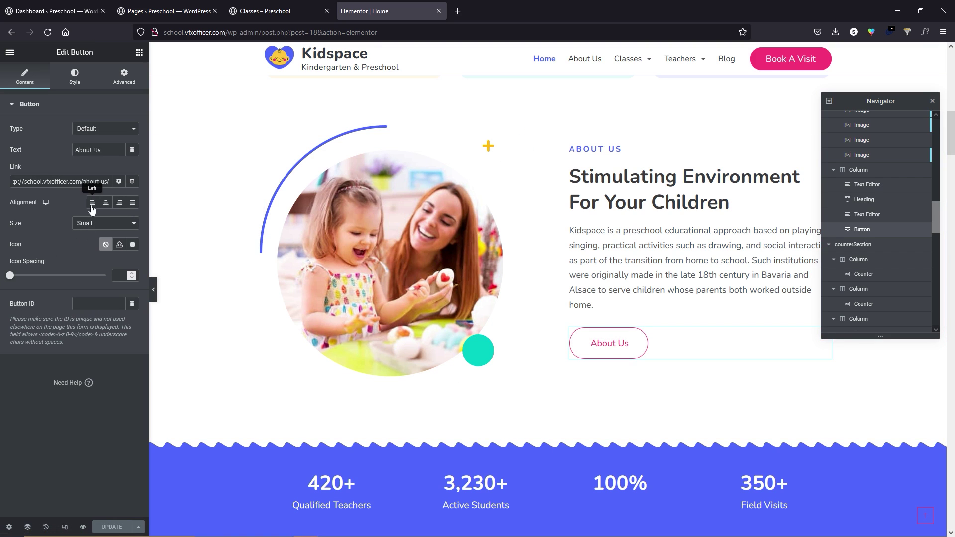
Step: Left-align the About Us button after trying Center and Right alignment
click(108, 205)
click(120, 202)
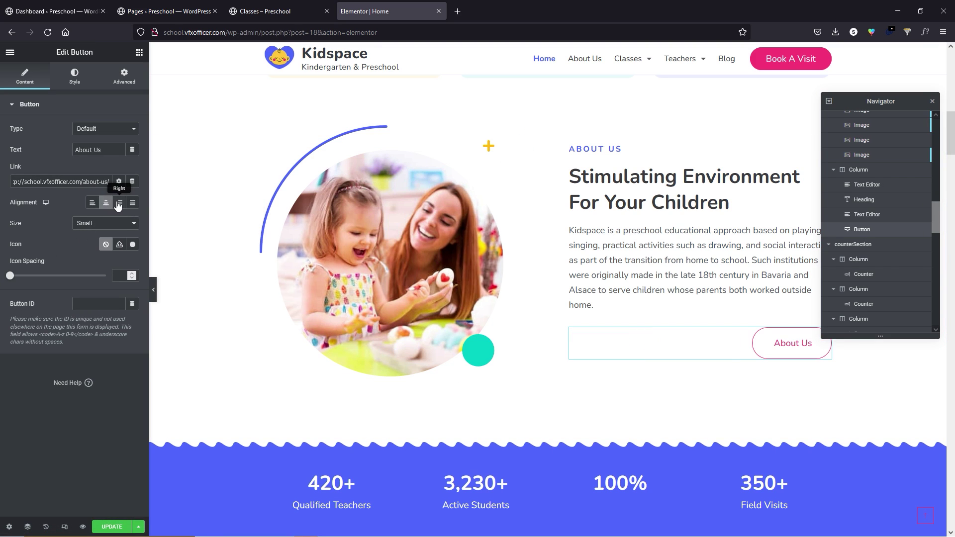
click(93, 205)
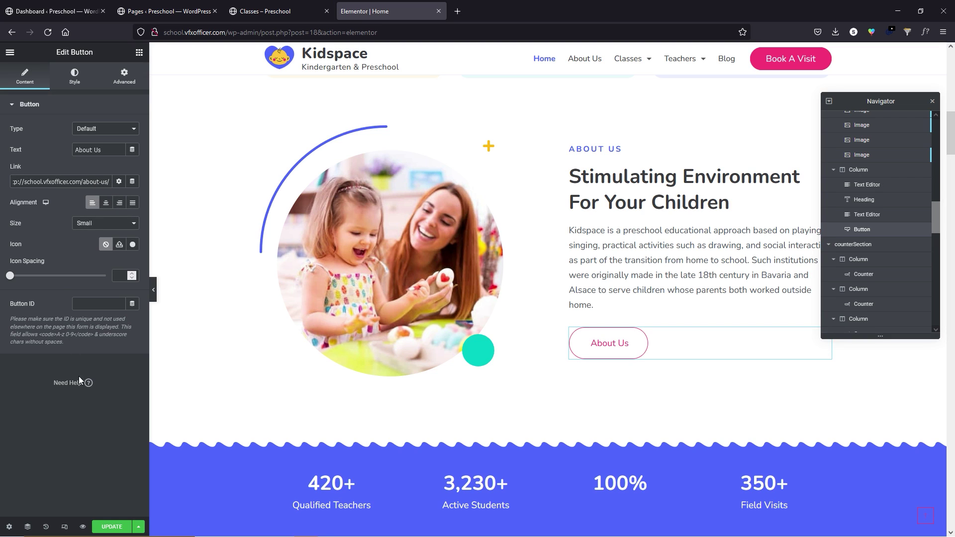
scroll(608, 416, up, 3)
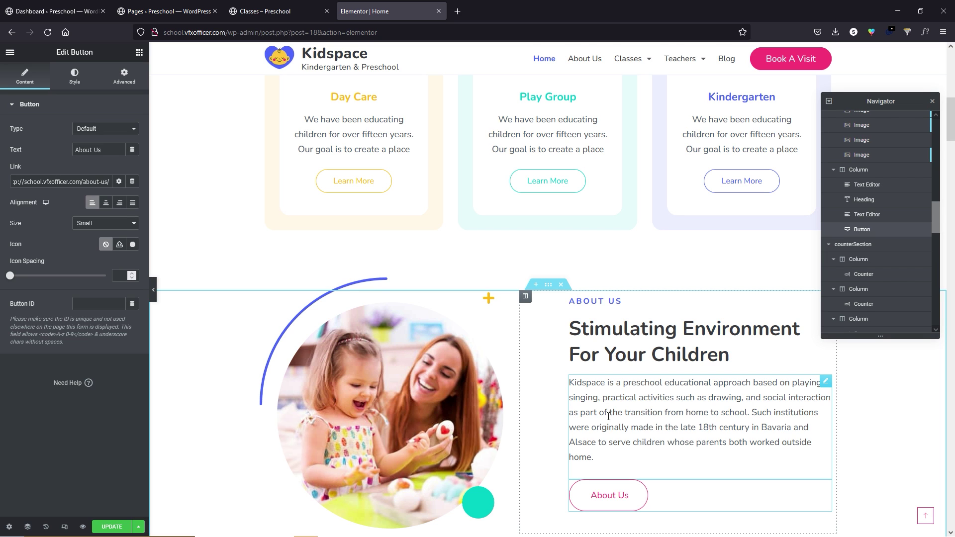
Step: Move the Book Your Visit Contact Form 7 widget out of its inner section into the parent column
scroll(608, 417, up, 4)
scroll(521, 281, up, 4)
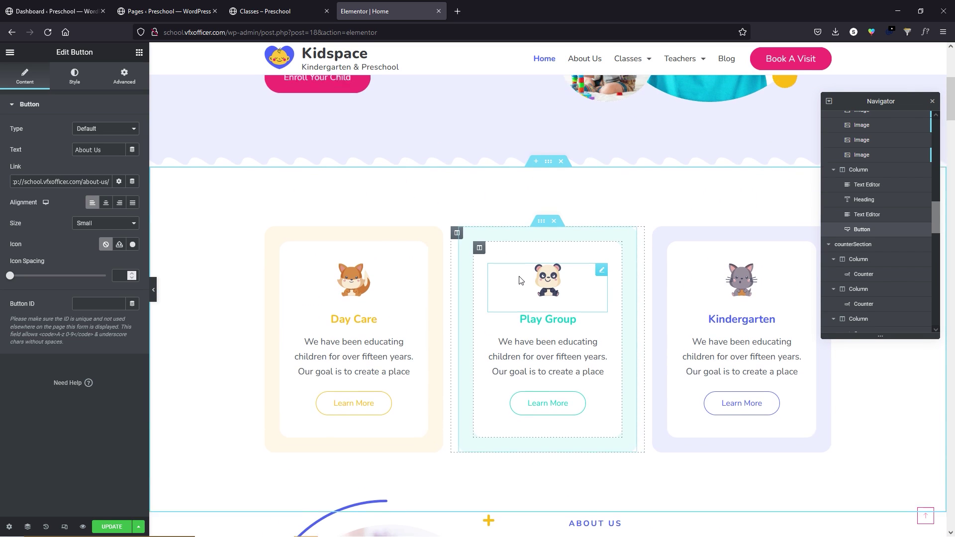
scroll(521, 281, down, 12)
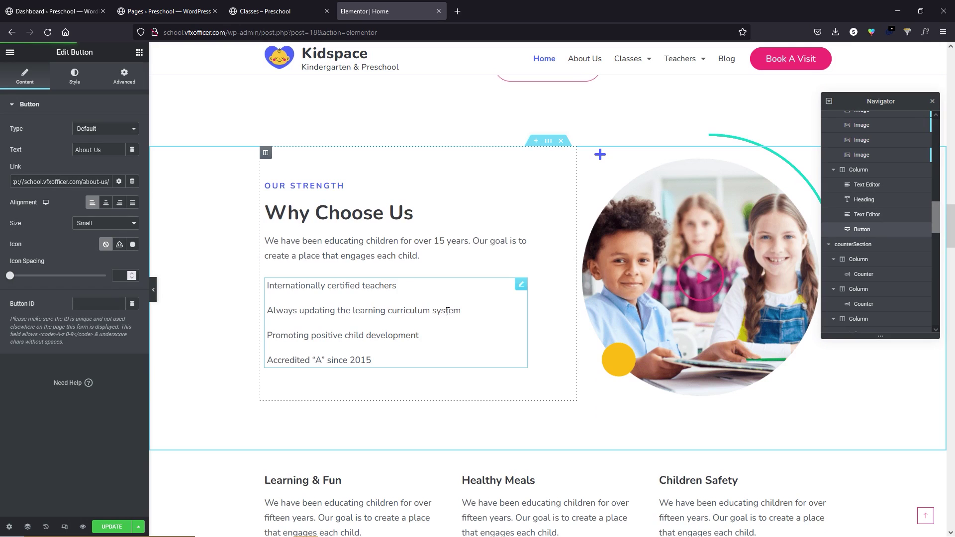
scroll(498, 309, down, 6)
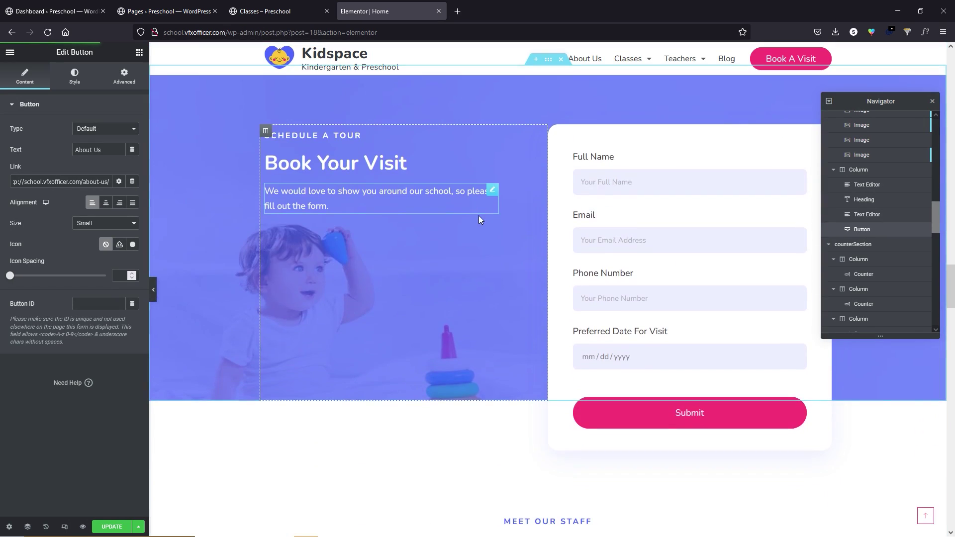
click(635, 296)
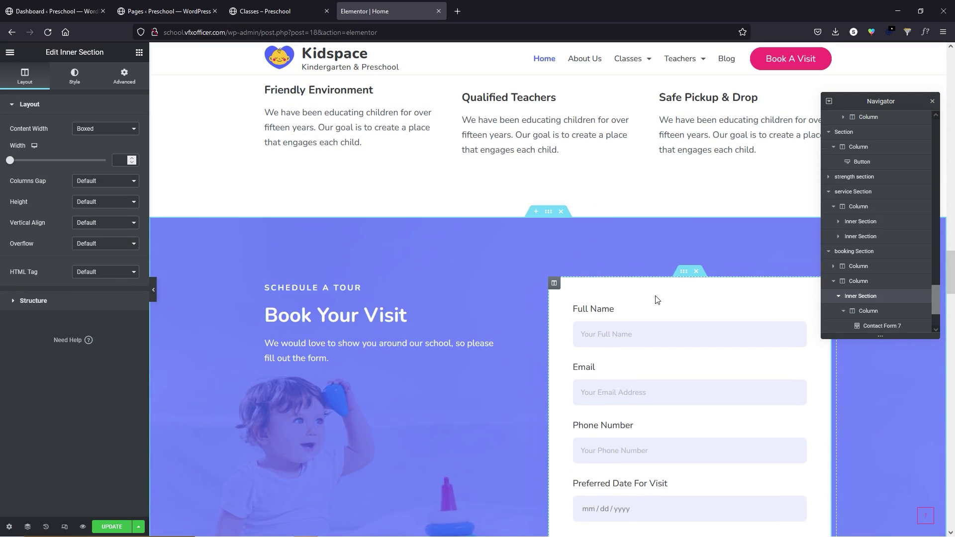
scroll(729, 302, down, 2)
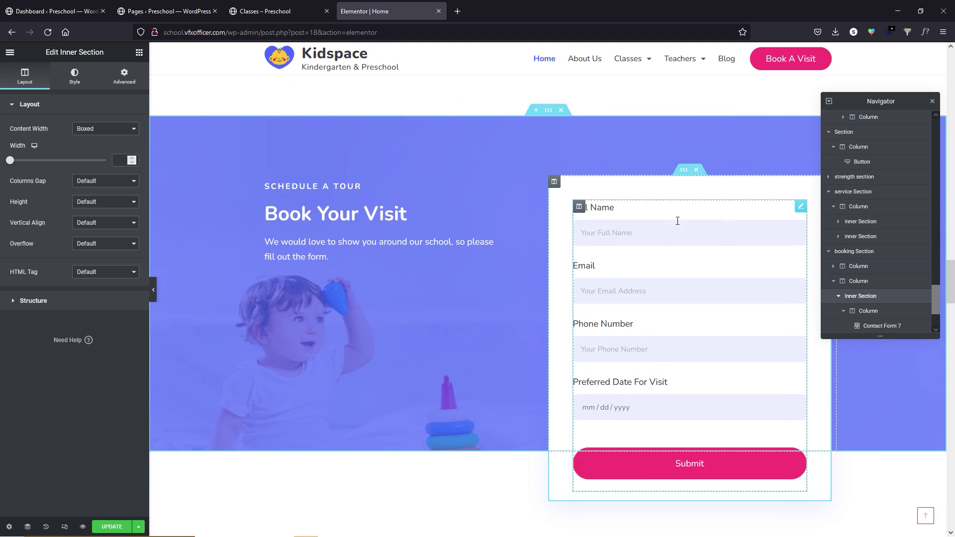
drag(800, 215, 798, 215)
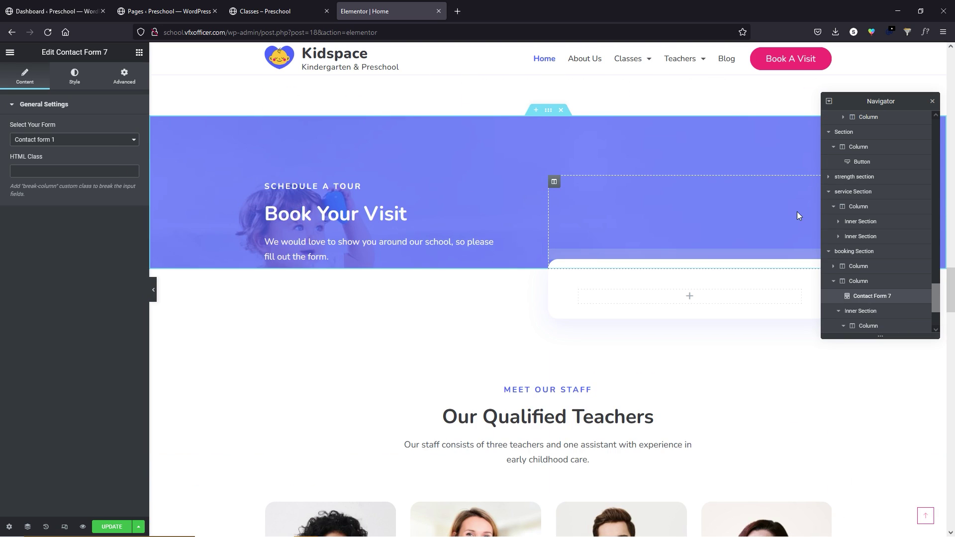
scroll(647, 224, up, 3)
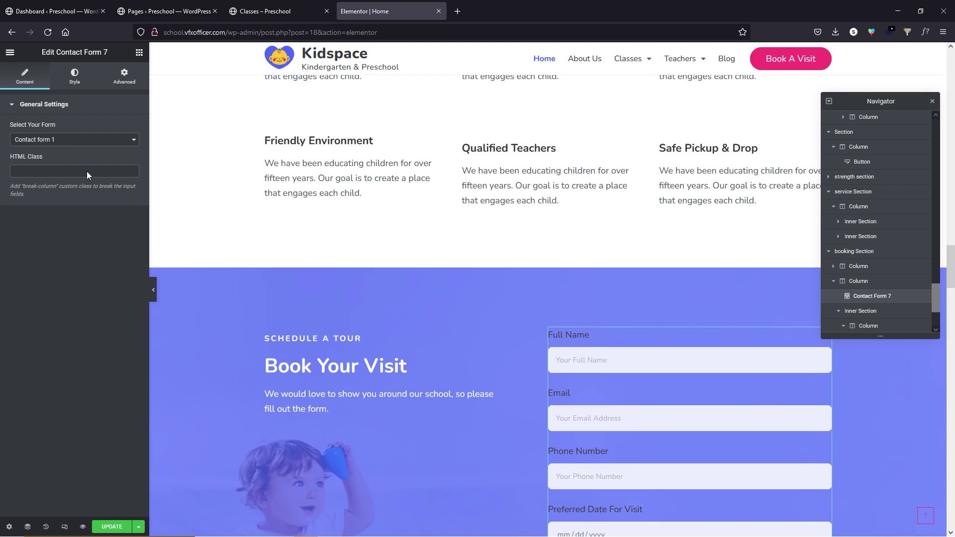
scroll(475, 233, down, 5)
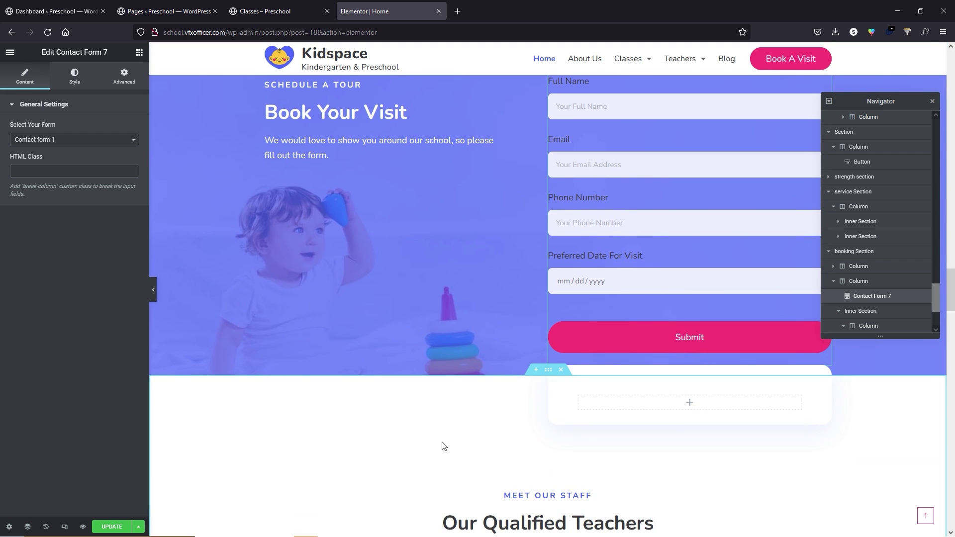
scroll(443, 441, down, 10)
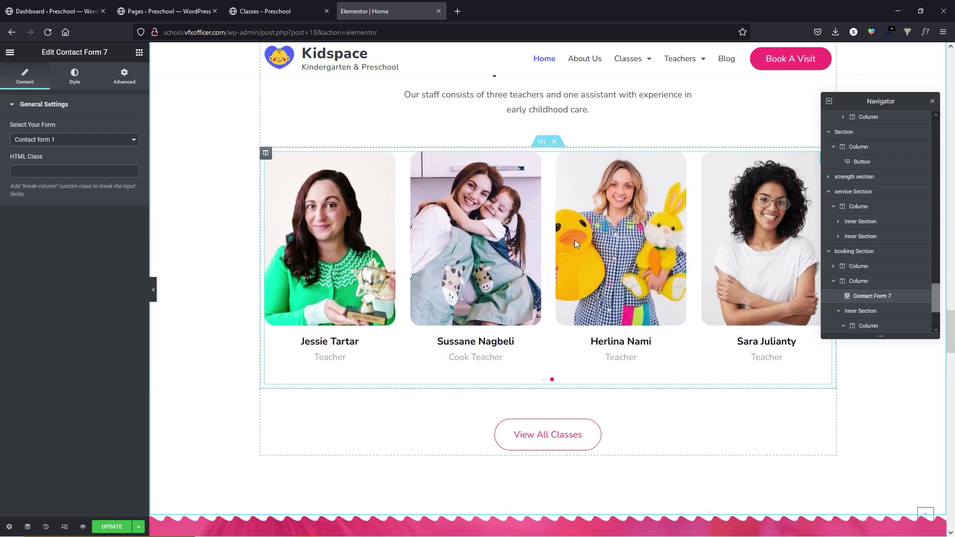
Step: Dock the Navigator outline on the right and open the Team Carousel settings
click(542, 144)
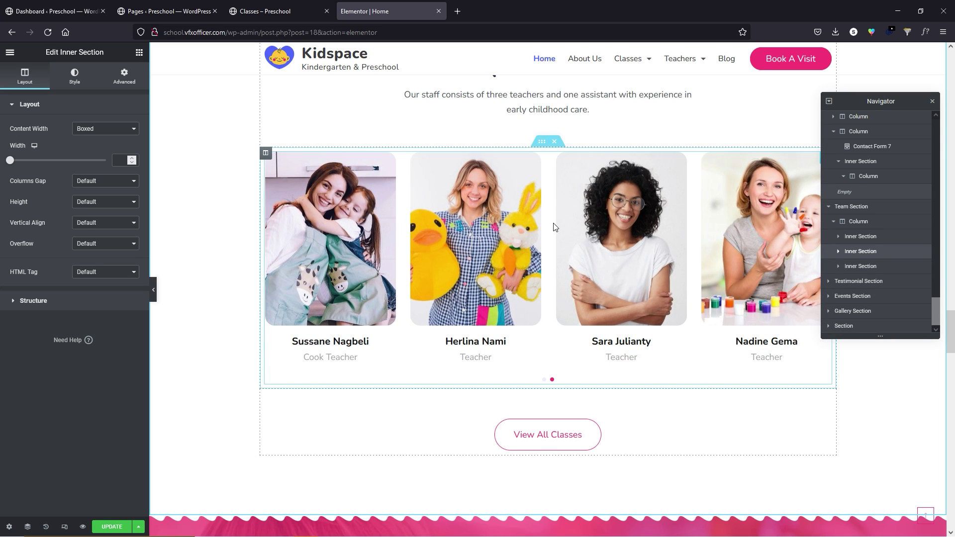
drag(881, 101, 945, 73)
click(765, 159)
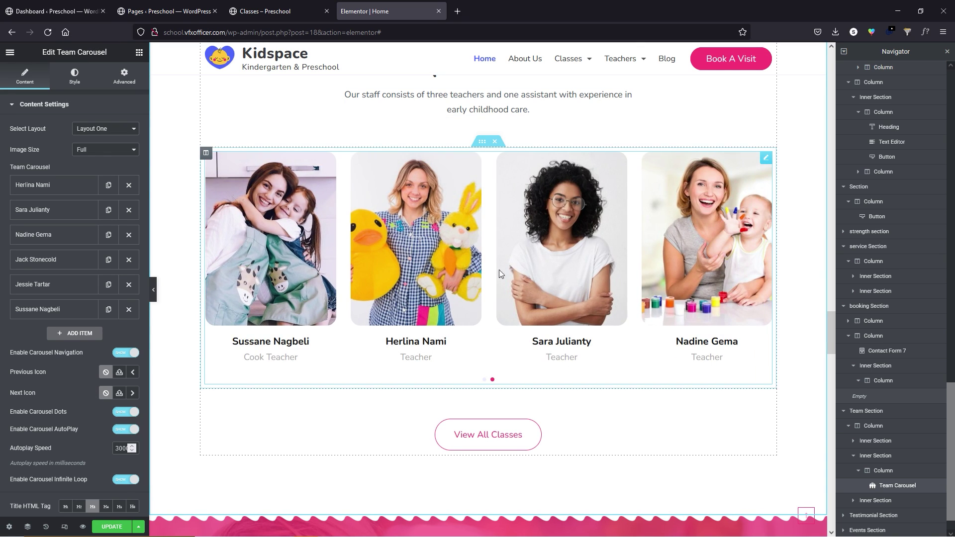
Step: Open the View All Classes button settings and select its '#' link
scroll(532, 259, down, 3)
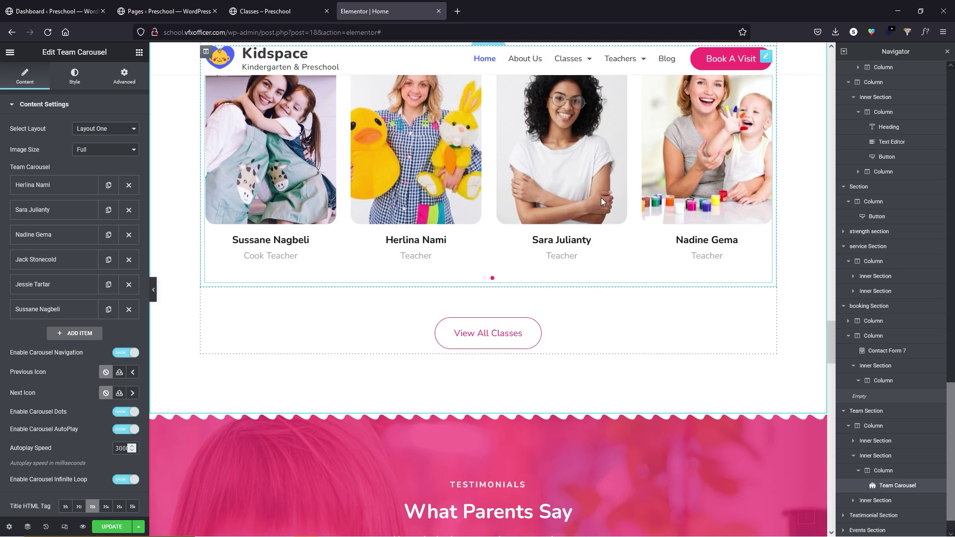
scroll(500, 205, down, 1)
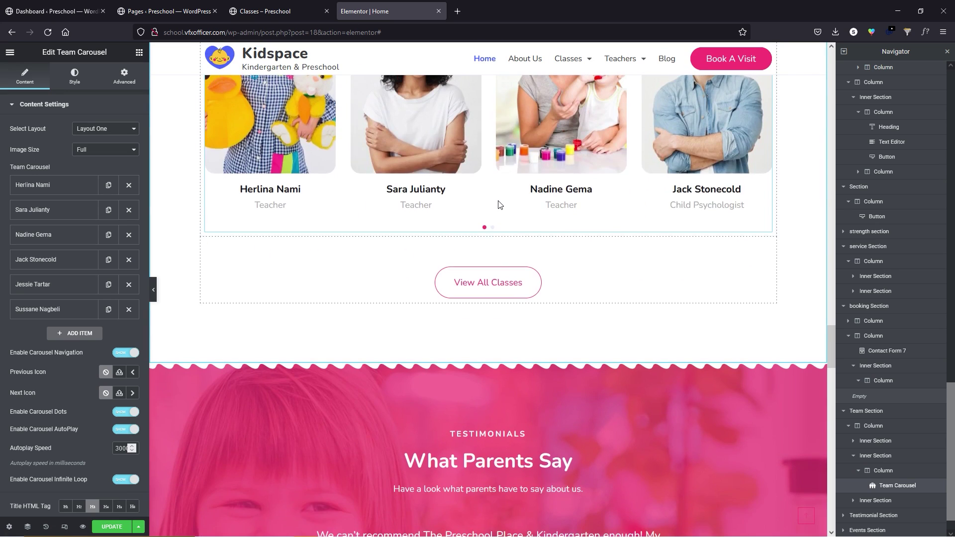
scroll(549, 213, up, 3)
scroll(383, 285, down, 7)
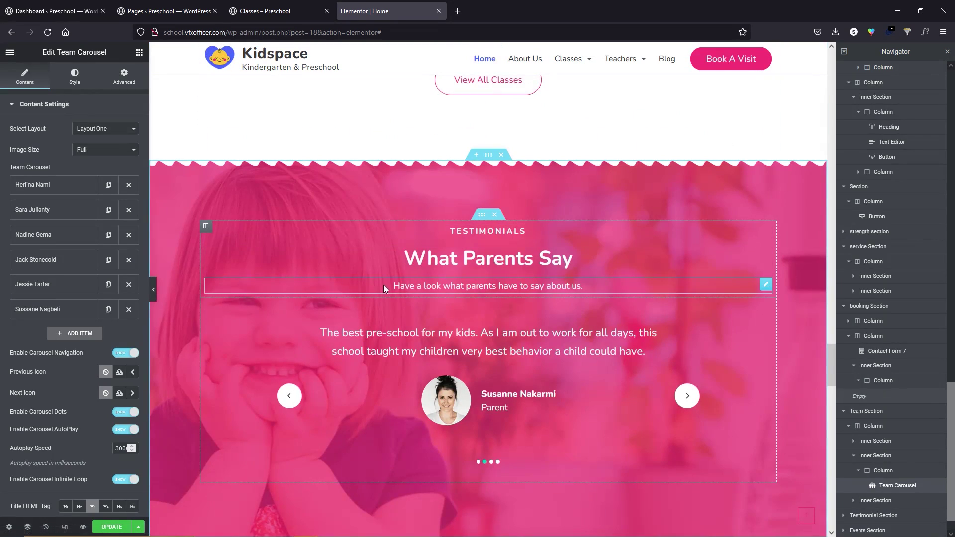
scroll(447, 273, up, 1)
click(503, 141)
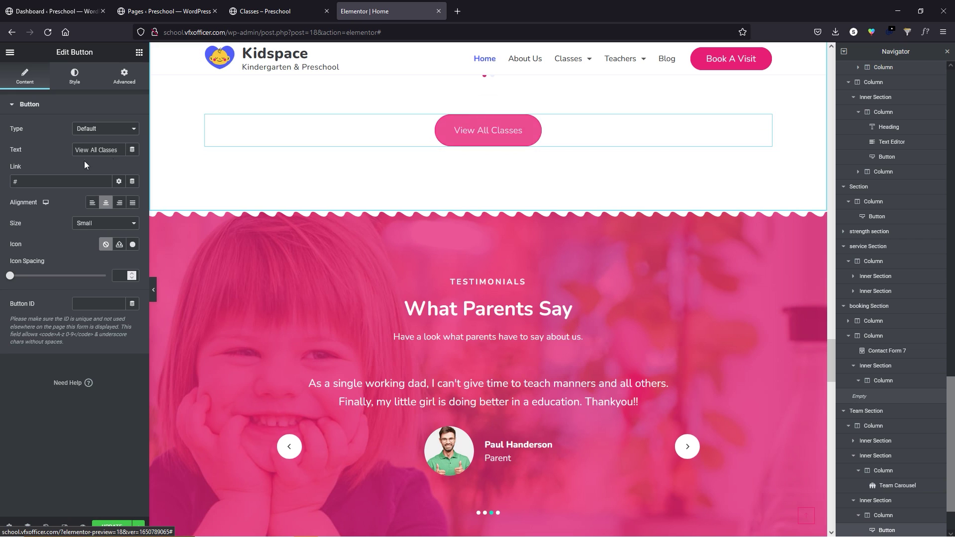
drag(31, 183, 5, 184)
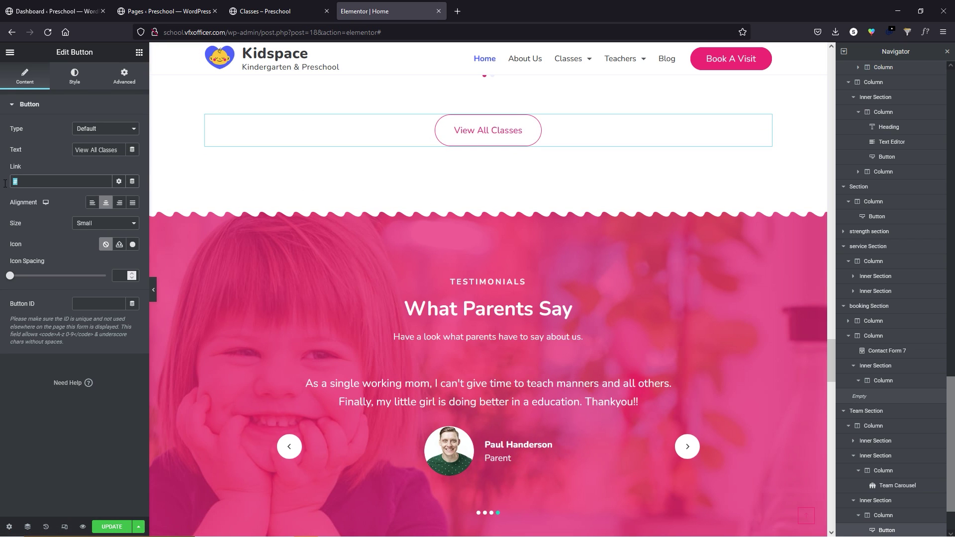
scroll(458, 219, down, 10)
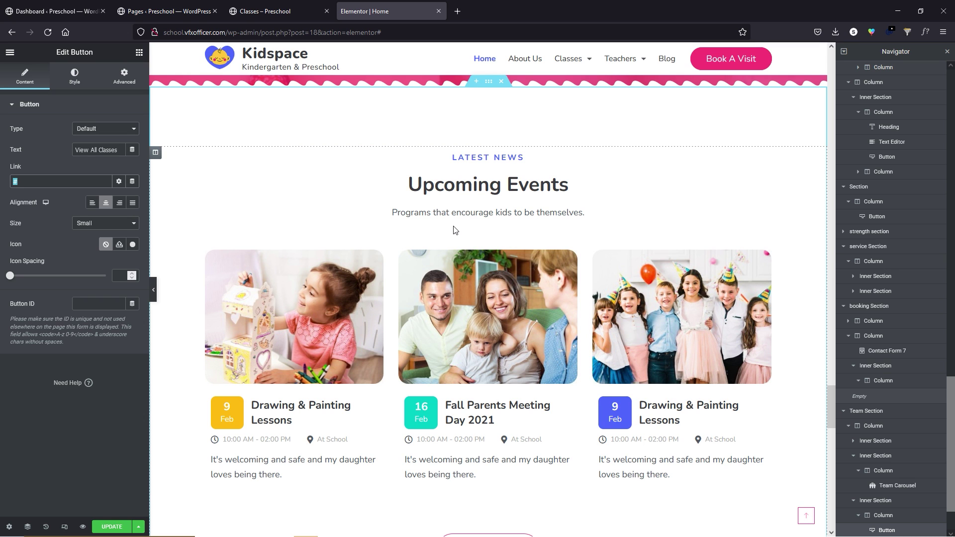
scroll(456, 230, down, 20)
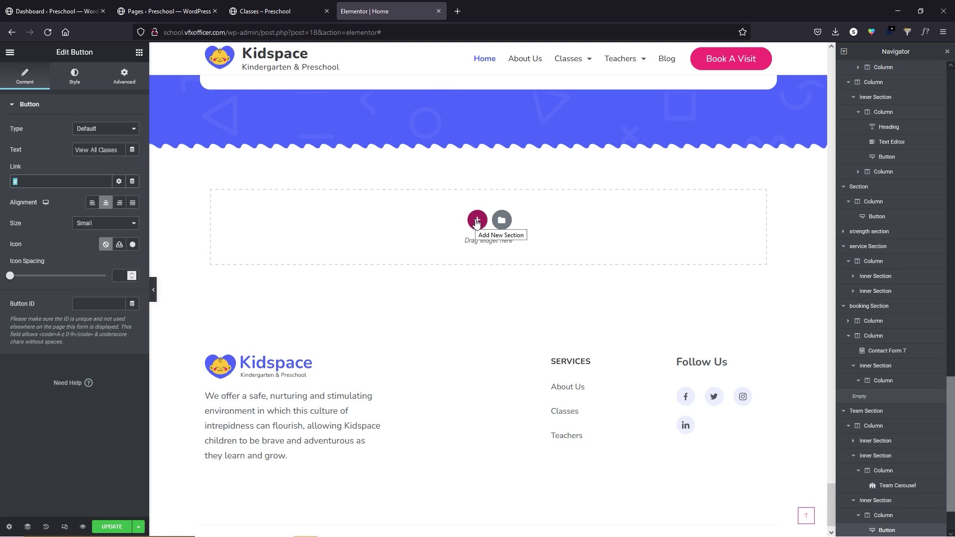
click(477, 220)
click(459, 255)
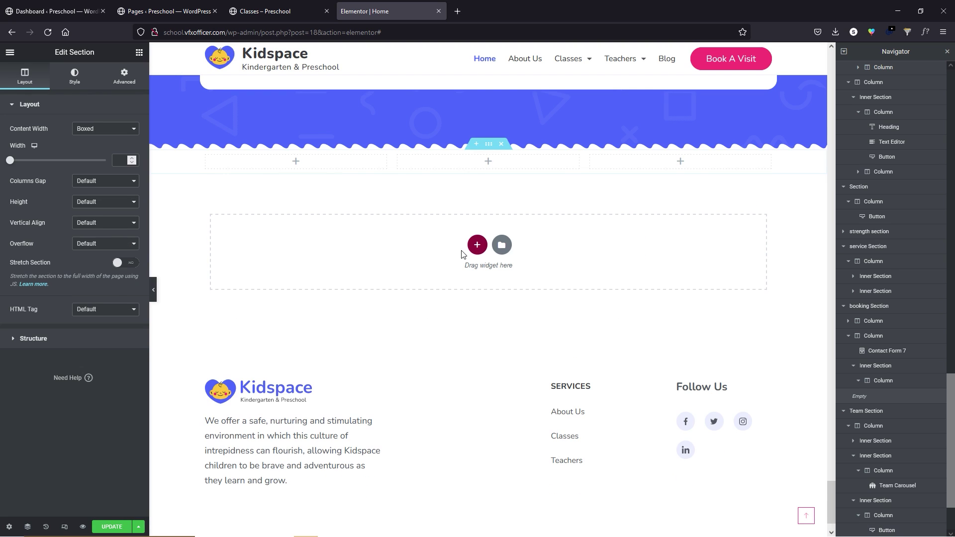
click(296, 162)
drag(103, 171, 337, 170)
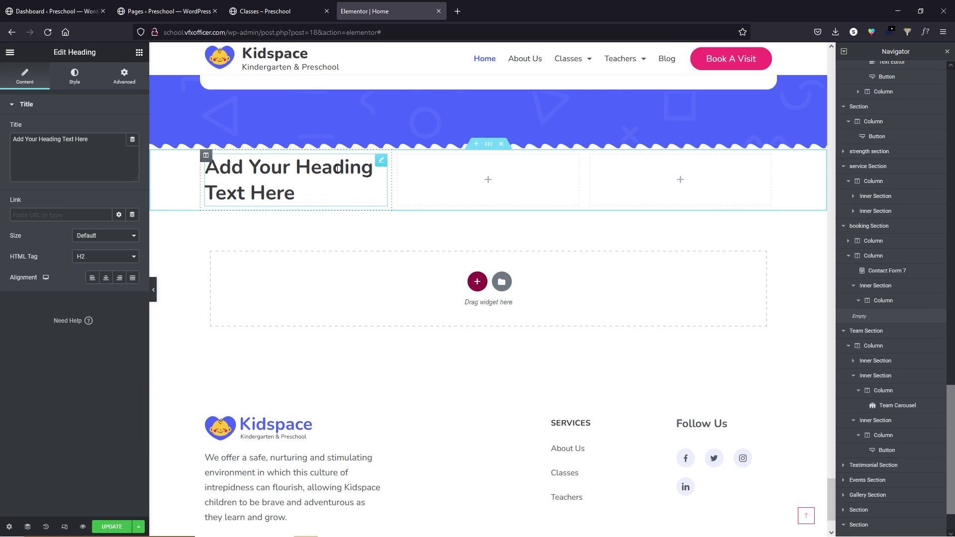
drag(297, 196, 458, 180)
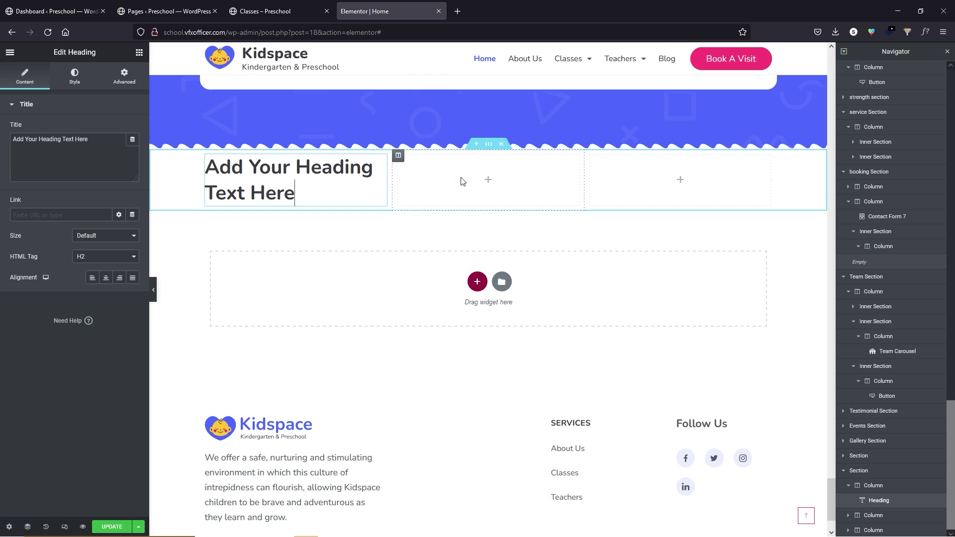
click(488, 182)
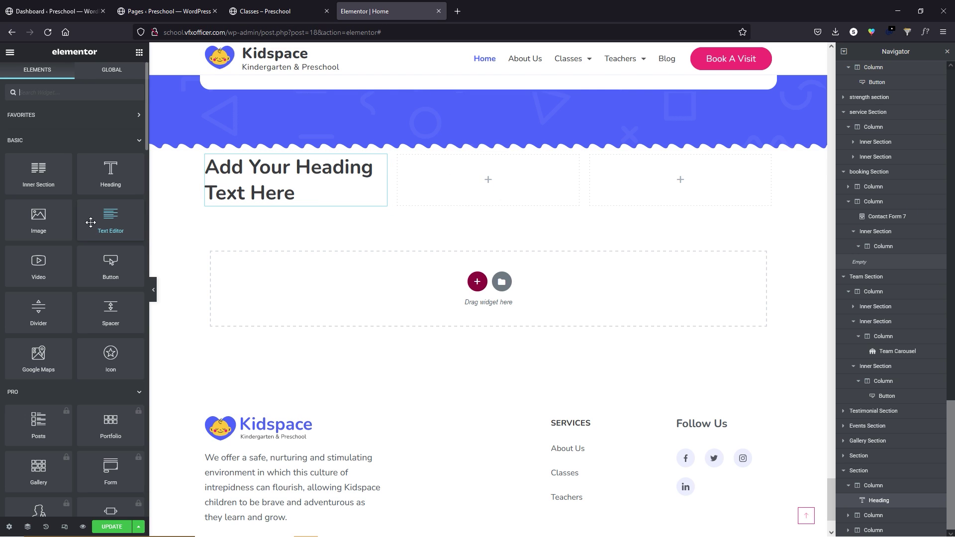
drag(111, 266, 500, 202)
click(681, 181)
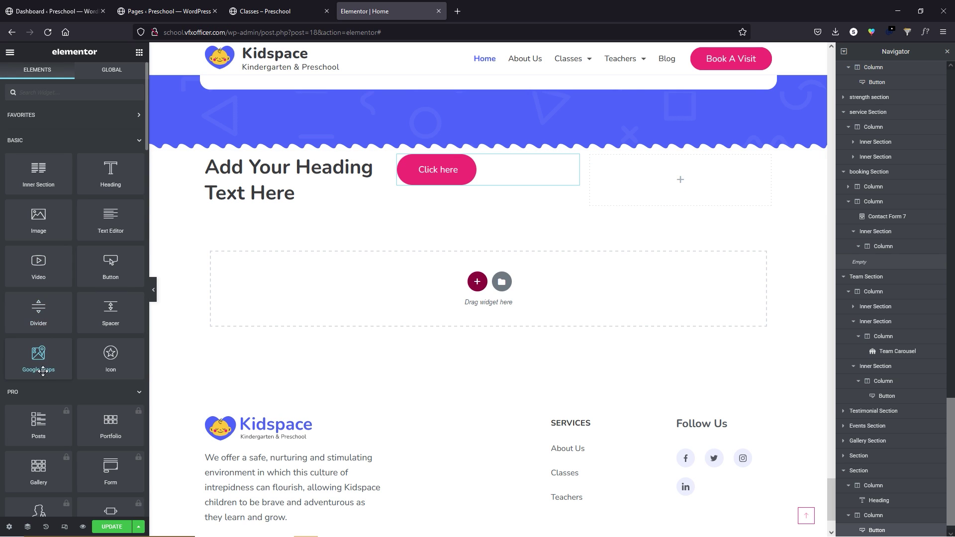
drag(49, 362, 654, 188)
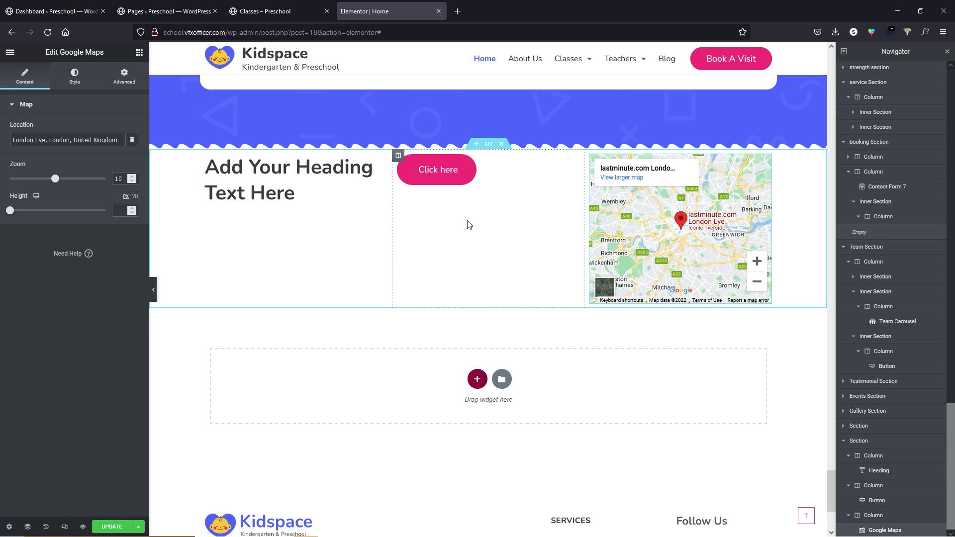
click(501, 144)
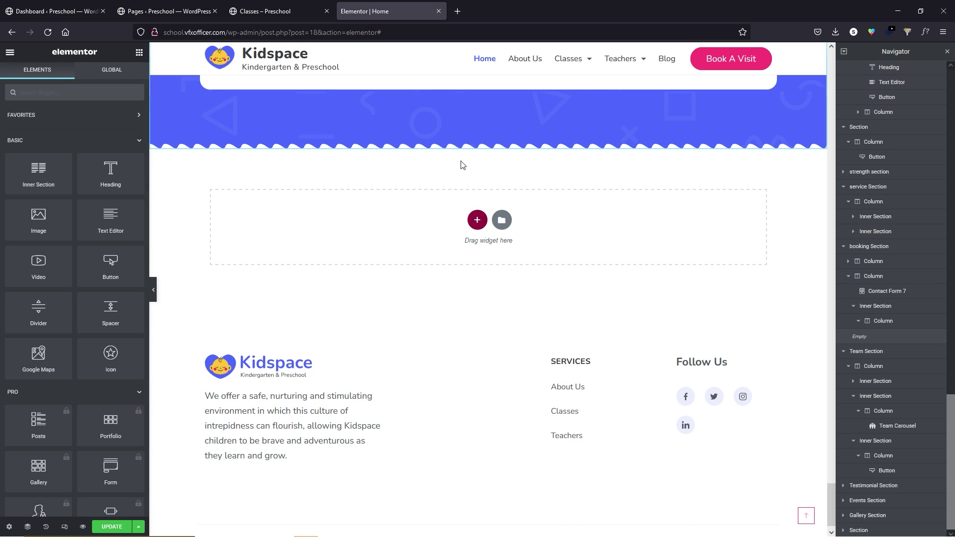
scroll(398, 278, up, 10)
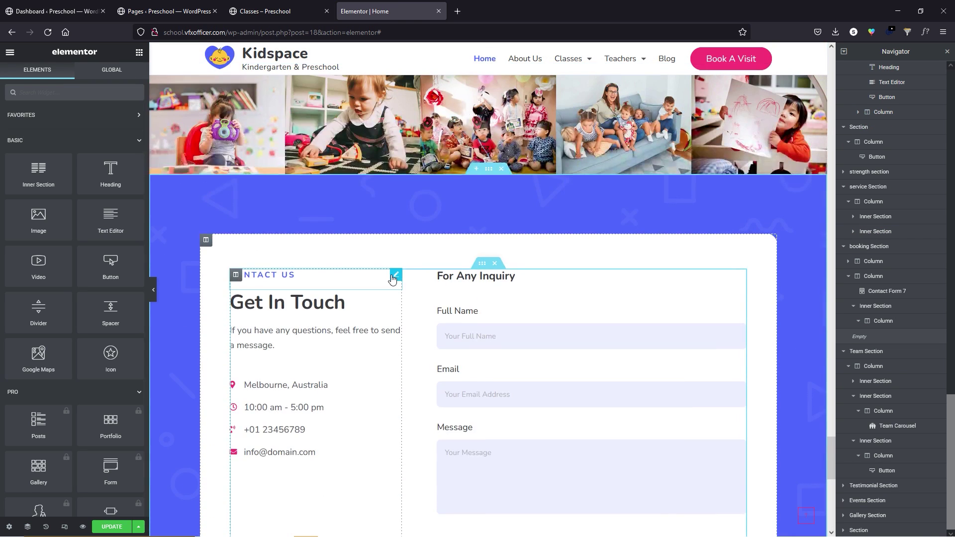
scroll(371, 289, up, 7)
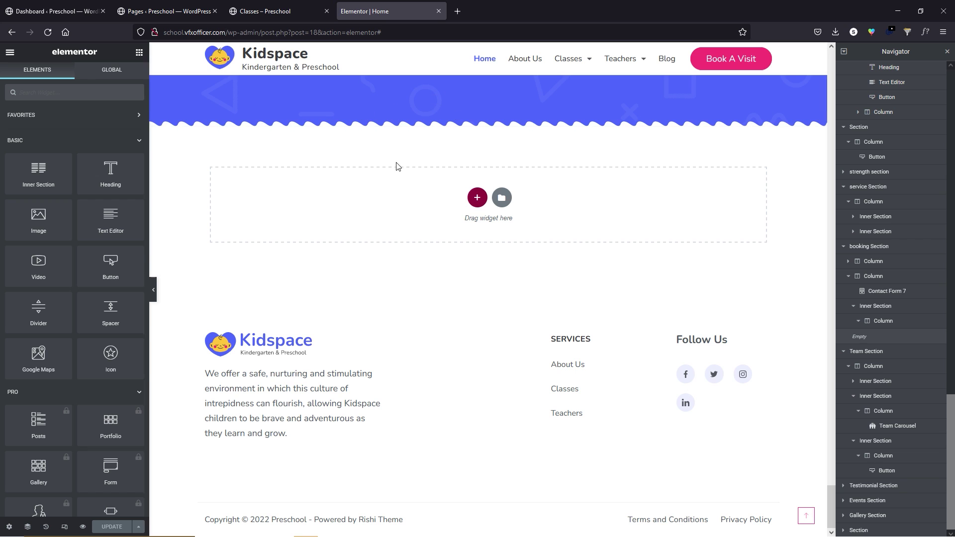
scroll(397, 238, up, 6)
scroll(184, 259, up, 6)
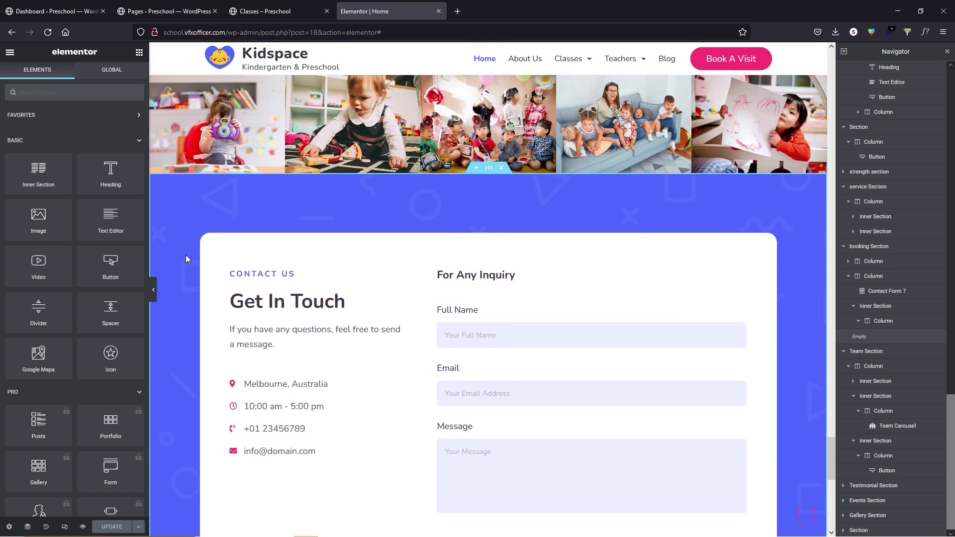
scroll(400, 234, up, 4)
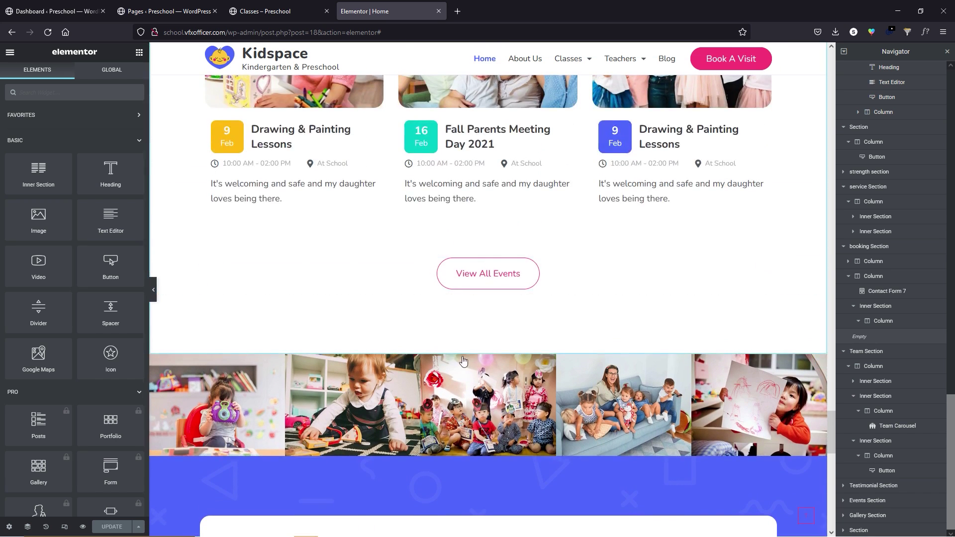
scroll(489, 349, down, 3)
click(489, 300)
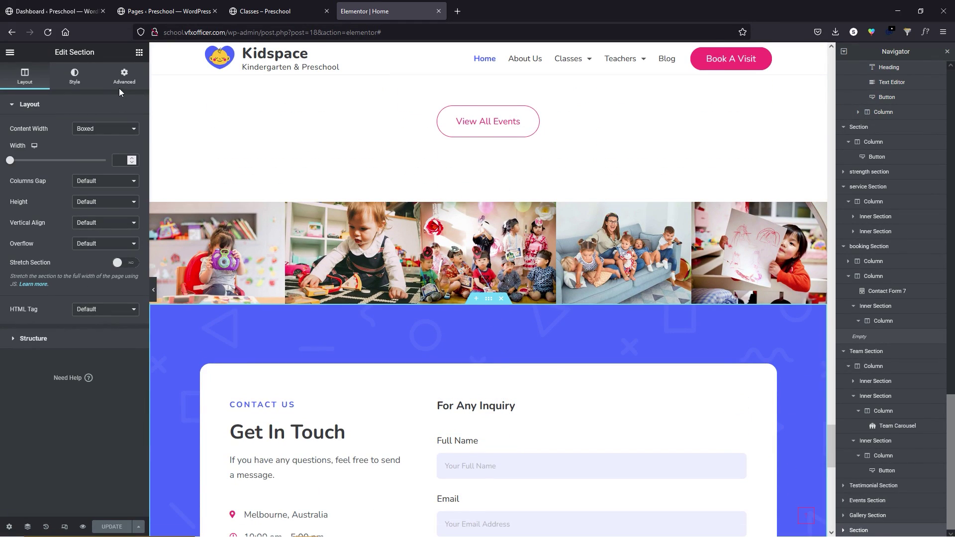
Step: Set the Get In Touch section's background colour to green #67C95D
click(75, 77)
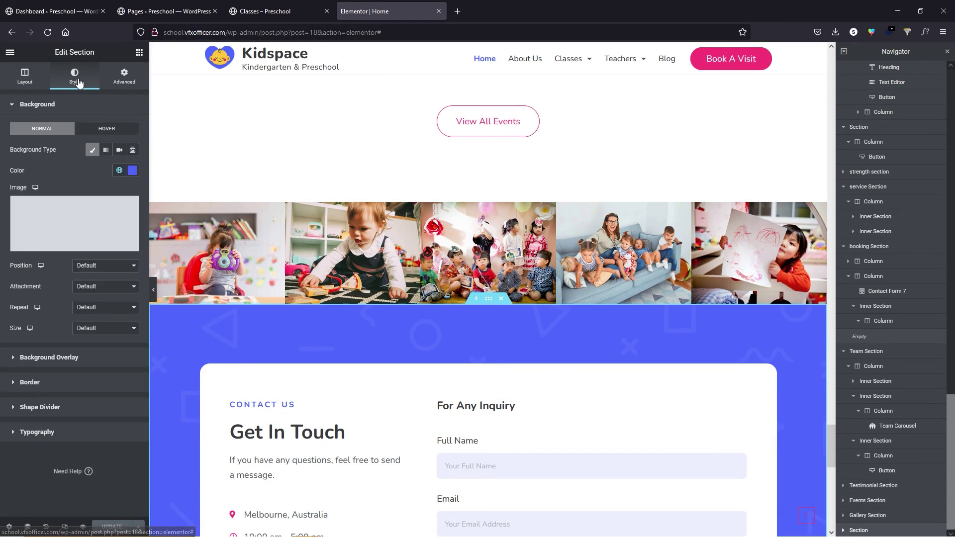
click(133, 171)
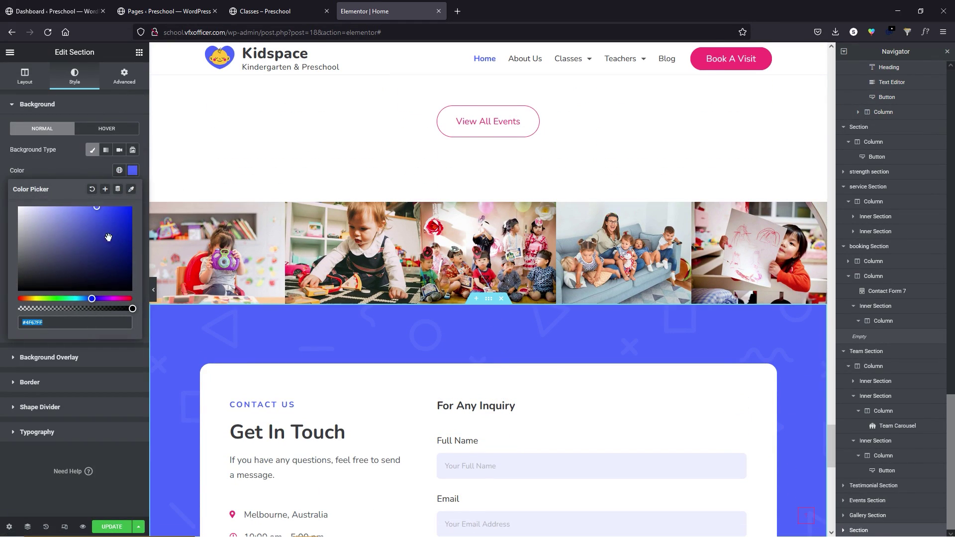
click(55, 299)
drag(72, 232, 80, 224)
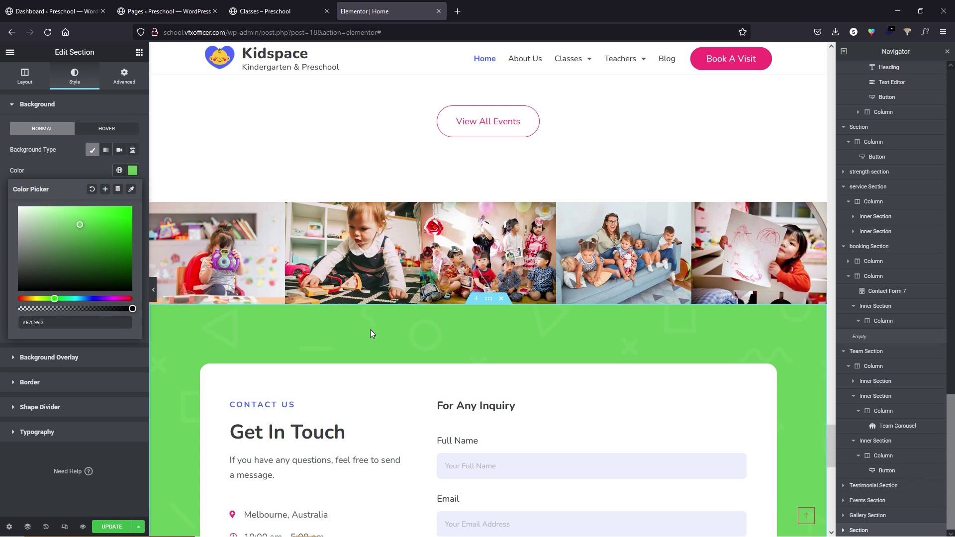
scroll(370, 329, down, 5)
scroll(273, 345, down, 1)
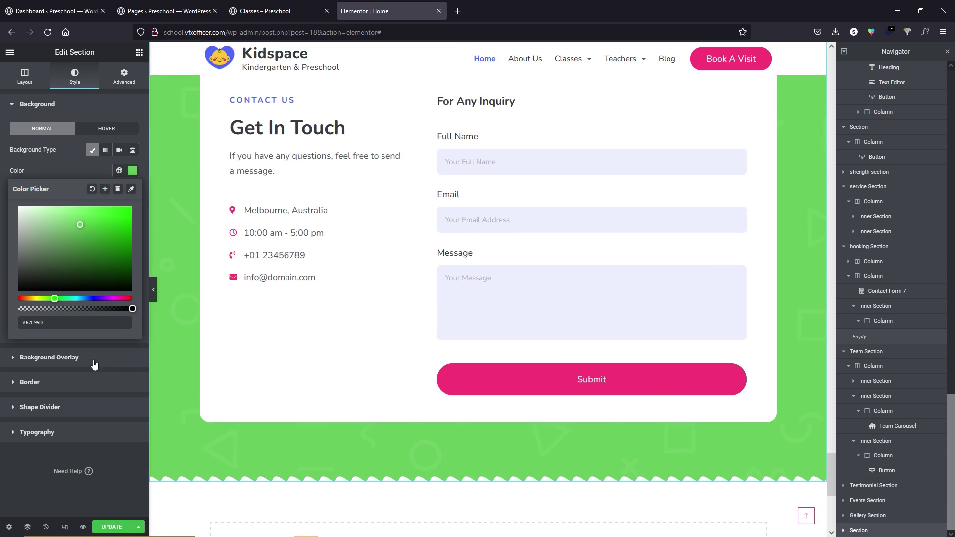
Step: Review the section's overlay, border, shape divider, typography and spacing settings
click(88, 358)
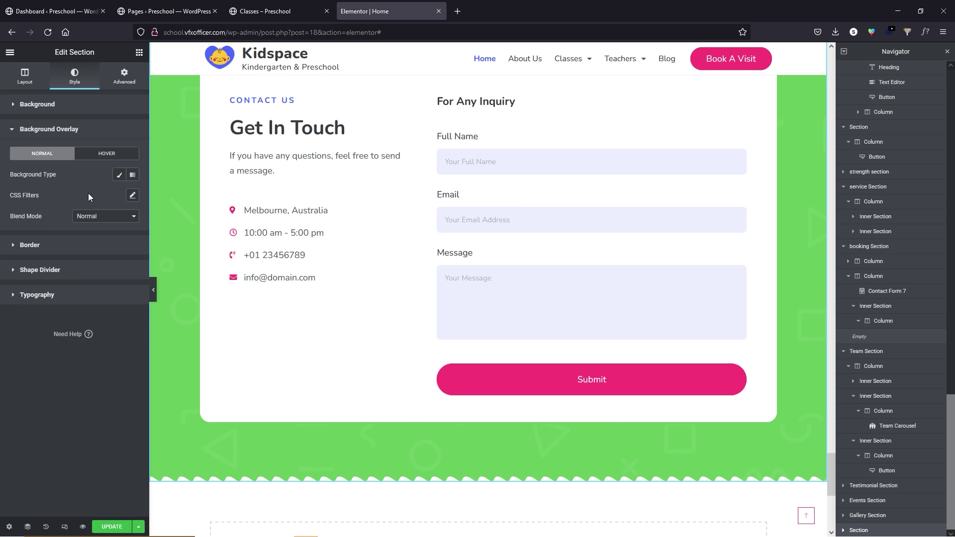
click(88, 305)
click(39, 290)
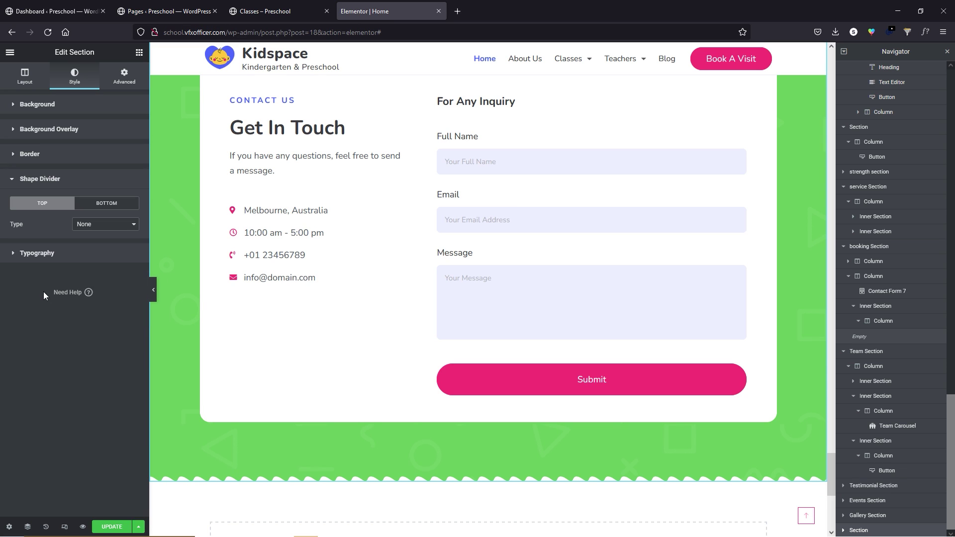
click(33, 255)
click(125, 77)
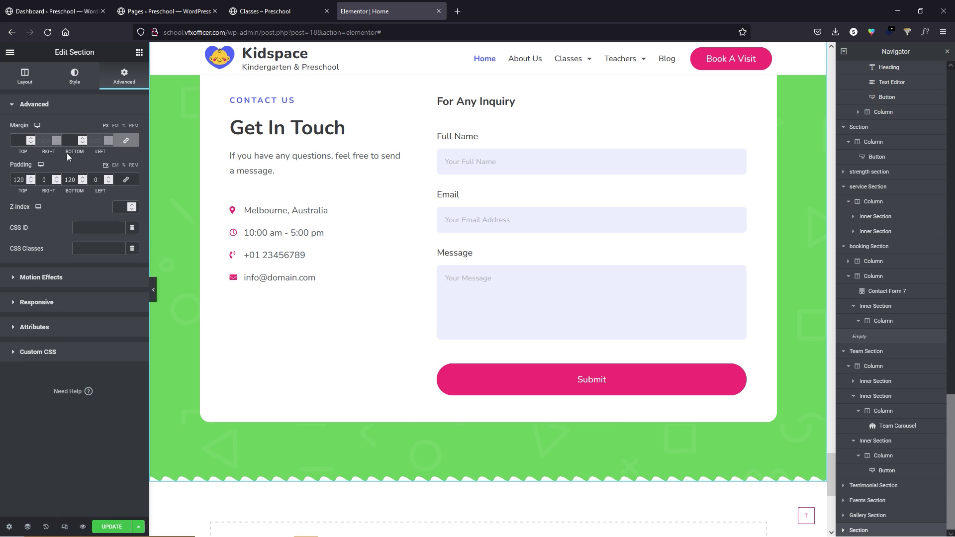
click(75, 75)
Step: Select the photo gallery section above and save the Home page with UPDATE
scroll(428, 269, up, 7)
click(428, 269)
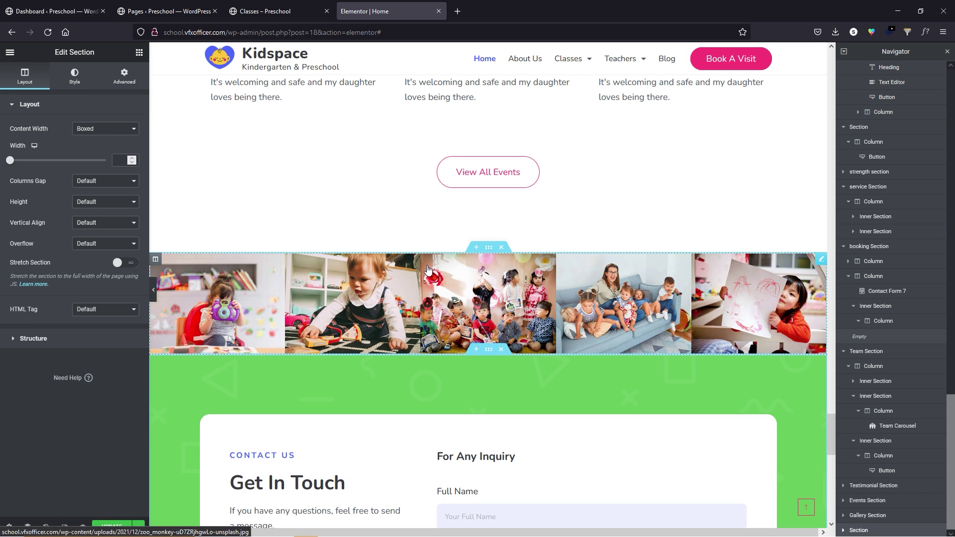
scroll(375, 343, up, 10)
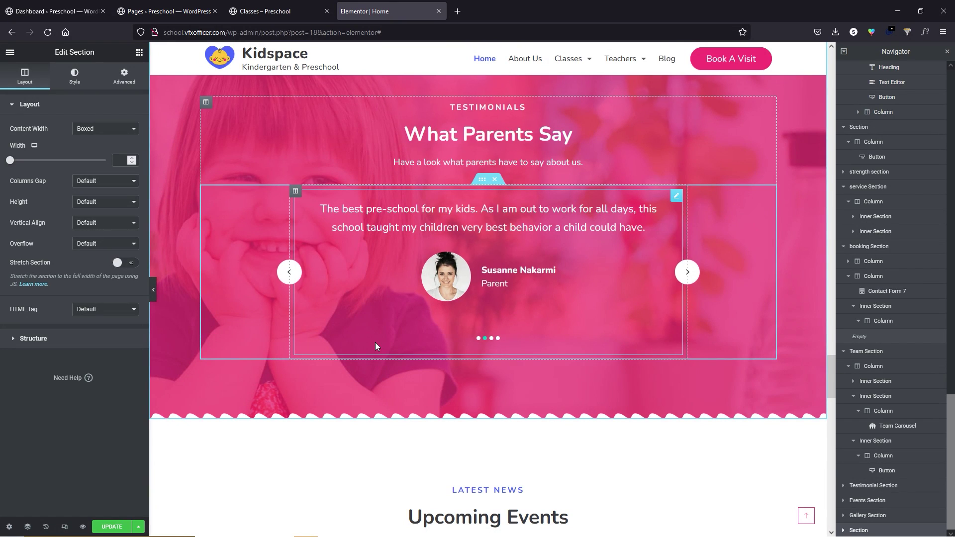
scroll(375, 342, up, 8)
click(124, 526)
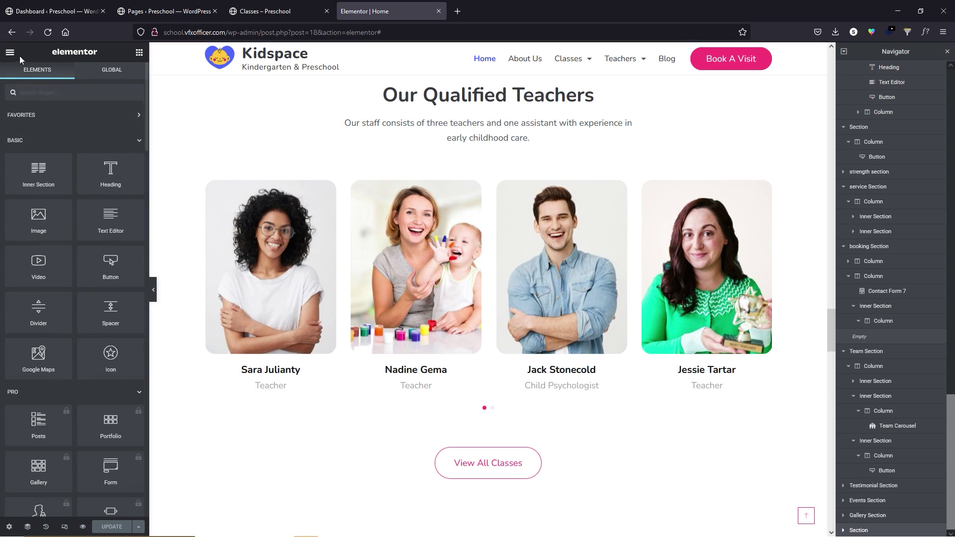
Step: Exit Elementor to the dashboard, close the extra tabs, and go to Appearance > Rishi Theme
click(10, 52)
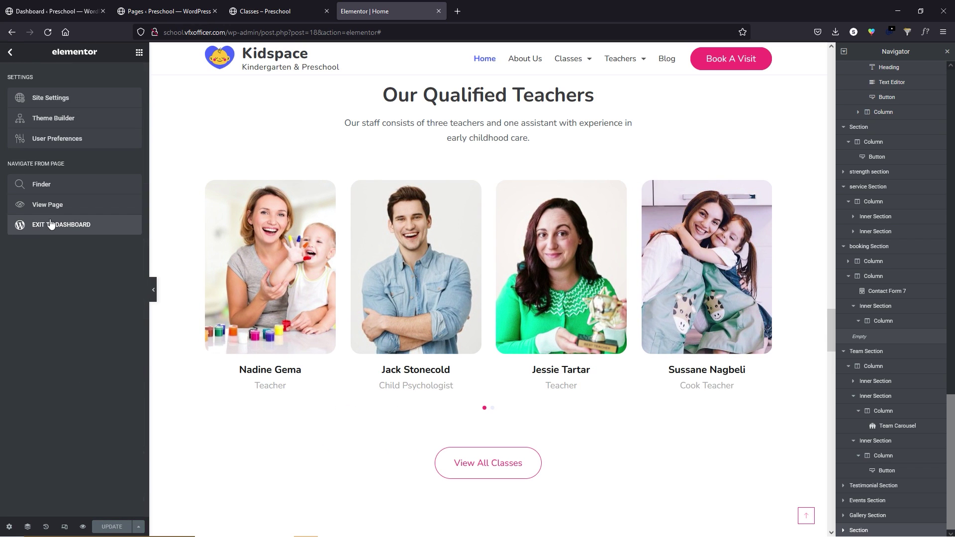
click(95, 235)
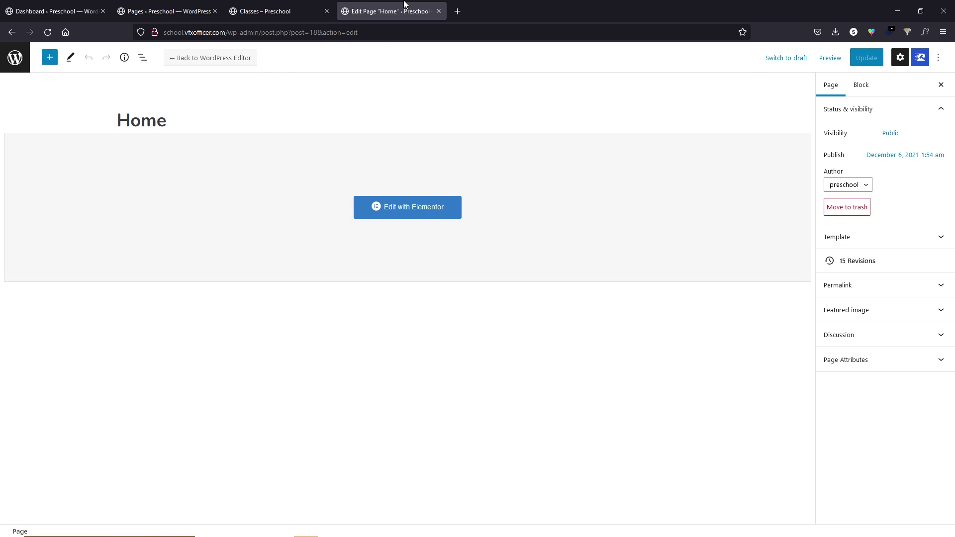
middle_click(404, 4)
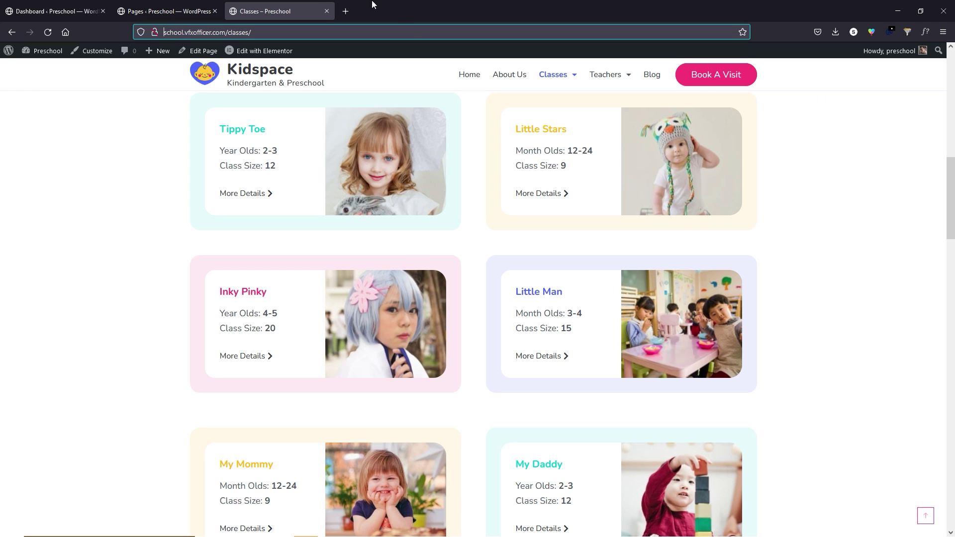
middle_click(296, 4)
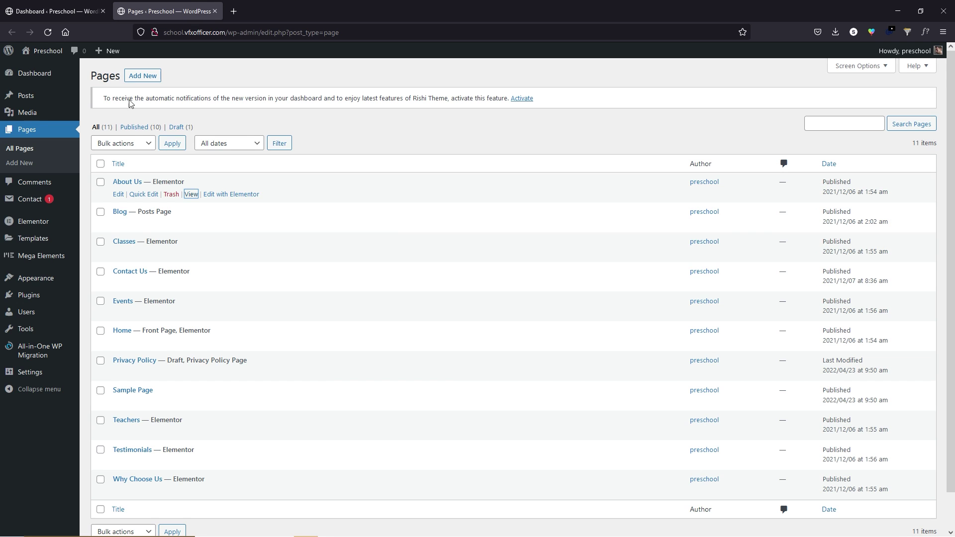
mouse_move(58, 284)
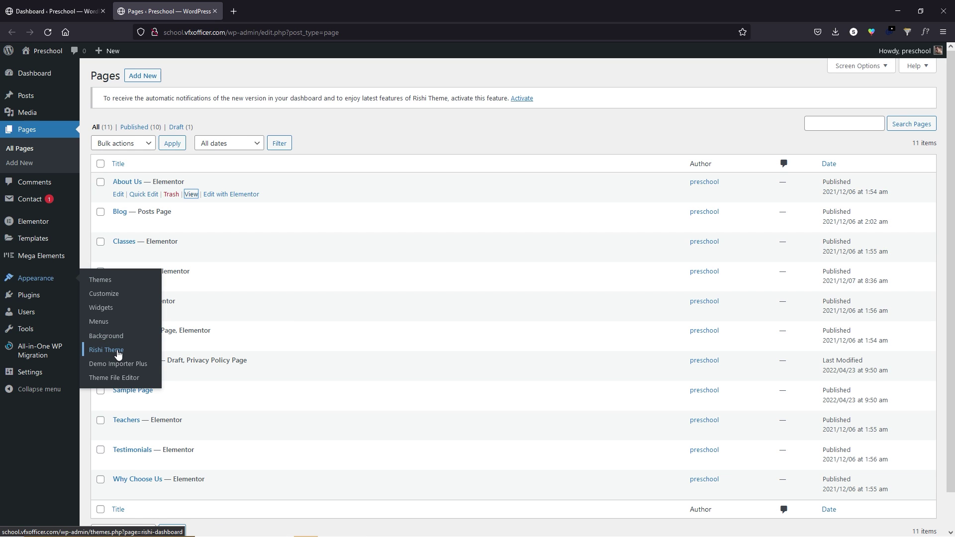
click(118, 350)
Step: Enter the Customizer header builder from Site Identity and select the header Button element
scroll(164, 283, down, 5)
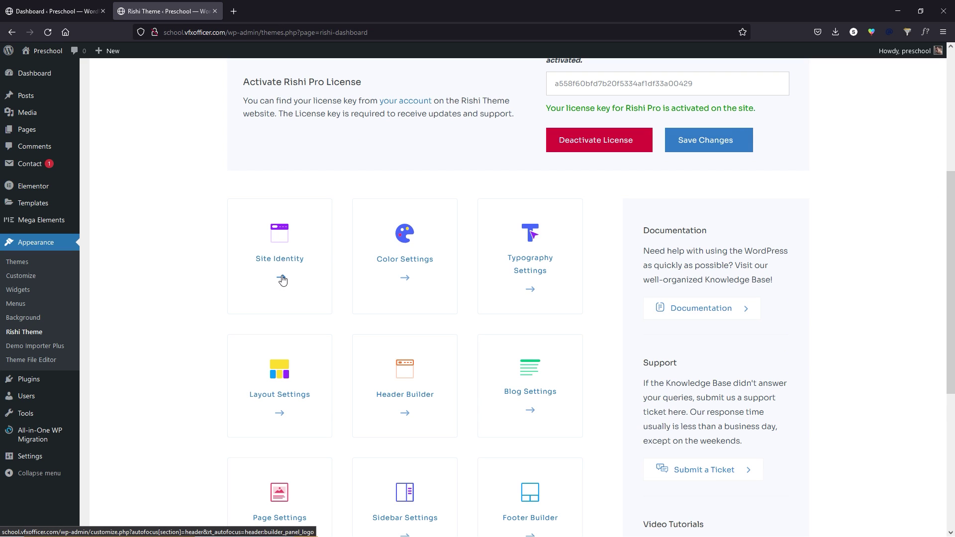
click(281, 280)
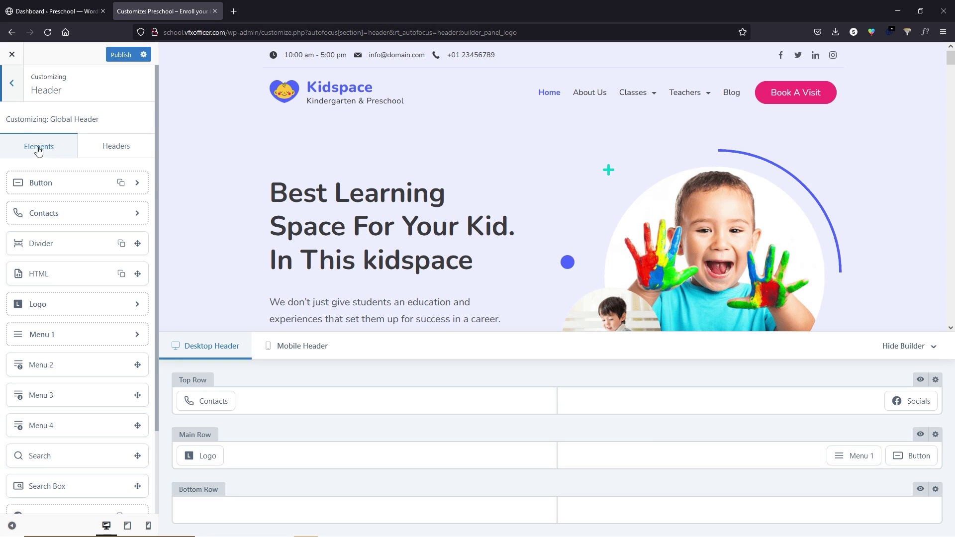
click(119, 148)
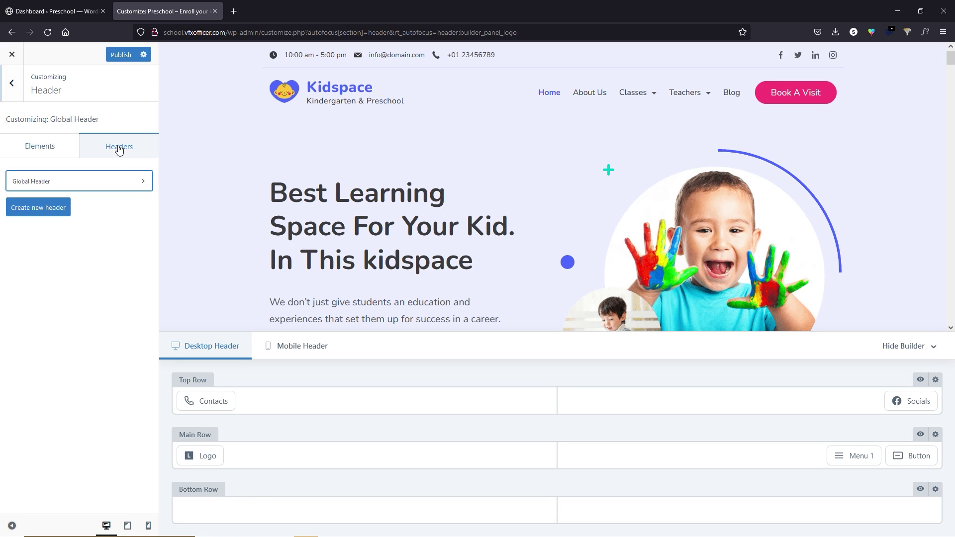
double_click(44, 149)
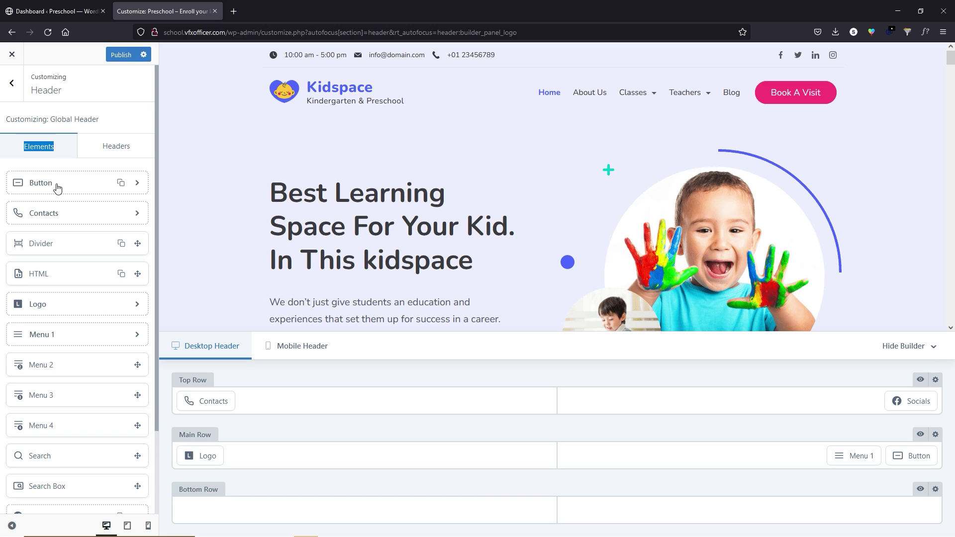
click(40, 183)
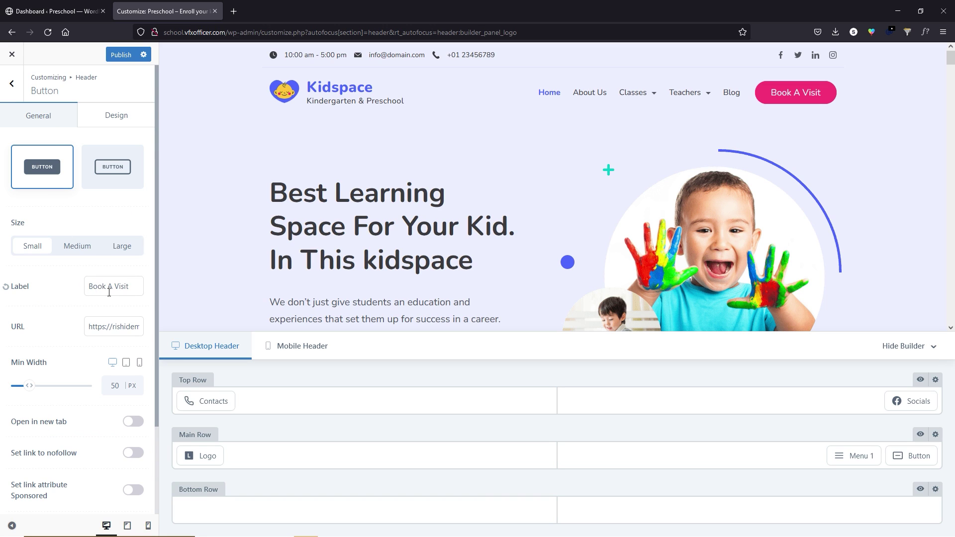
Step: Try outline style and larger sizes on the header button, keeping it filled and small
drag(124, 286, 107, 286)
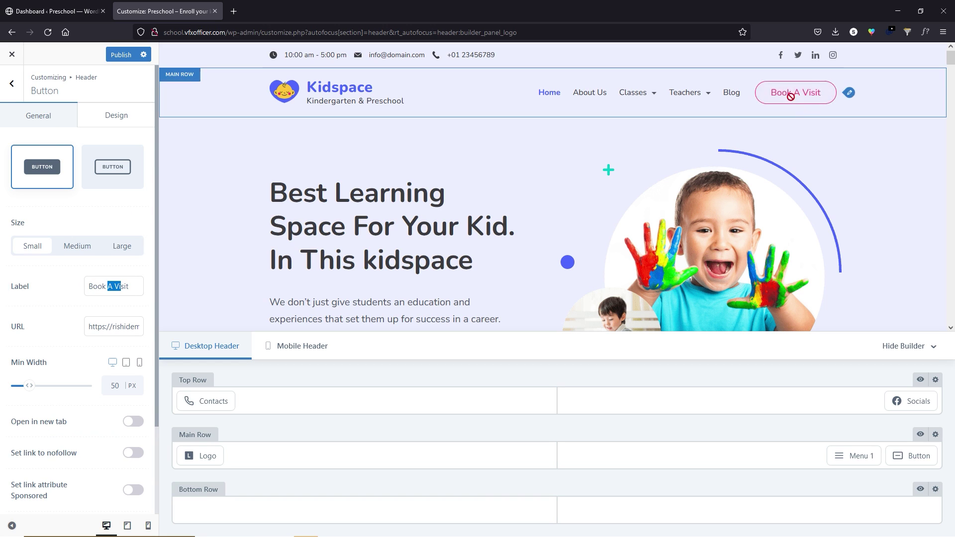
click(850, 98)
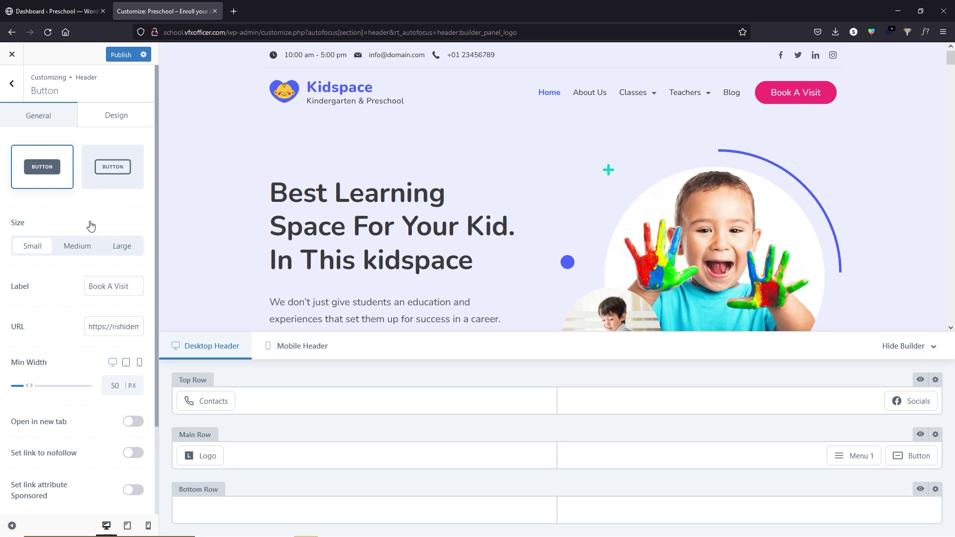
click(115, 171)
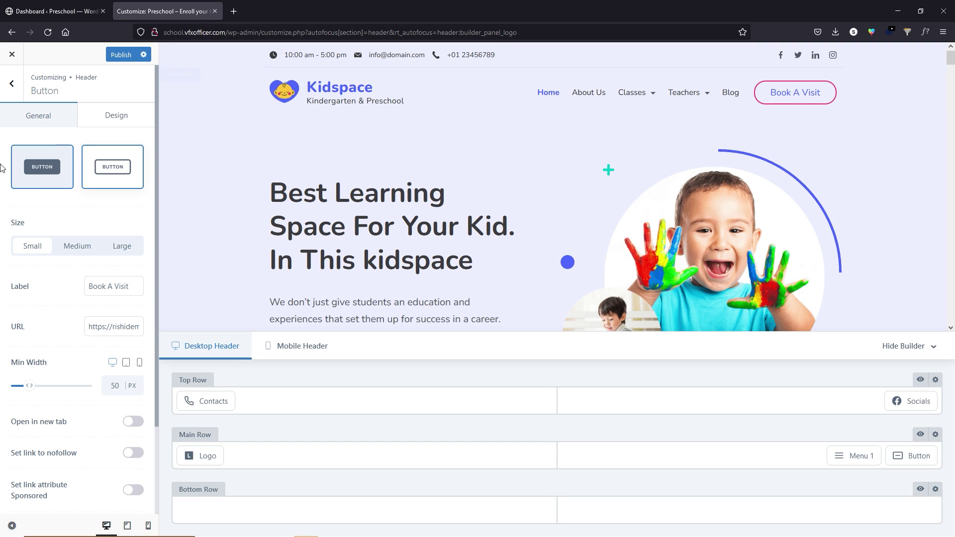
click(42, 168)
click(78, 246)
click(122, 248)
click(32, 247)
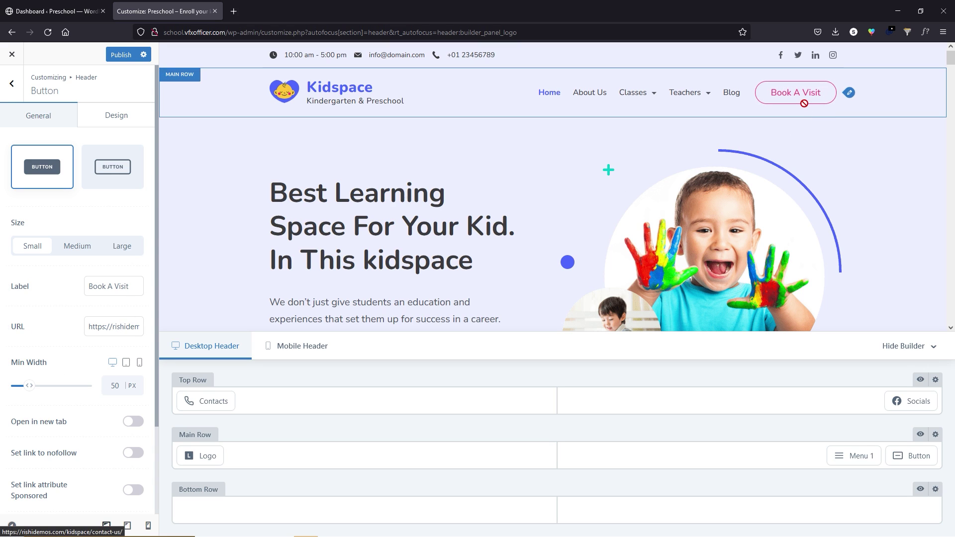
scroll(30, 284, down, 2)
mouse_move(30, 284)
mouse_down()
mouse_move(58, 292)
mouse_move(27, 286)
mouse_up()
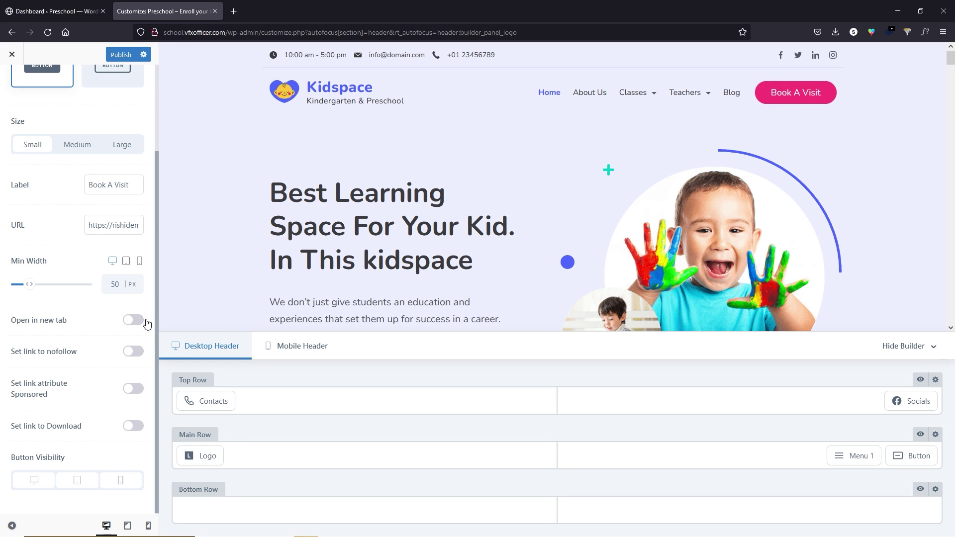
Step: Make the button link open in a new tab with nofollow, and publish
click(132, 326)
click(134, 354)
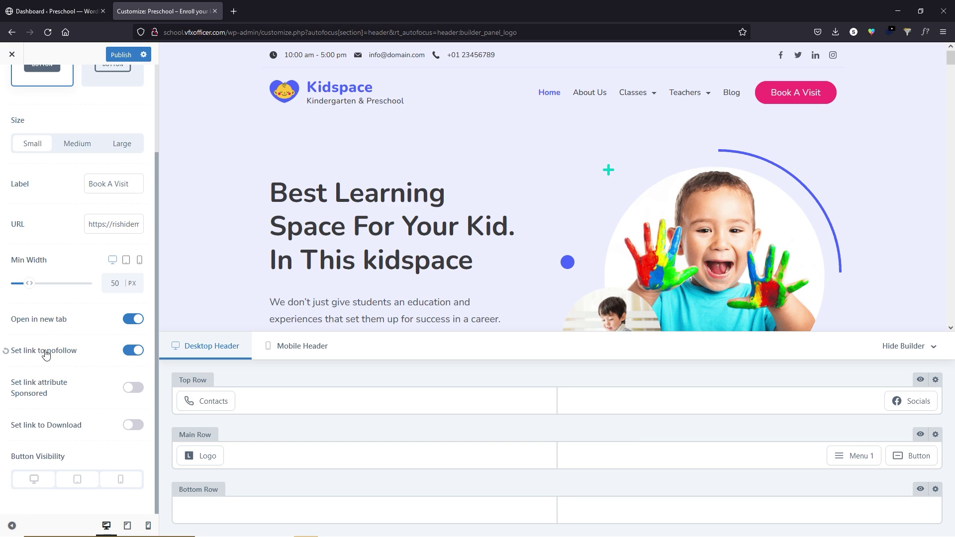
scroll(112, 282, up, 4)
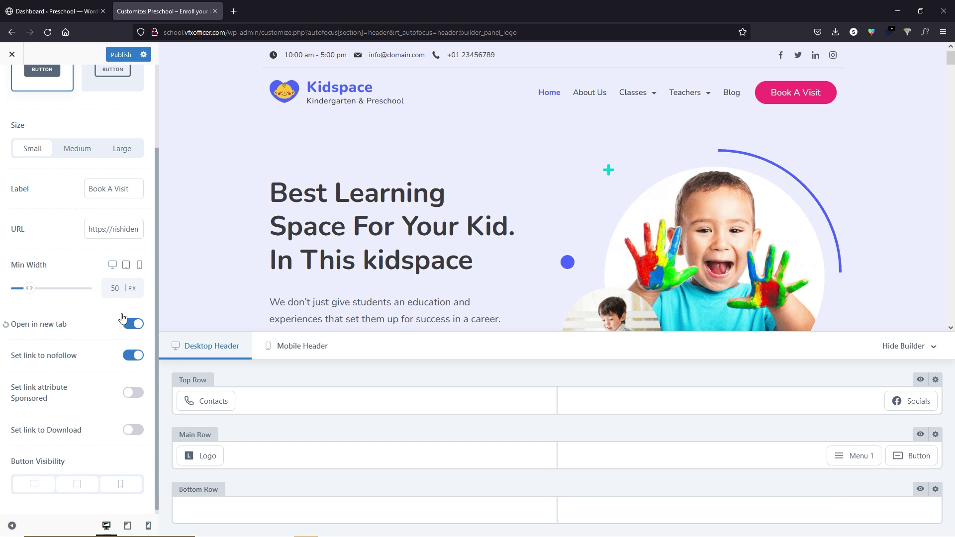
click(121, 56)
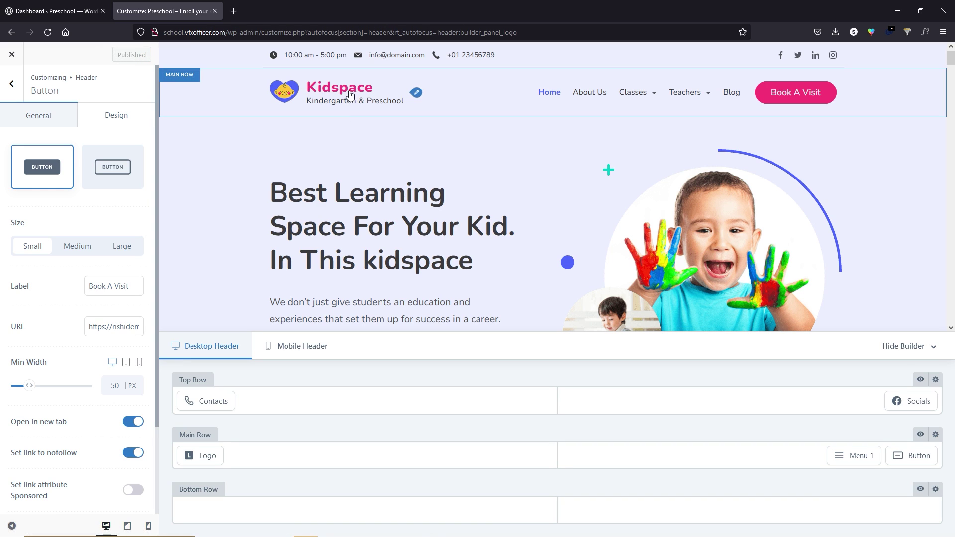
click(417, 94)
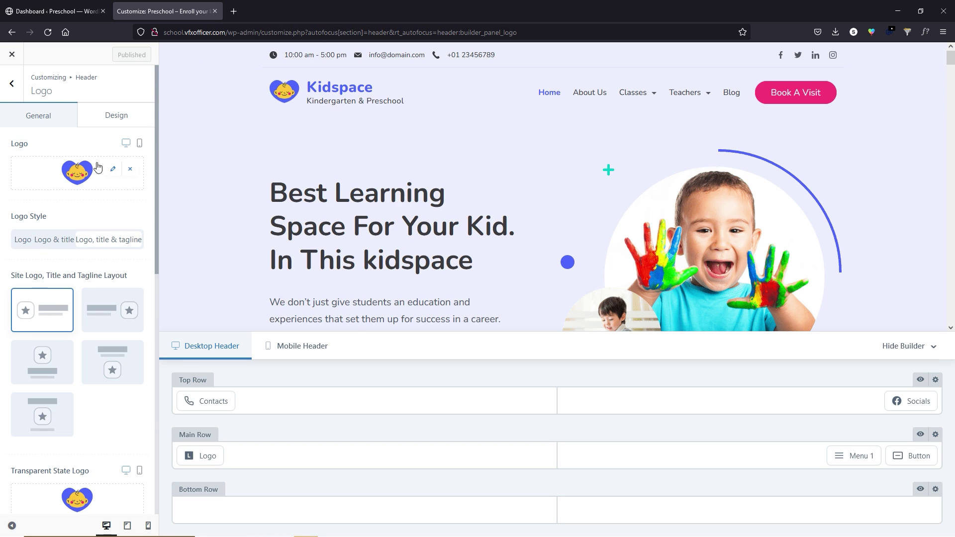
Step: Upload Natykid logo.png and set it as the header logo
mouse_move(76, 170)
click(112, 171)
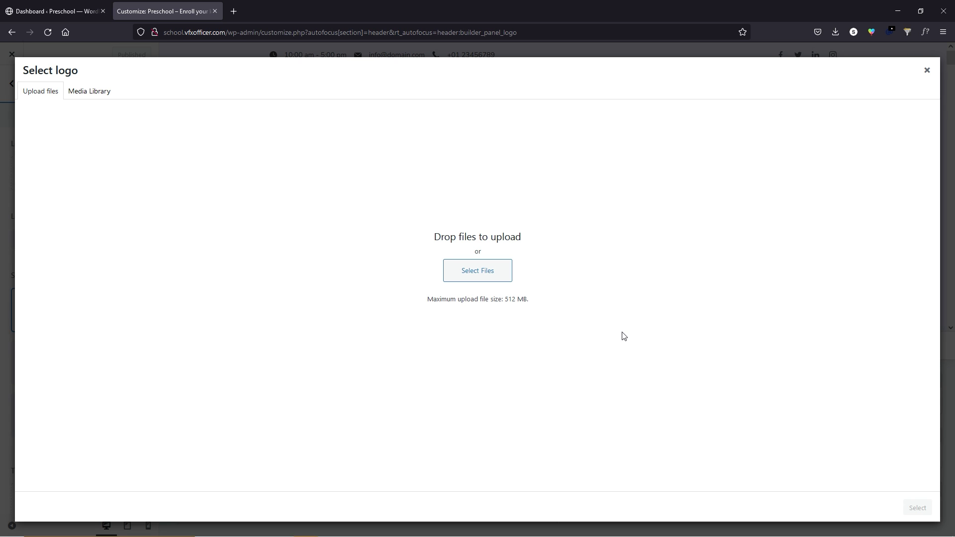
key(alt+Tab)
drag(673, 177, 493, 295)
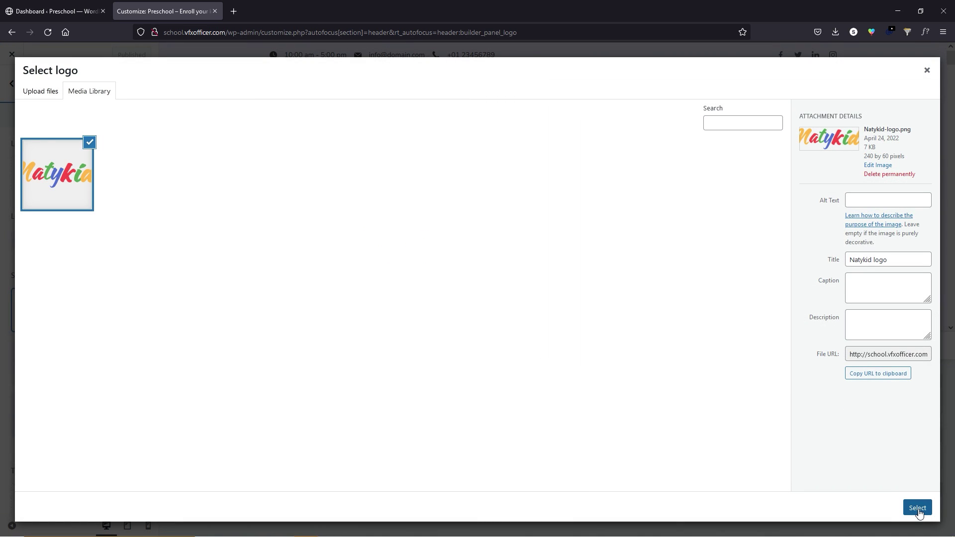
click(918, 508)
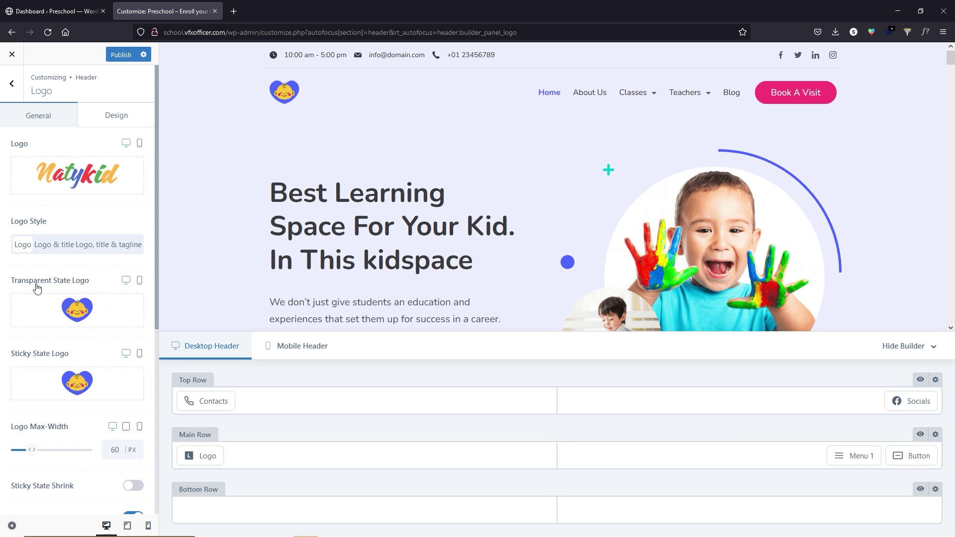
Step: Use the Natykid image for the Transparent State and Sticky State logos
click(112, 307)
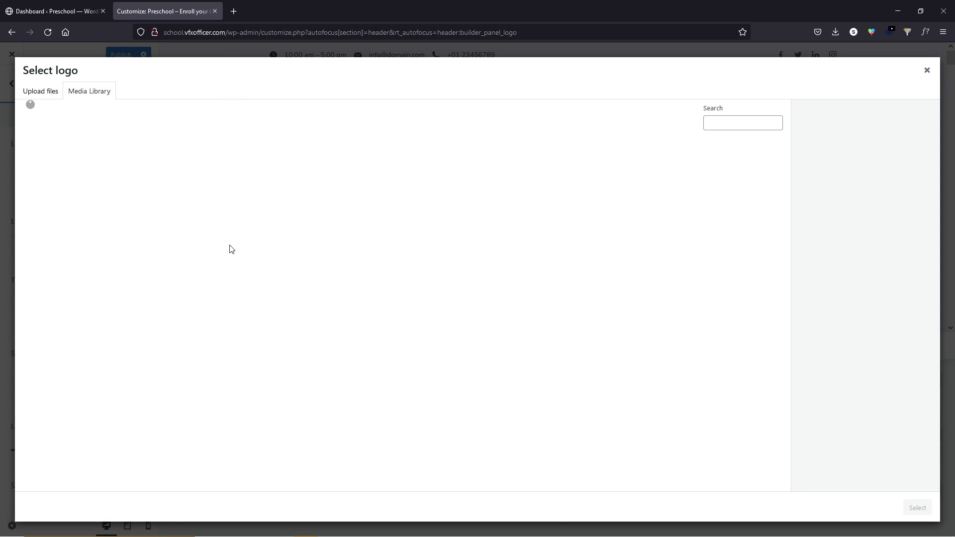
click(54, 166)
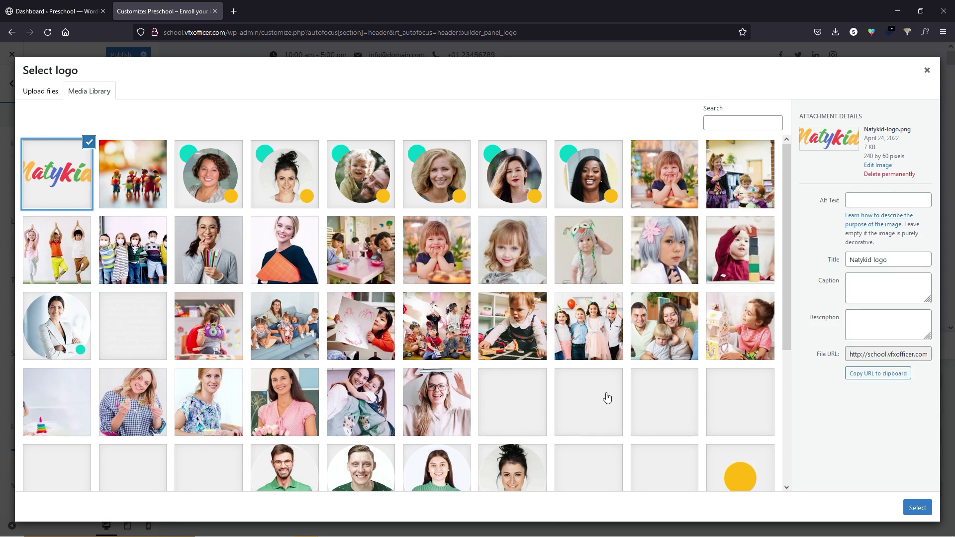
click(919, 508)
scroll(76, 341, down, 1)
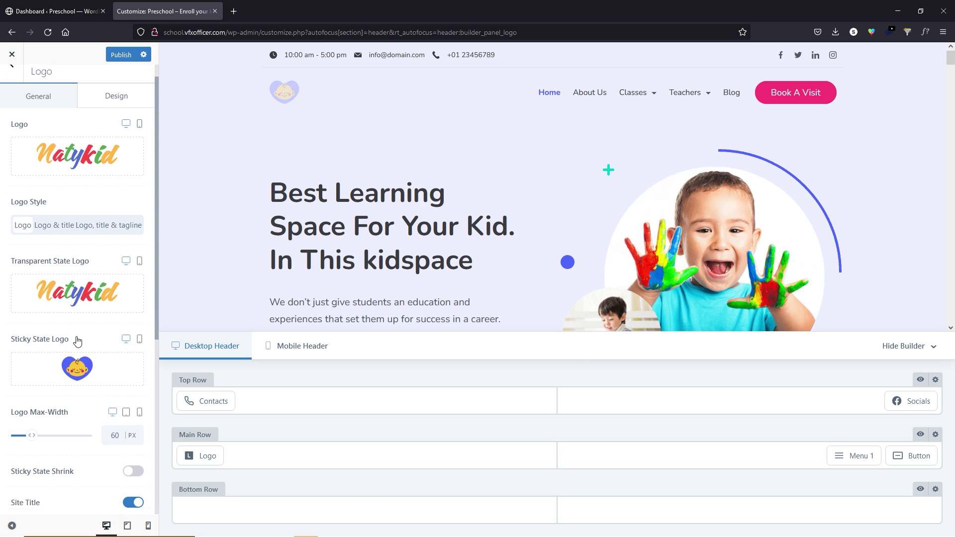
mouse_move(94, 336)
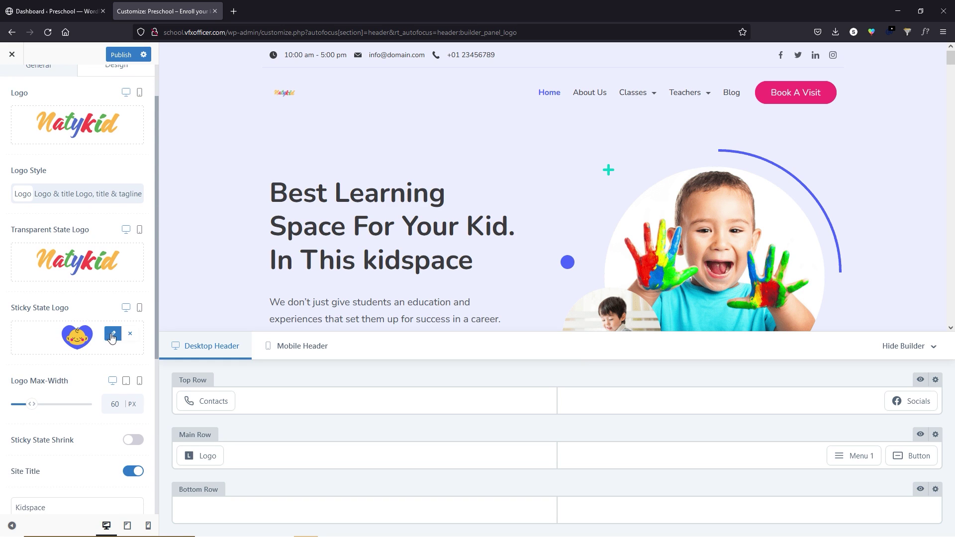
click(112, 335)
click(60, 178)
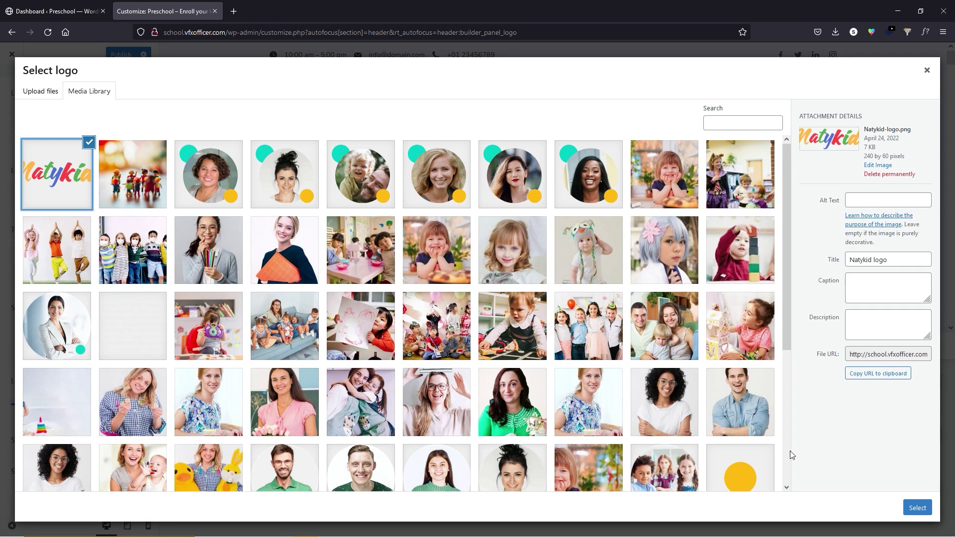
click(929, 511)
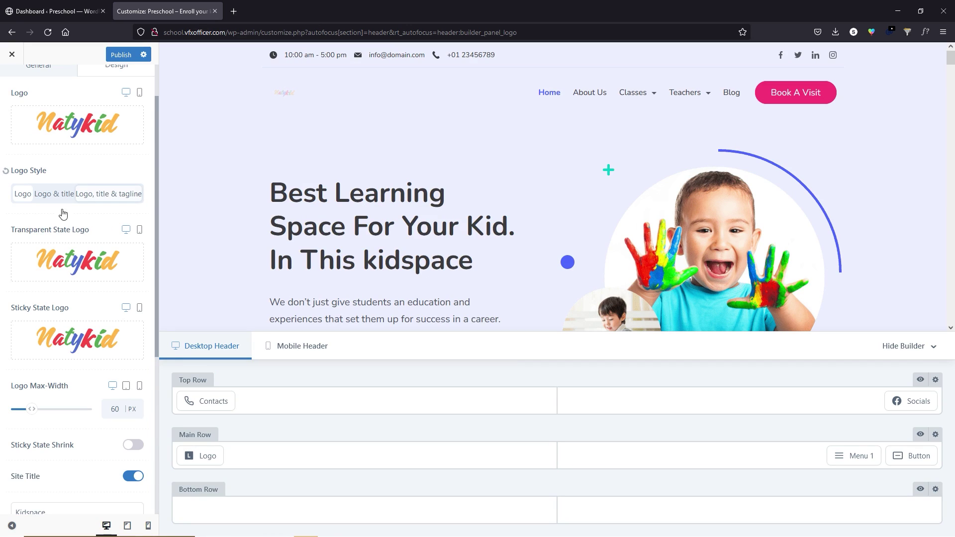
scroll(44, 229, down, 1)
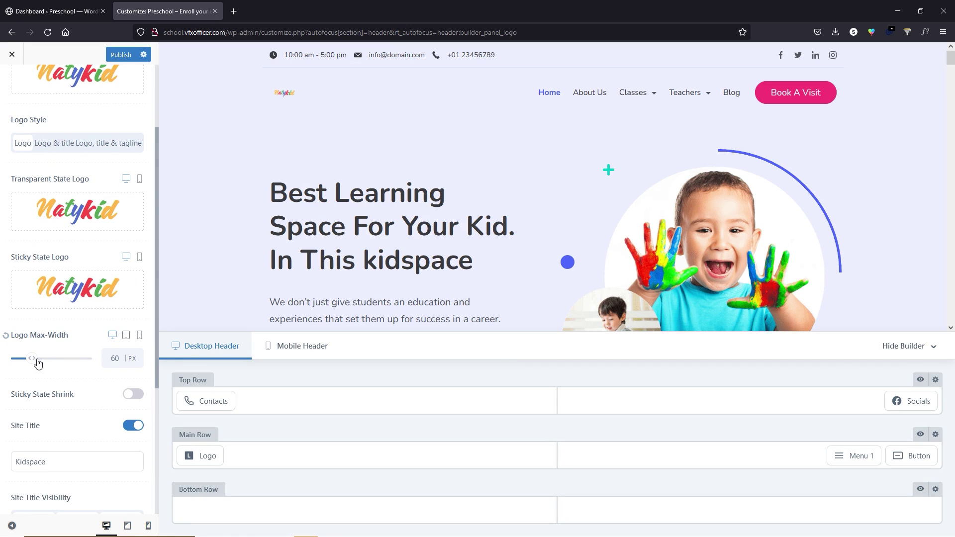
Step: Widen the header logo to 300 px and rename the site title from Kidspace to Natykids
drag(31, 360, 98, 368)
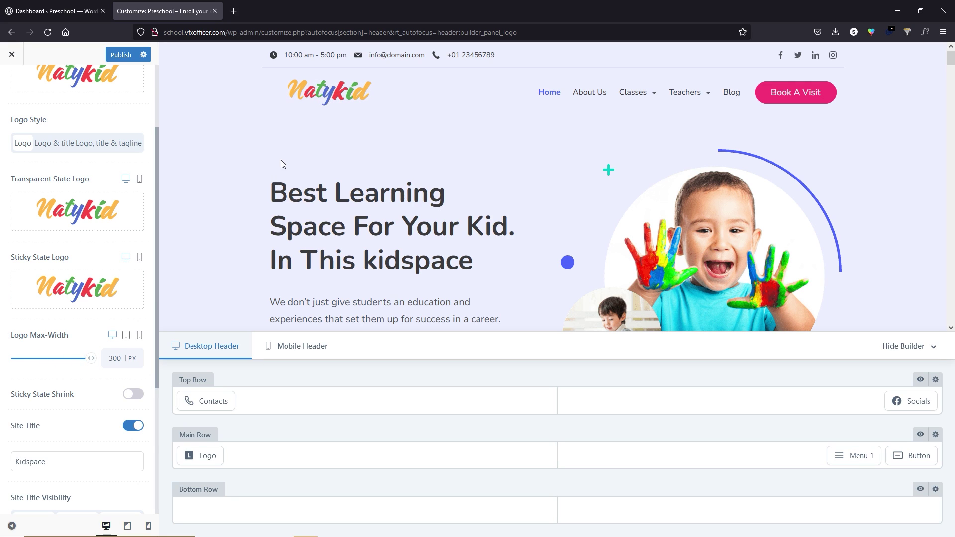
scroll(114, 294, down, 2)
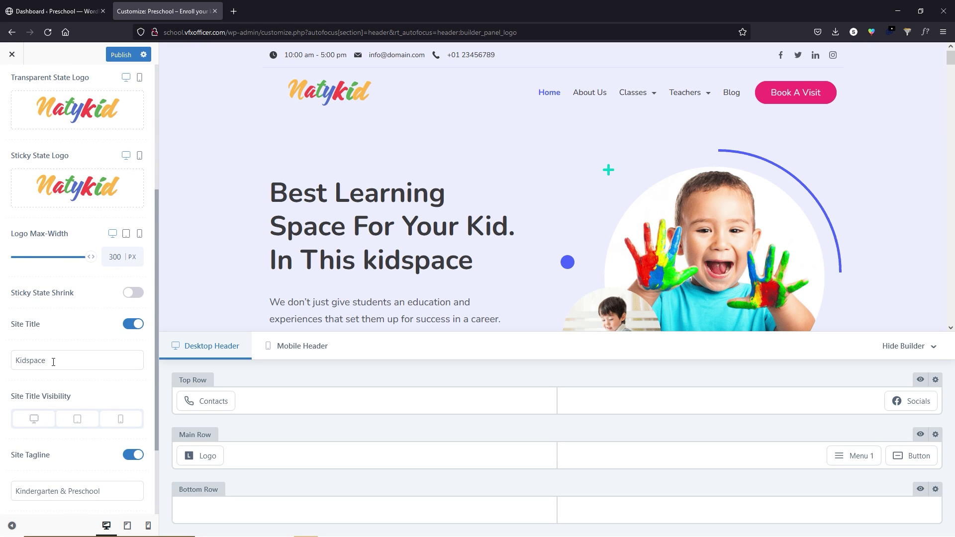
drag(54, 362, 8, 368)
text(Natykids)
Step: Toggle the tagline's desktop visibility and publish the changes
scroll(34, 301, down, 2)
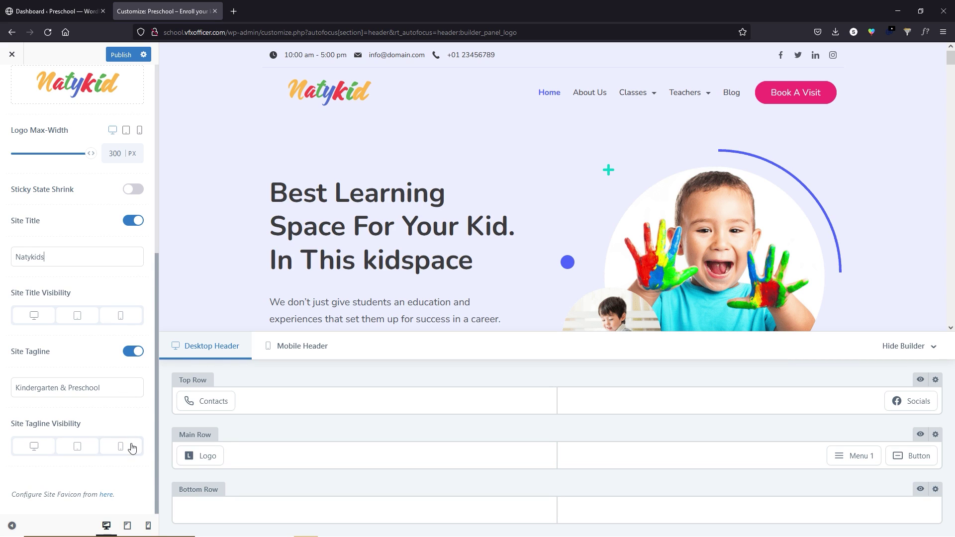
click(34, 446)
click(120, 58)
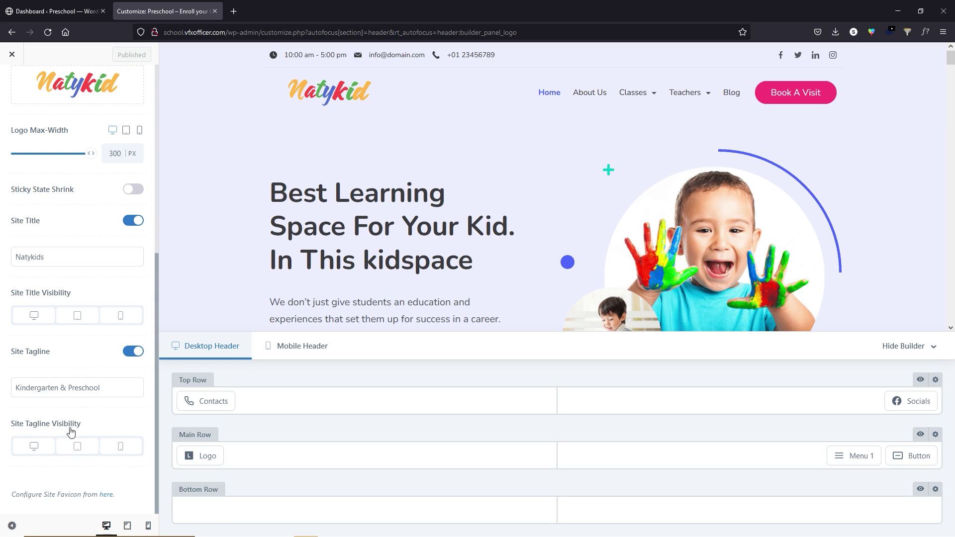
click(106, 495)
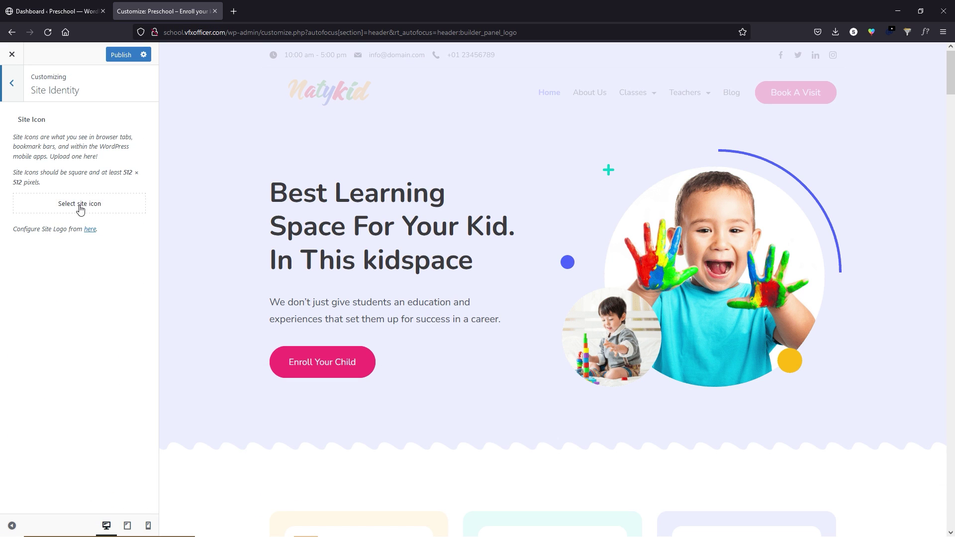
Step: Crop the Natykid logo as the site icon, publish it, and return to the main Customizer panel
click(83, 208)
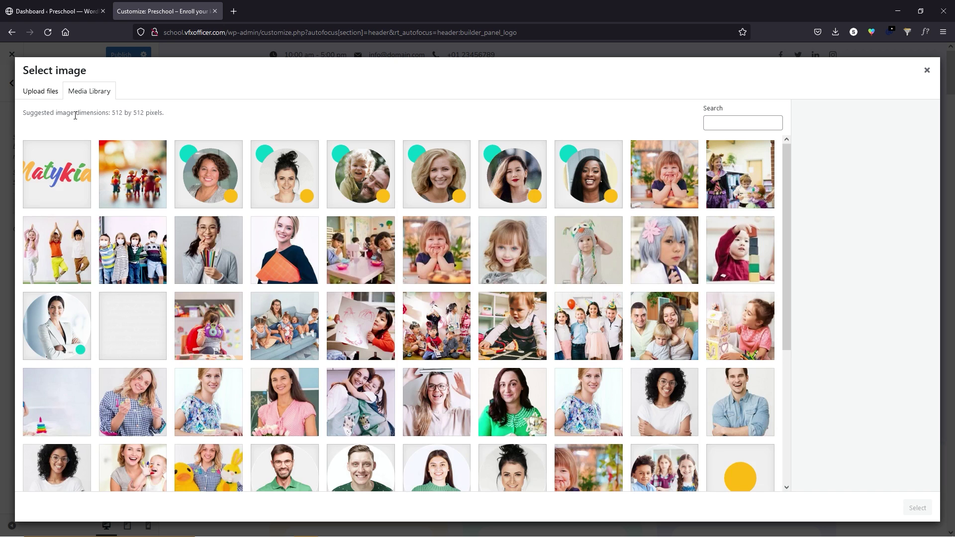
click(72, 184)
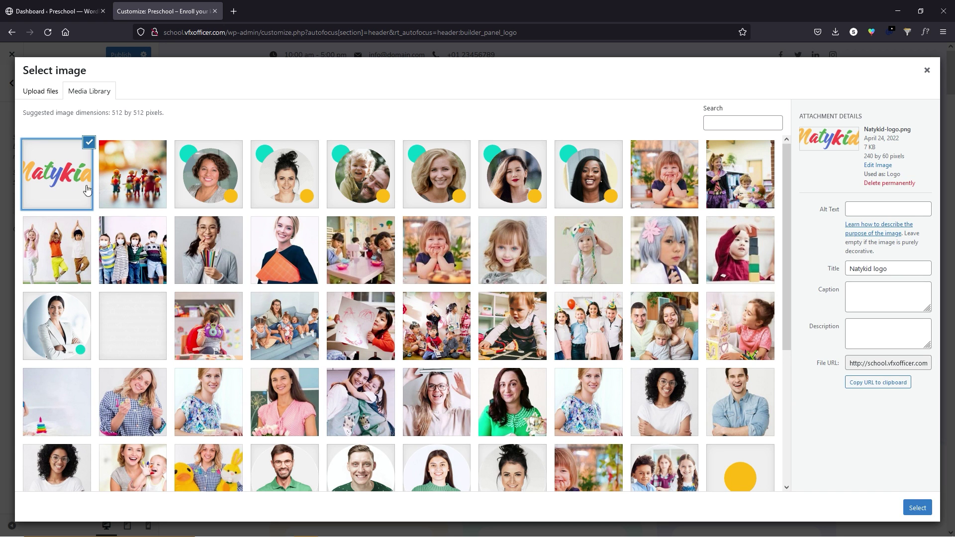
click(909, 506)
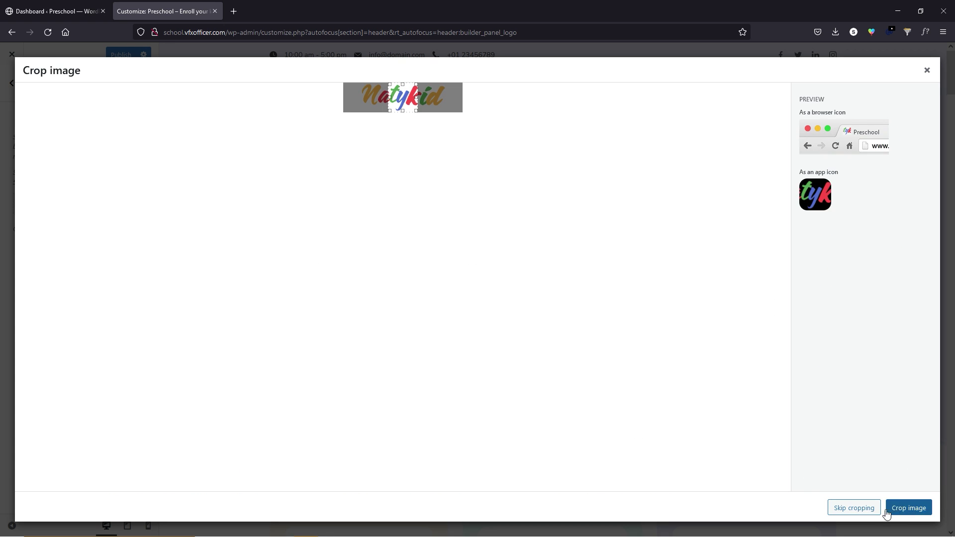
click(902, 506)
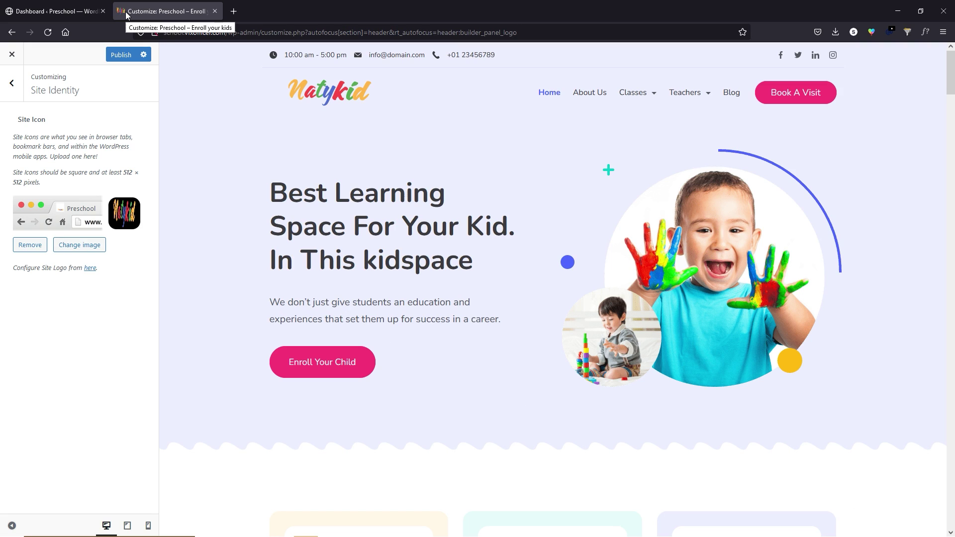
click(121, 56)
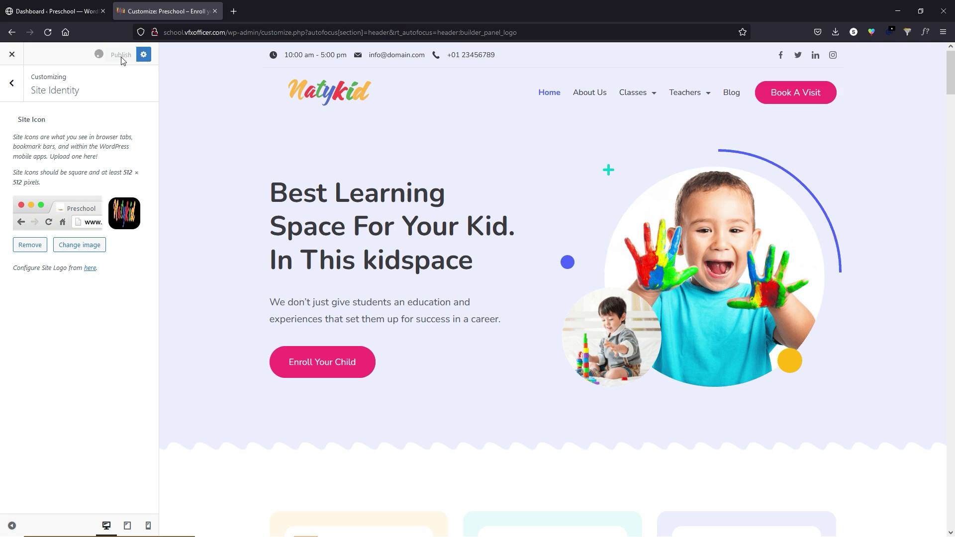
click(16, 90)
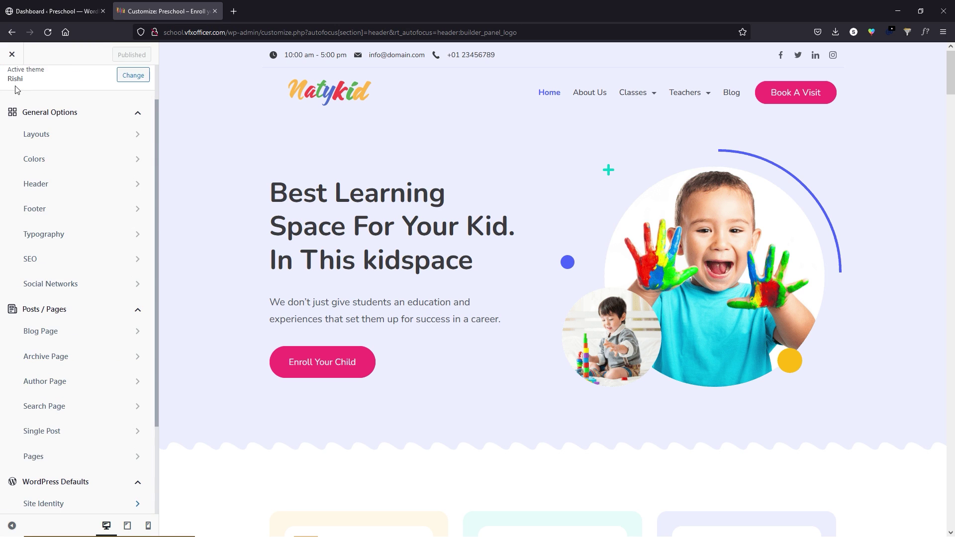
Step: Set the header top row to 45 px minimum height with Default container width
click(185, 52)
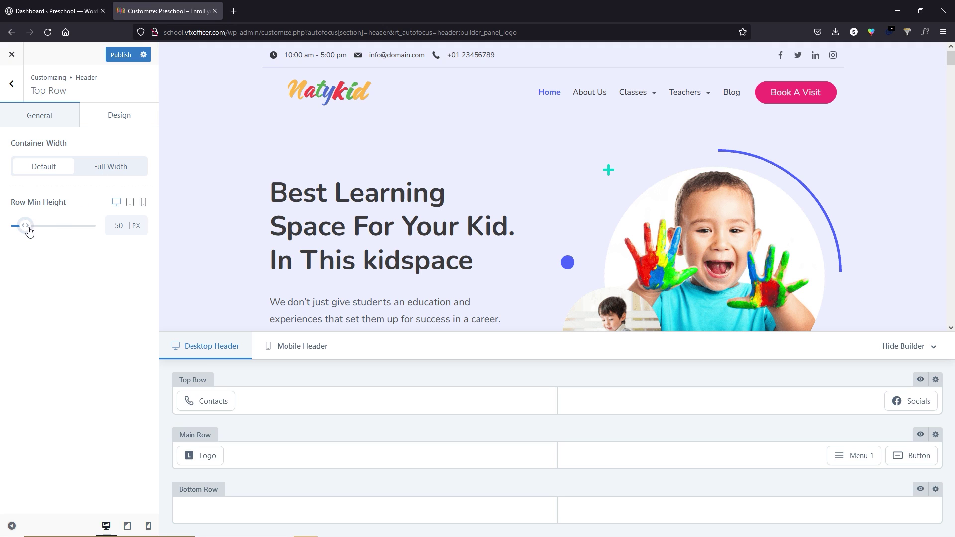
mouse_move(28, 229)
mouse_down()
mouse_move(53, 230)
mouse_move(19, 230)
mouse_up()
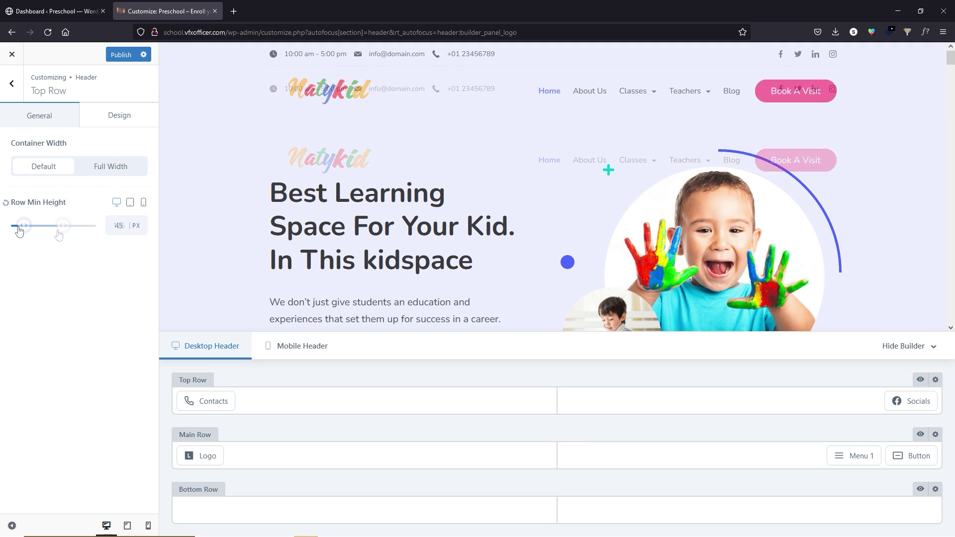
click(113, 172)
click(54, 168)
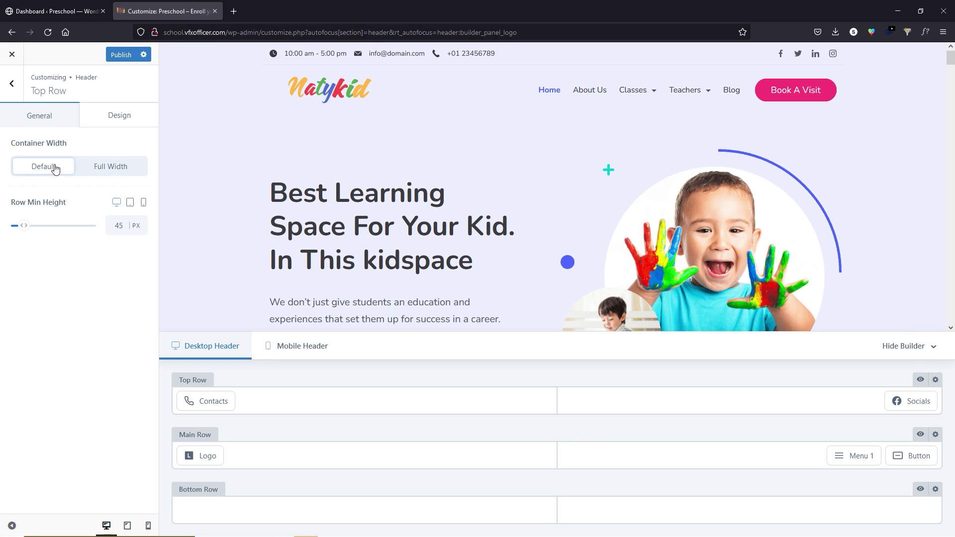
Step: Try preset top row background and top-border colours, ending on a white background with no border
click(122, 117)
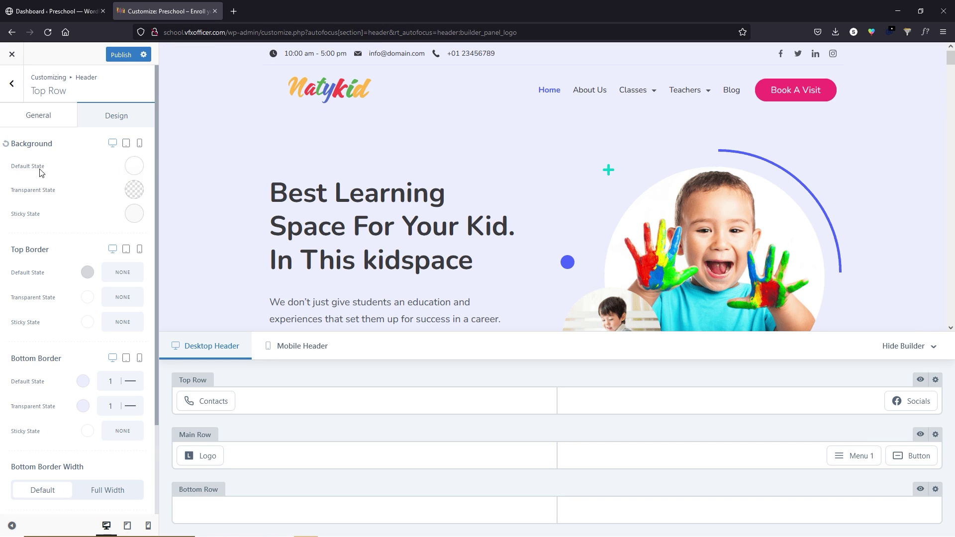
click(134, 168)
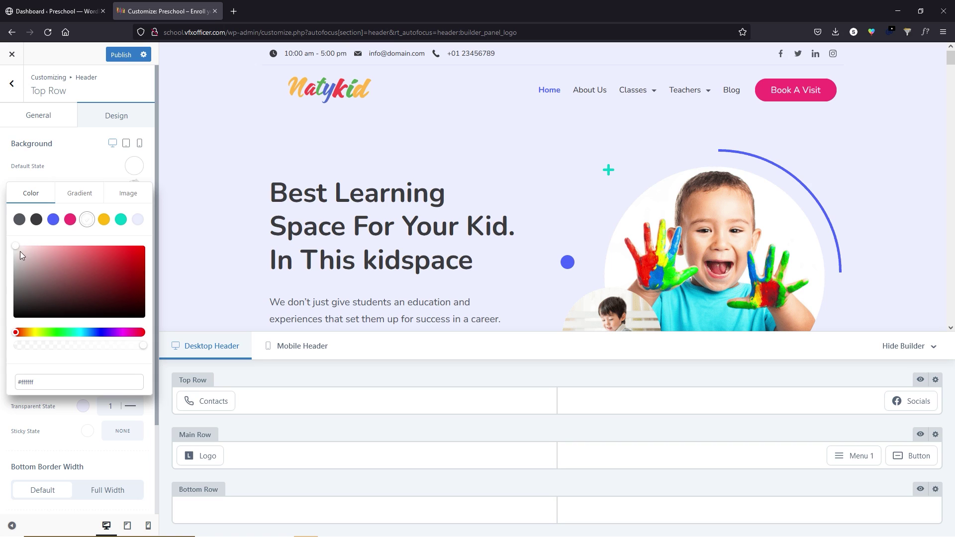
click(71, 222)
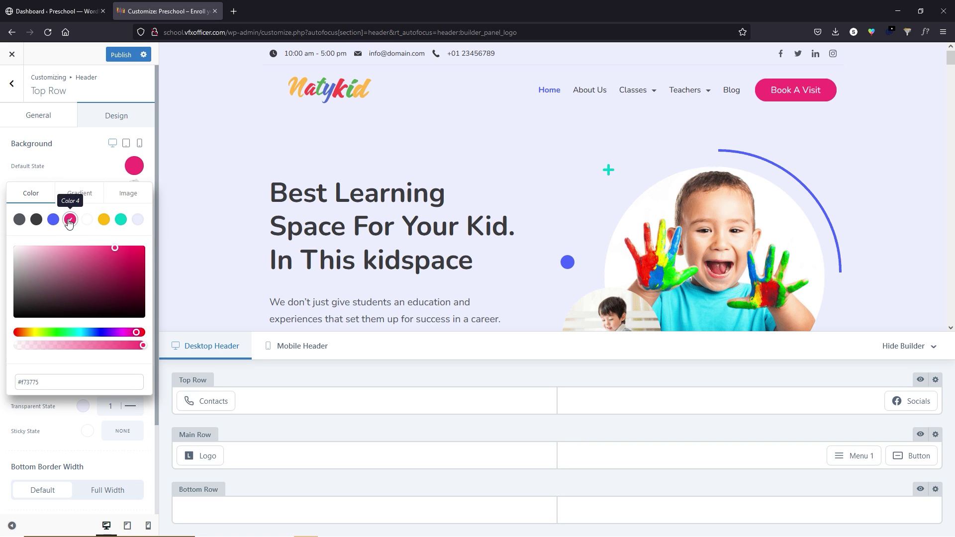
click(37, 220)
click(104, 220)
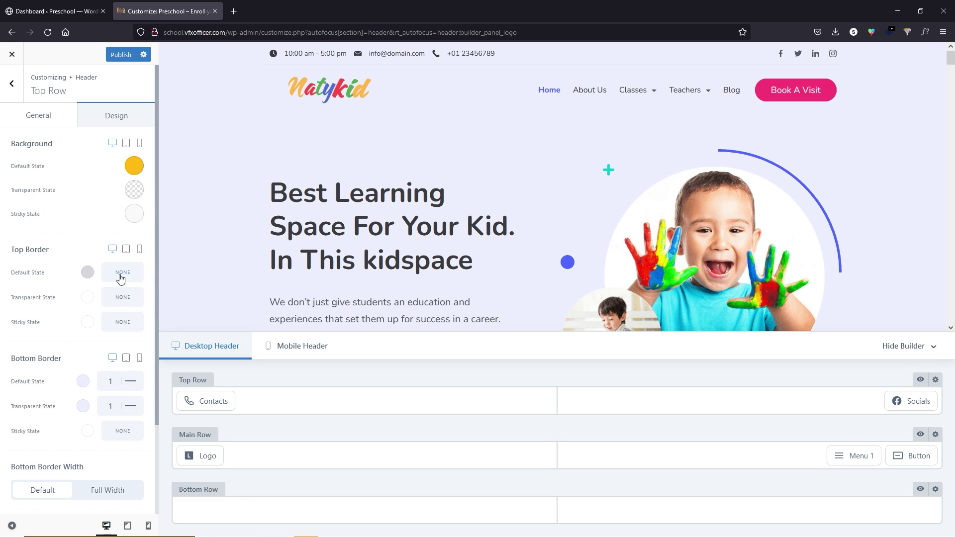
click(87, 273)
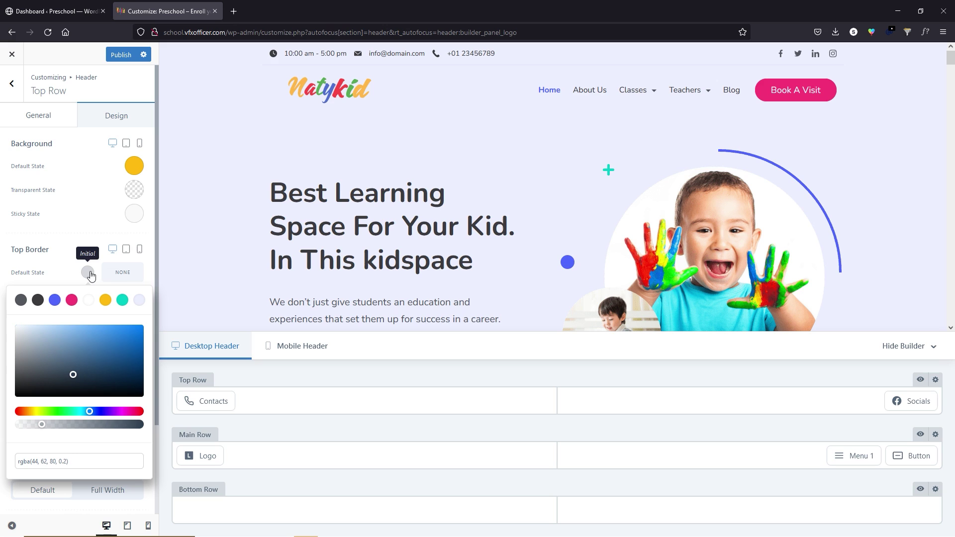
click(71, 300)
click(88, 300)
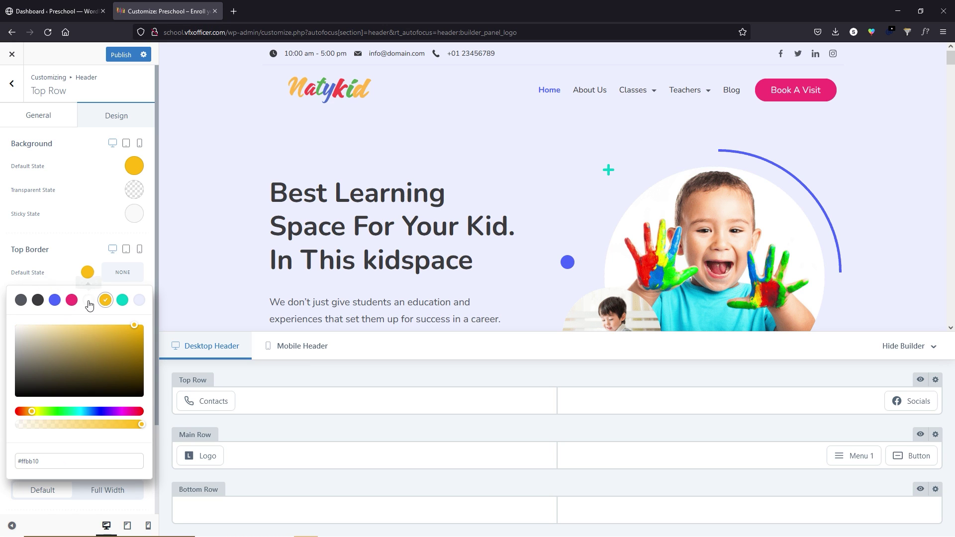
click(123, 273)
click(135, 166)
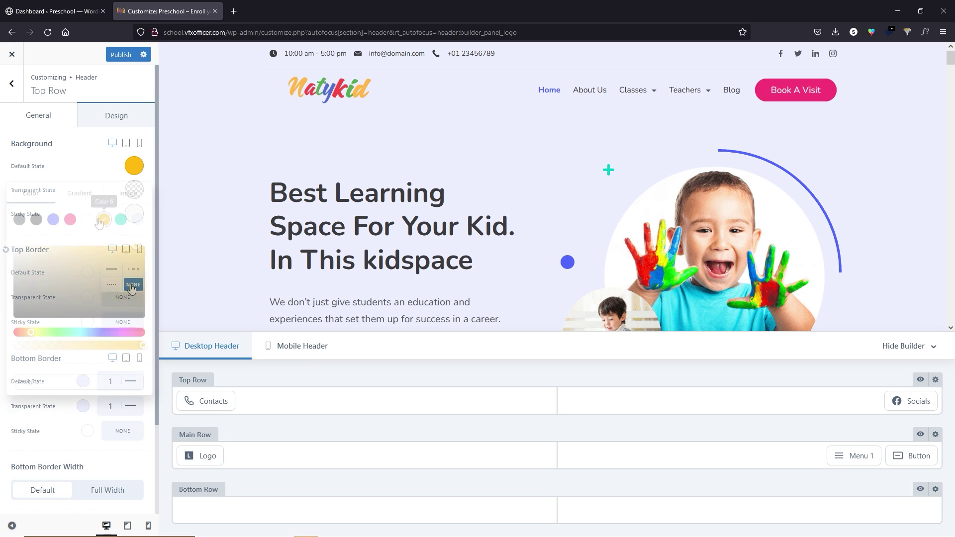
click(87, 220)
click(77, 164)
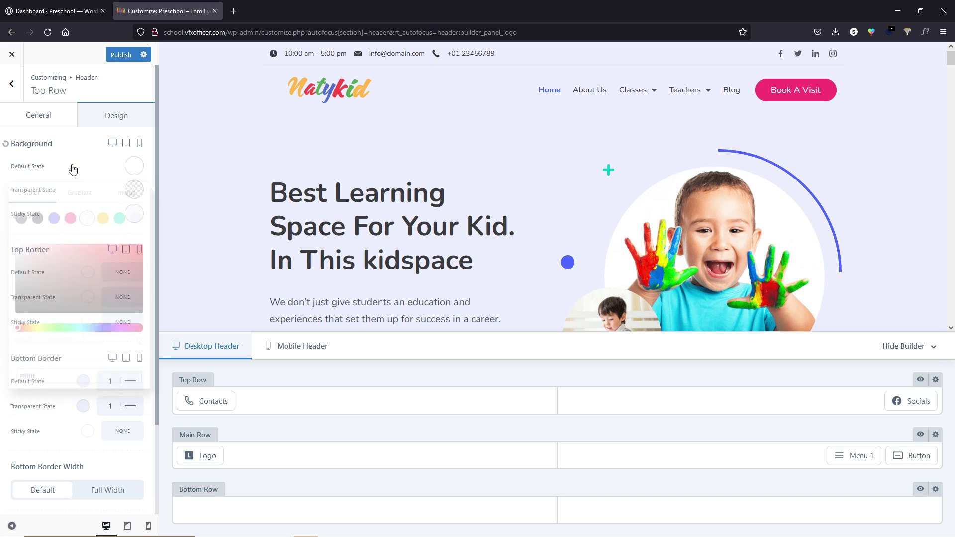
Step: Return to the top row's General settings and publish the Customizer changes
scroll(79, 181, down, 2)
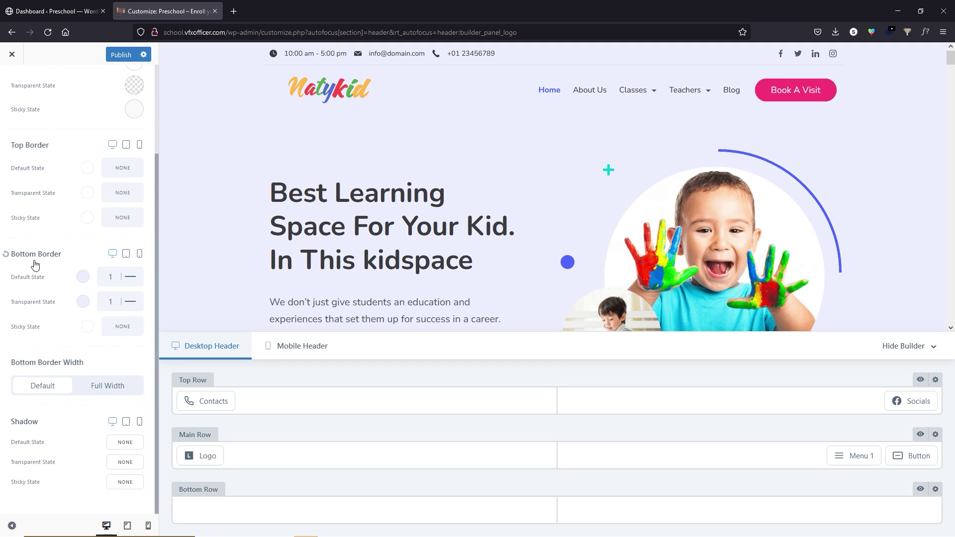
scroll(49, 234, up, 3)
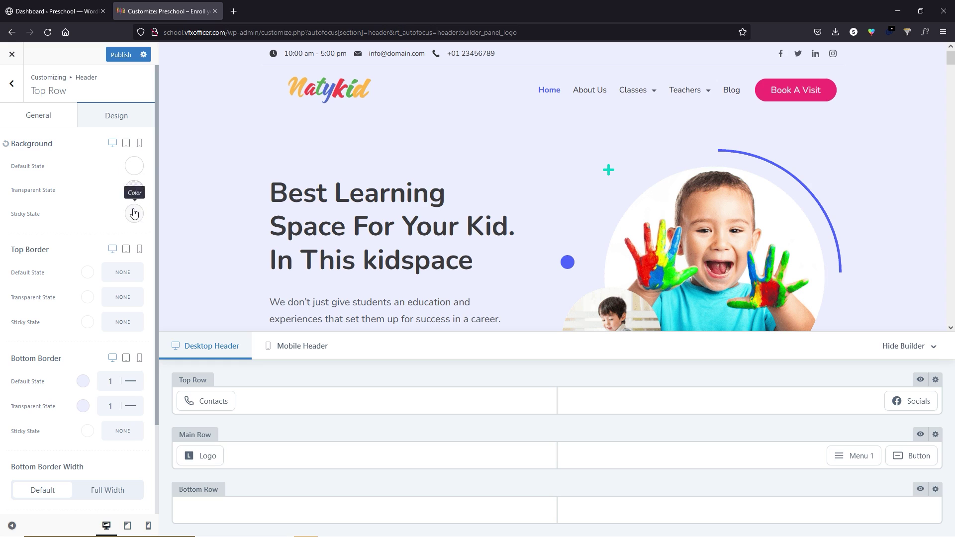
scroll(64, 234, down, 1)
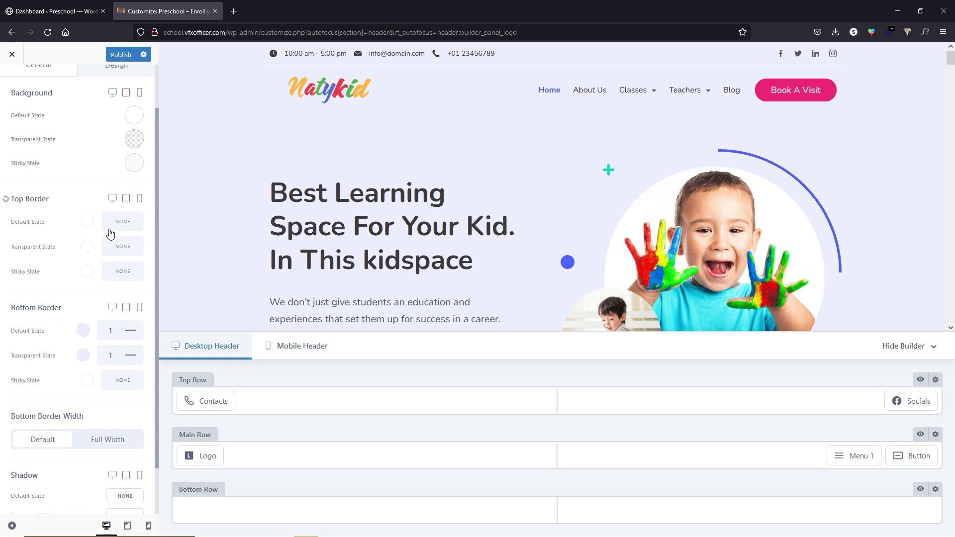
scroll(98, 232, down, 1)
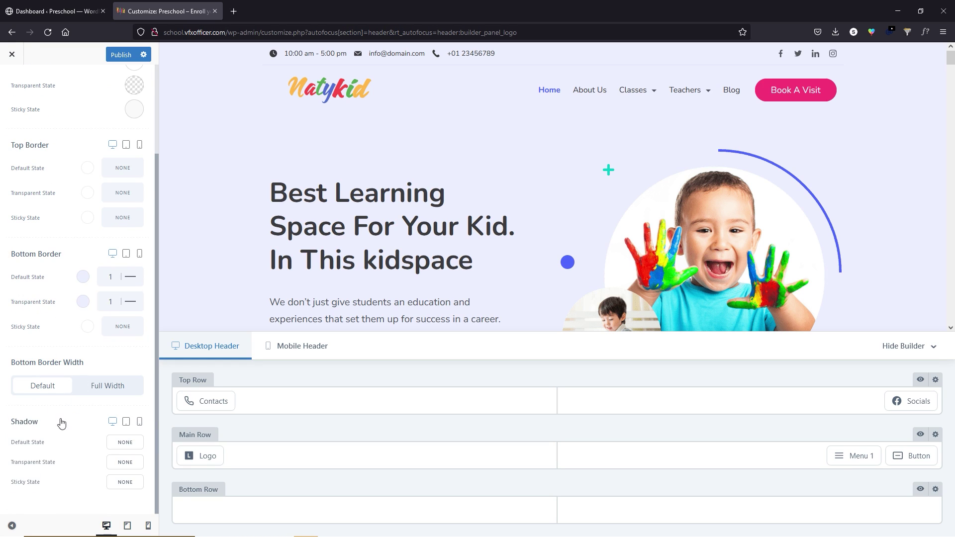
scroll(81, 429, up, 2)
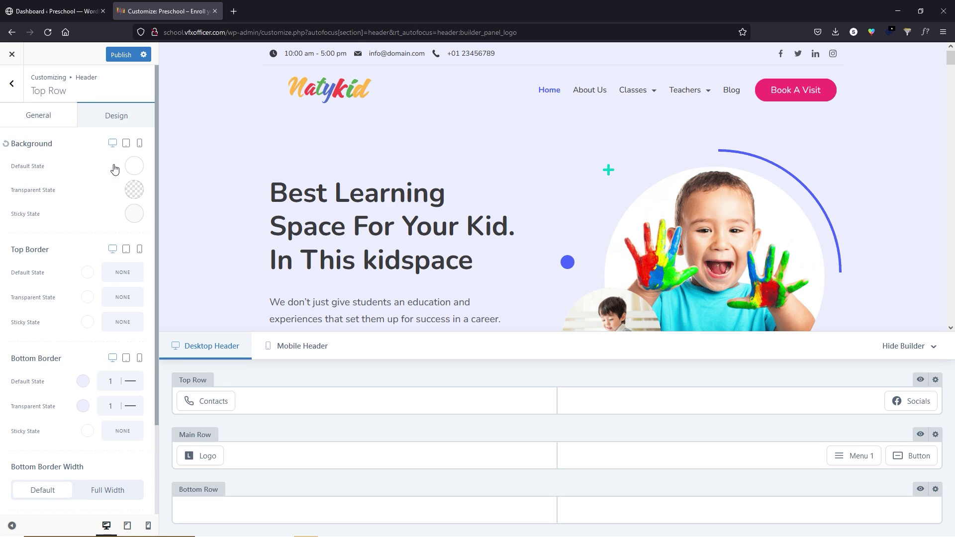
click(27, 109)
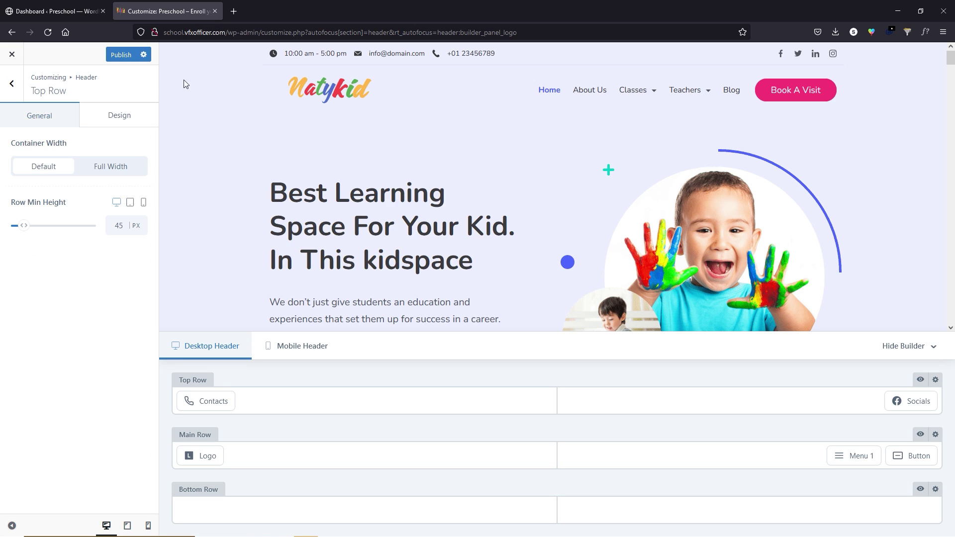
click(121, 57)
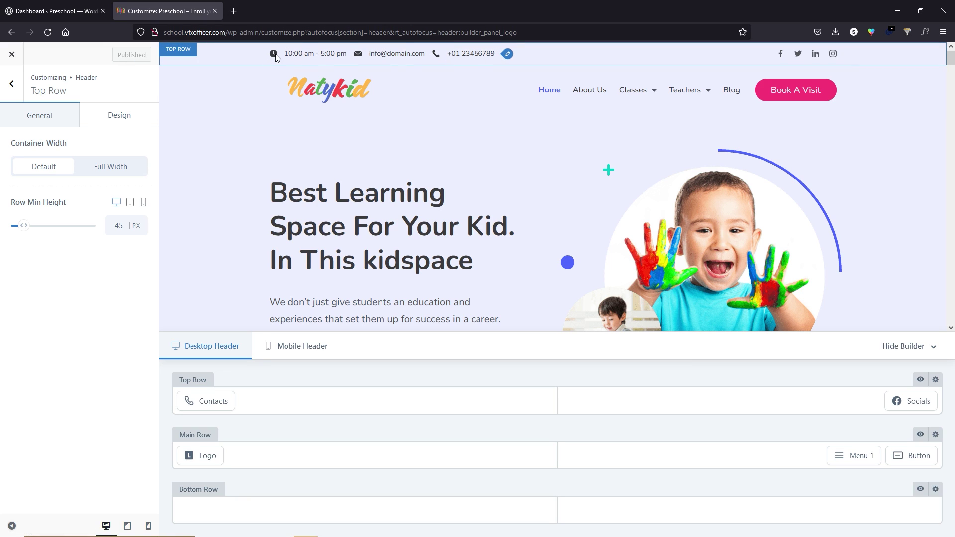
Step: In the header Contacts settings, toggle the Work Hours item off and back on
click(507, 54)
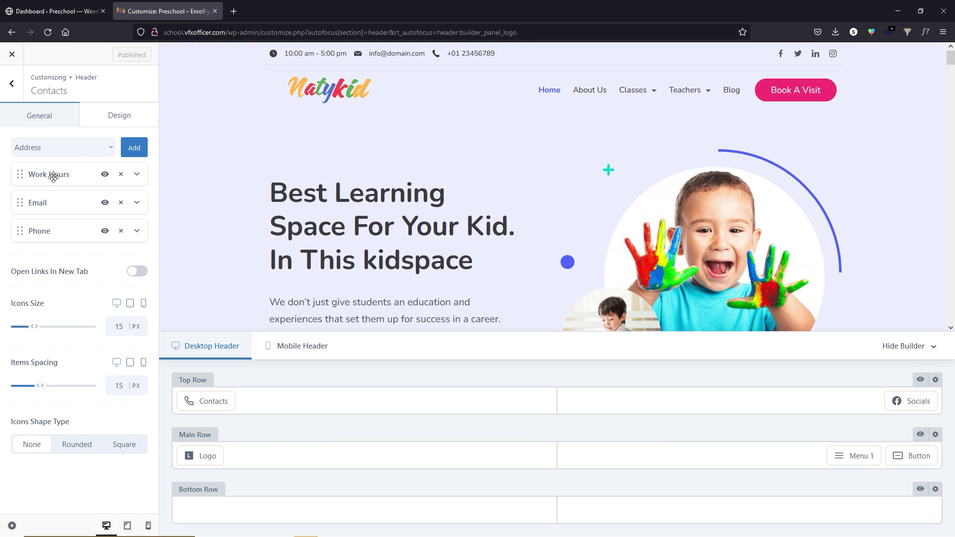
click(83, 149)
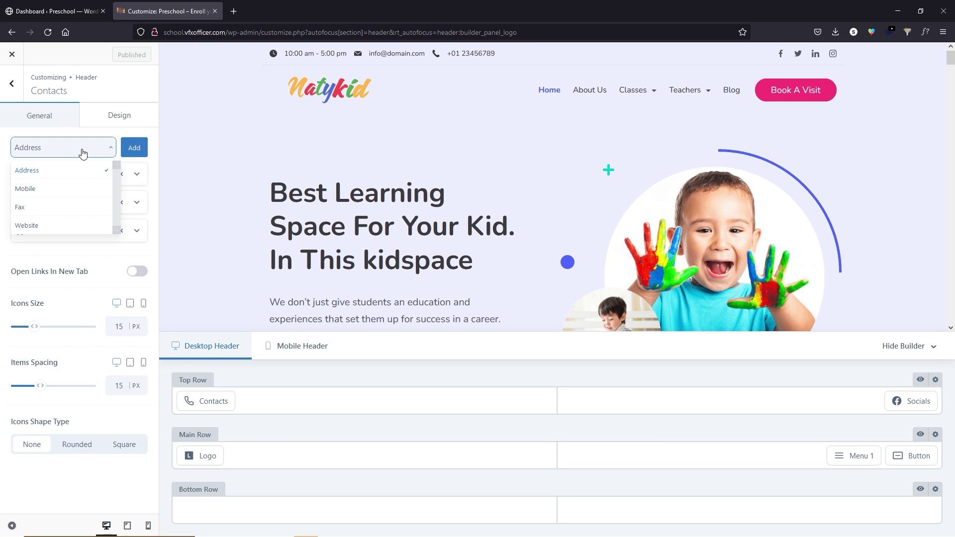
click(60, 168)
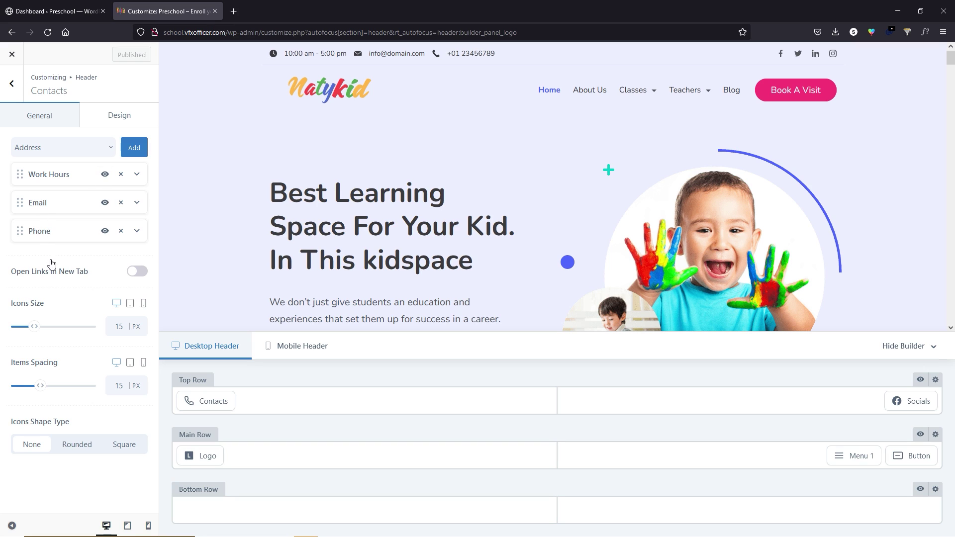
click(106, 177)
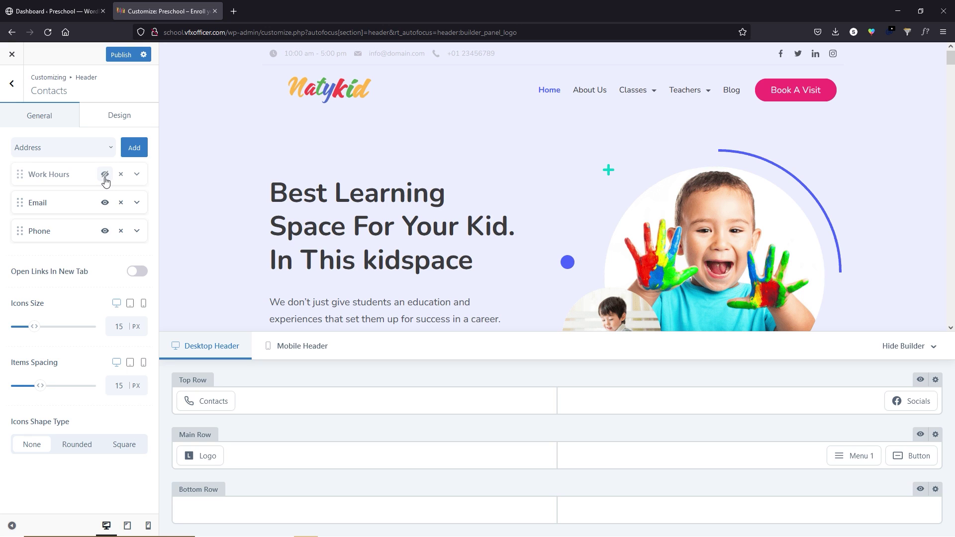
click(105, 176)
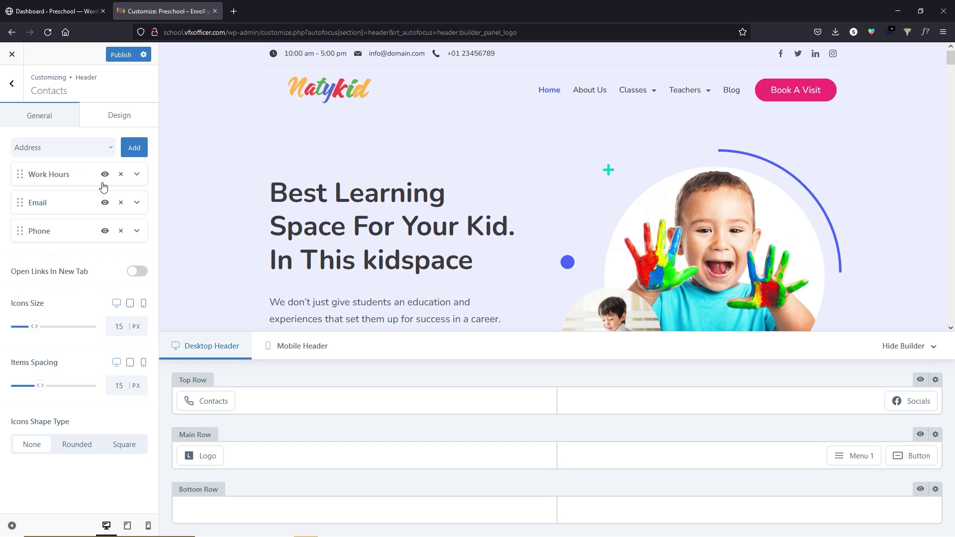
Step: Review the Contacts Design tab and font options before moving to the Socials settings
click(119, 117)
click(47, 168)
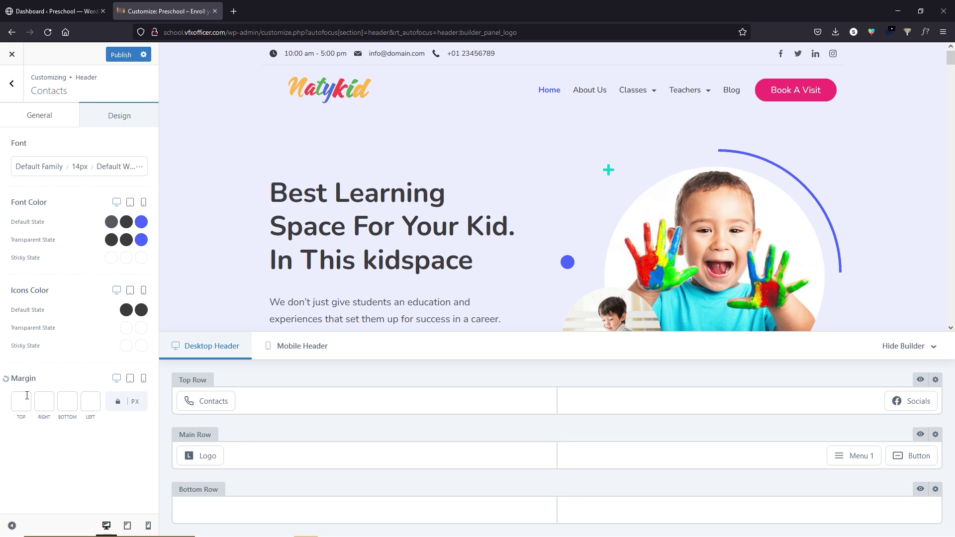
click(206, 401)
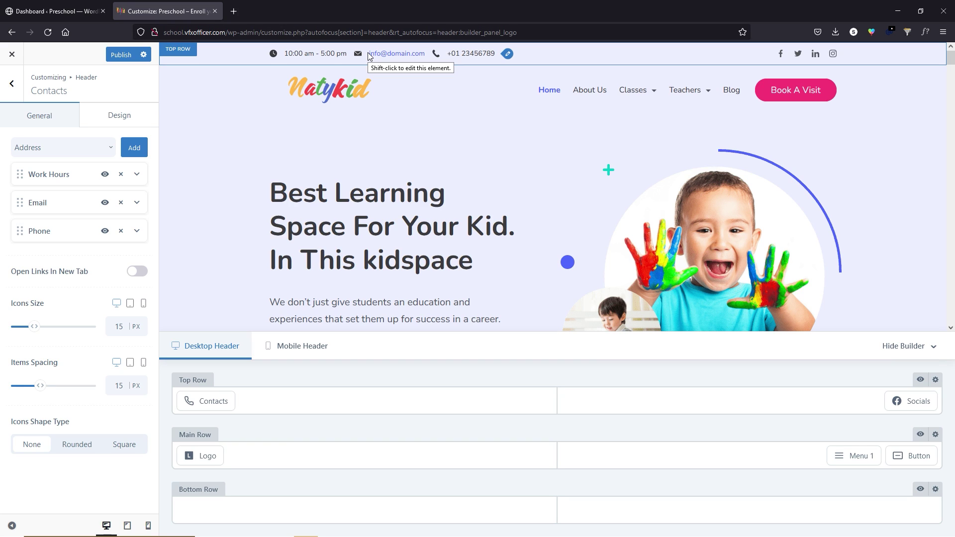
click(119, 118)
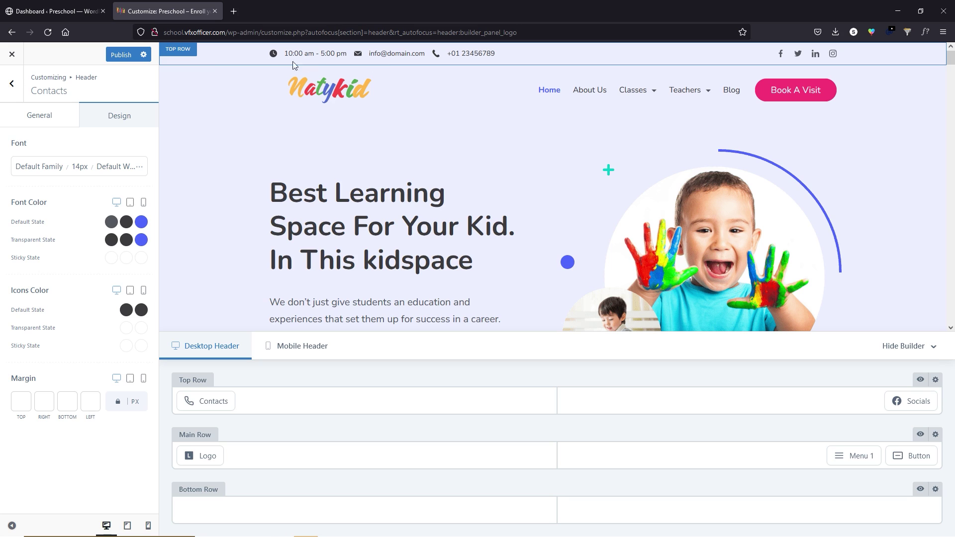
click(849, 55)
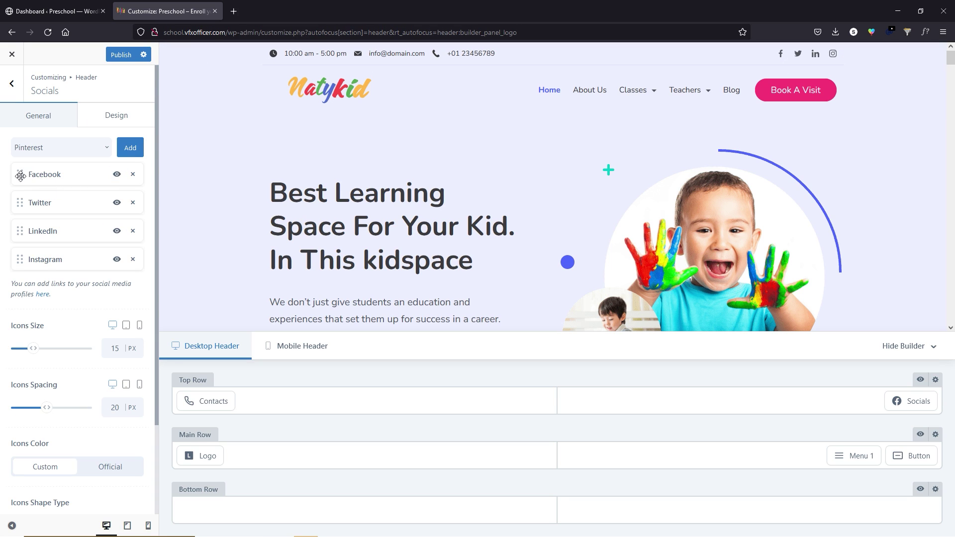
Step: Move Instagram to the front of the header social icons list
click(104, 154)
click(104, 152)
scroll(96, 349, down, 3)
scroll(30, 249, up, 3)
drag(20, 186, 23, 204)
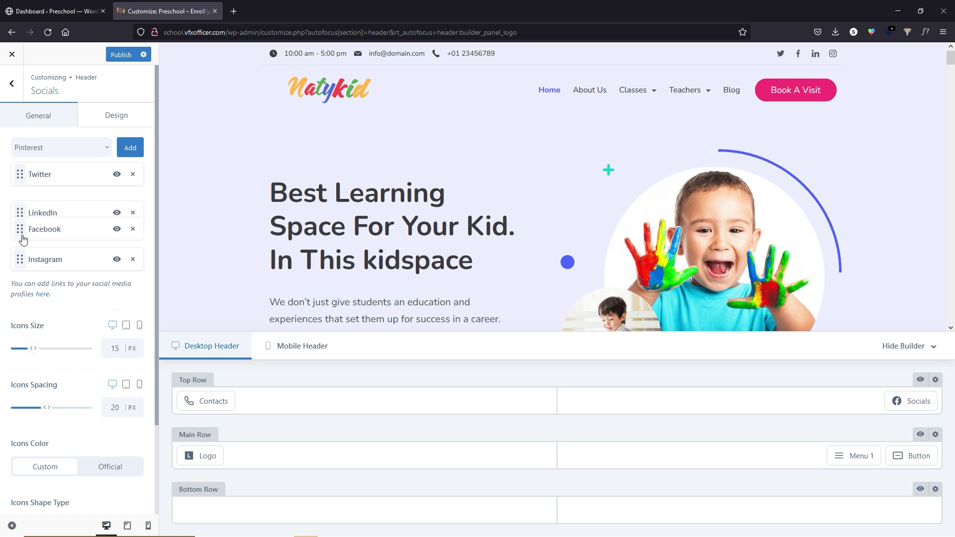
drag(19, 259, 20, 173)
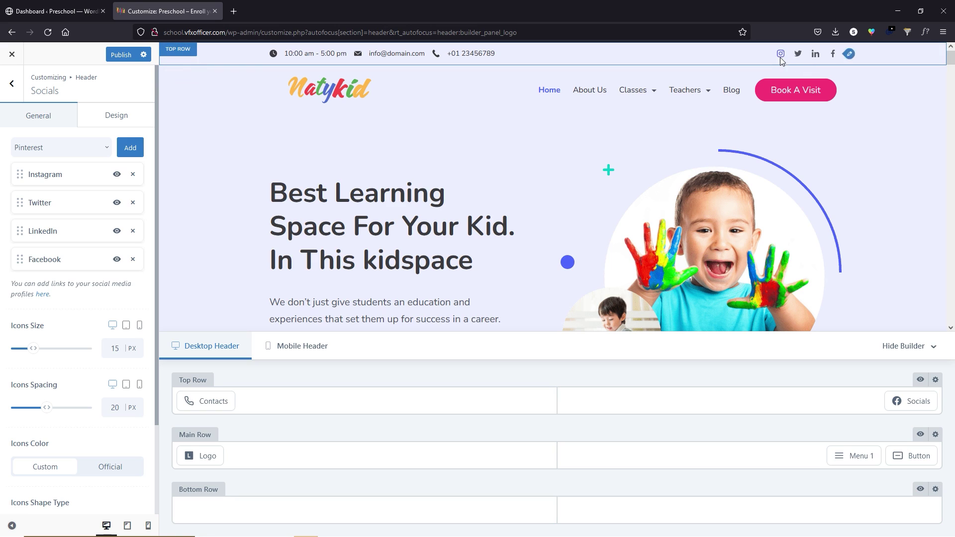
Step: Browse the available social networks, then publish the order Instagram, Twitter, LinkedIn, Facebook
right_click(102, 152)
click(102, 150)
scroll(55, 224, down, 2)
scroll(48, 238, down, 4)
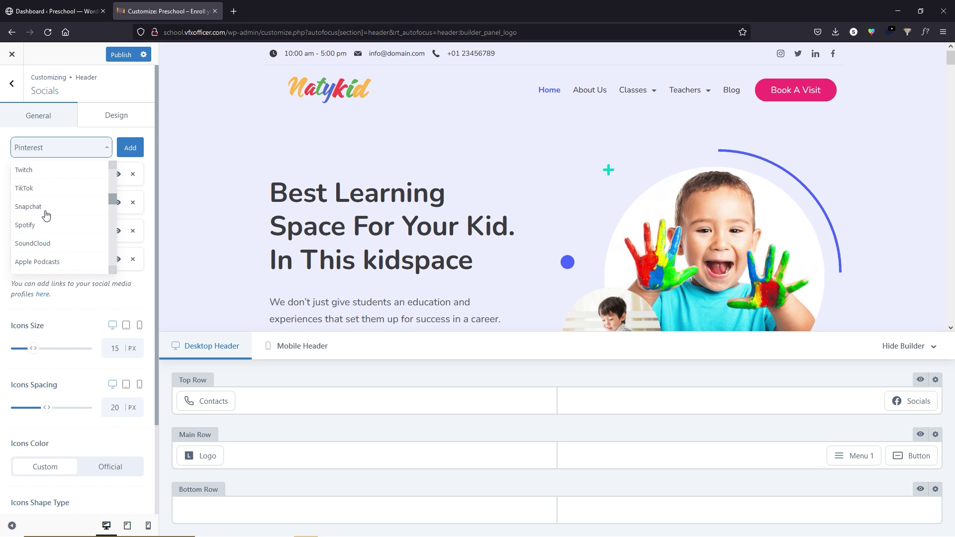
scroll(52, 253, down, 1)
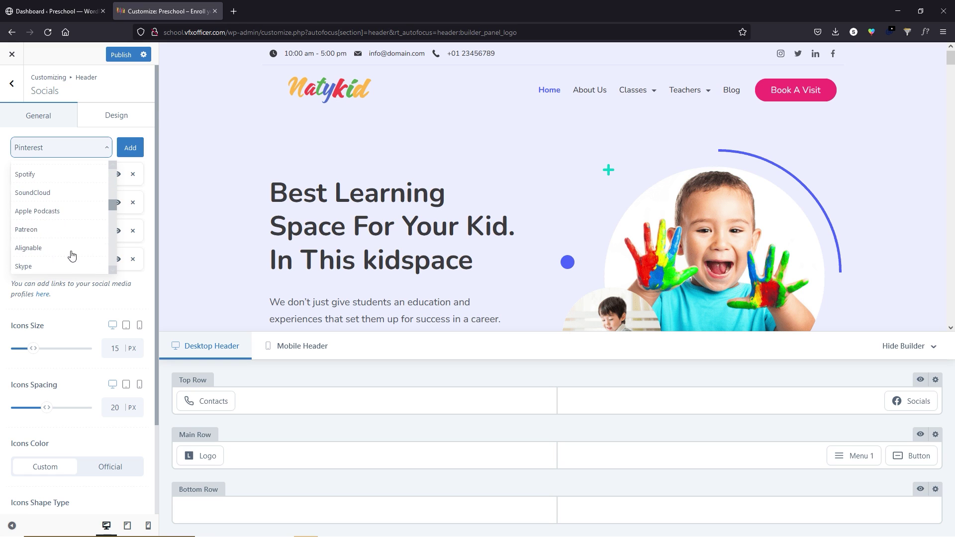
scroll(72, 256, down, 2)
click(45, 307)
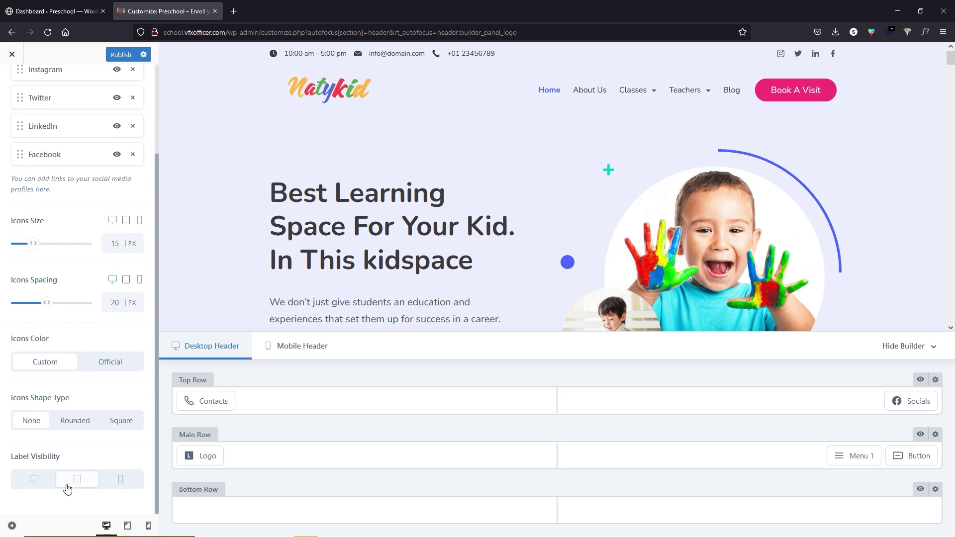
scroll(72, 505, up, 3)
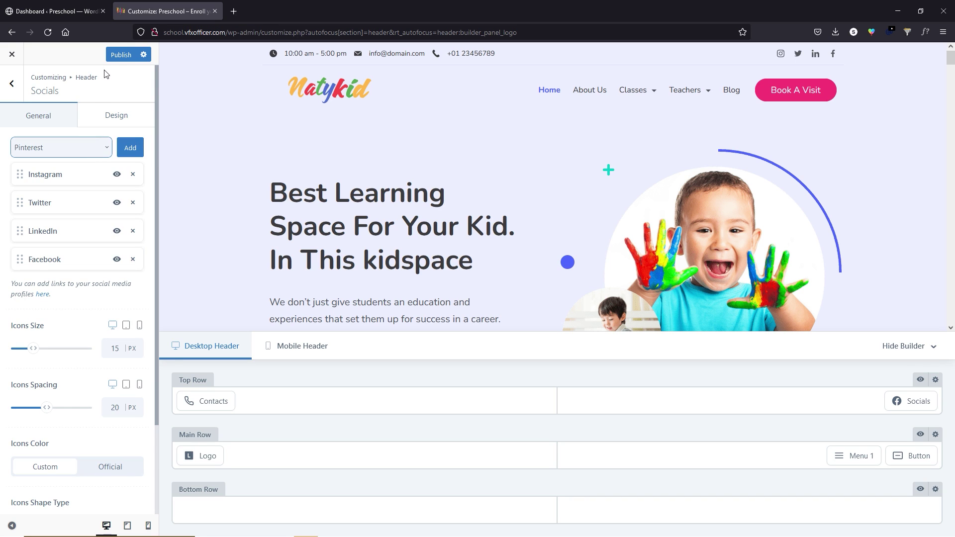
click(119, 56)
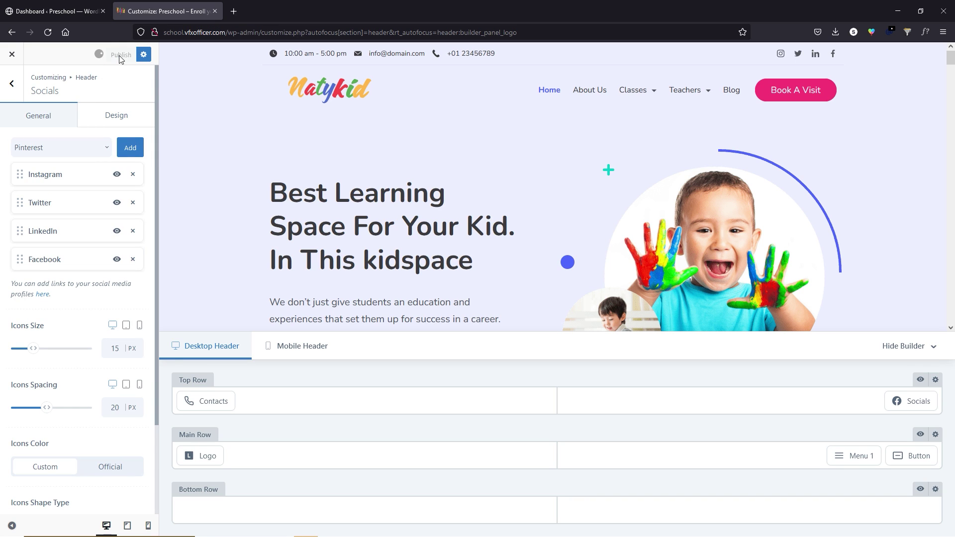
click(507, 55)
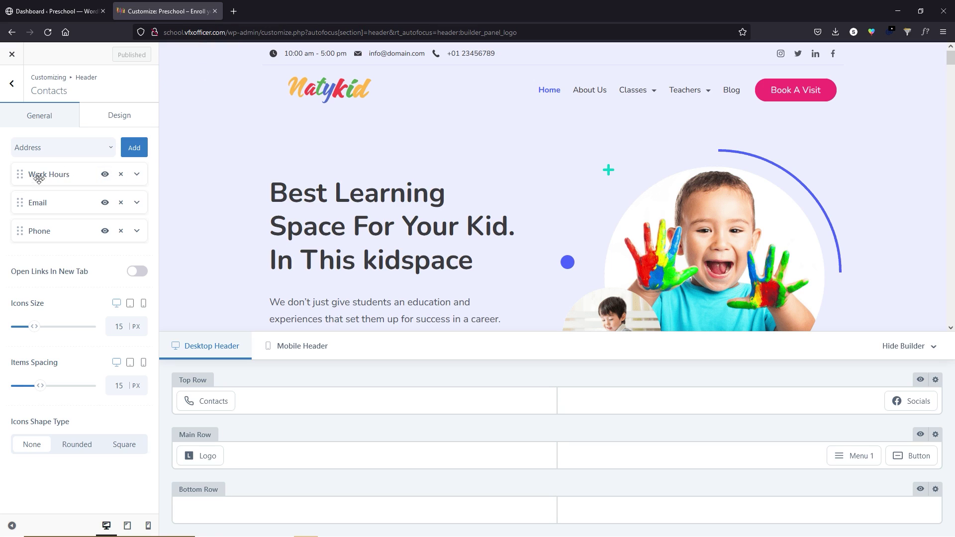
Step: Replace the Email contact item's address with the new email address
click(137, 175)
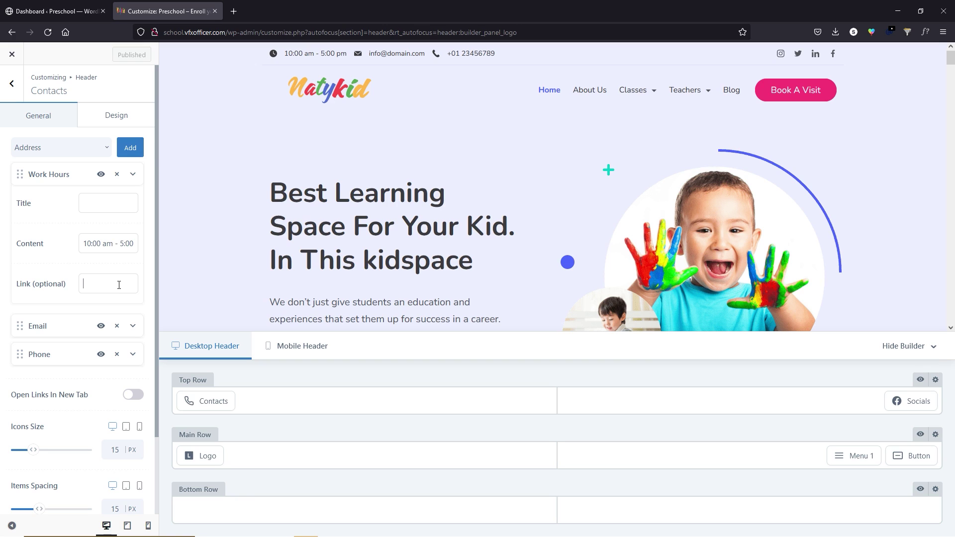
scroll(104, 293, down, 2)
click(131, 238)
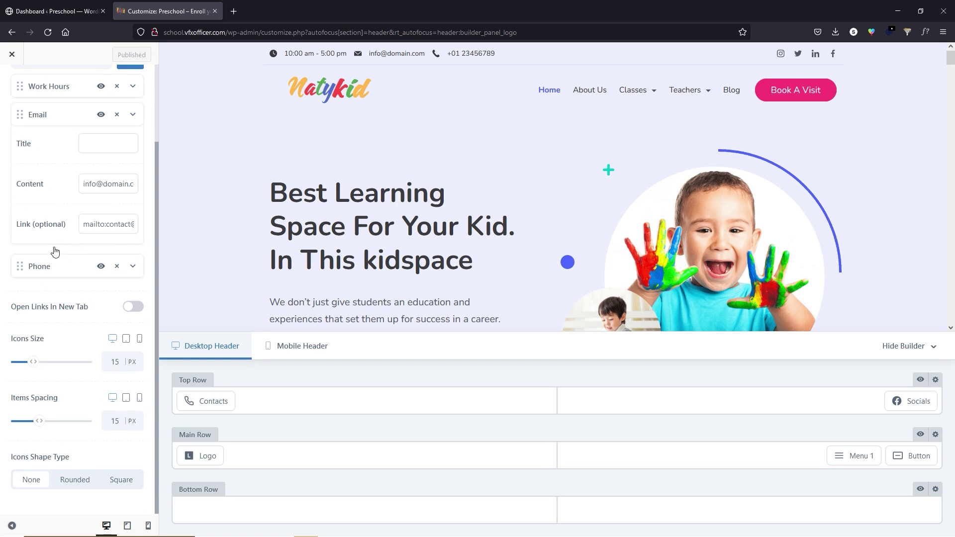
scroll(54, 252, up, 2)
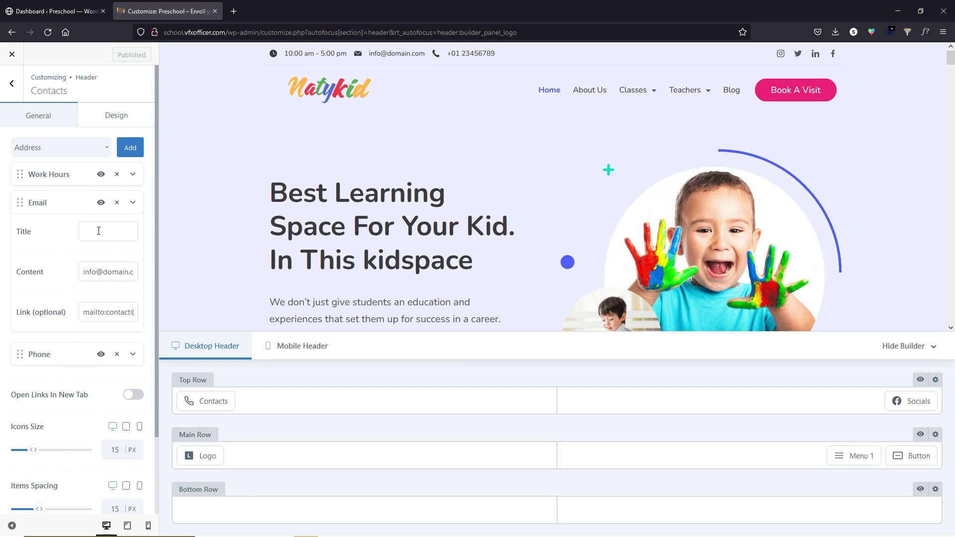
triple_click(108, 272)
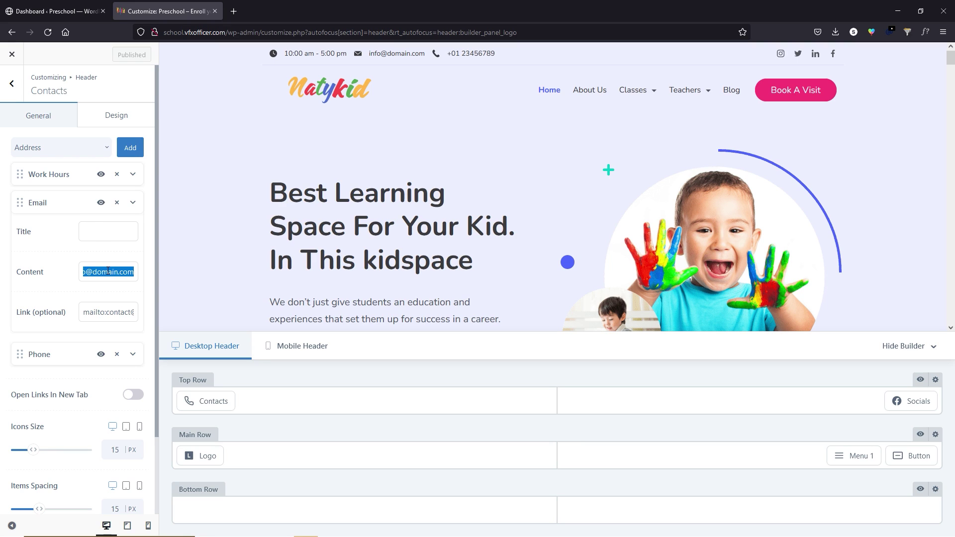
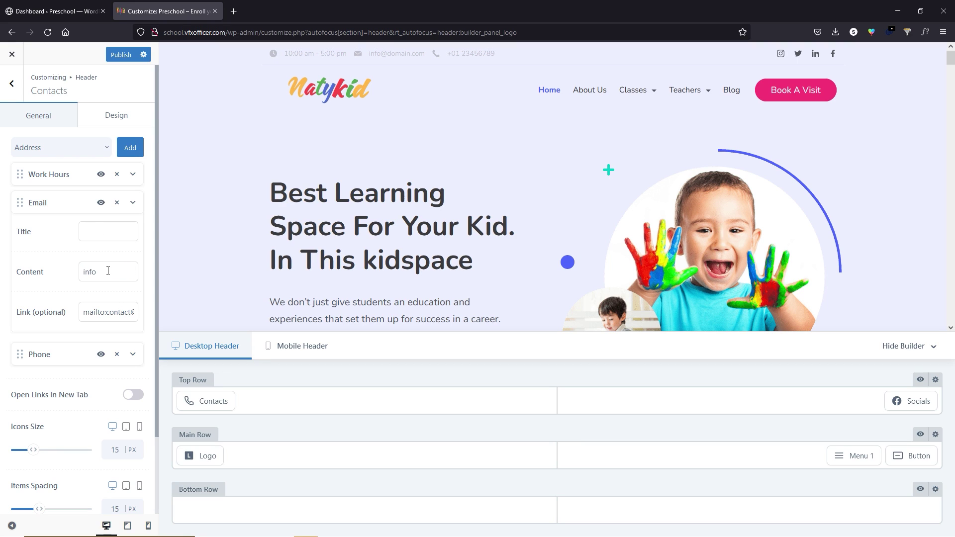
Step: Set contact icons to 20 px with 25 px item spacing, leaving Icons Shape at None
scroll(90, 421, down, 1)
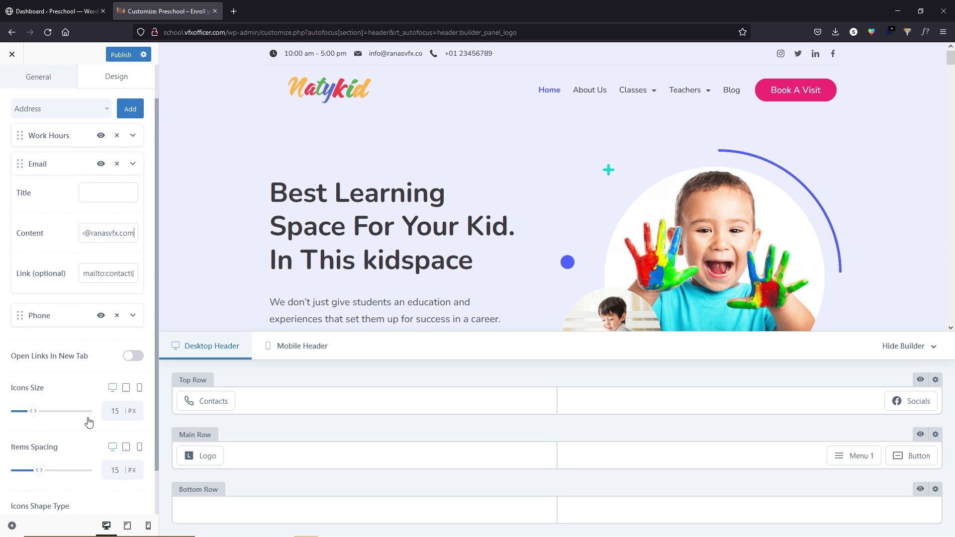
mouse_move(44, 465)
mouse_down()
mouse_move(77, 462)
mouse_move(53, 458)
mouse_up()
drag(38, 399, 38, 403)
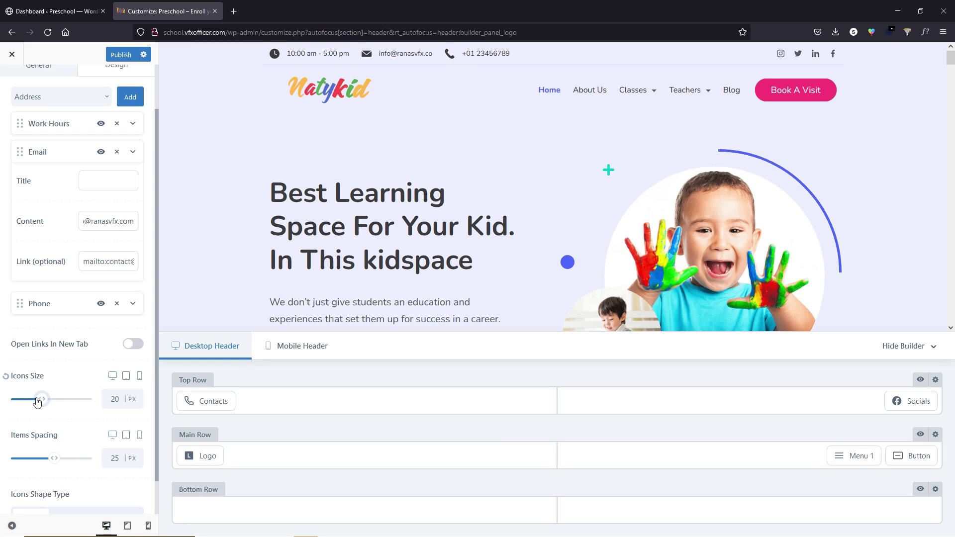
scroll(41, 393, down, 1)
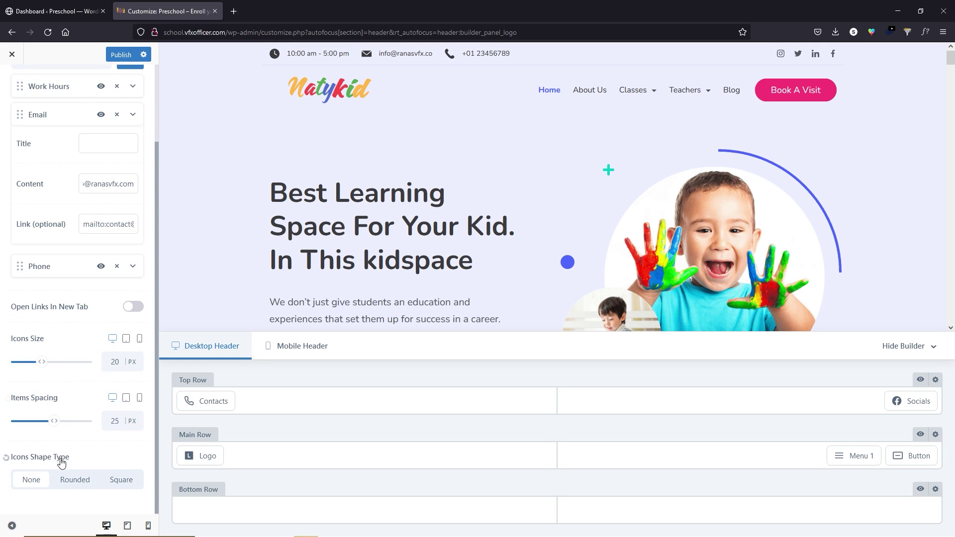
click(69, 483)
click(125, 483)
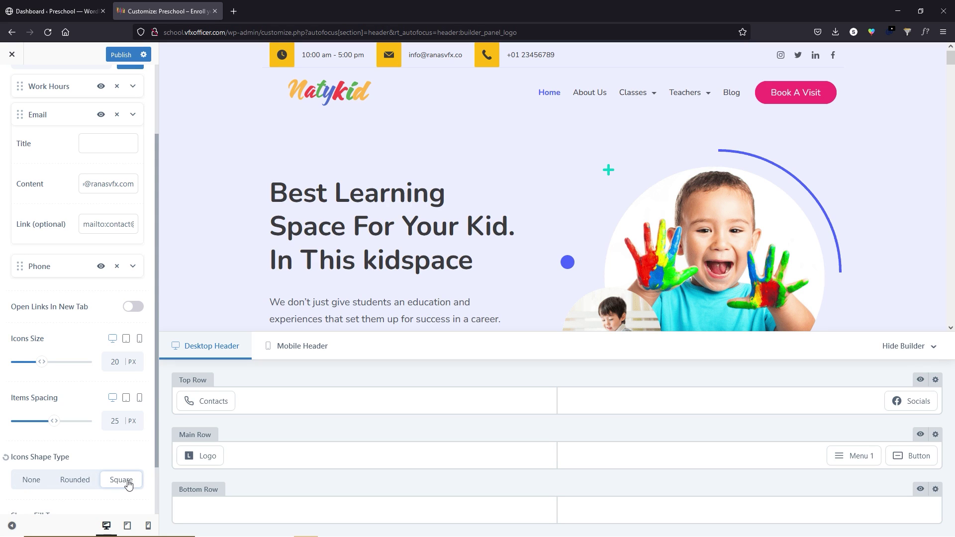
click(32, 482)
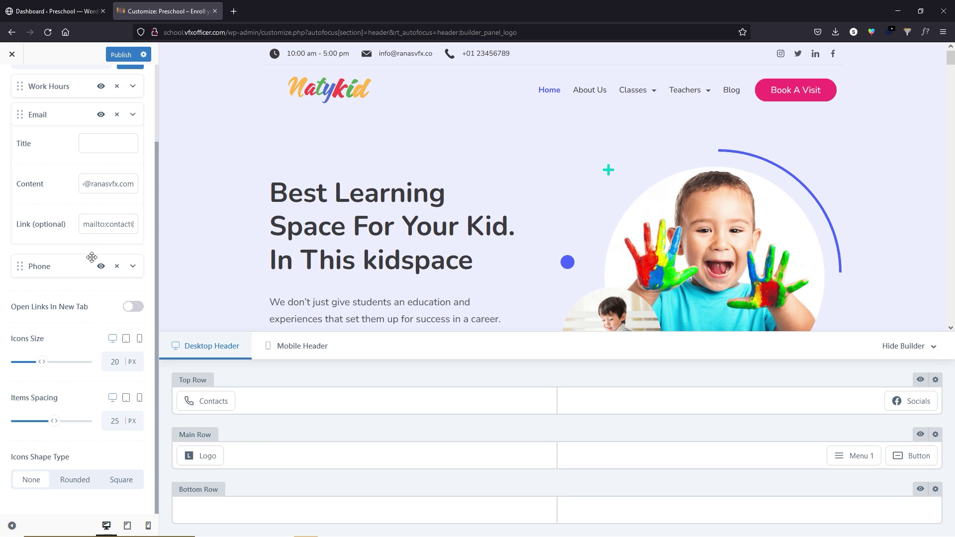
Step: Check the Phone contact details unchanged, then publish the Contacts settings
click(136, 269)
double_click(107, 212)
click(114, 258)
double_click(119, 212)
click(120, 212)
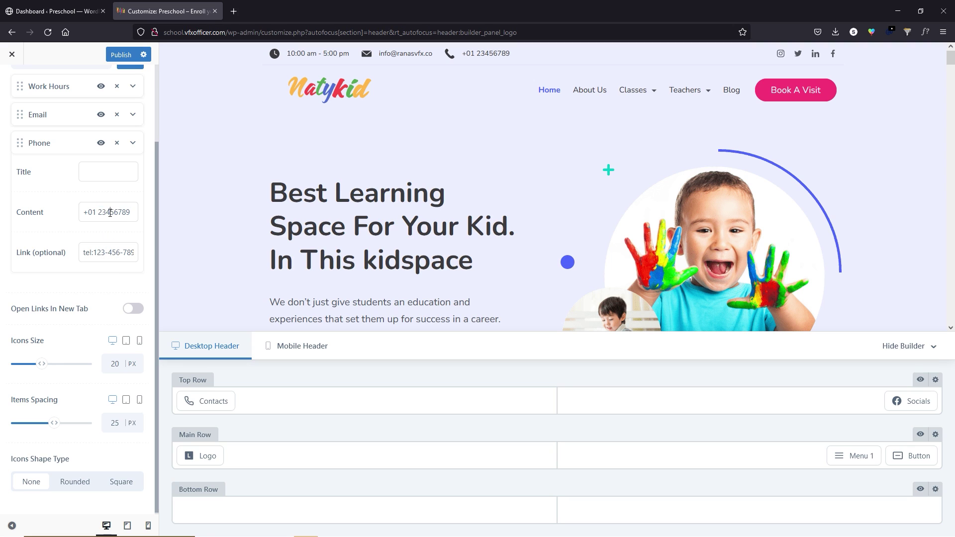
scroll(110, 213, up, 3)
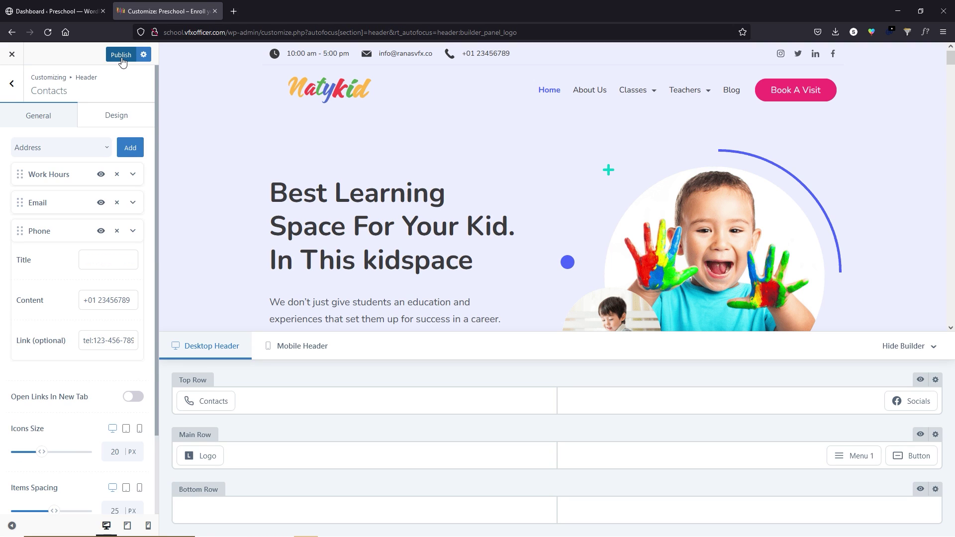
click(121, 55)
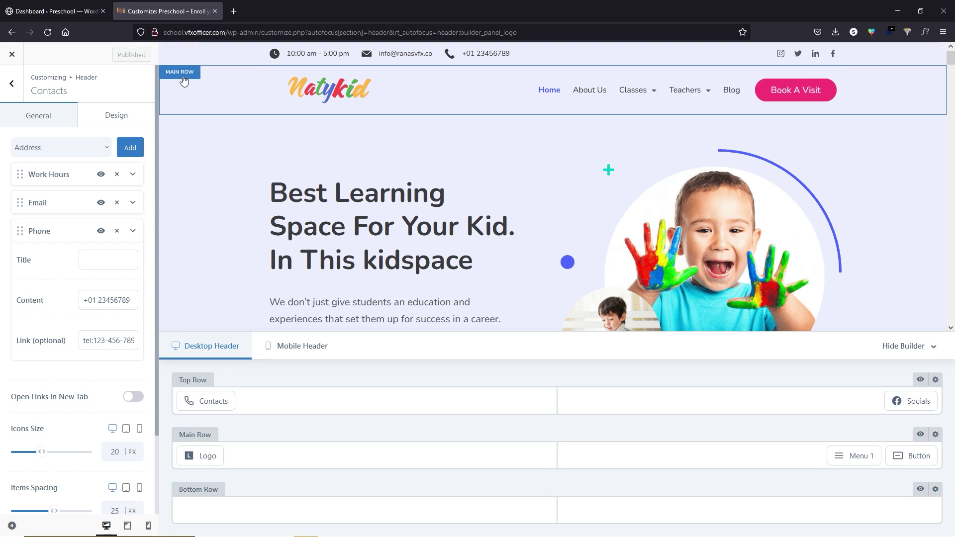
Step: Toggle the header main row to Full Width and back to Default, then view its Design options
click(181, 77)
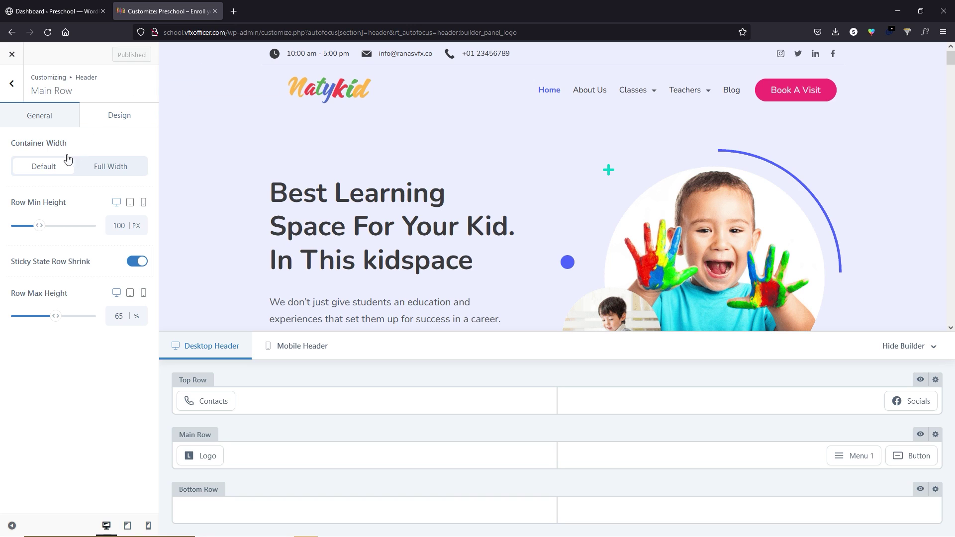
click(114, 172)
click(42, 171)
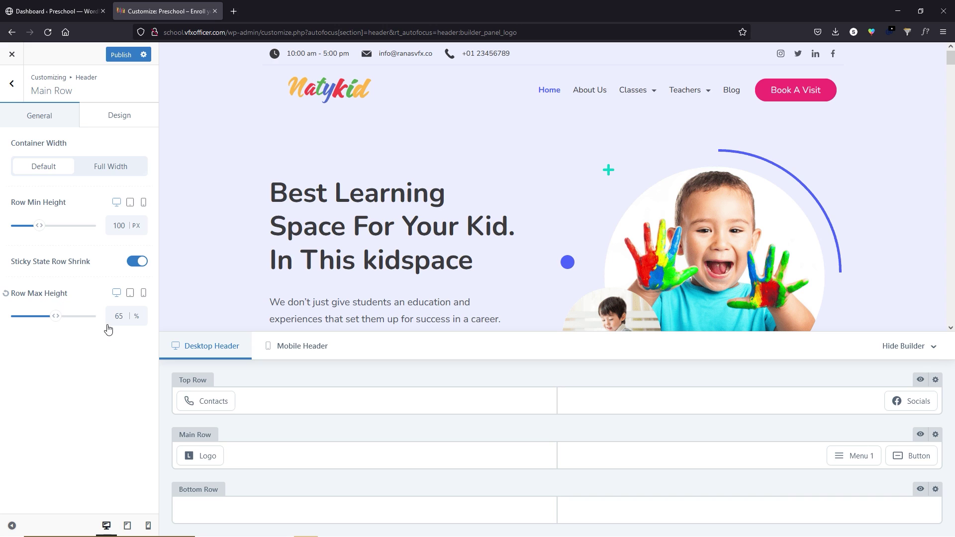
click(118, 118)
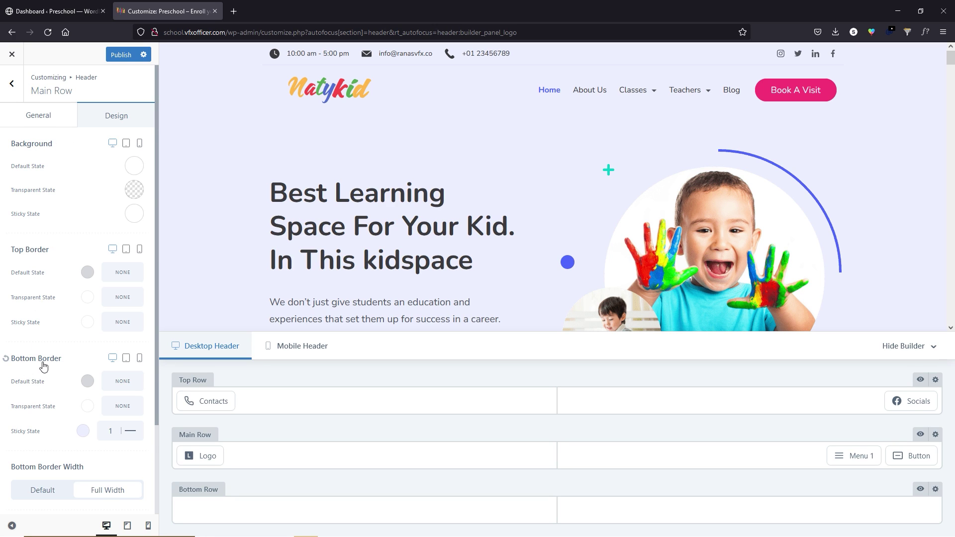
scroll(42, 368, down, 2)
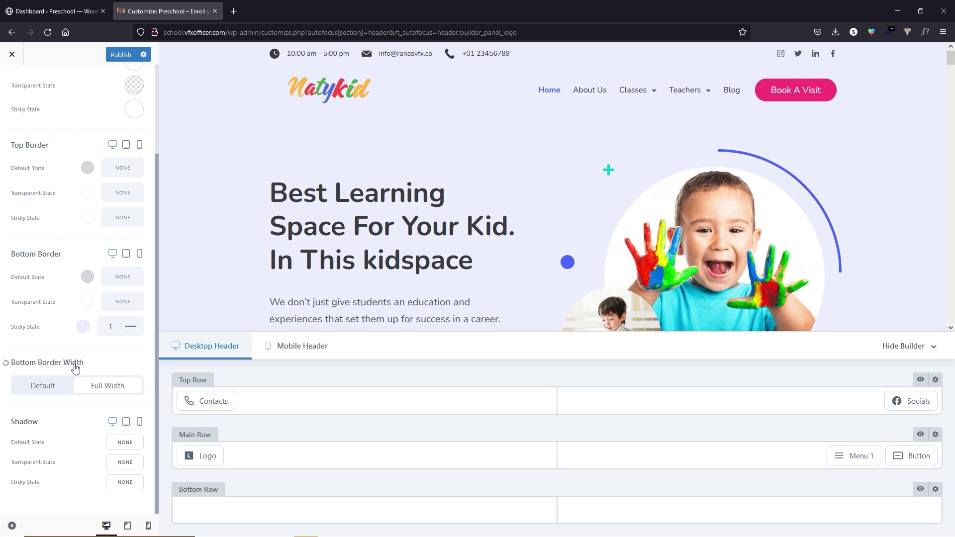
scroll(31, 122, up, 2)
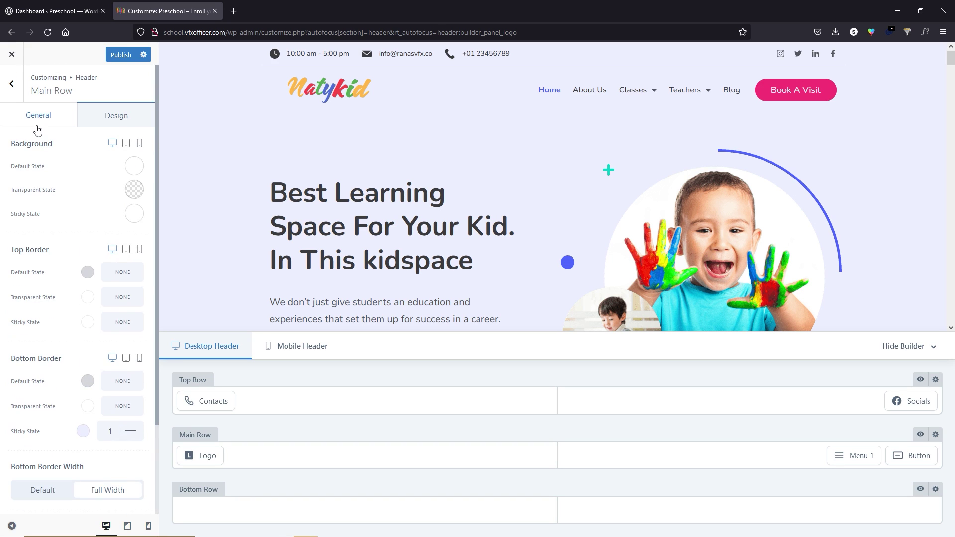
click(12, 86)
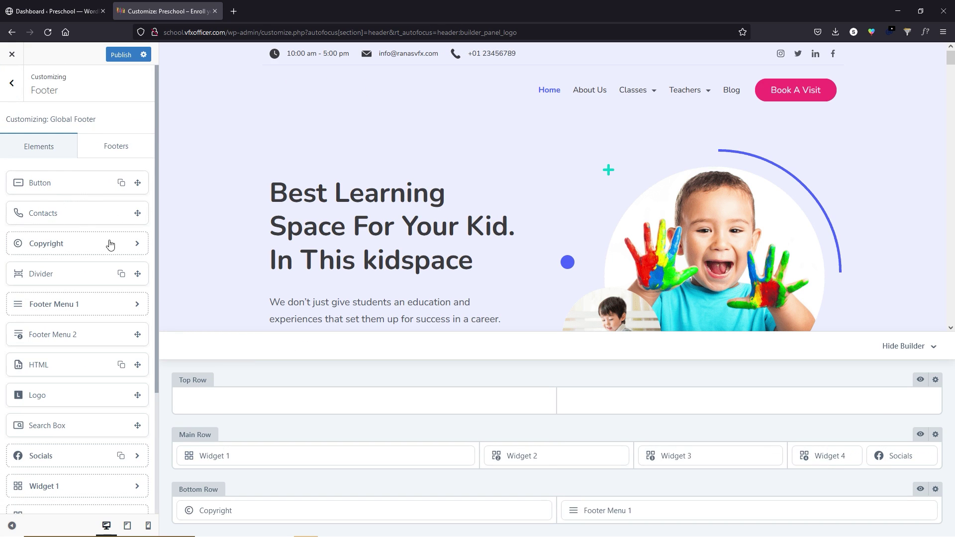
Step: Replace {theme_author} in the footer copyright text with the owner's name and delete the stray brace
click(123, 249)
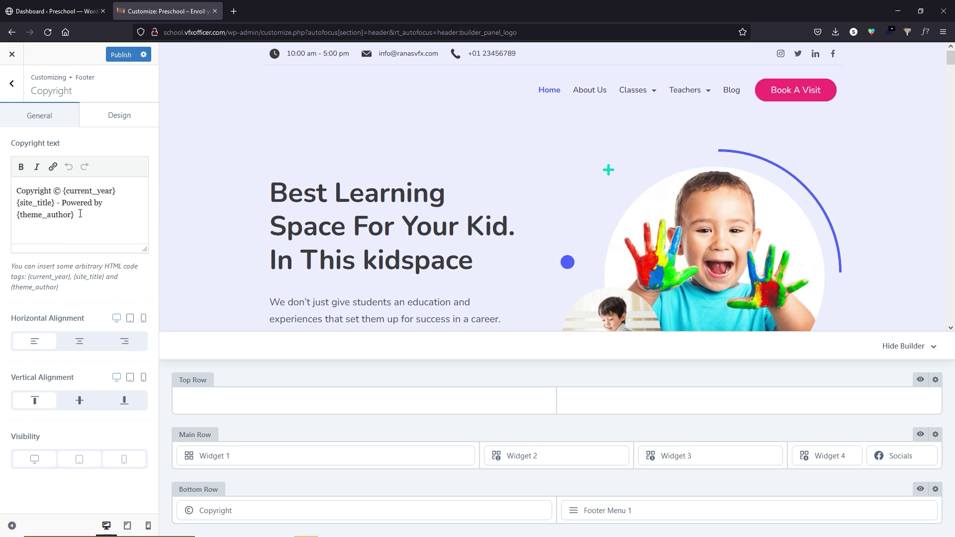
scroll(954, 253, down, 10)
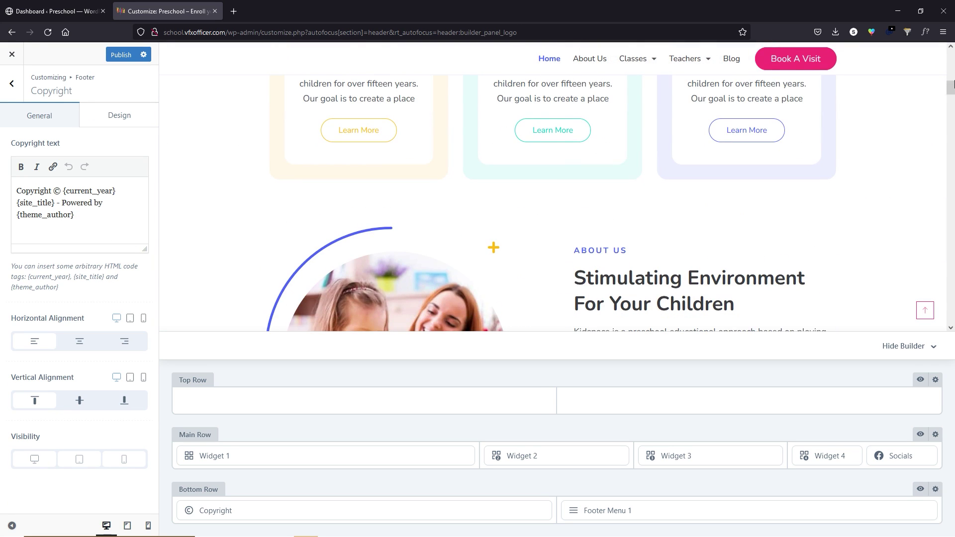
scroll(954, 111, down, 10)
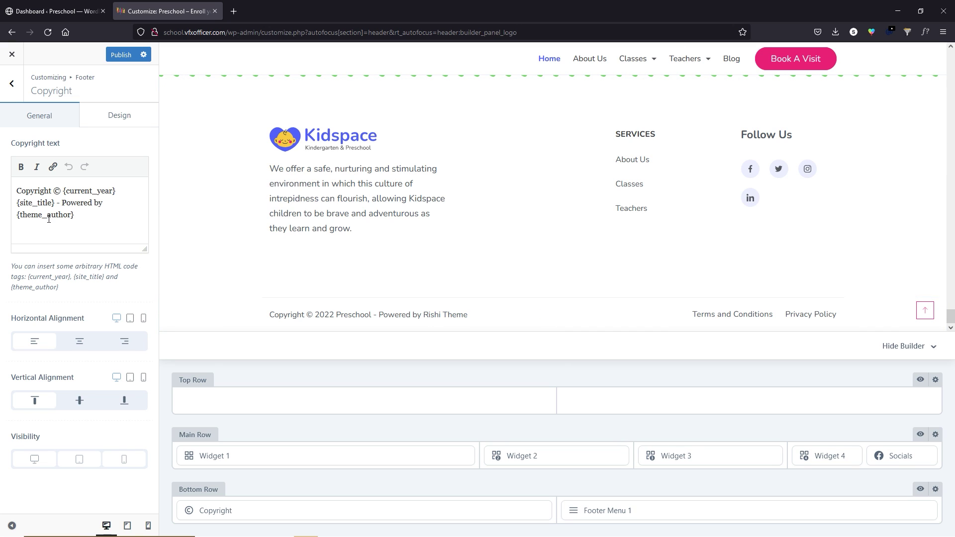
double_click(22, 214)
text(ranasvfx)
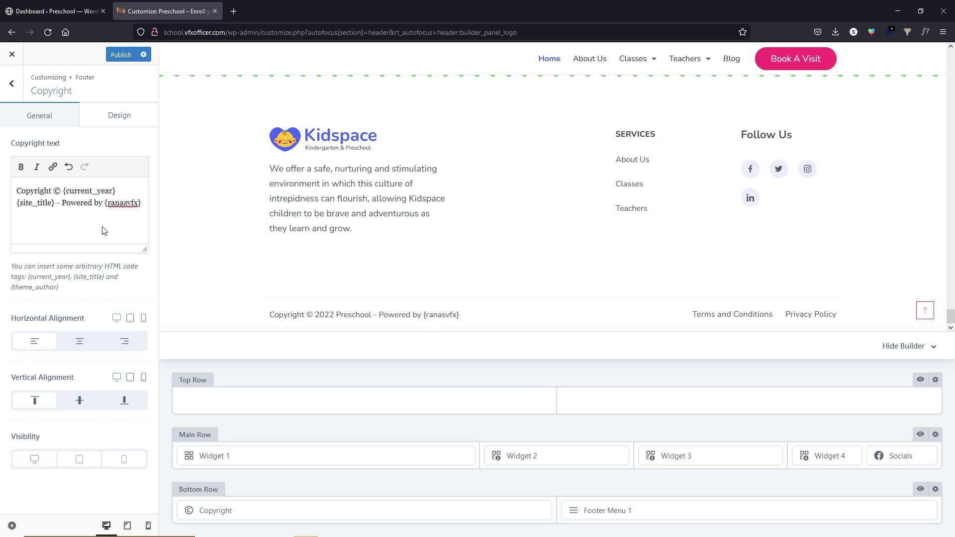
key(Delete)
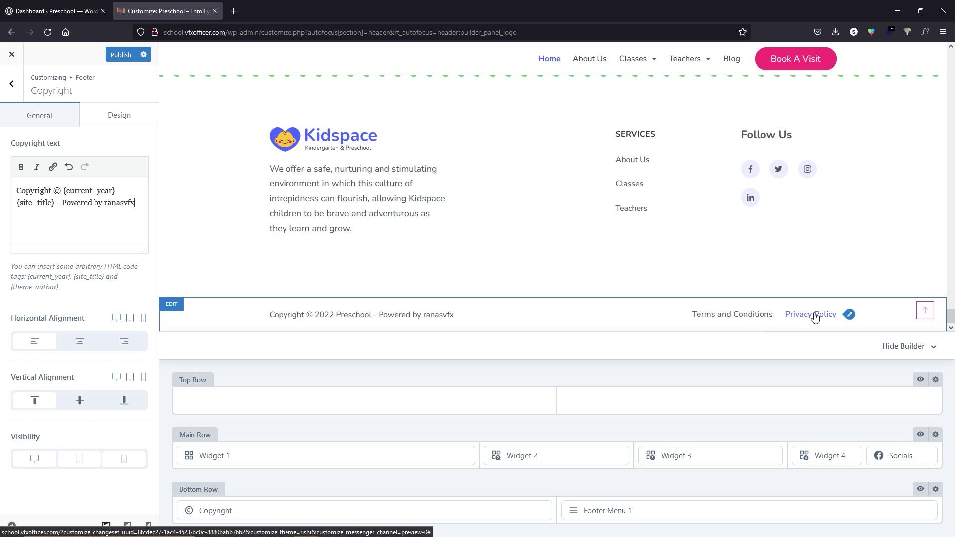
click(850, 315)
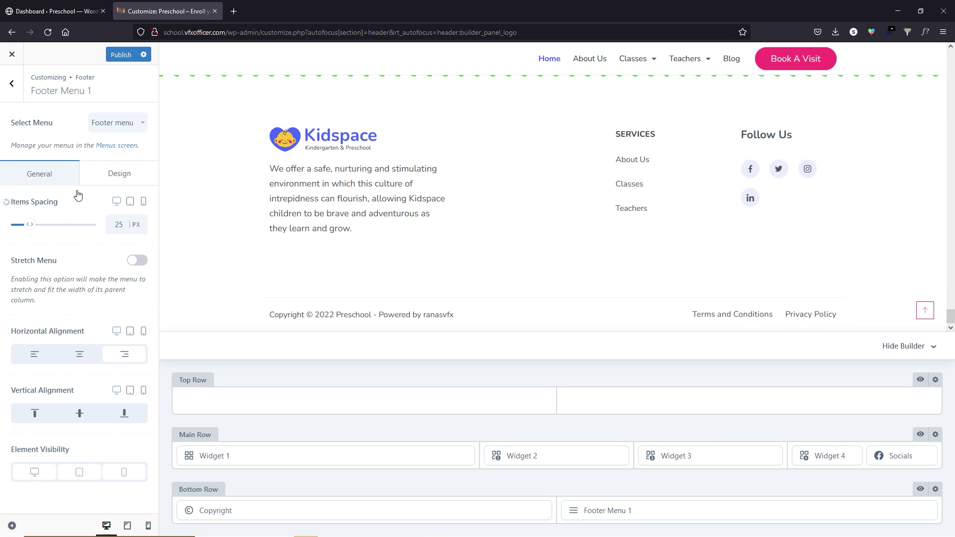
Step: Open the Select Menu dropdown listing available menus for Footer Menu 1
click(128, 127)
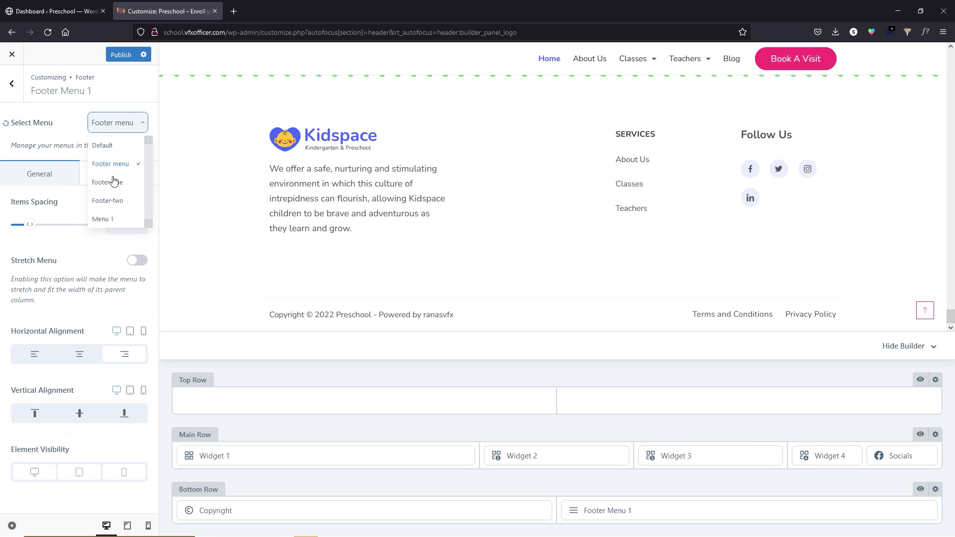
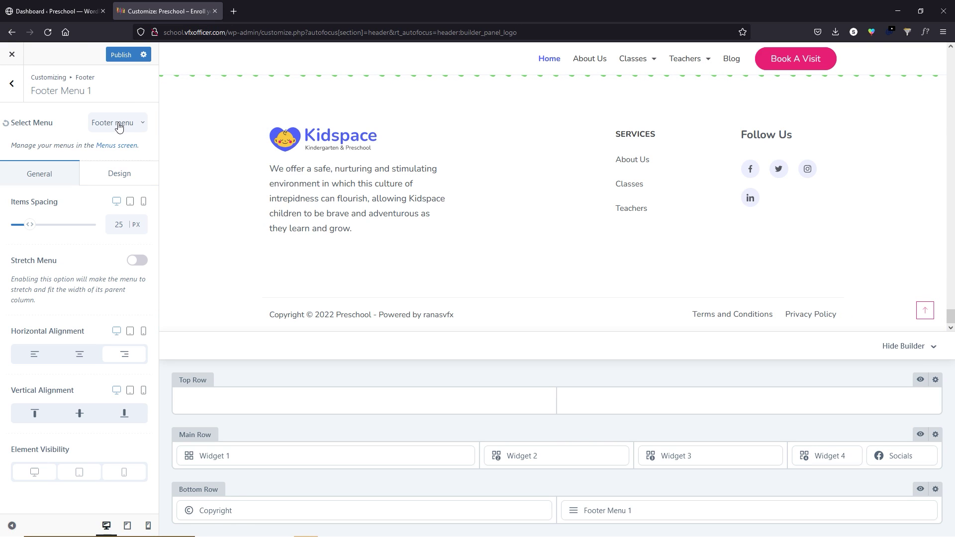
Step: Open Appearance > Menus in a new tab with the Footer menu selected for editing
click(70, 3)
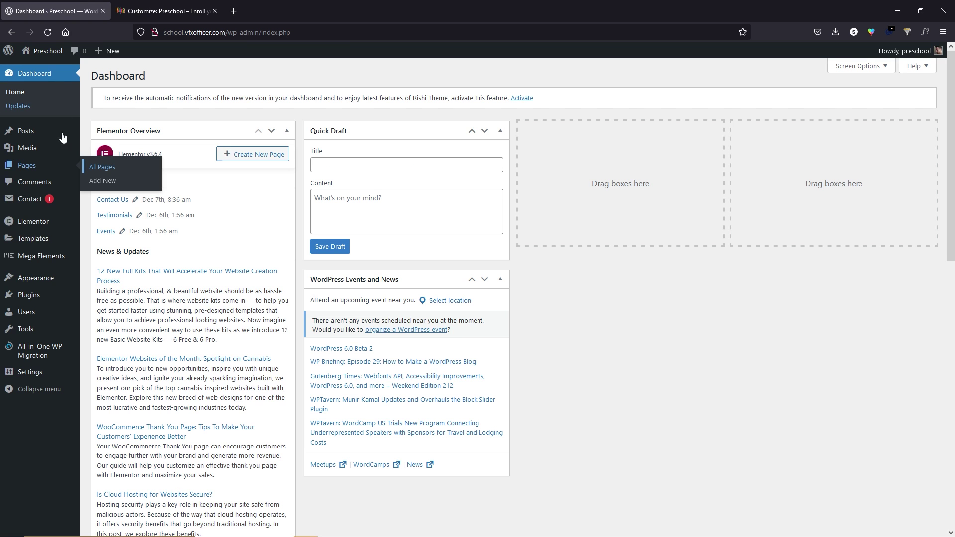
mouse_move(39, 282)
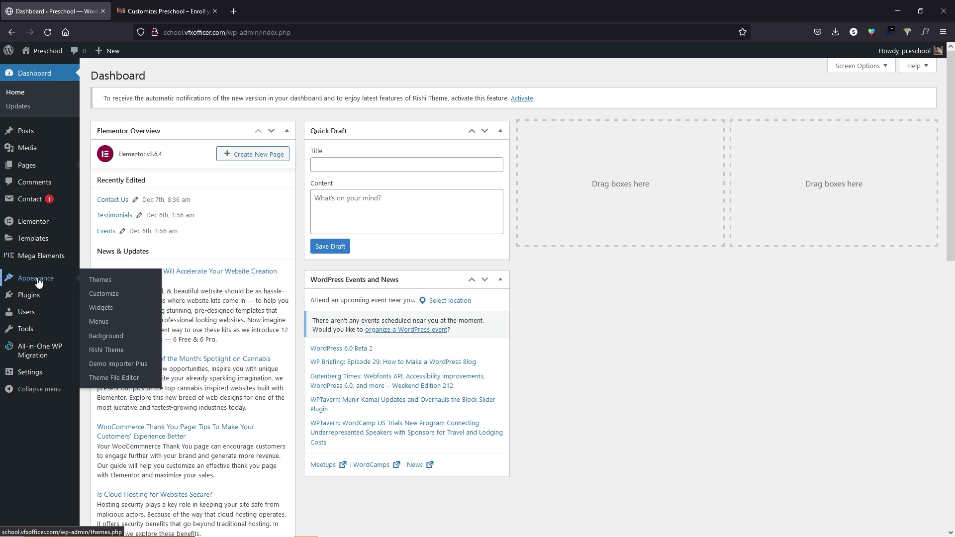
middle_click(99, 322)
click(169, 11)
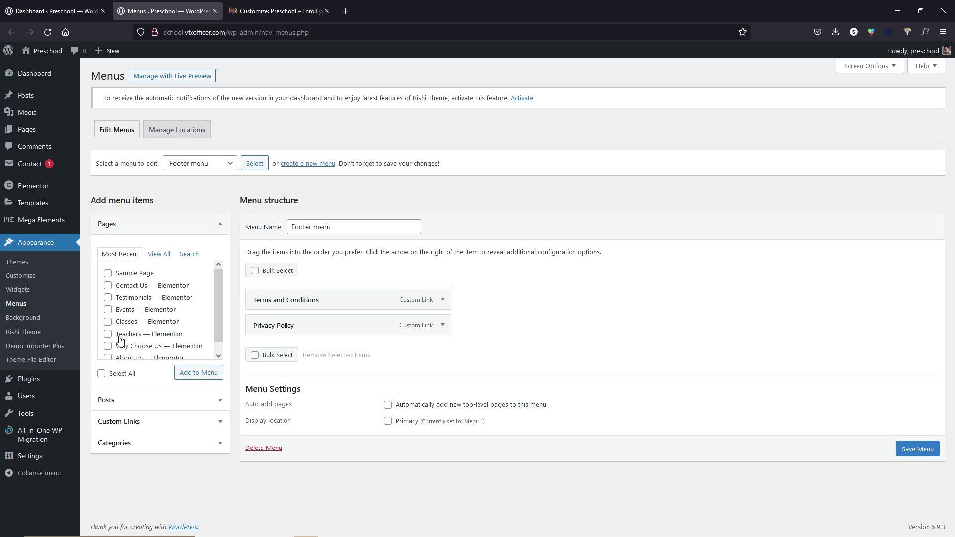
click(209, 166)
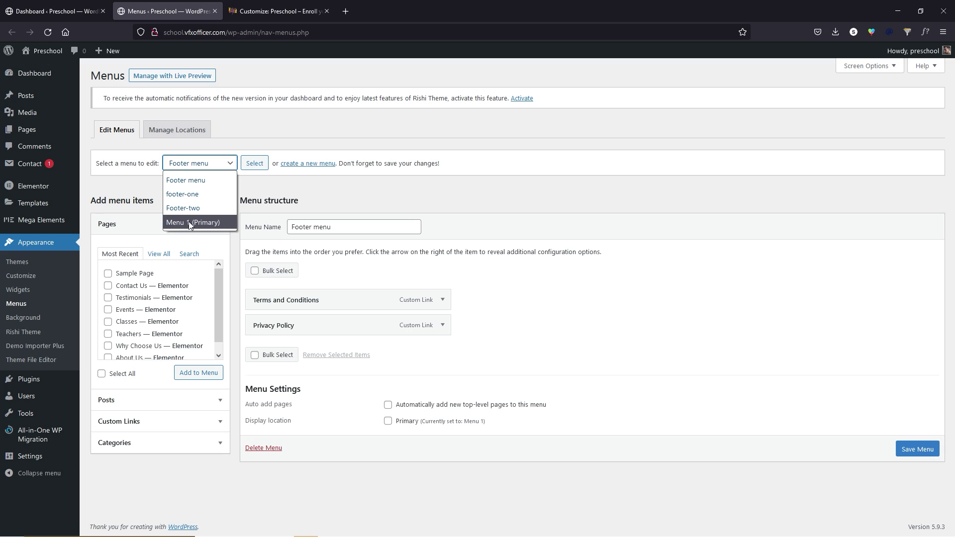
click(214, 167)
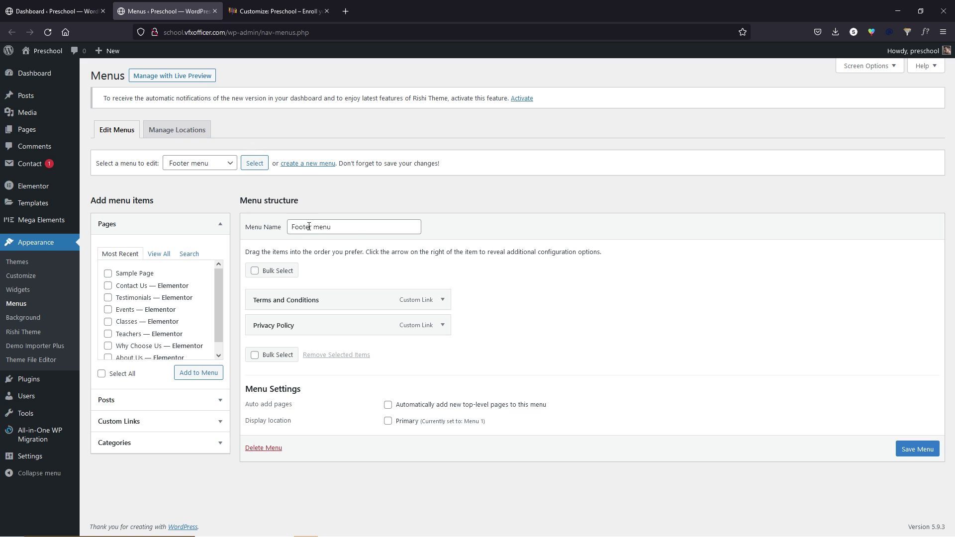
Step: Add the Contact Us page to the Footer menu and save it
click(358, 231)
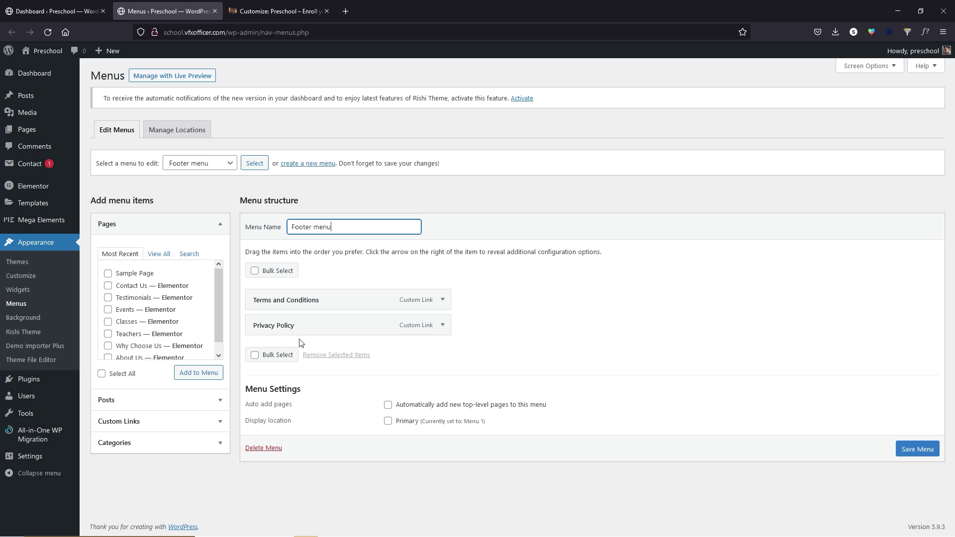
scroll(142, 319, down, 1)
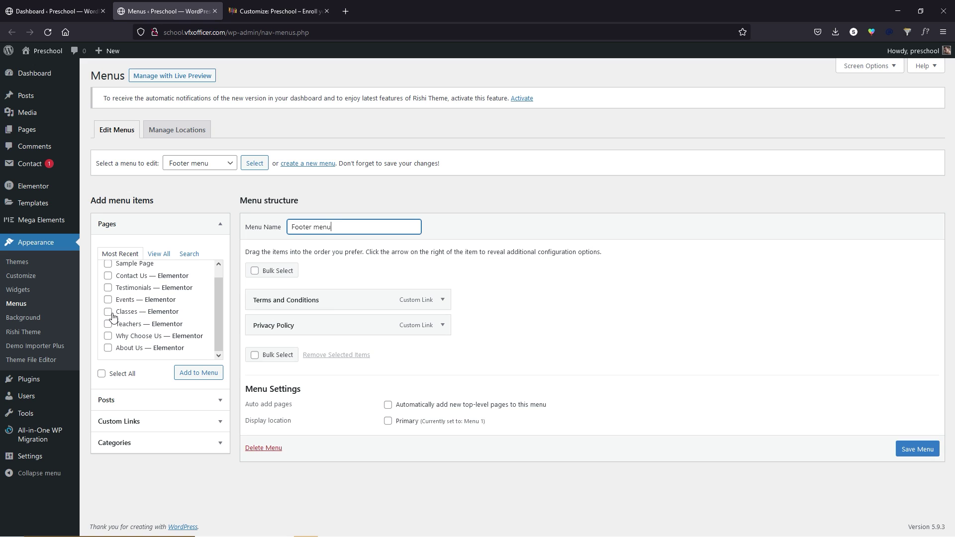
click(108, 276)
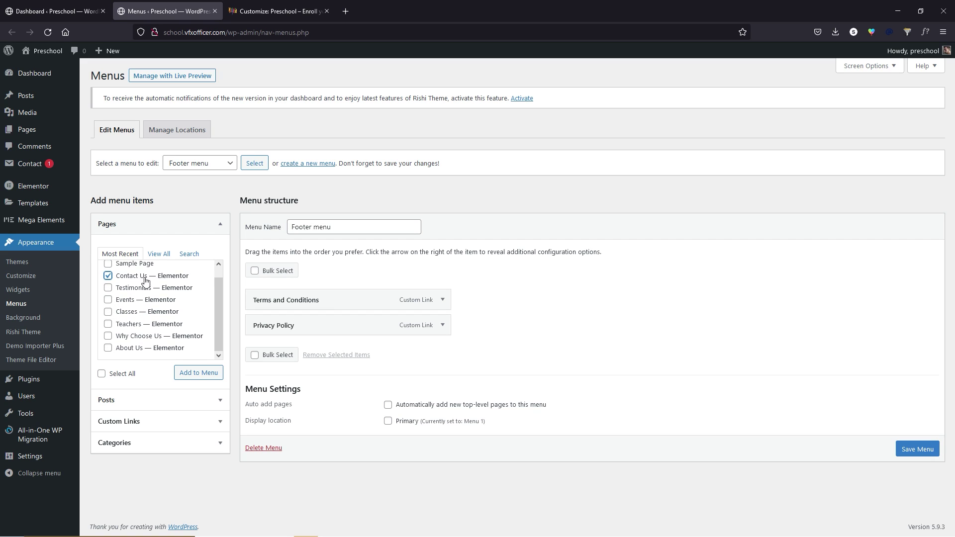
click(198, 373)
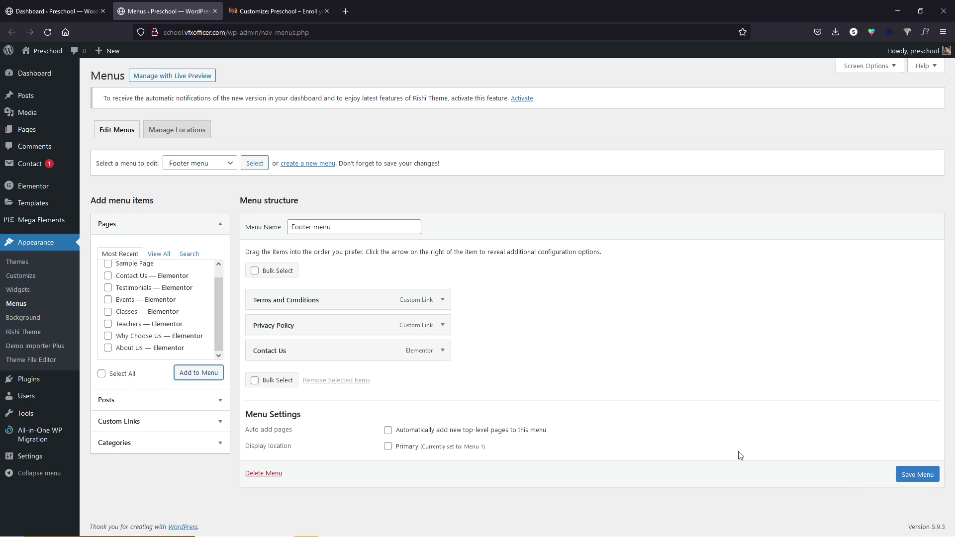
click(926, 480)
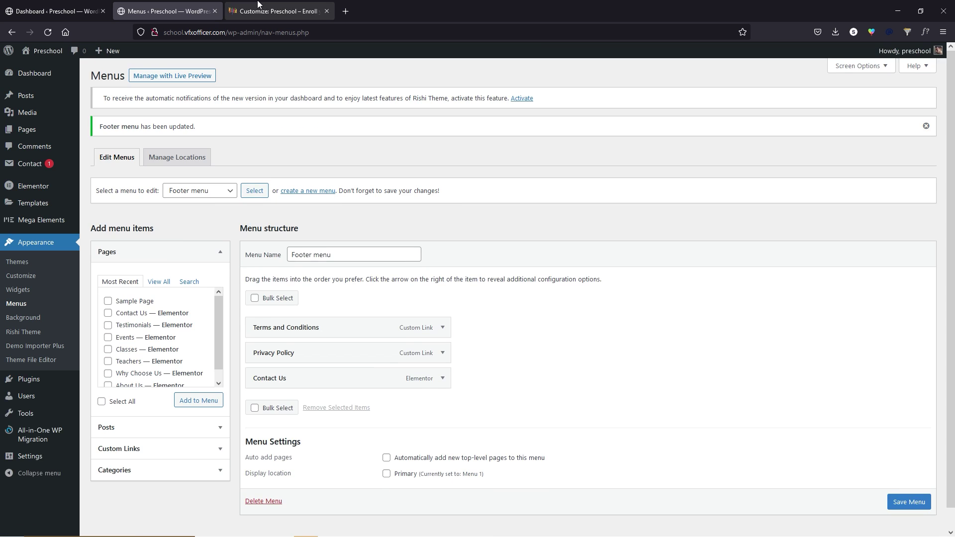
click(258, 7)
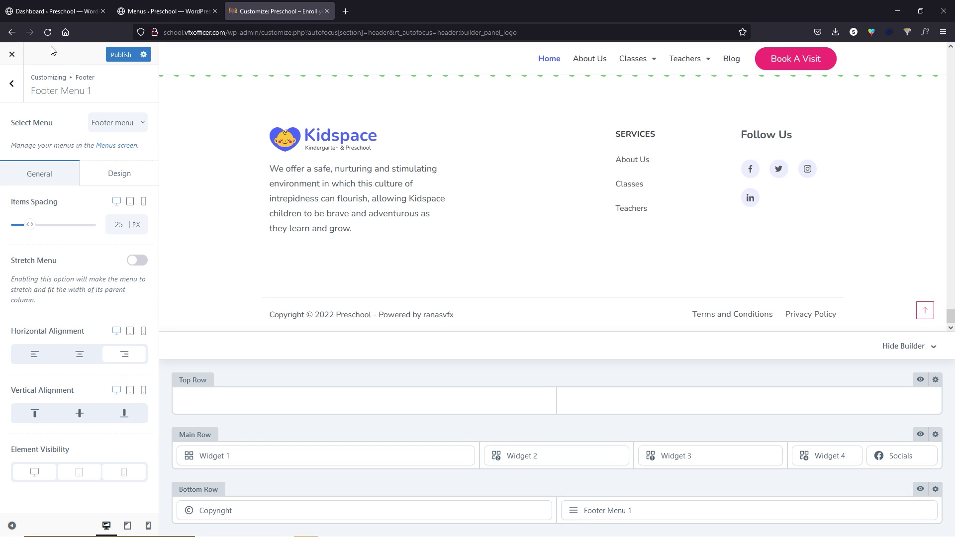
Step: Publish the Customizer changes and reload to view the updated footer
click(119, 57)
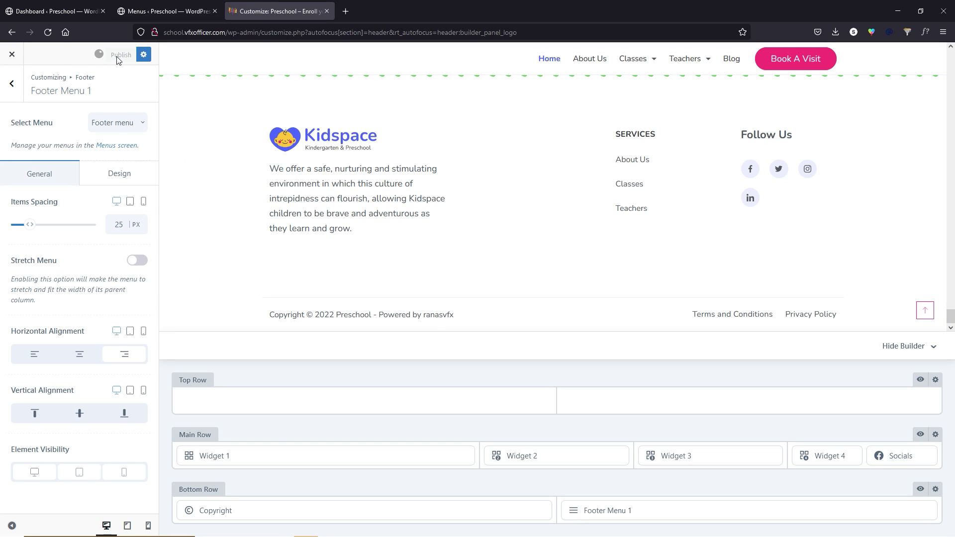
click(48, 32)
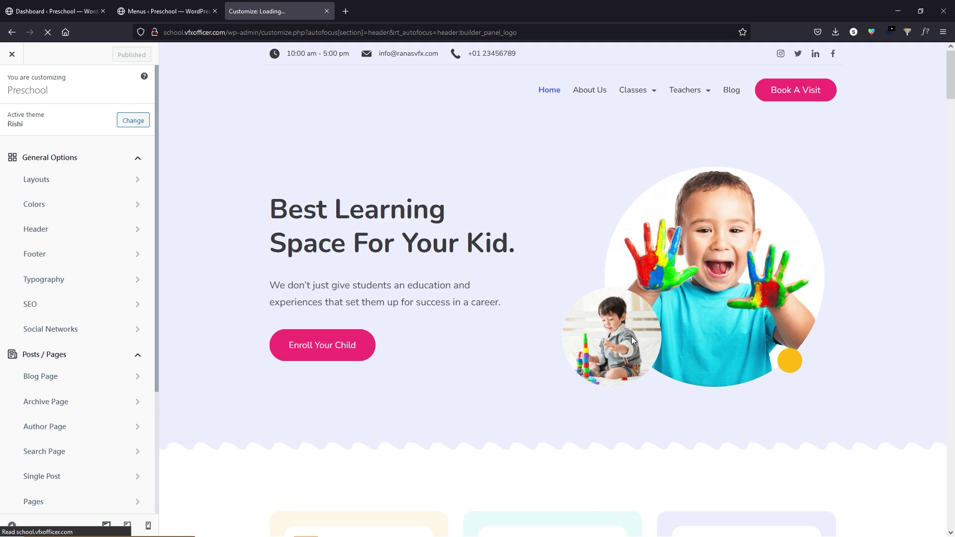
drag(950, 59, 951, 318)
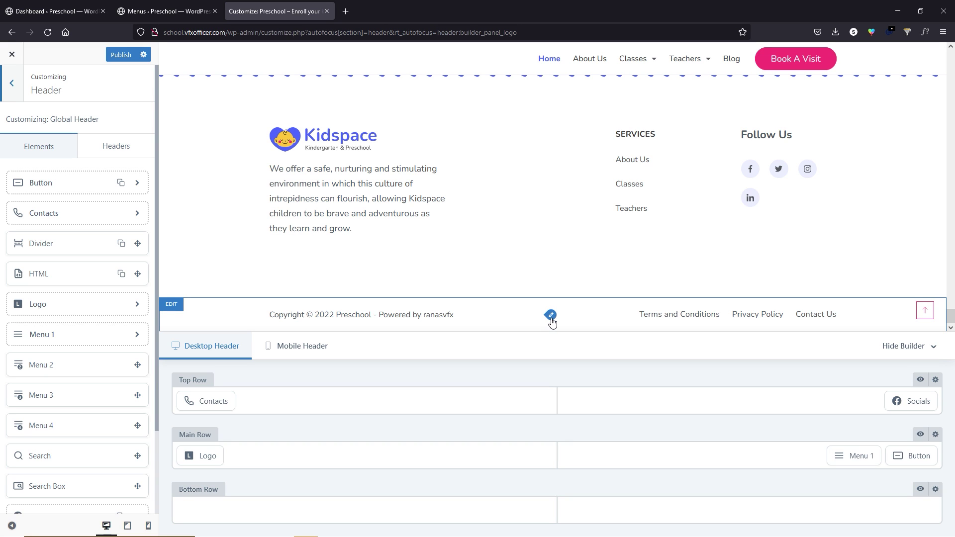
scroll(746, 218, up, 1)
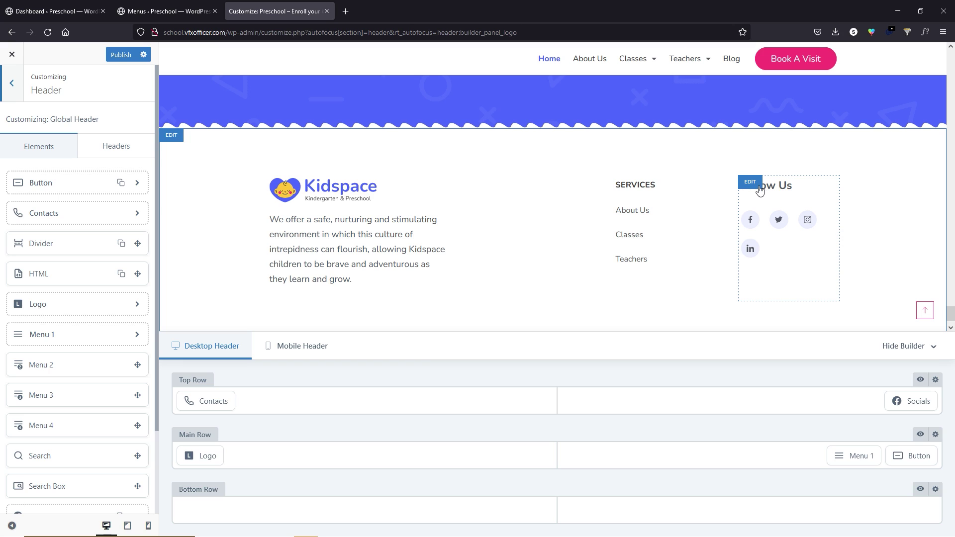
Step: Look over the footer Socials settings, then edit the Services widget column
click(759, 188)
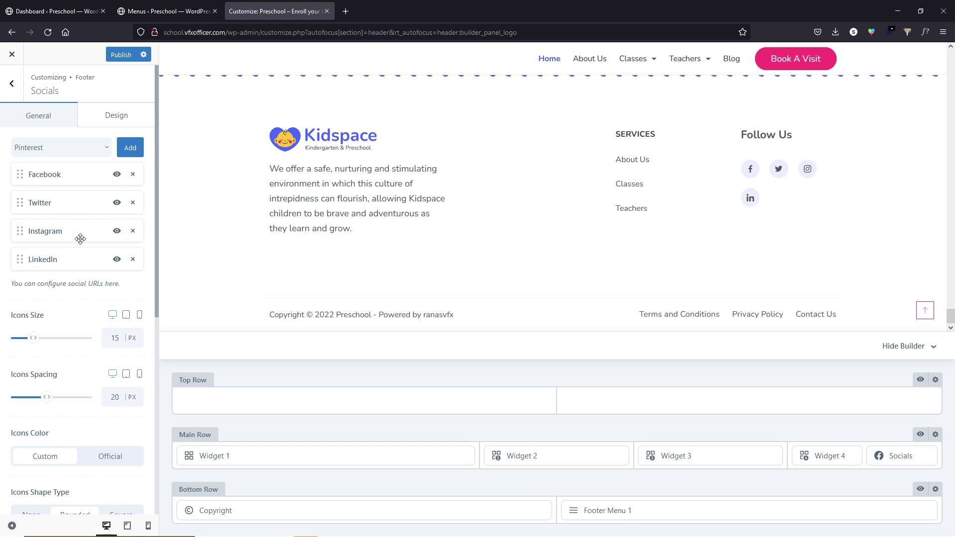
scroll(80, 242, down, 4)
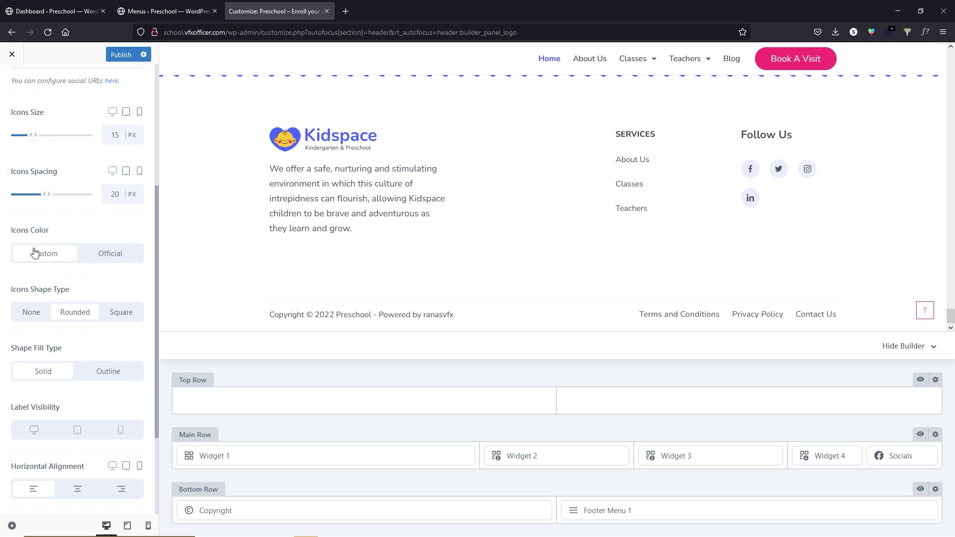
scroll(54, 335, down, 3)
scroll(70, 367, up, 7)
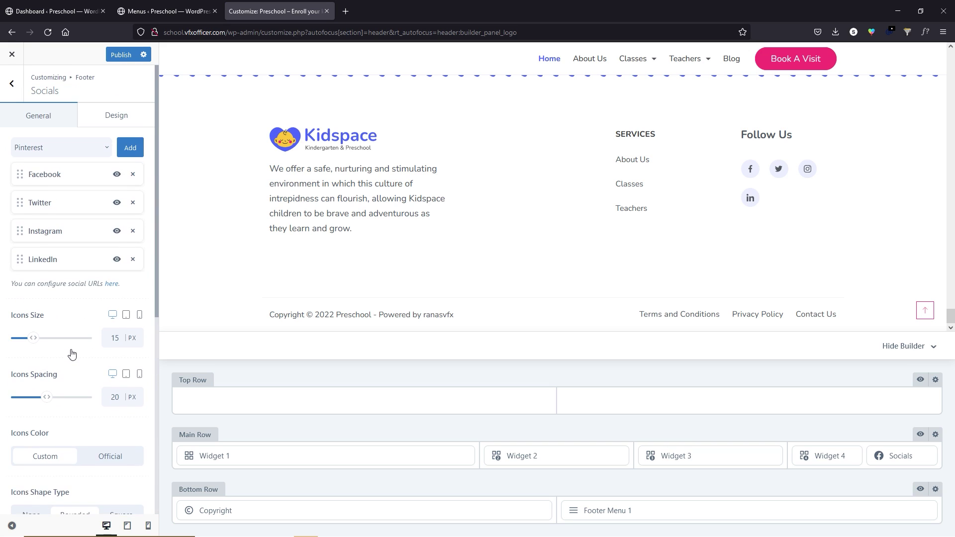
click(631, 132)
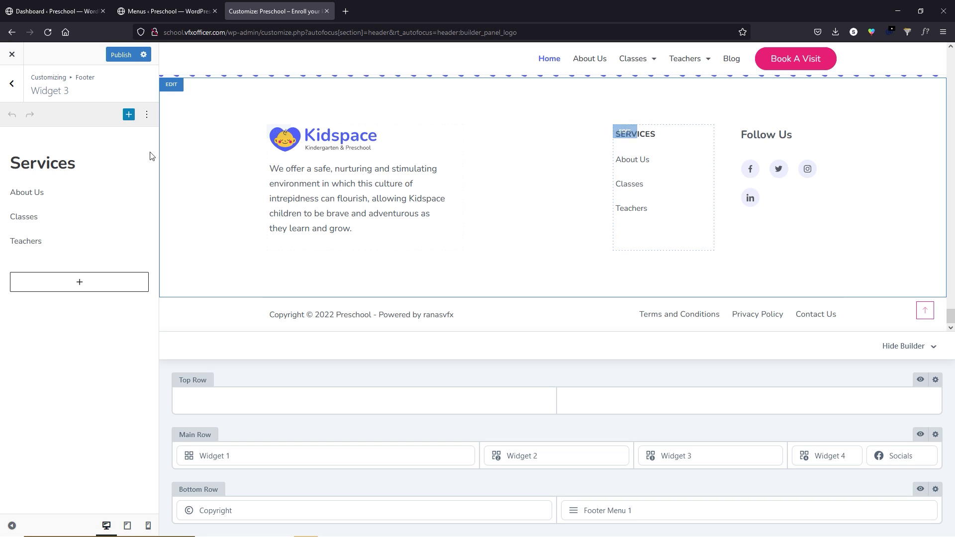
Step: Confirm the Services menu block uses footer-one, containing About Us, Classes and Teachers
click(30, 202)
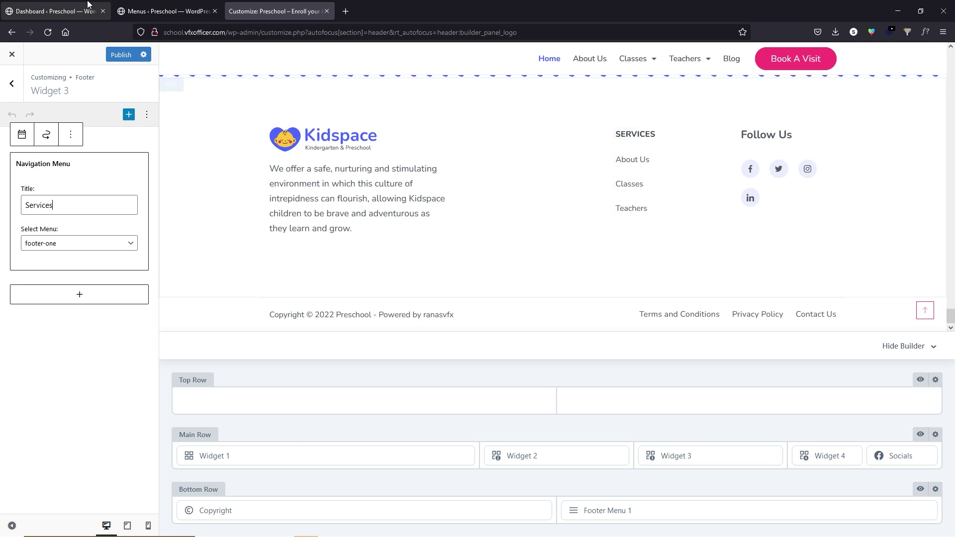
click(167, 11)
click(217, 199)
click(201, 218)
click(249, 192)
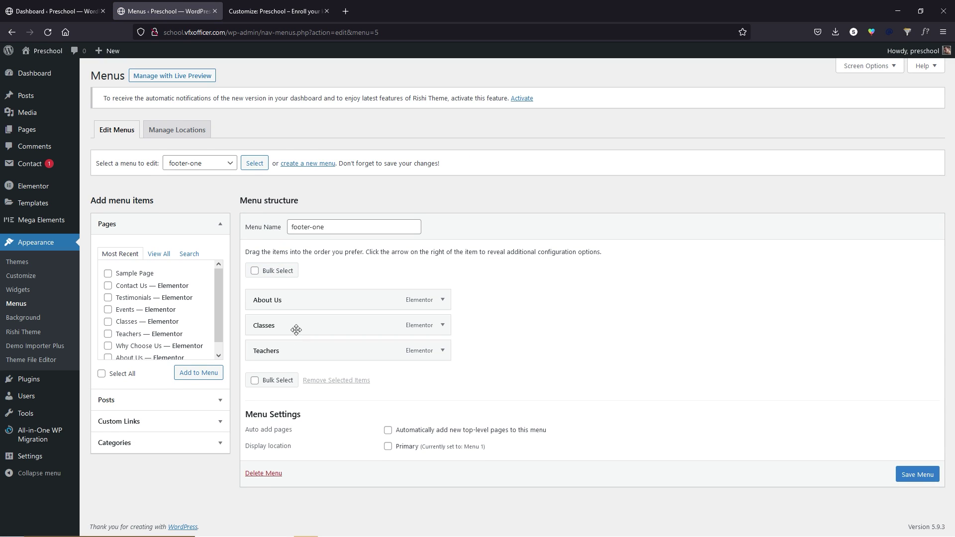
click(274, 11)
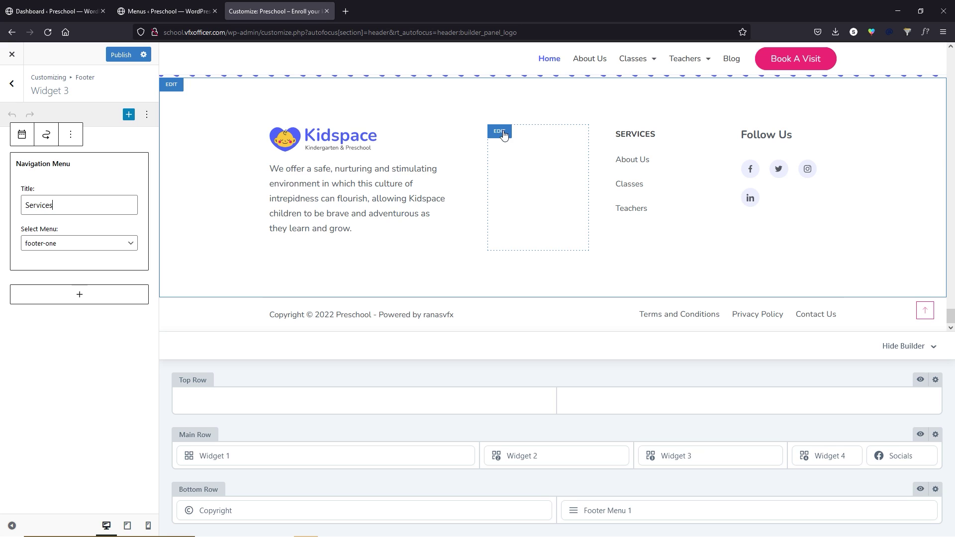
Step: Show Footer-two in the empty footer column, titled 'Another menu', and publish
click(504, 134)
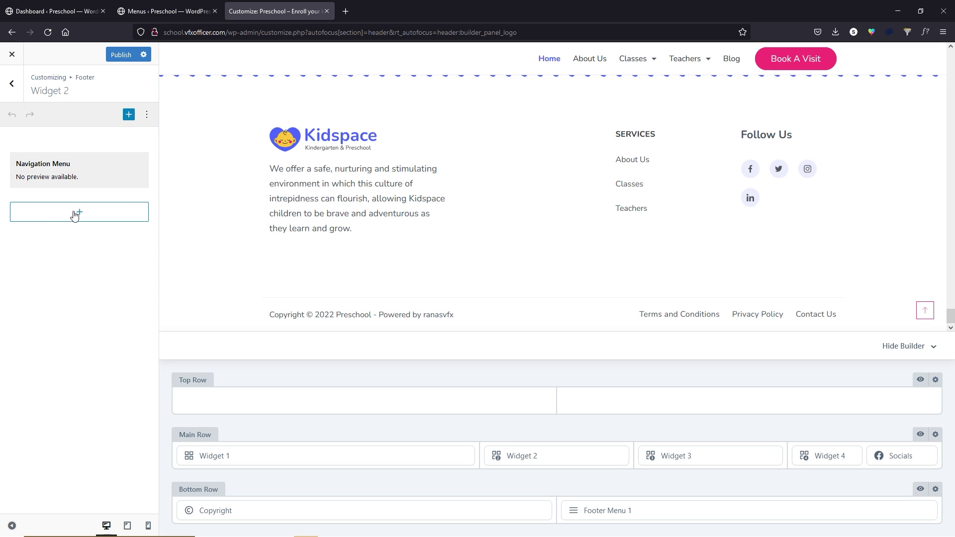
click(62, 174)
click(68, 206)
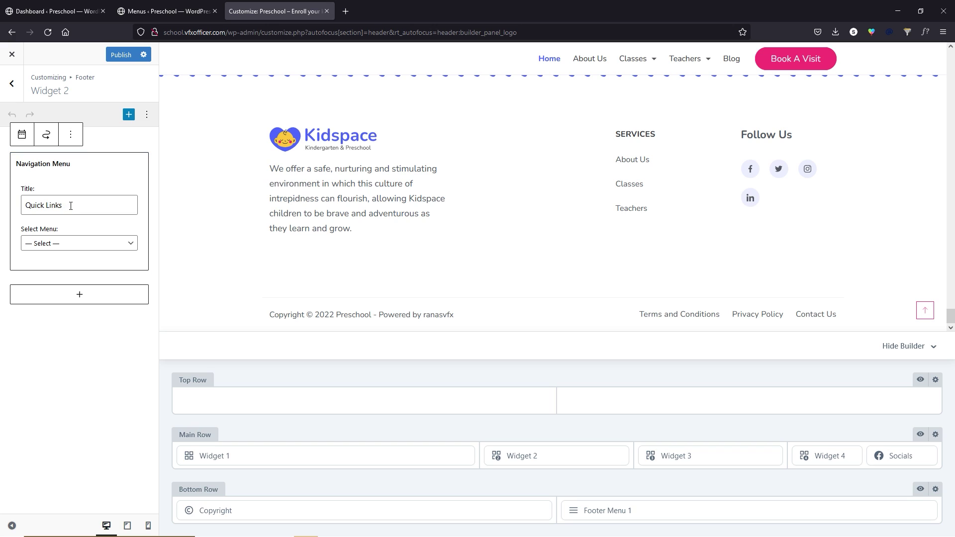
click(72, 244)
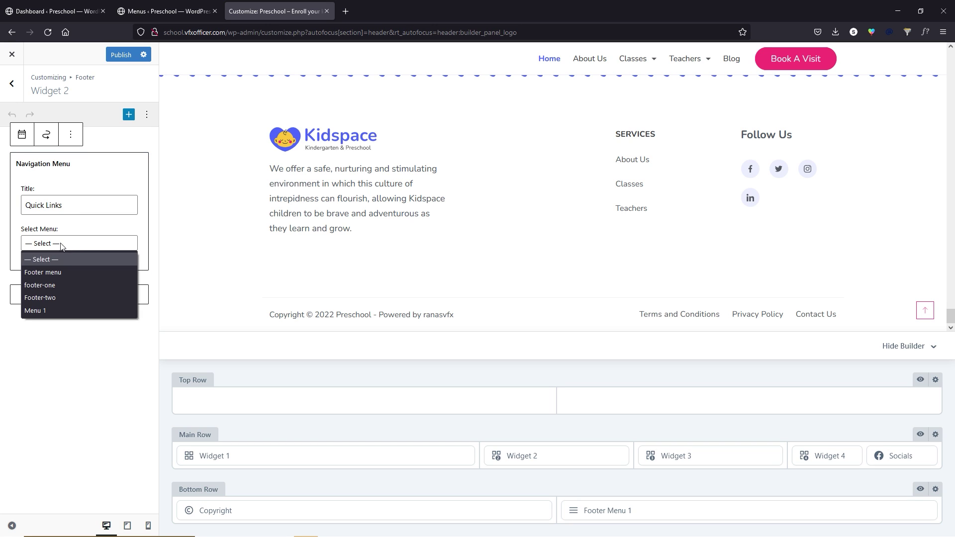
click(43, 296)
drag(64, 206, 13, 205)
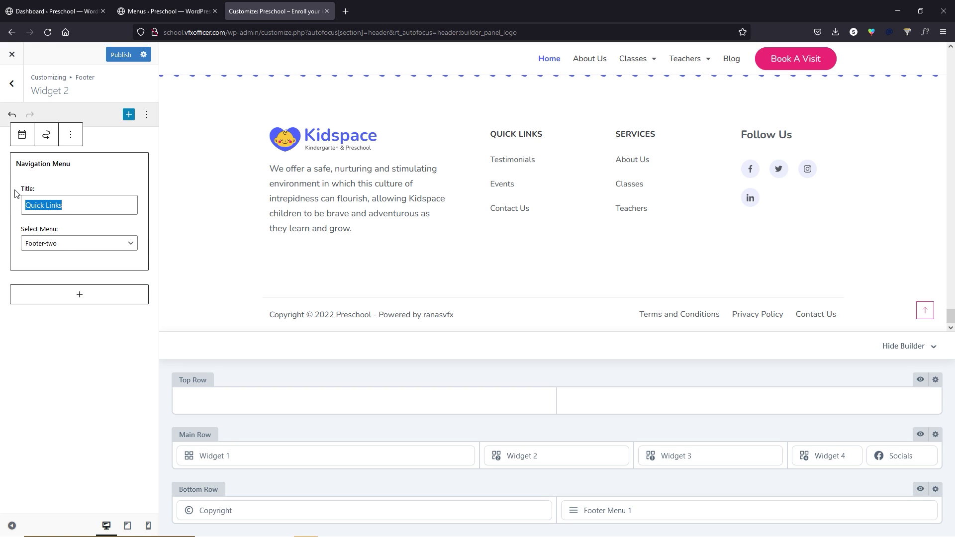
text(Another menu)
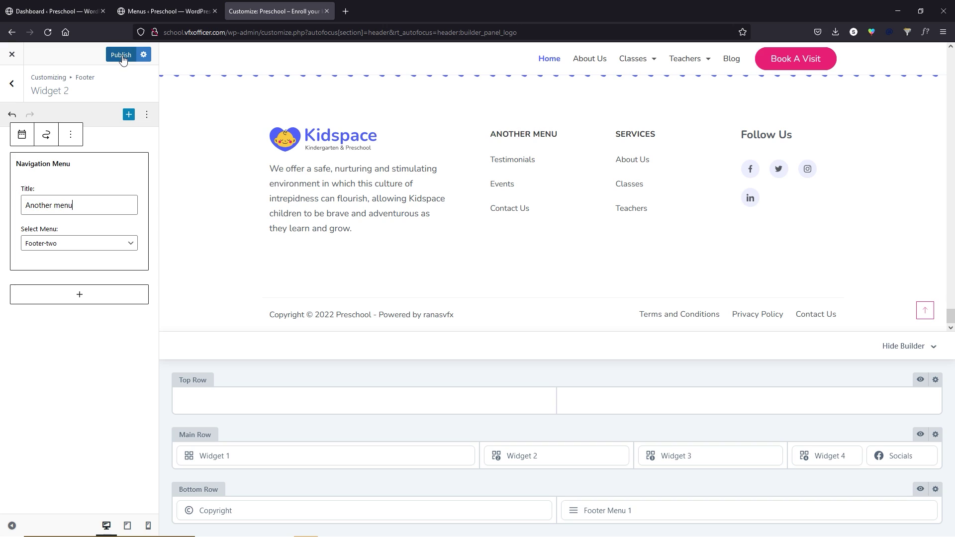
click(122, 55)
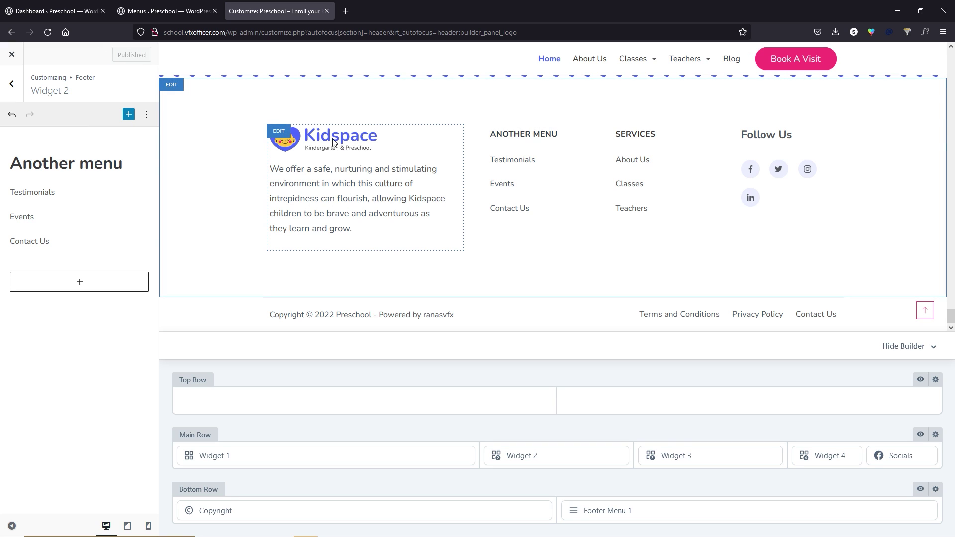
Step: Replace the footer Widget 1 Kidspace logo with the uploaded Natykid logo.png
click(278, 131)
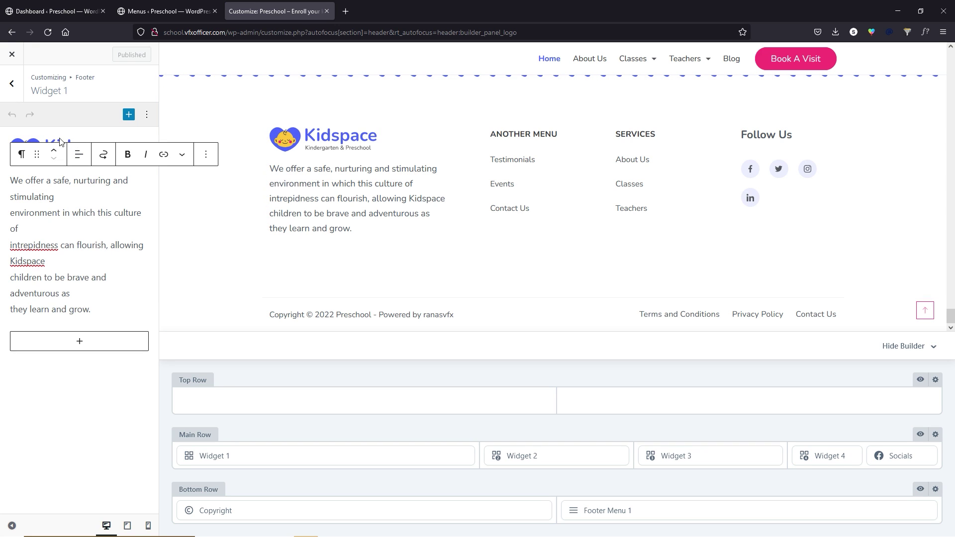
click(28, 148)
click(206, 122)
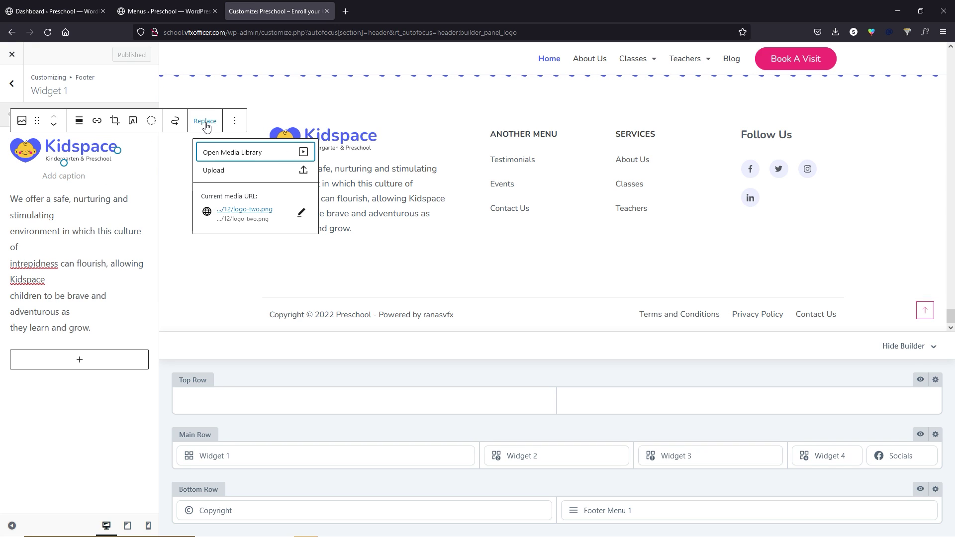
click(245, 153)
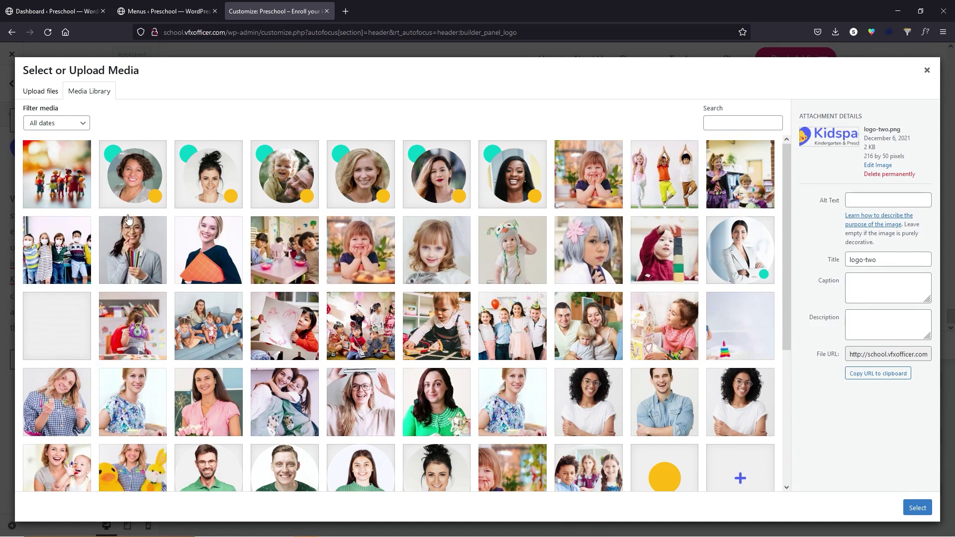
click(40, 90)
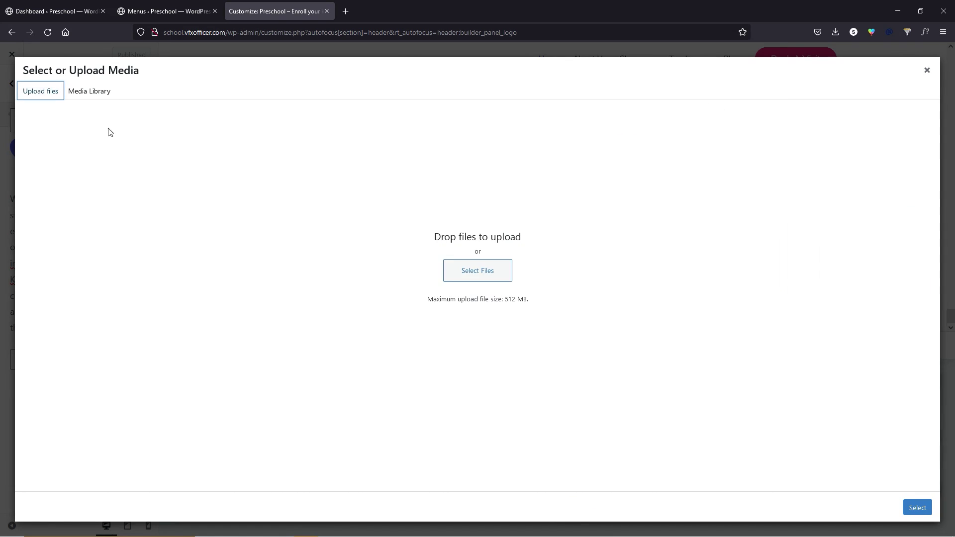
click(249, 535)
drag(680, 174, 773, 446)
click(918, 508)
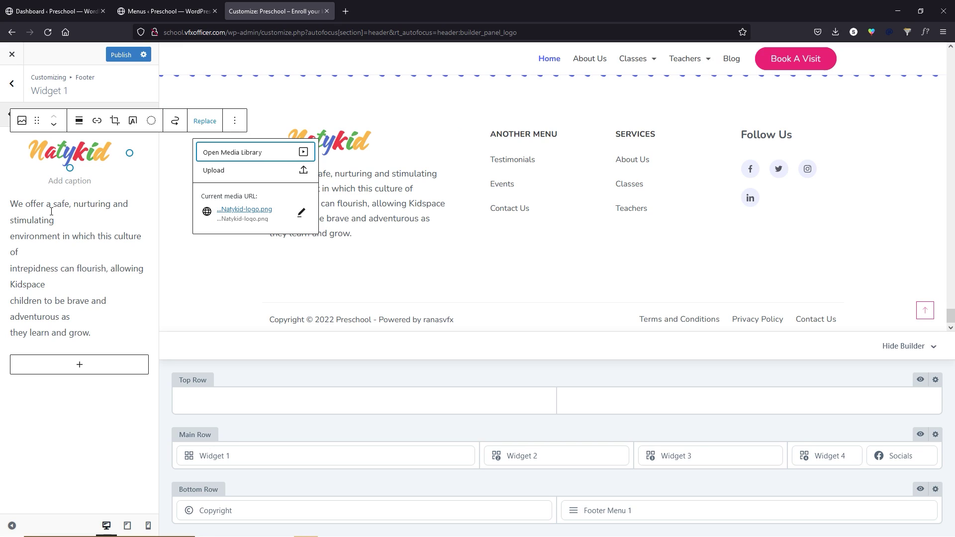
click(51, 211)
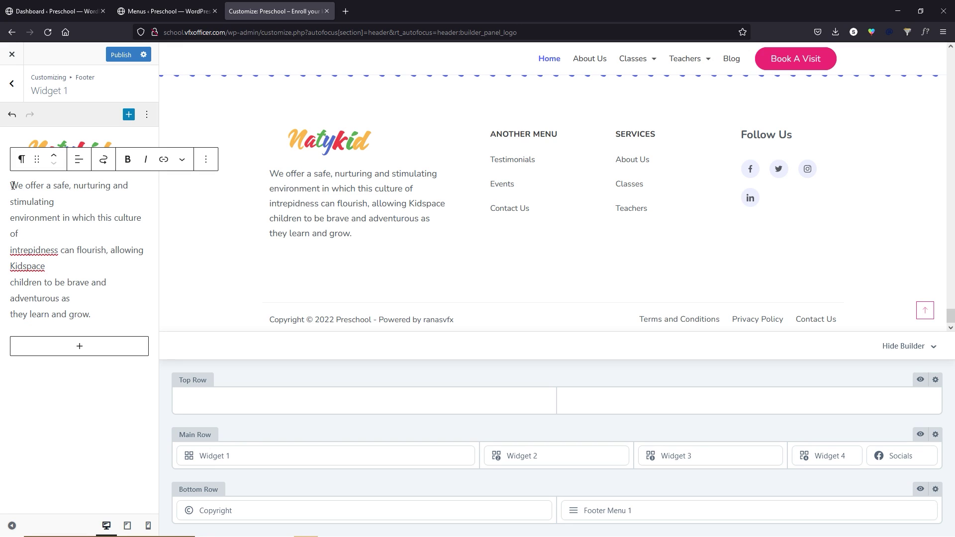
Step: Replace the Widget 1 description with 'This is my new website for kids' and publish
drag(12, 185, 129, 329)
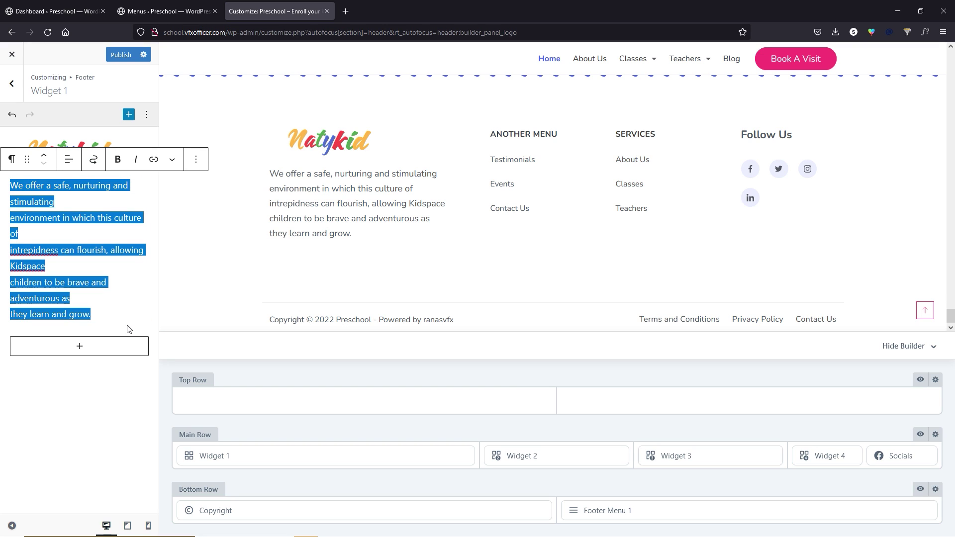
key(BackSpace)
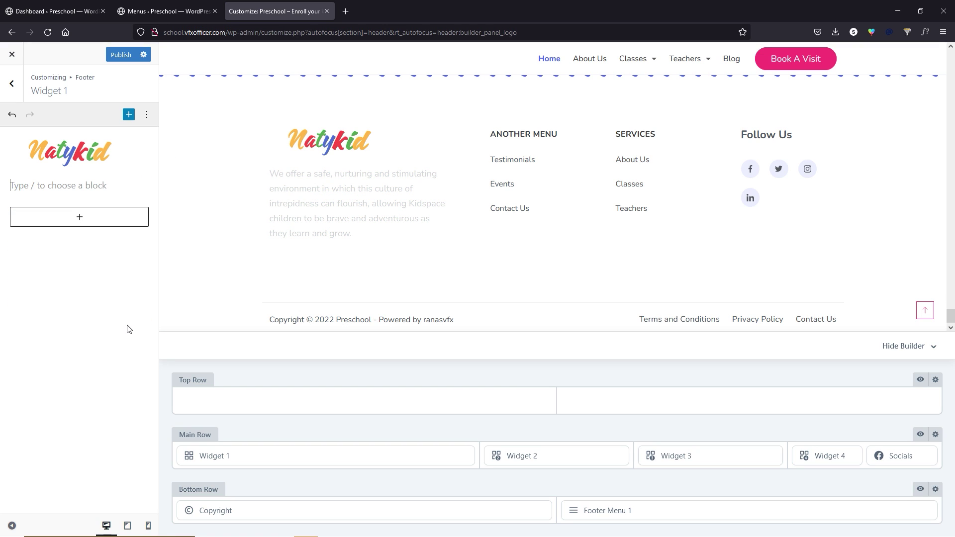
text(This is m)
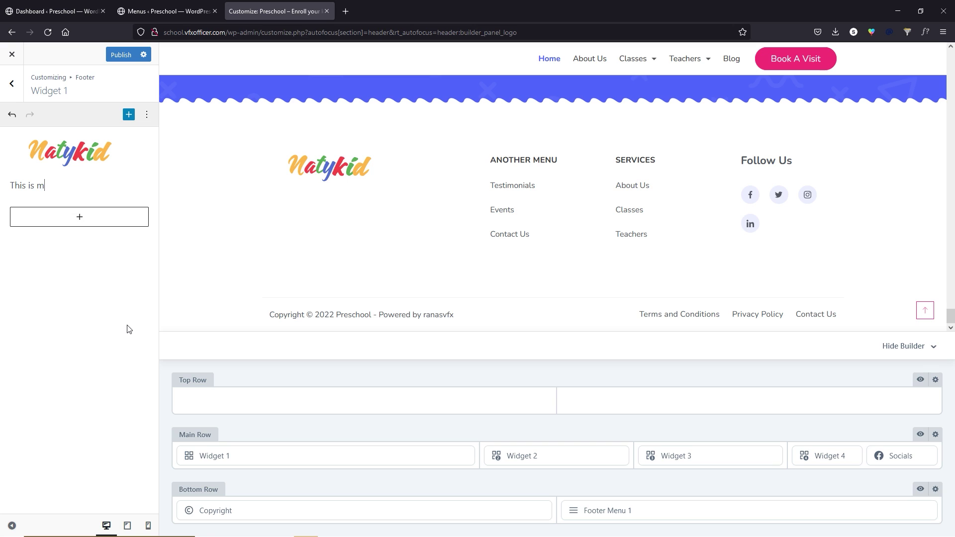
text(y new website for kids)
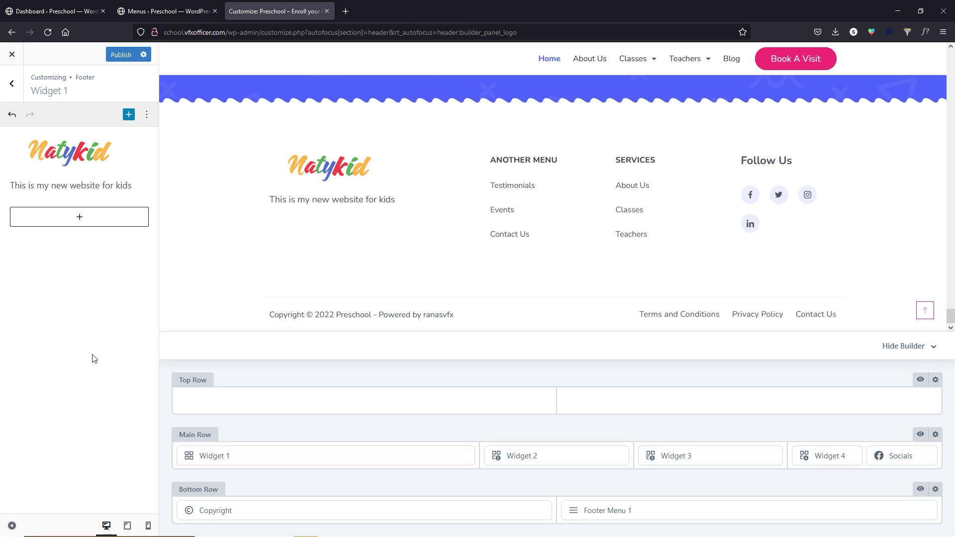
click(121, 55)
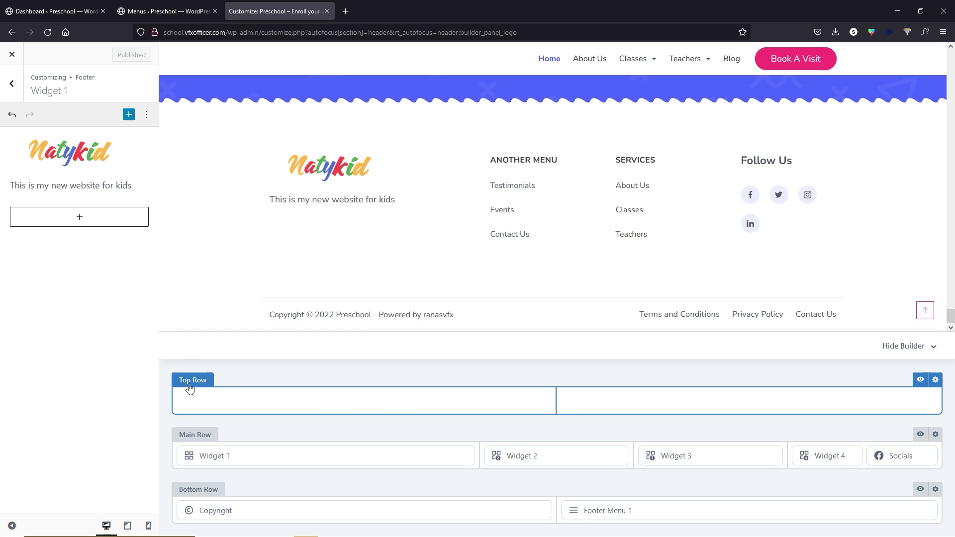
Step: Review the footer Top Row settings
click(936, 380)
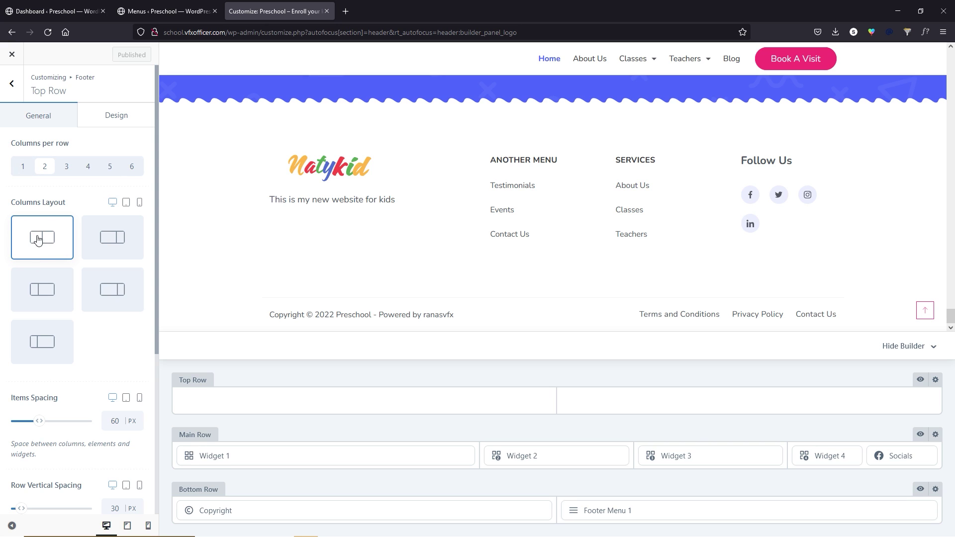
scroll(72, 242, down, 2)
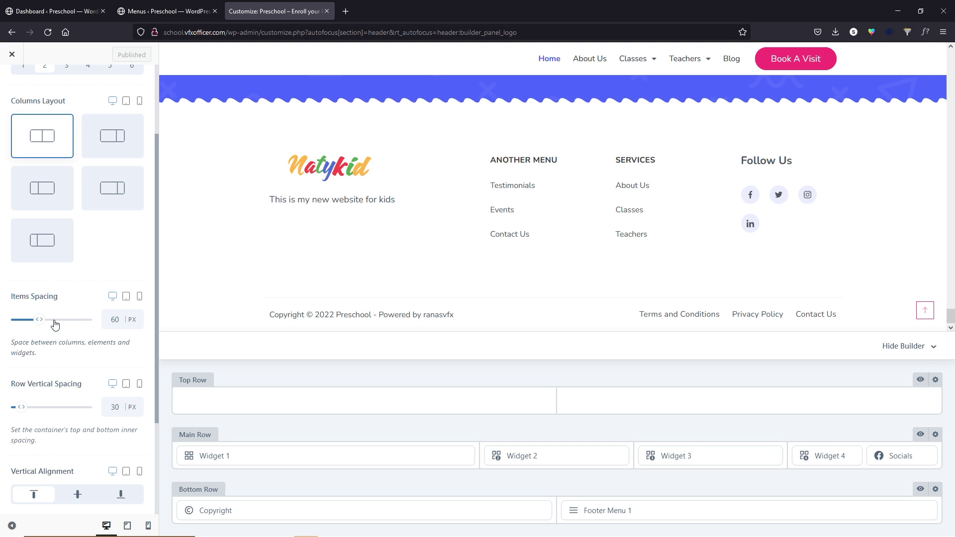
scroll(51, 219, down, 3)
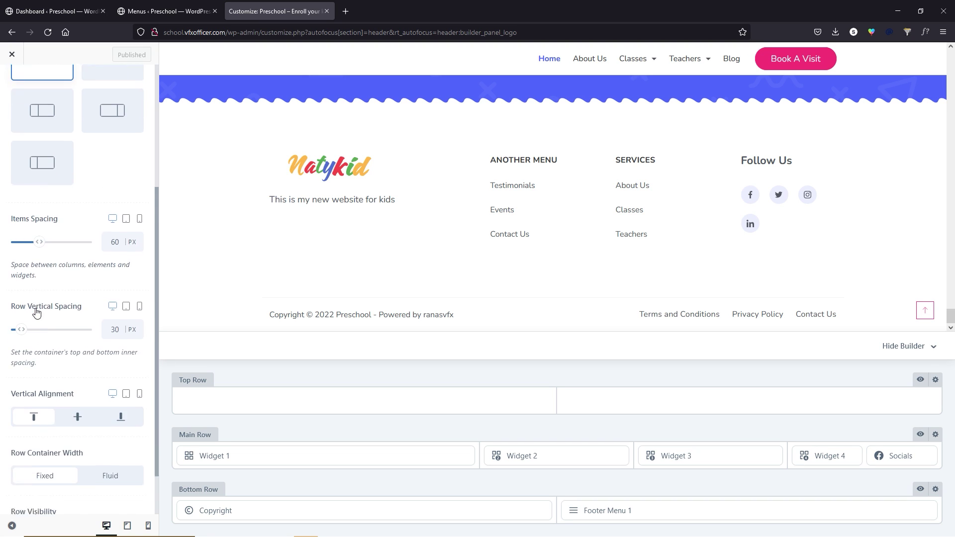
scroll(85, 358, up, 5)
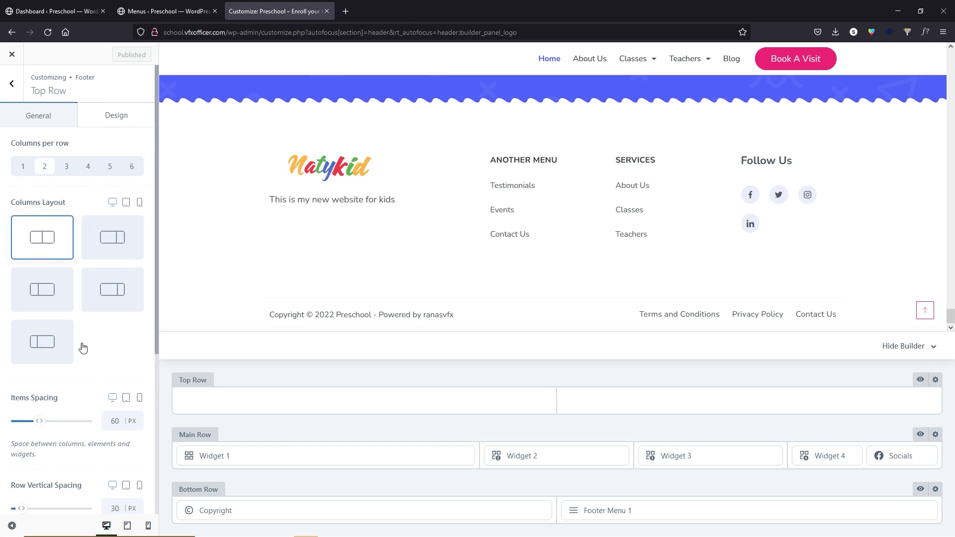
click(12, 80)
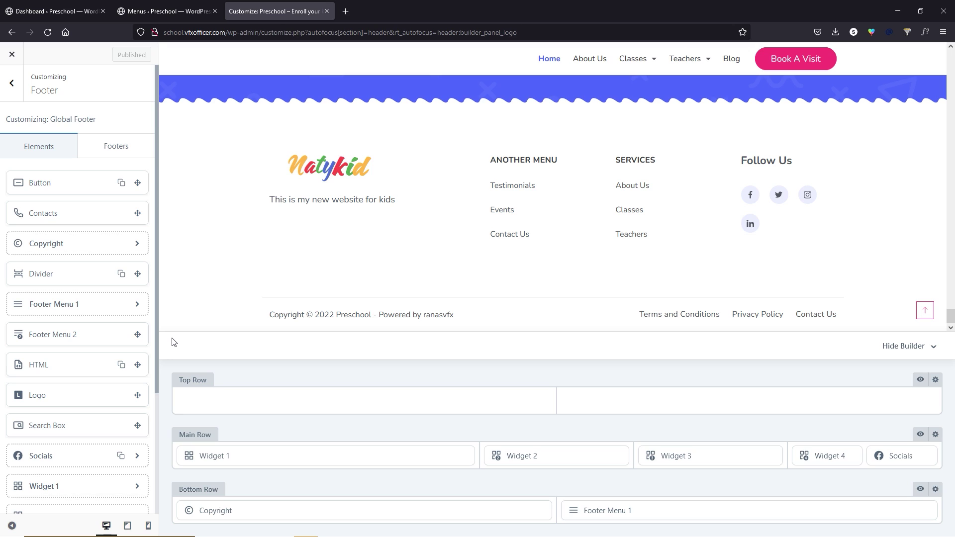
Step: Review the footer Socials settings, then open General Options > Layouts
scroll(63, 106, down, 3)
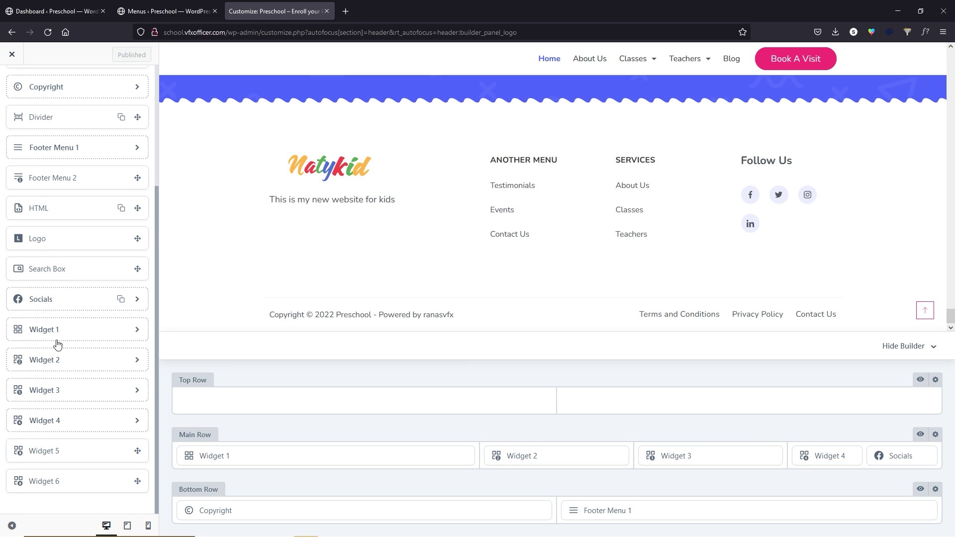
double_click(73, 307)
scroll(71, 199, up, 3)
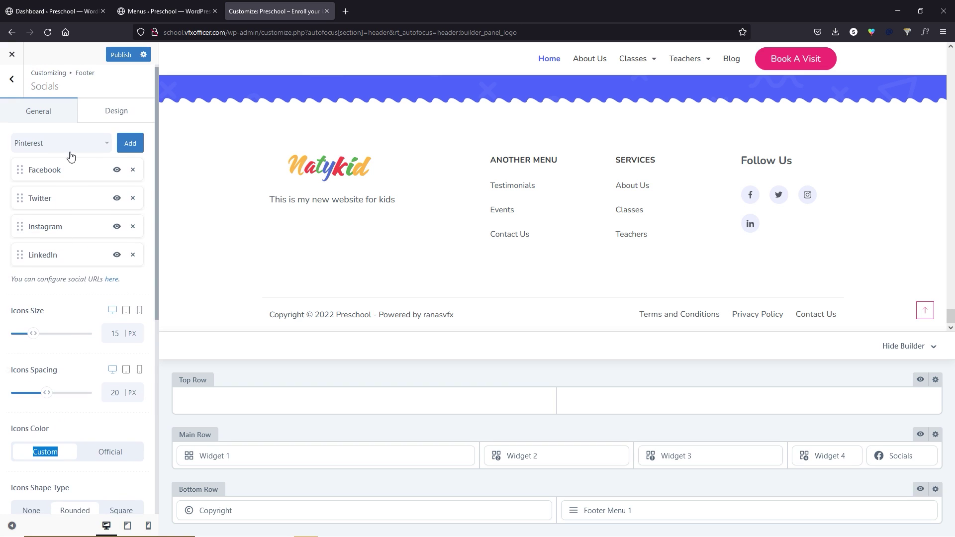
click(12, 78)
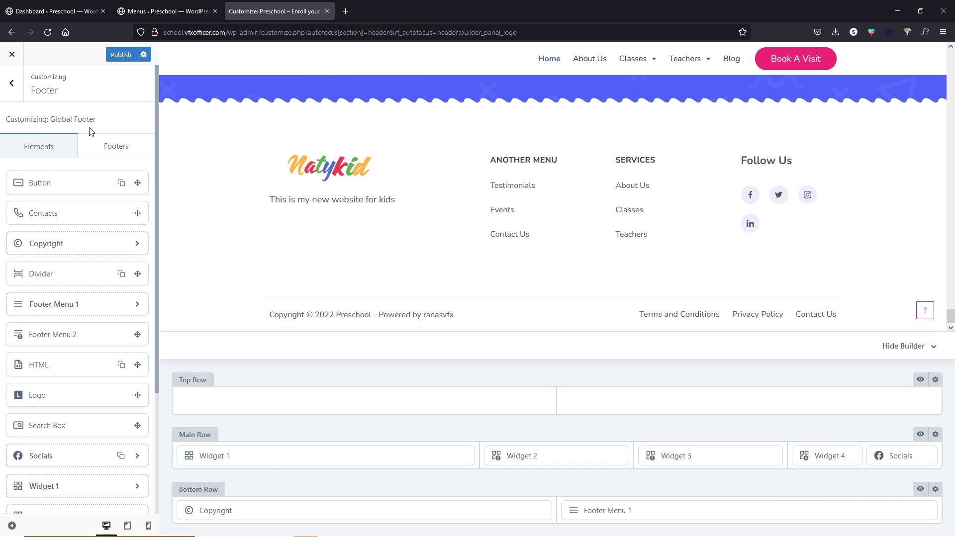
click(12, 84)
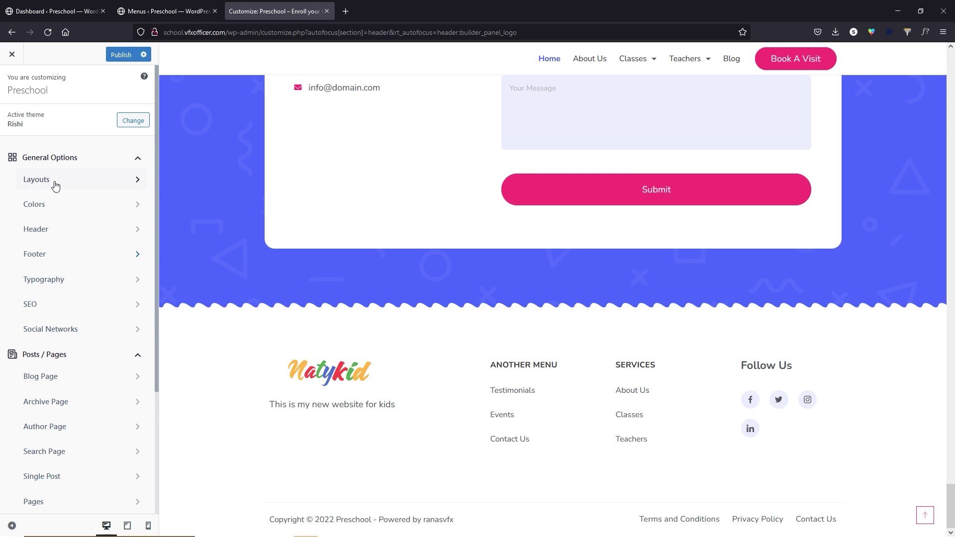
click(106, 186)
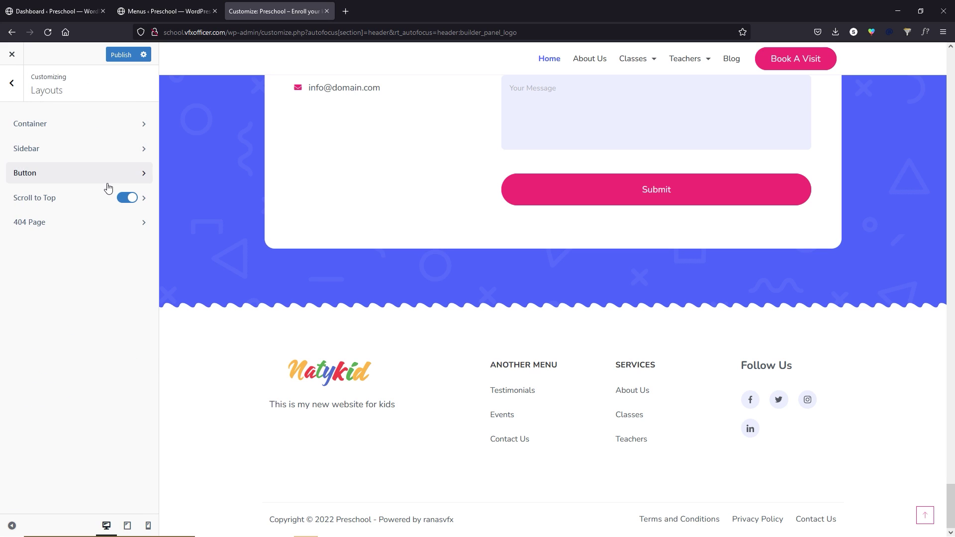
Step: Narrow the Container width to 1183 px, keeping the Unboxed layout
click(59, 122)
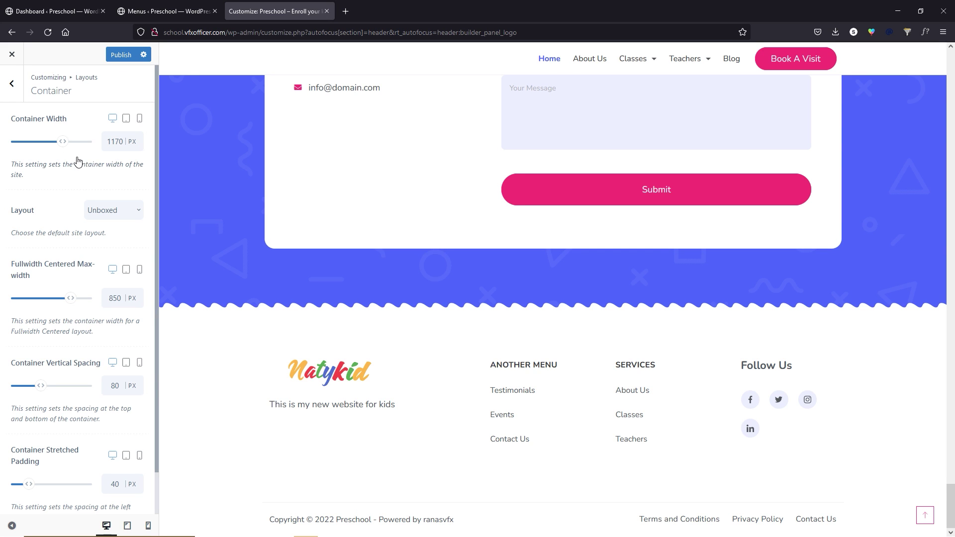
scroll(950, 348, up, 7)
drag(951, 453, 951, 60)
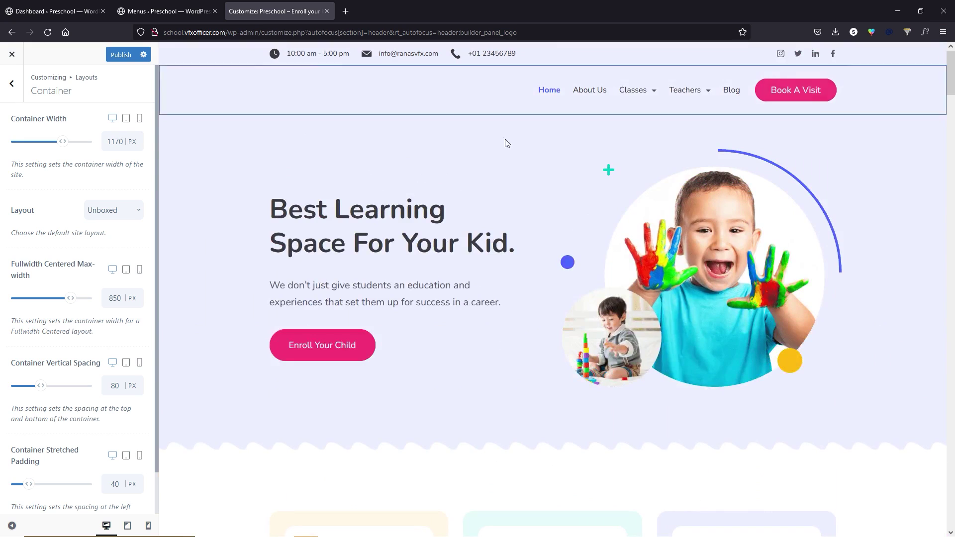
mouse_move(58, 145)
mouse_down()
mouse_move(41, 145)
mouse_move(60, 144)
mouse_up()
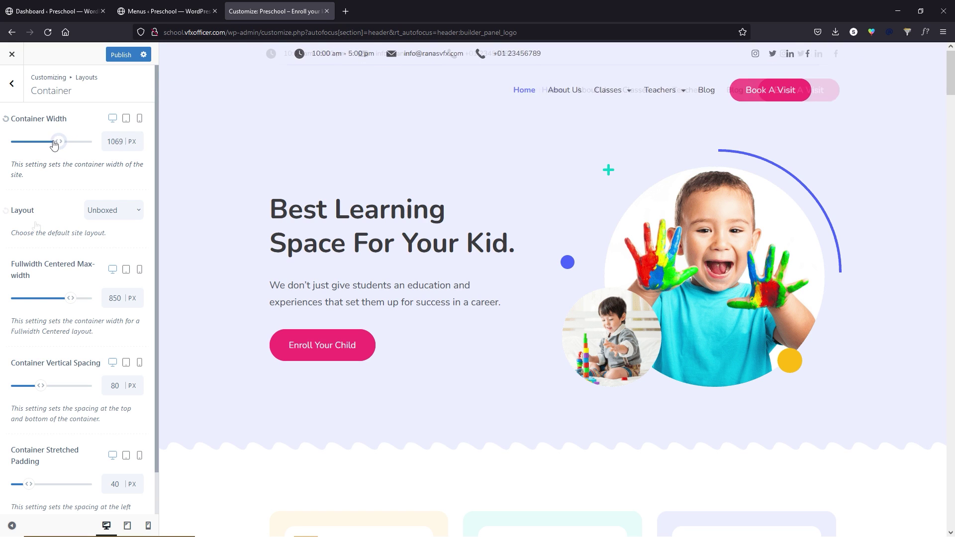
click(123, 214)
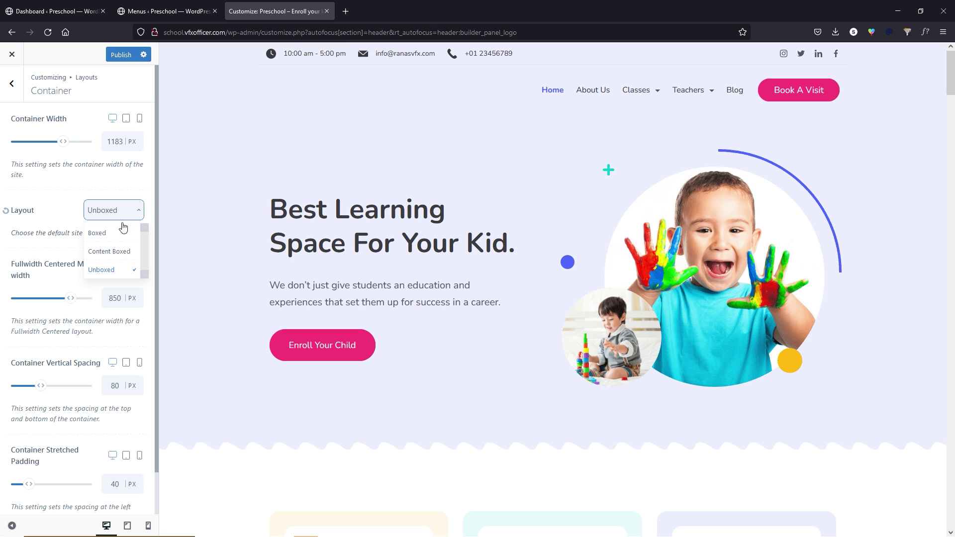
click(100, 233)
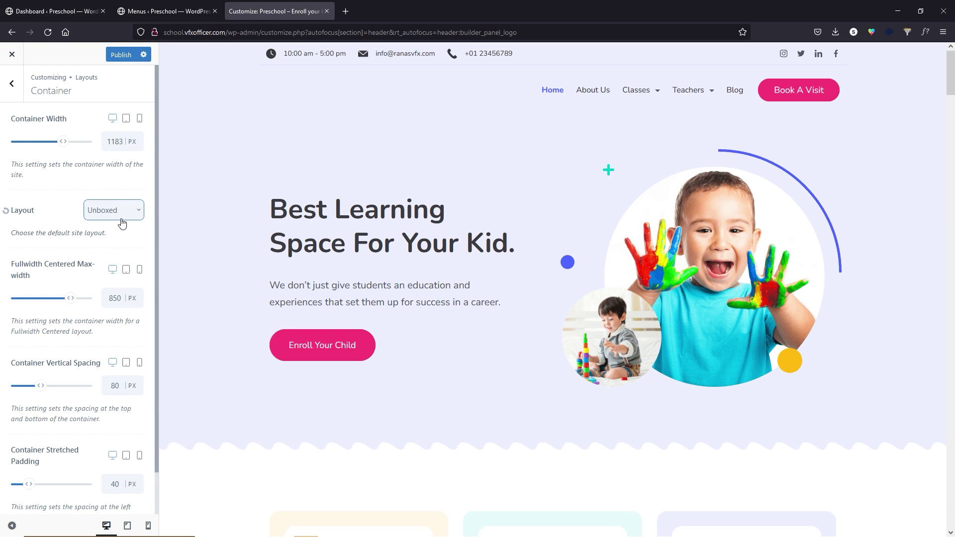
scroll(122, 224, down, 2)
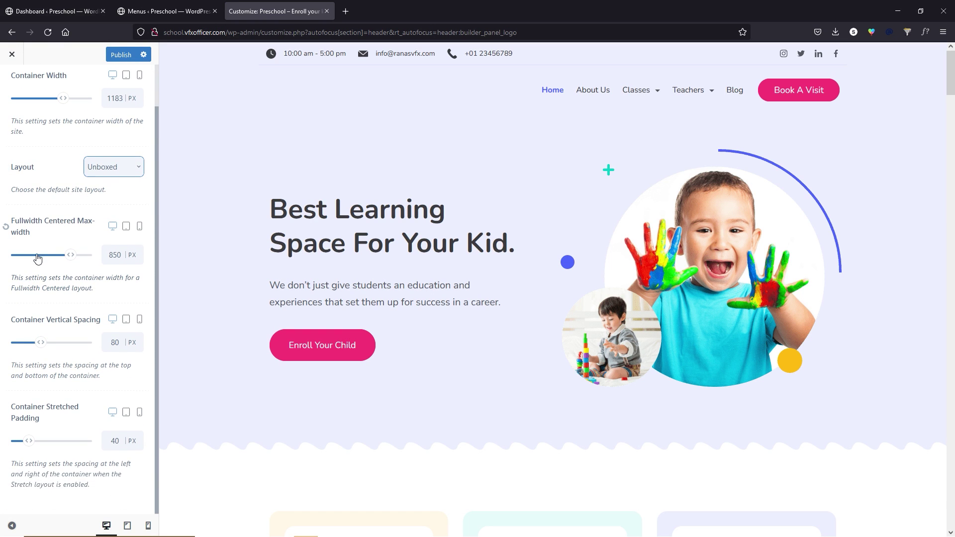
scroll(67, 363, up, 2)
click(11, 83)
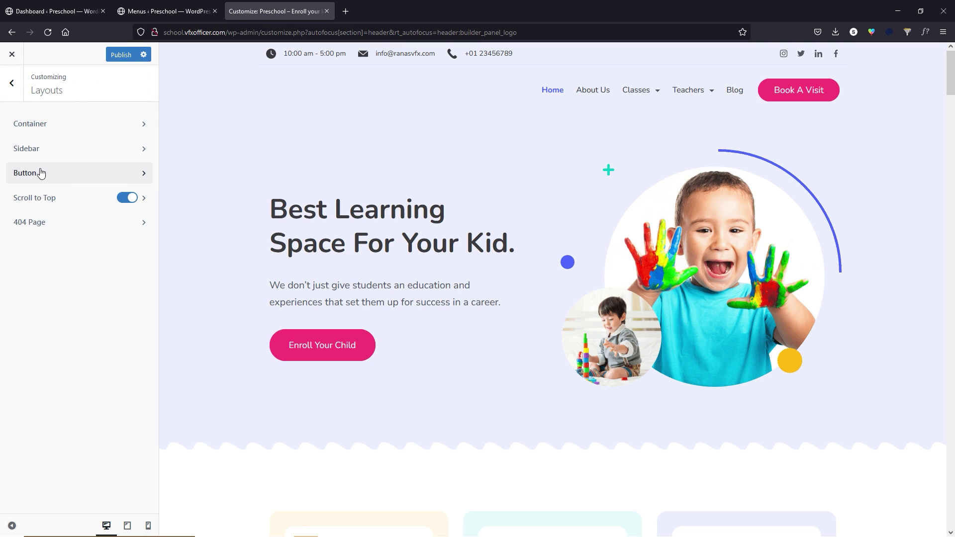
Step: Try Button Roundness at 57 and 100 px, then return it to 0 px
click(41, 173)
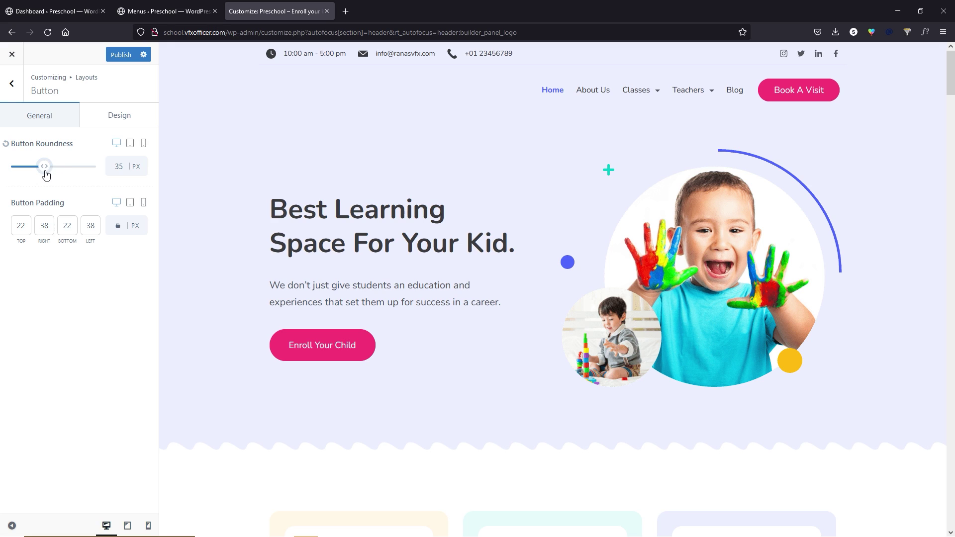
drag(44, 172, 8, 169)
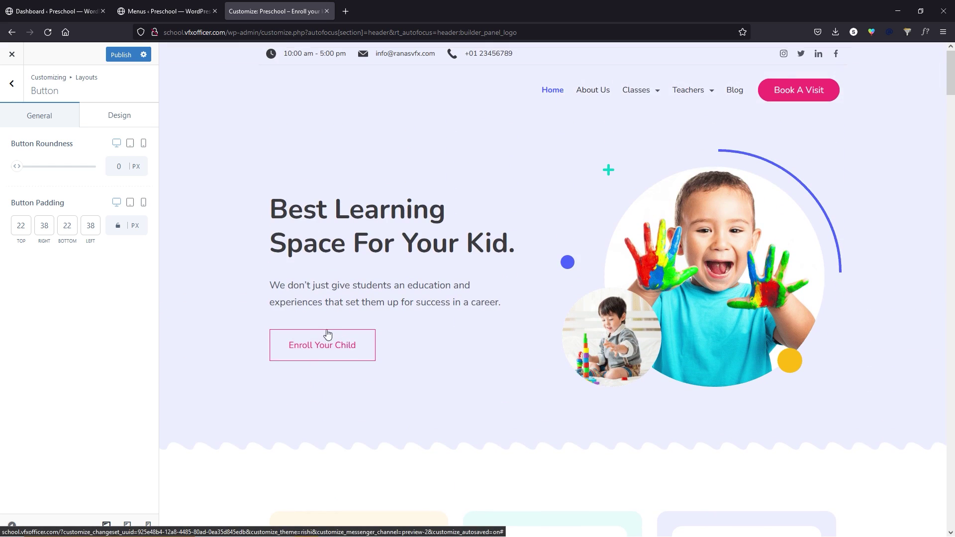
scroll(420, 295, down, 10)
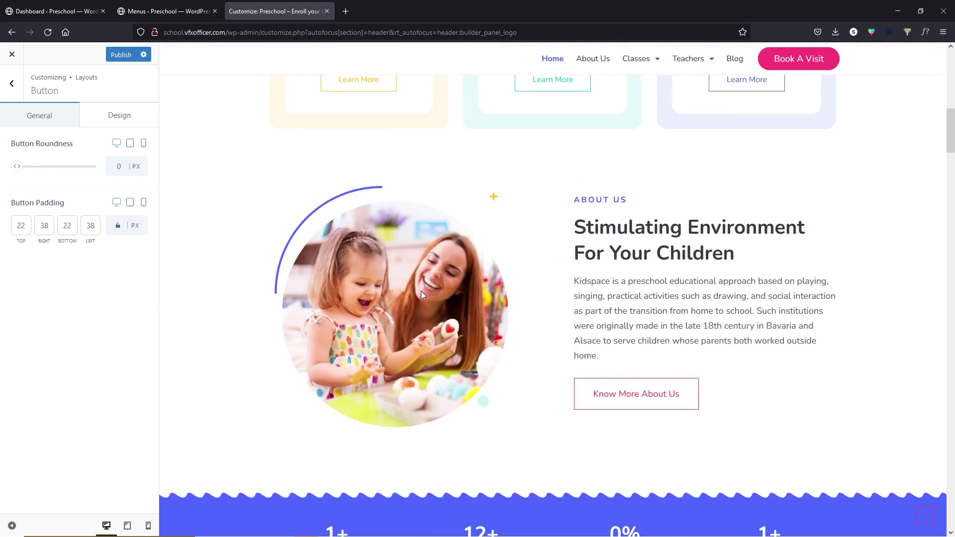
scroll(421, 295, up, 3)
drag(18, 167, 137, 176)
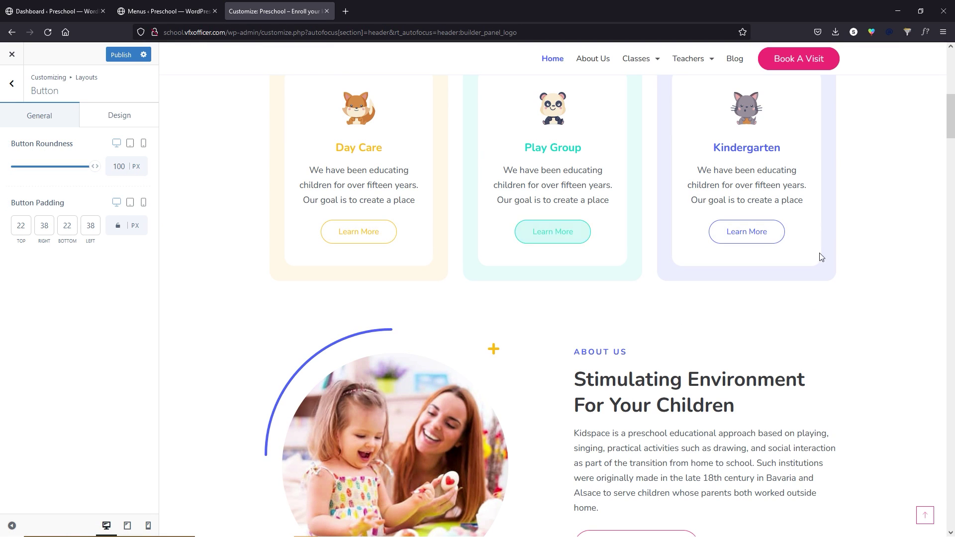
drag(94, 166, 4, 177)
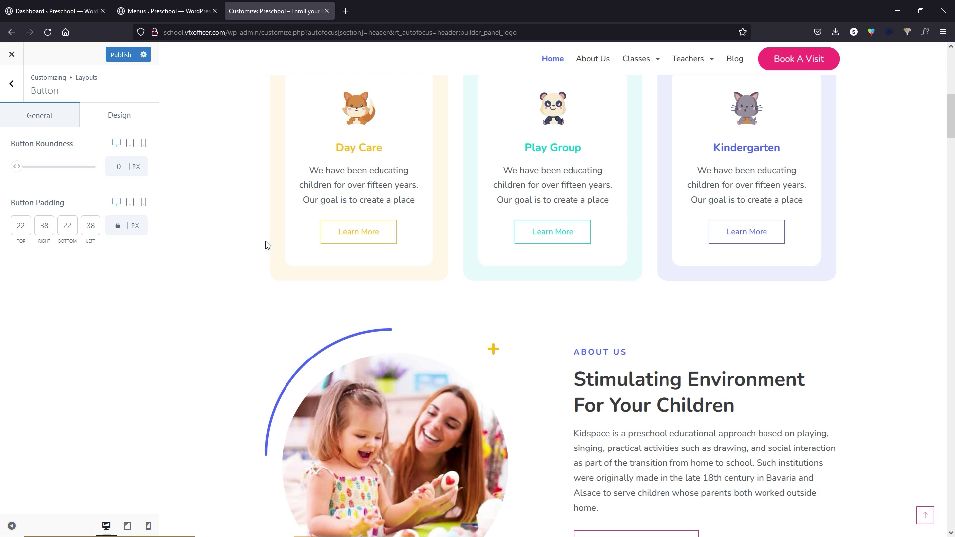
click(12, 87)
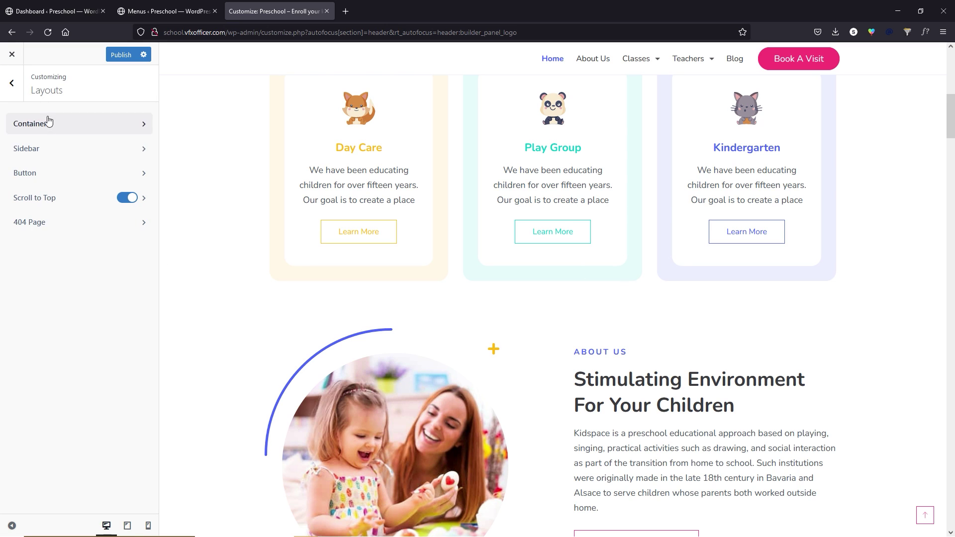
Step: In Colors, try a strong blue shade for palette Color 4
click(12, 83)
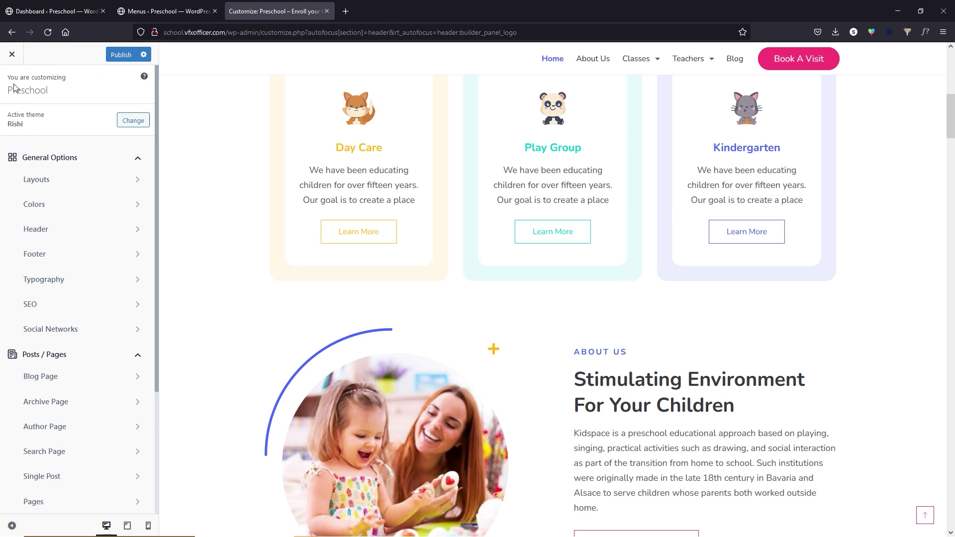
click(59, 207)
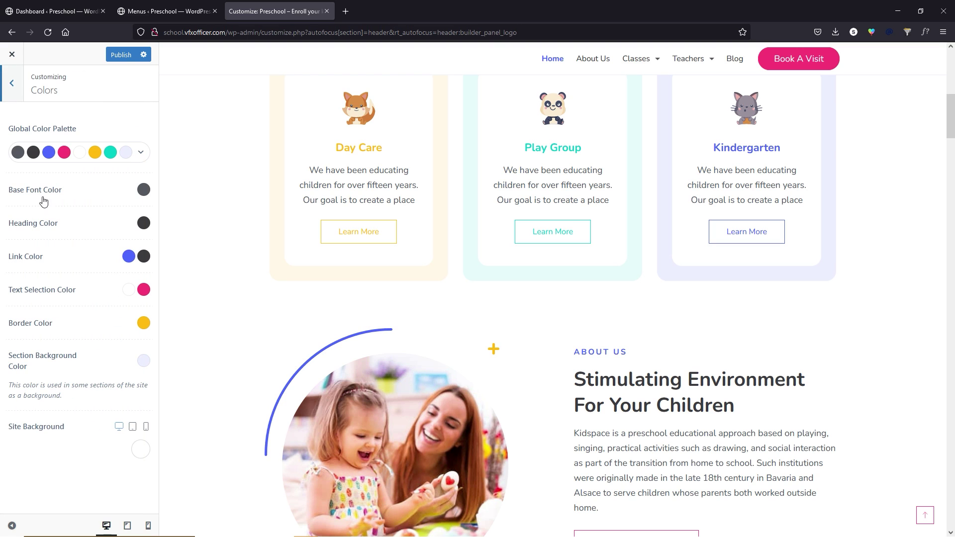
click(64, 154)
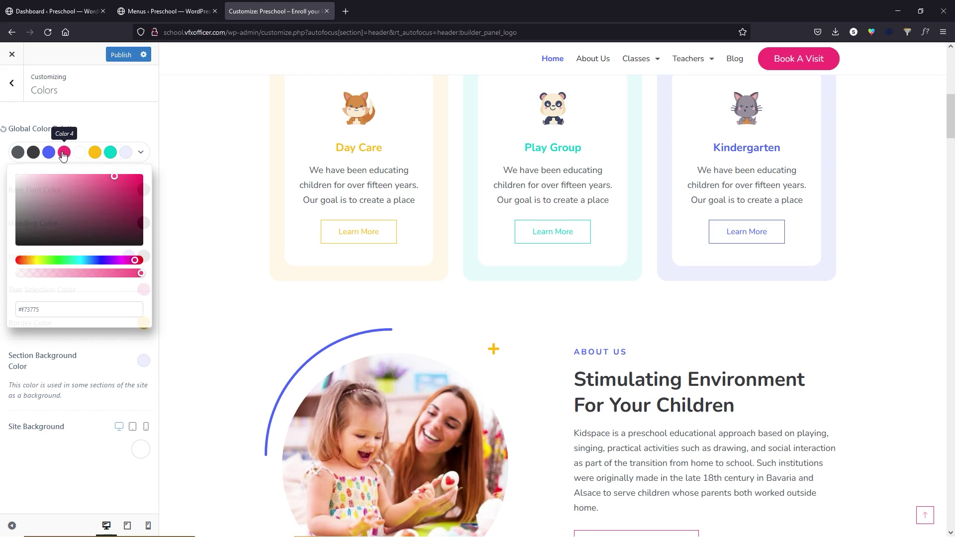
click(49, 212)
drag(133, 261, 107, 263)
click(100, 261)
click(115, 187)
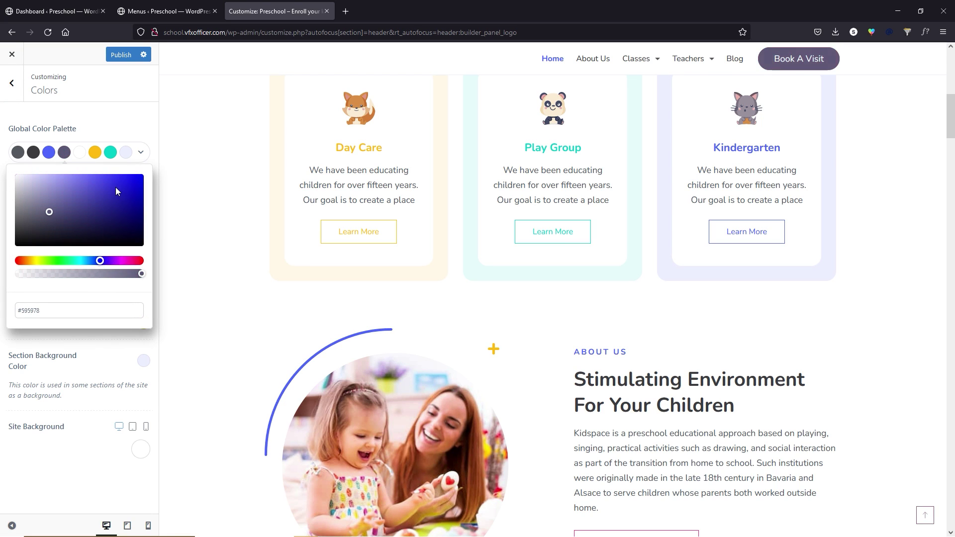
click(94, 342)
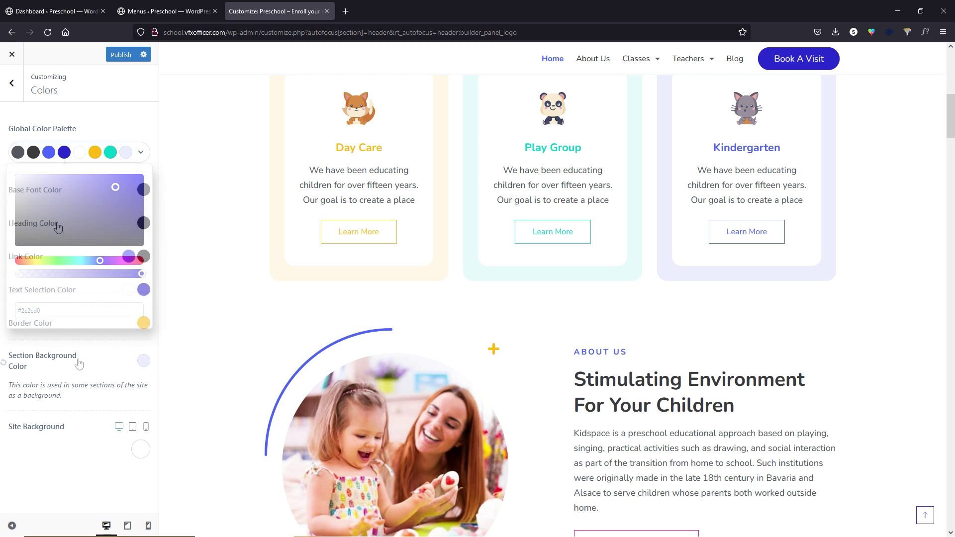
Step: Set the Link Color to dark navy
scroll(305, 220, up, 8)
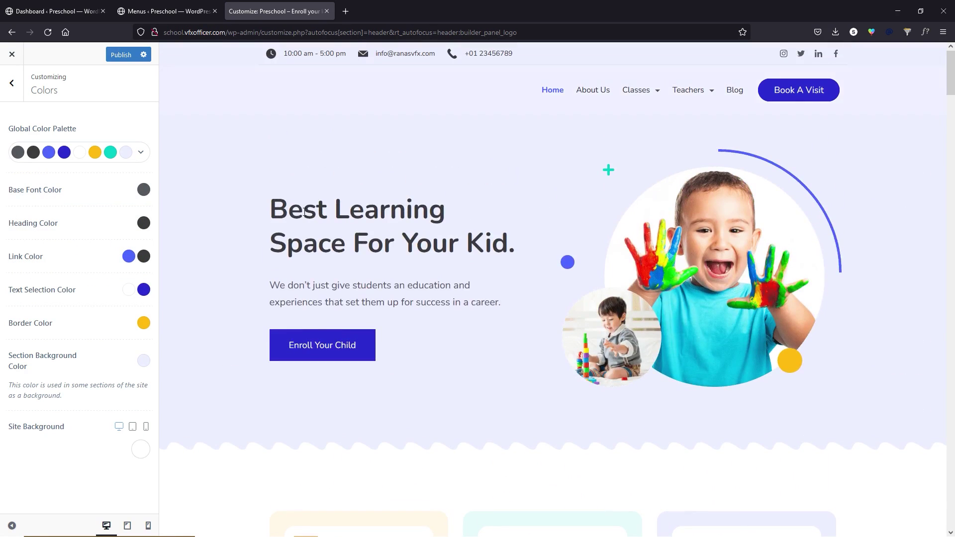
click(129, 256)
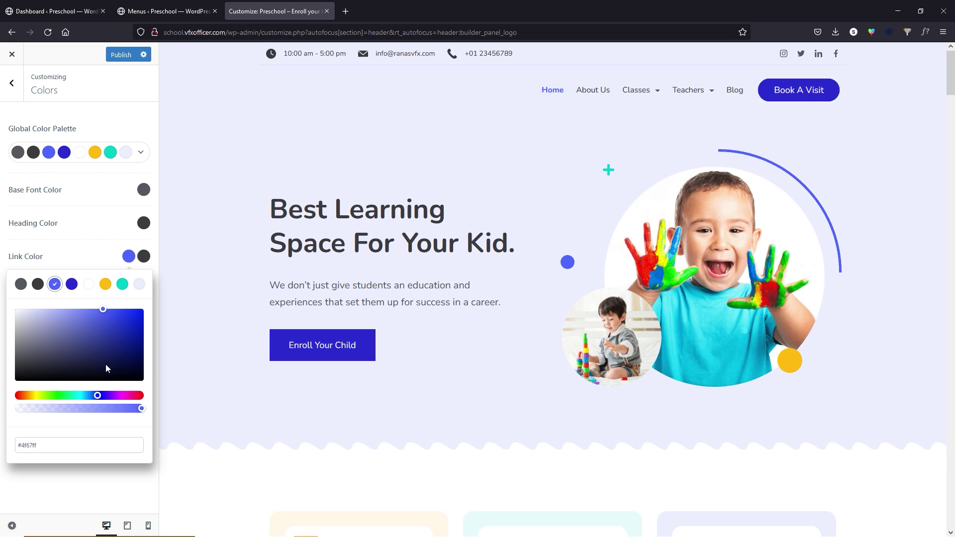
click(75, 355)
click(66, 193)
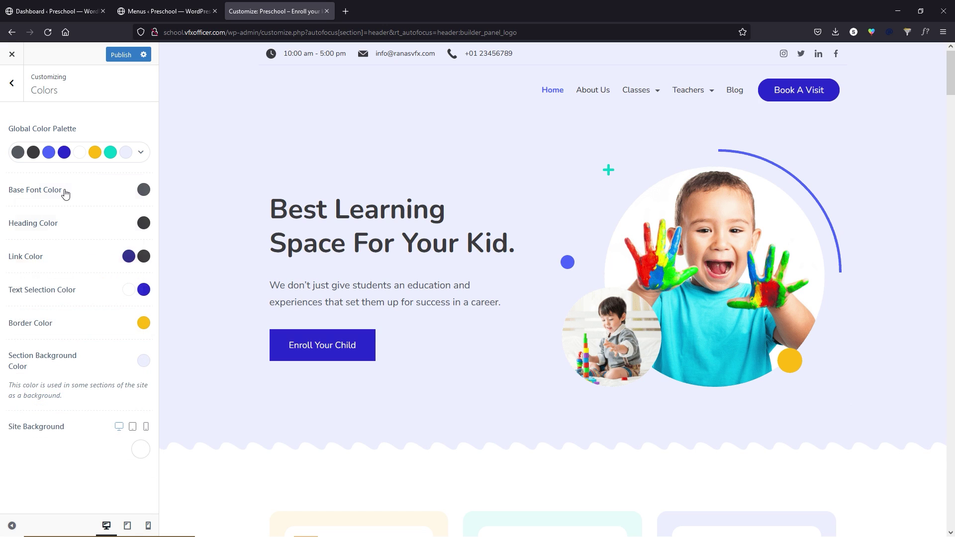
Step: Change palette Color 4 to crimson #c91d45
click(63, 152)
click(121, 233)
click(112, 217)
click(125, 221)
click(125, 190)
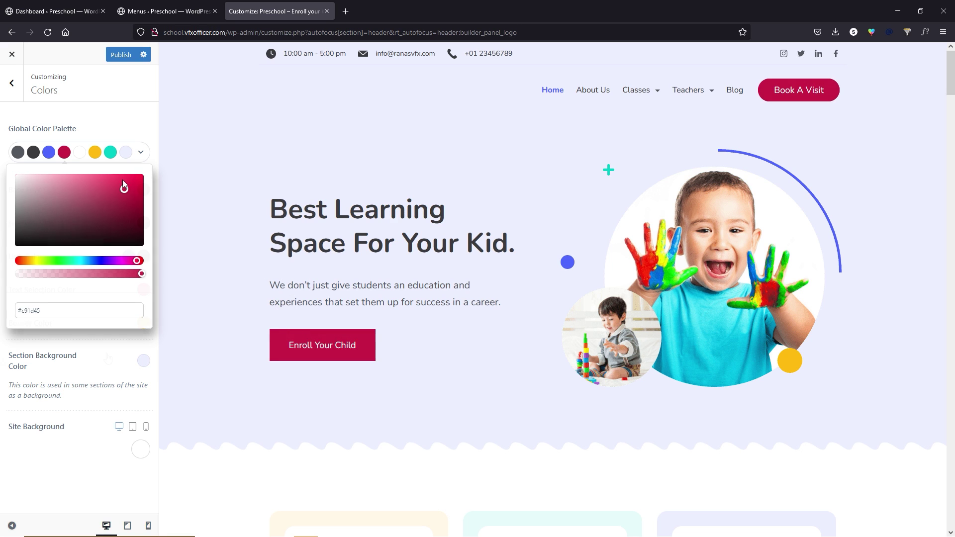
click(60, 197)
click(12, 84)
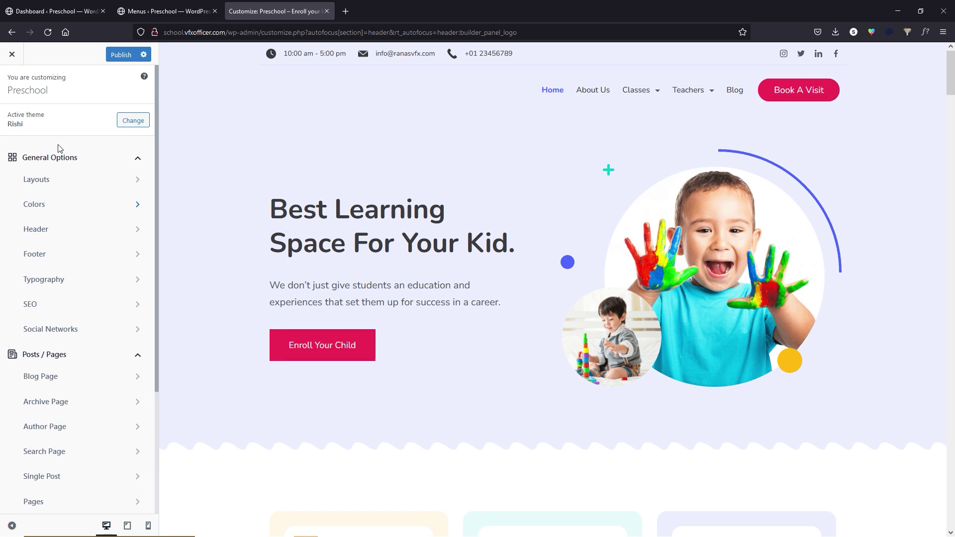
click(54, 232)
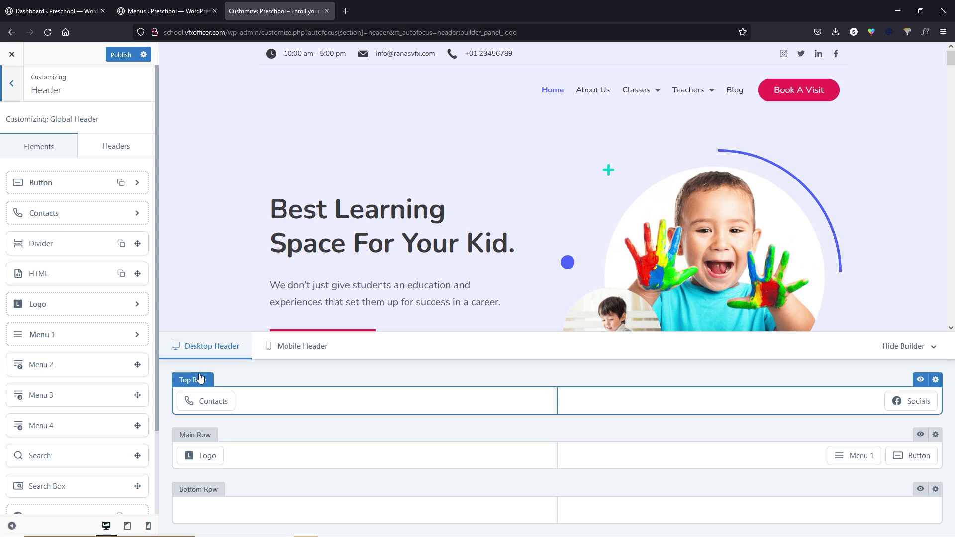
click(307, 353)
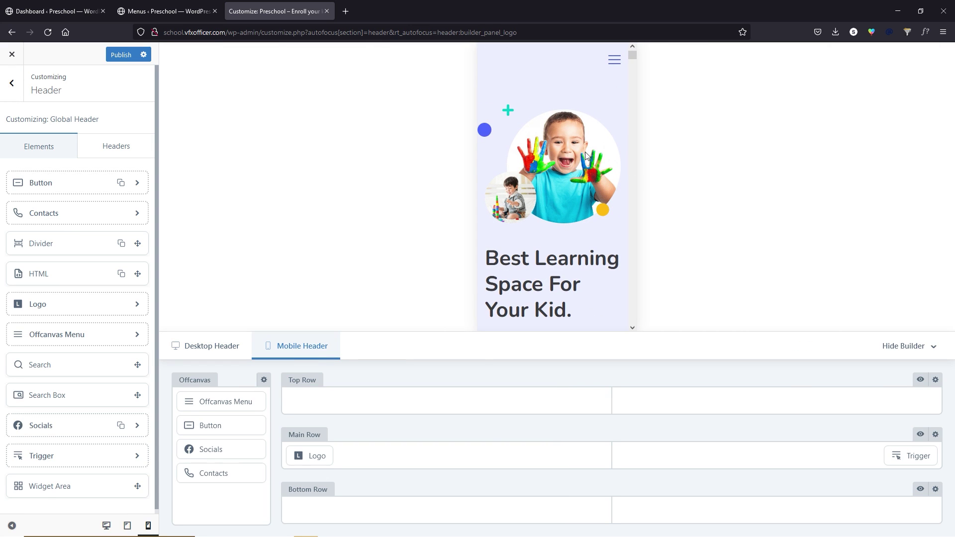
click(219, 349)
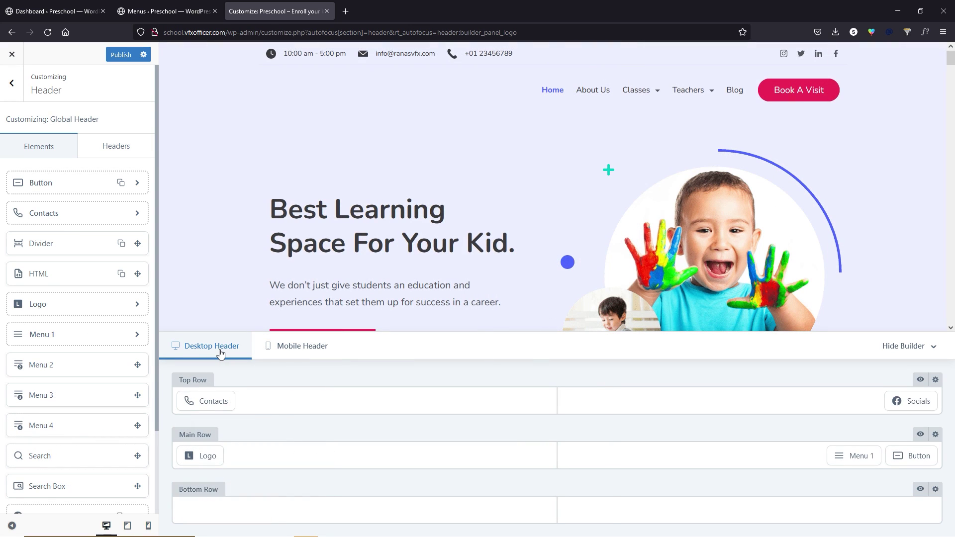
click(11, 83)
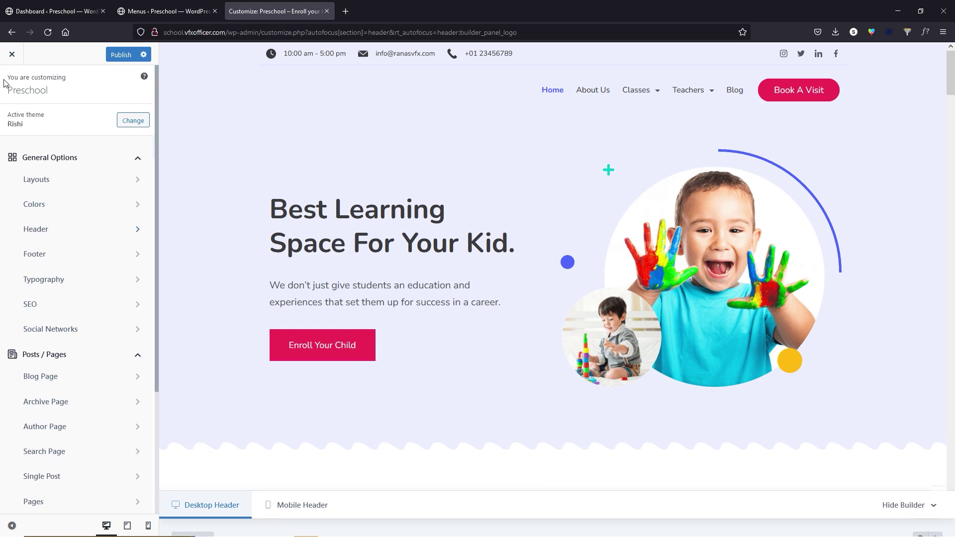
click(70, 260)
scroll(68, 205, down, 1)
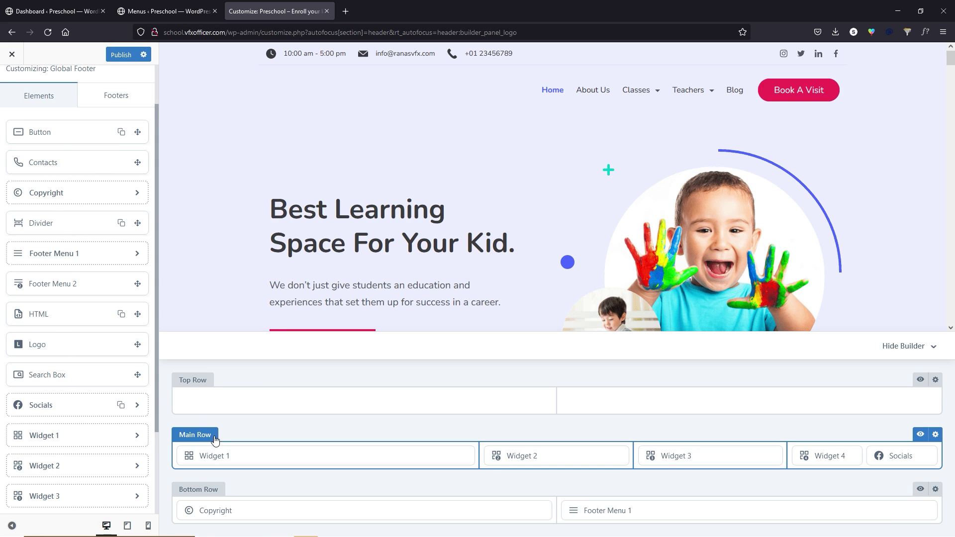
click(36, 96)
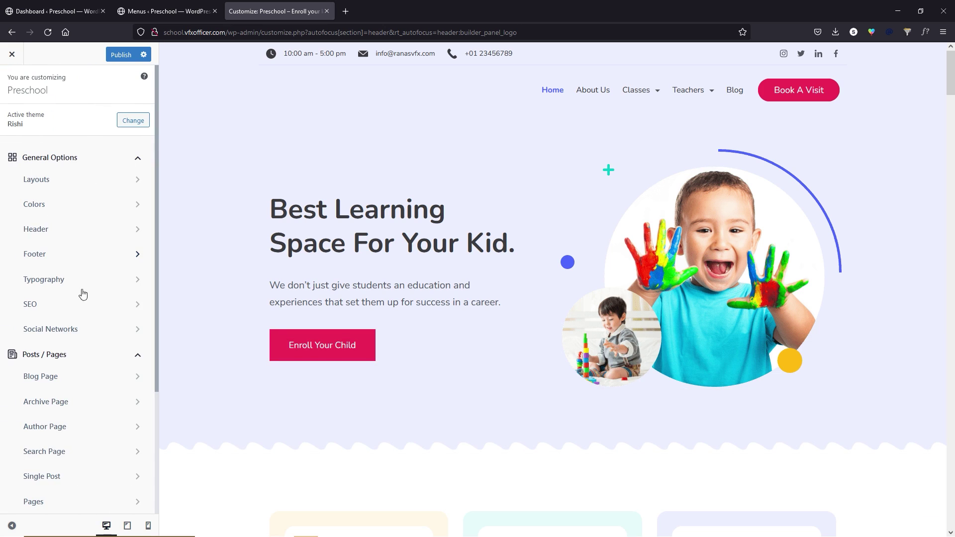
click(50, 280)
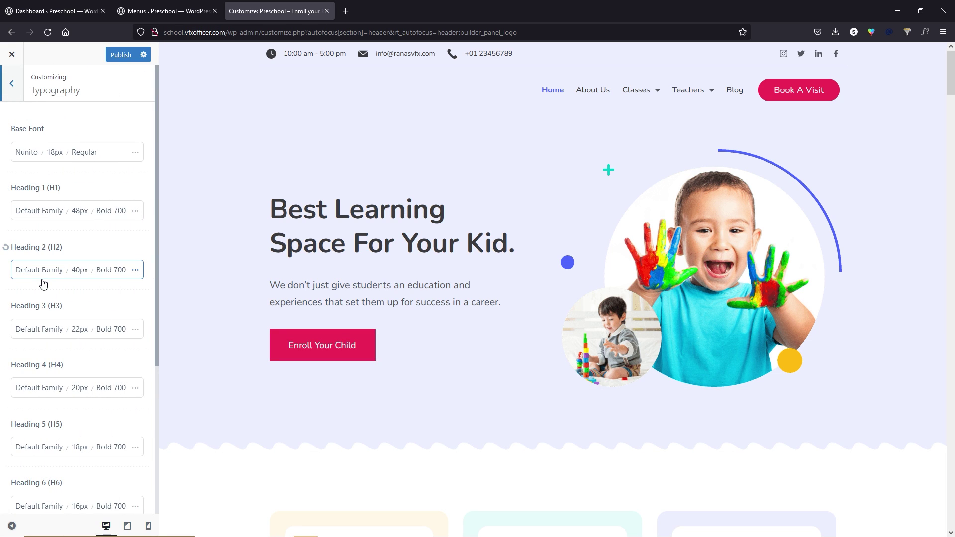
click(17, 85)
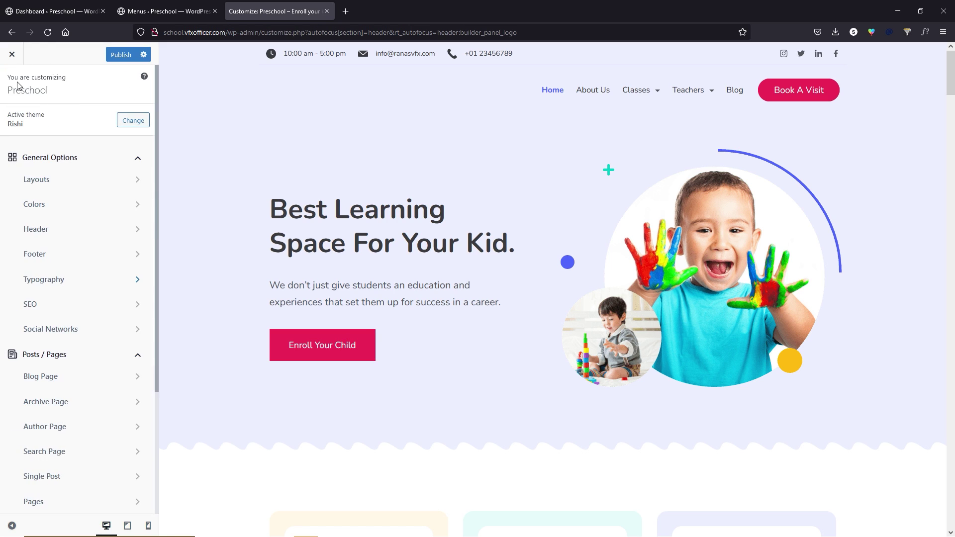
click(50, 305)
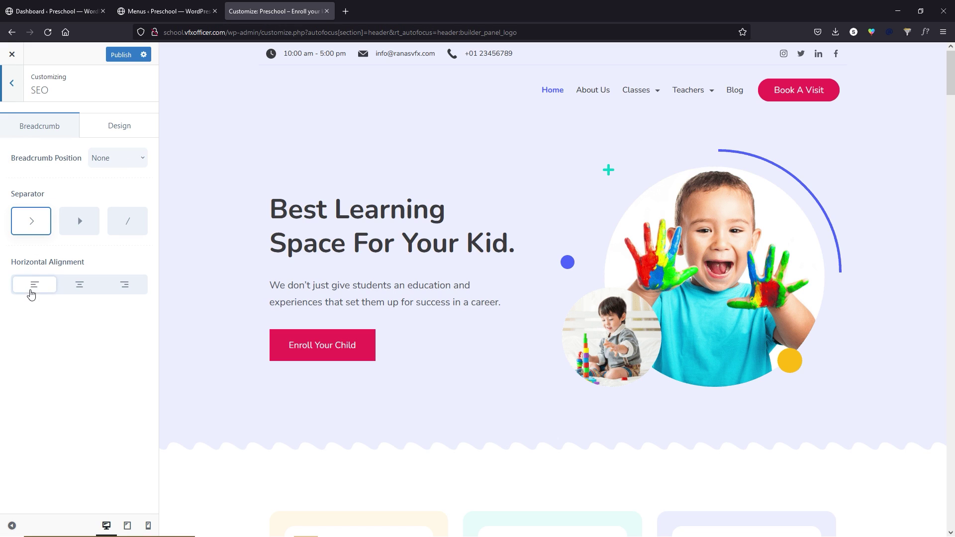
click(119, 124)
click(40, 126)
click(115, 164)
key(Escape)
scroll(58, 348, down, 2)
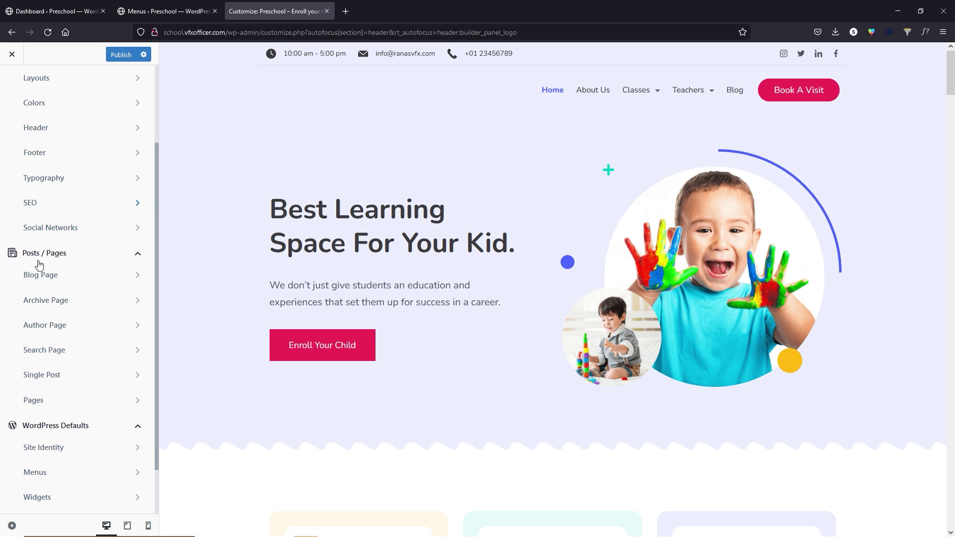
click(65, 232)
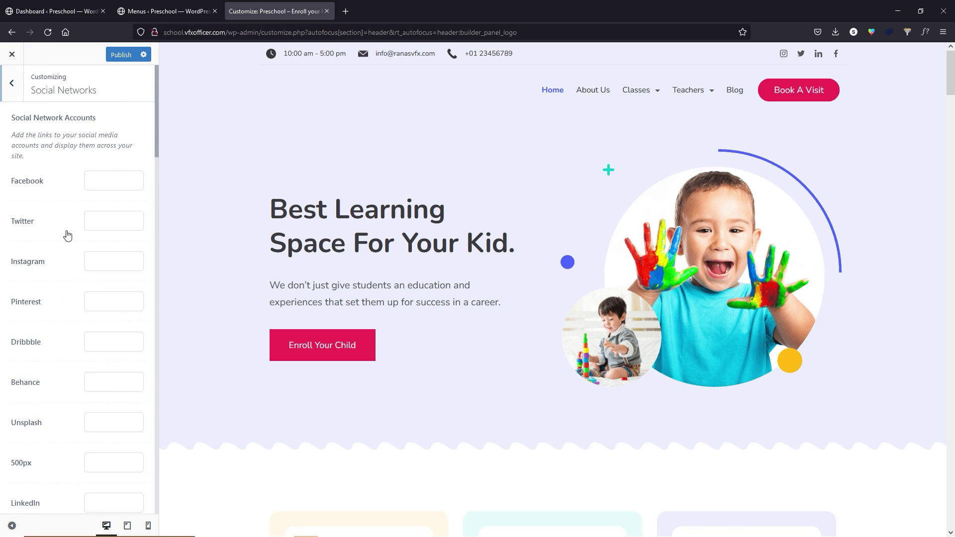
click(105, 180)
click(12, 84)
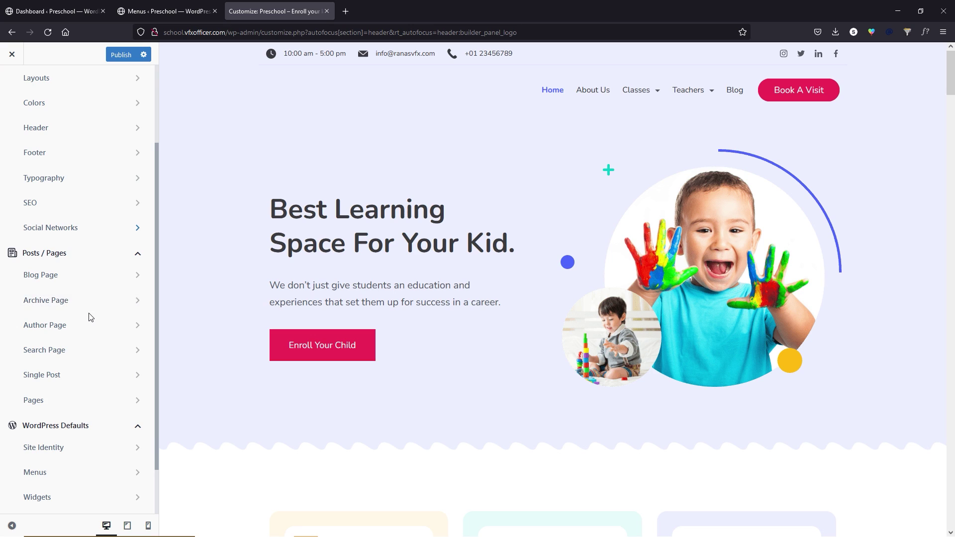
Step: Review the Blog Page layout options, expanding and collapsing the Featured Image settings
click(51, 281)
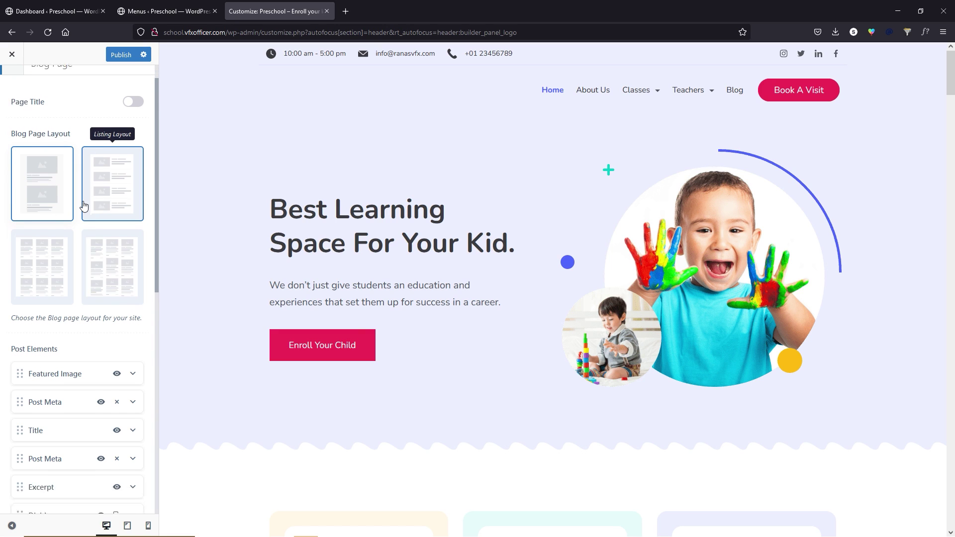
scroll(70, 199, down, 2)
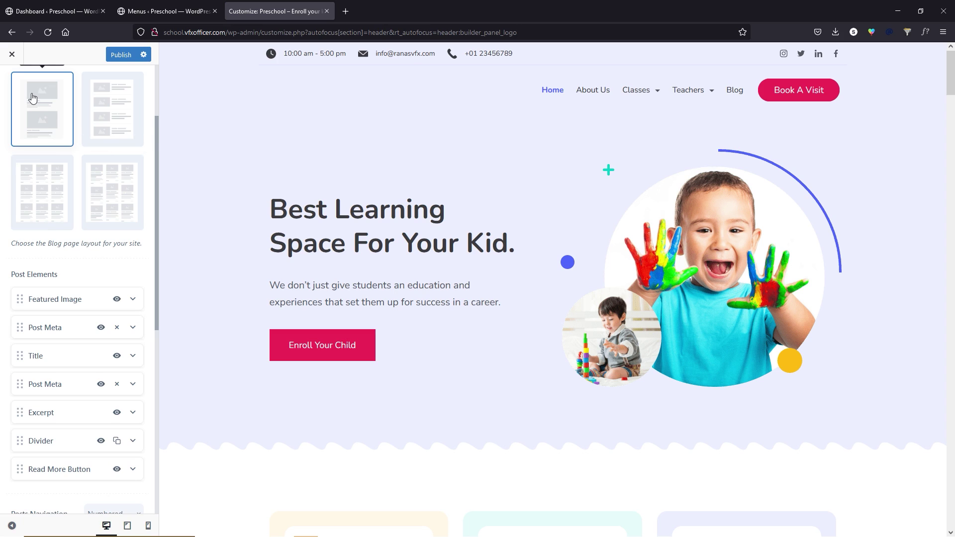
scroll(35, 109, up, 2)
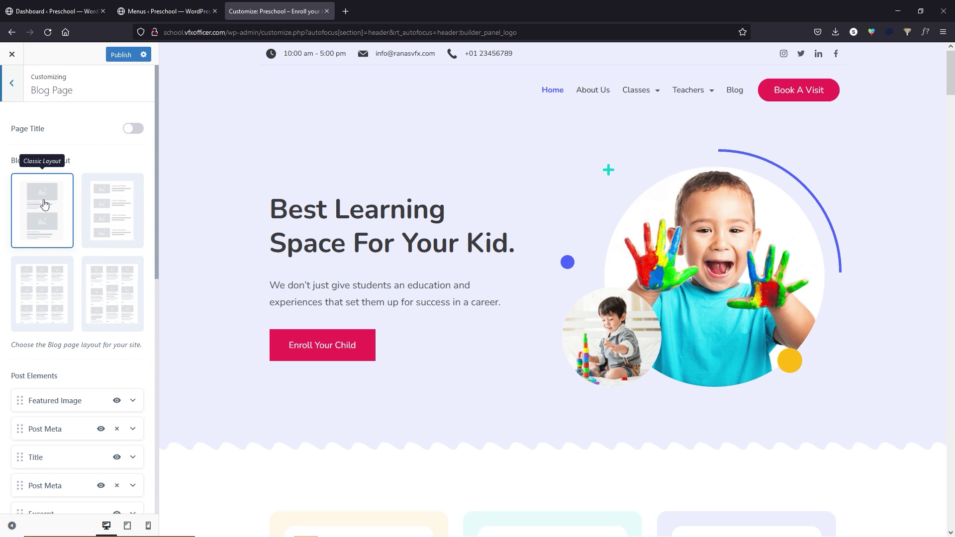
scroll(42, 211, down, 4)
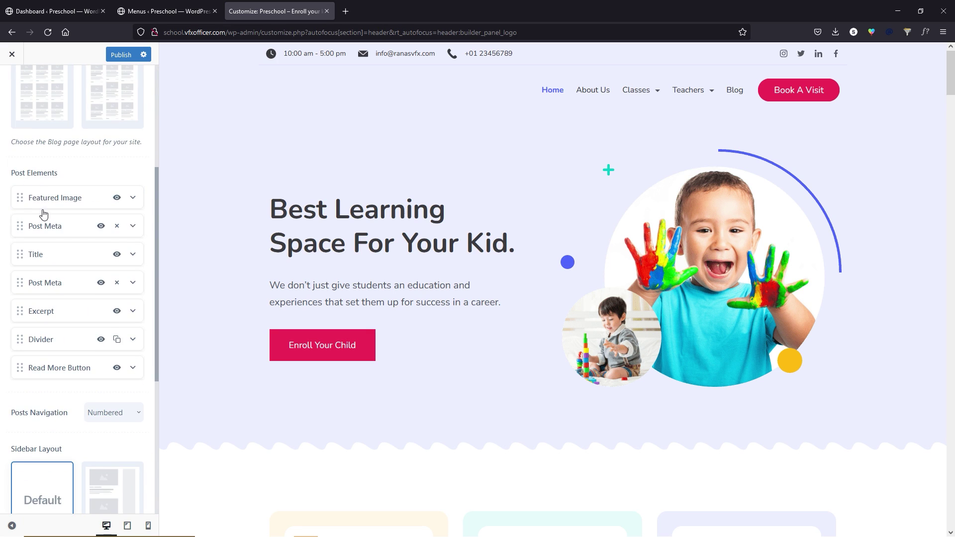
click(133, 199)
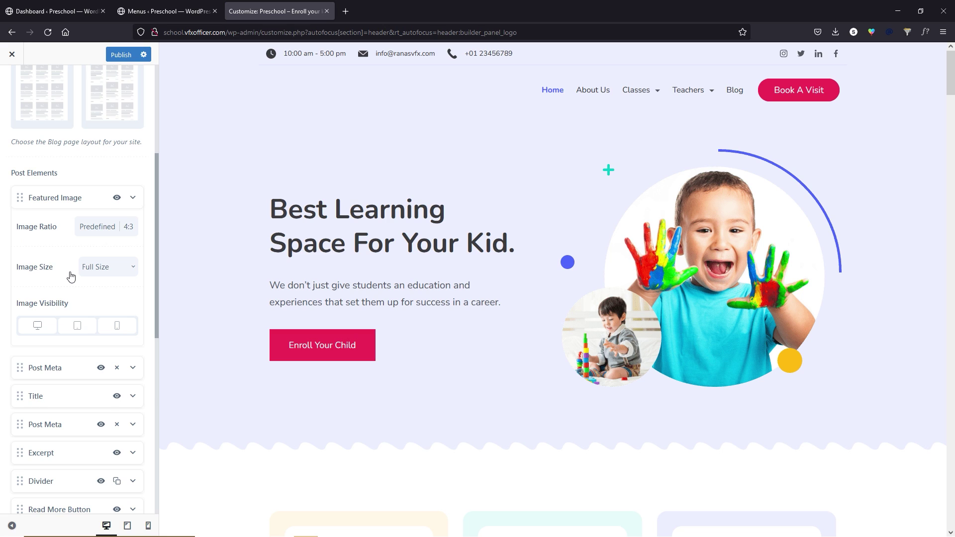
click(132, 197)
scroll(64, 267, down, 4)
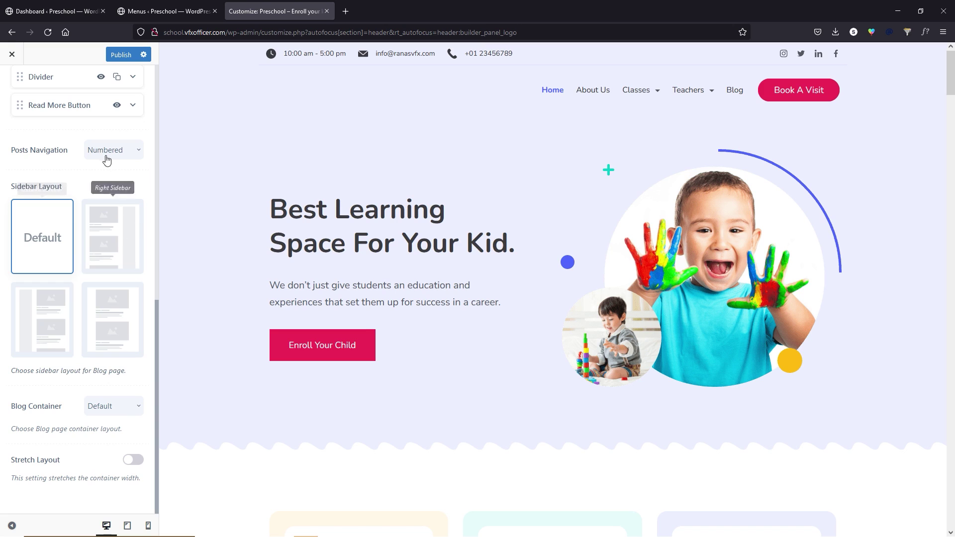
scroll(28, 131, up, 4)
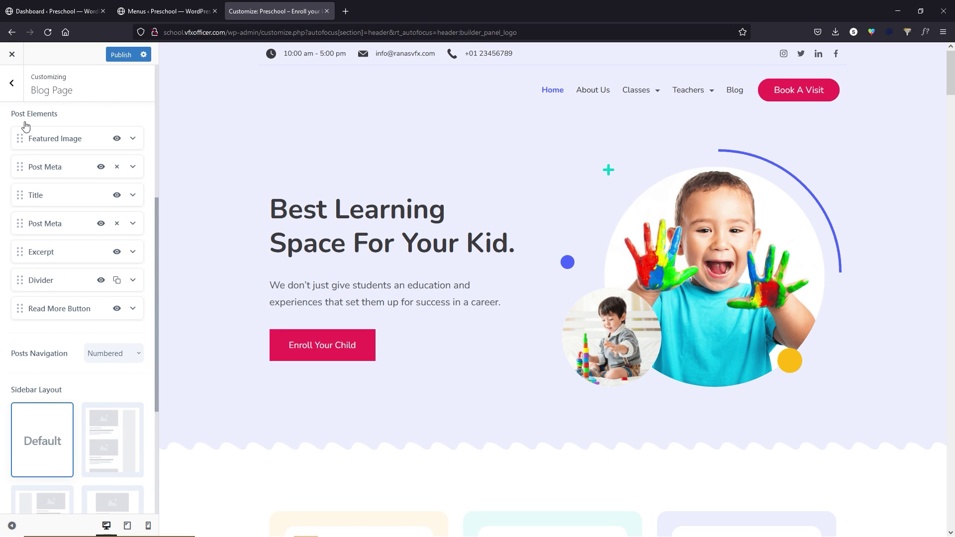
Step: Return to the main Customizer list and open Site Identity
click(11, 82)
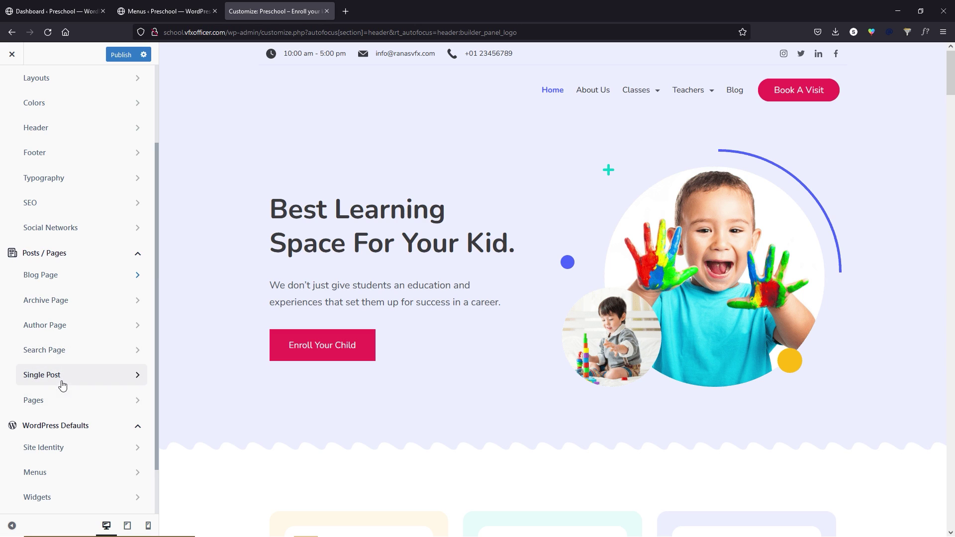
scroll(59, 392, down, 1)
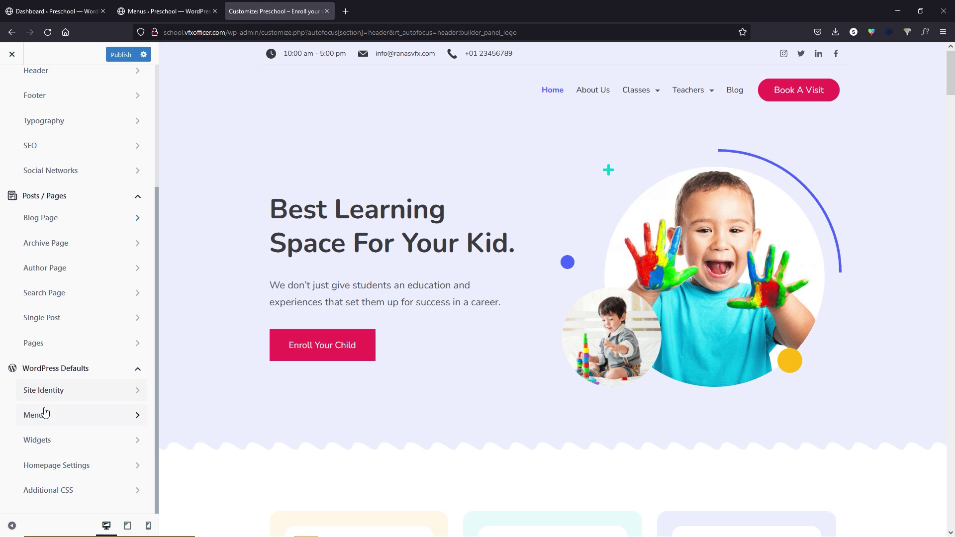
click(107, 392)
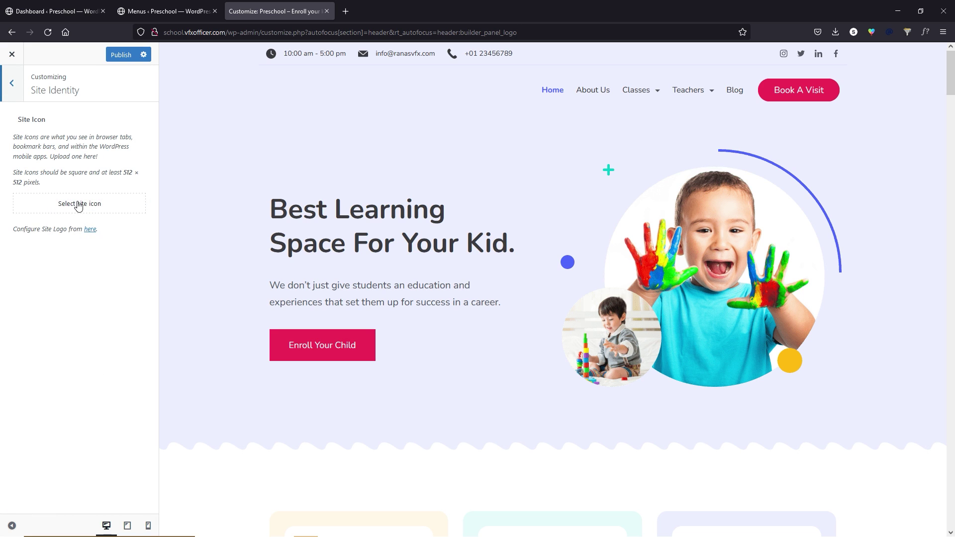
Step: Set the Natykid logo from the media library as the site icon, crop it square, and publish
click(84, 207)
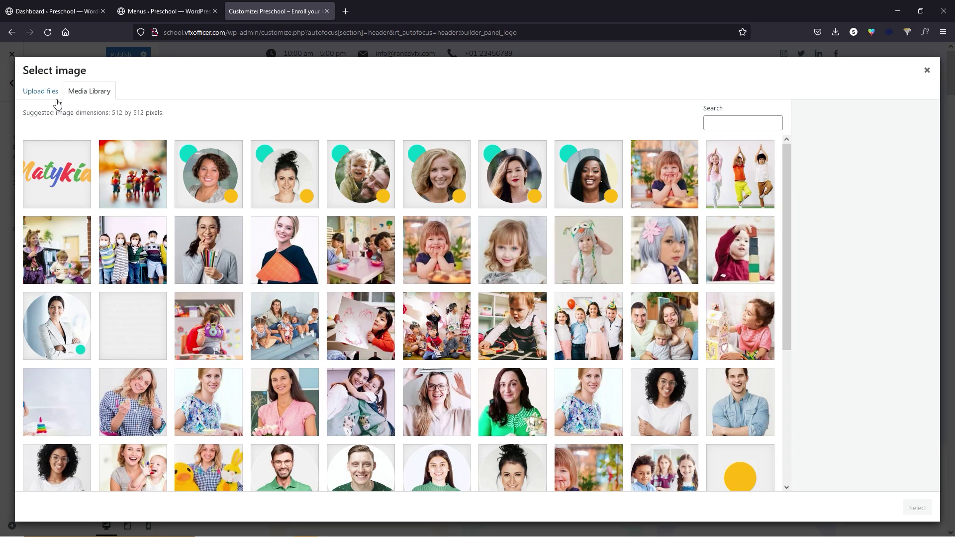
click(60, 171)
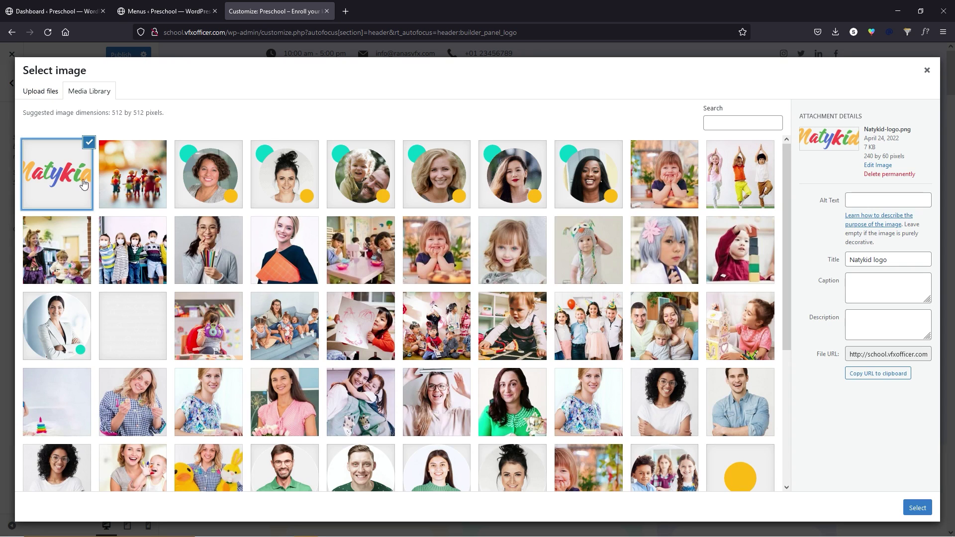
click(917, 508)
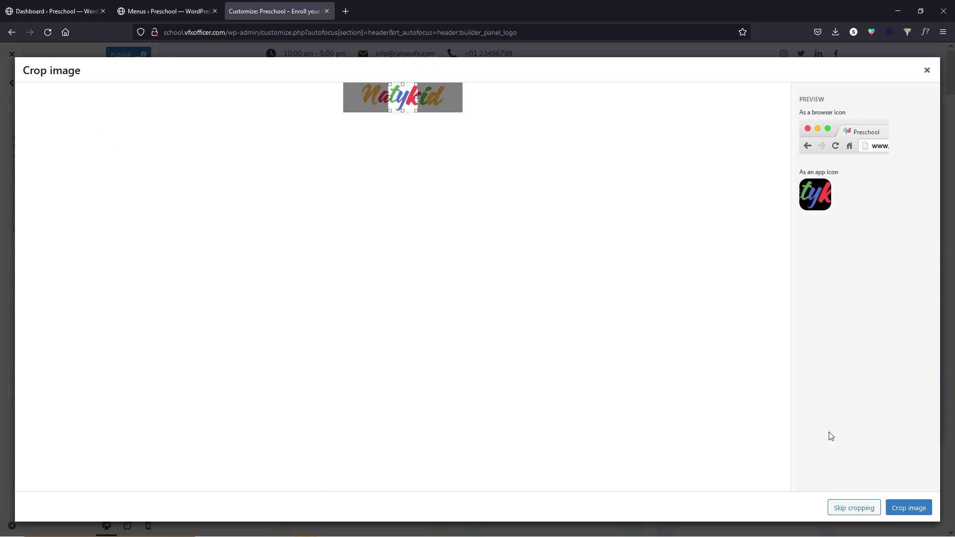
click(917, 513)
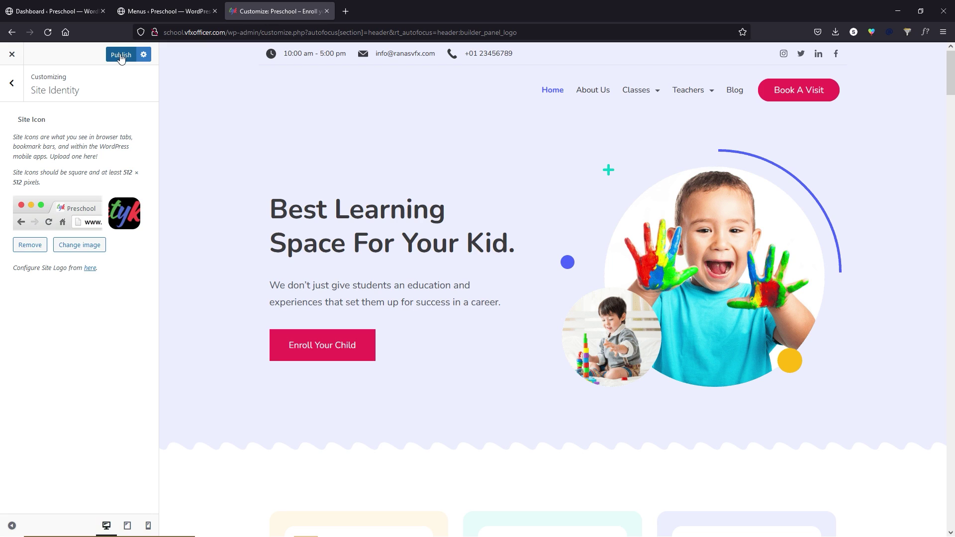
click(13, 85)
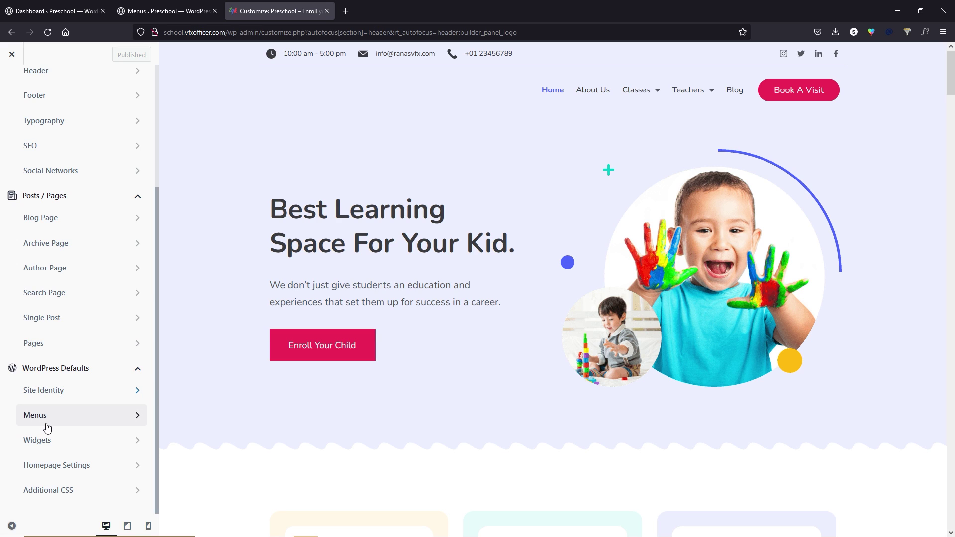
Step: Open Homepage Settings and check Settings > Reading in the dashboard tab
click(54, 470)
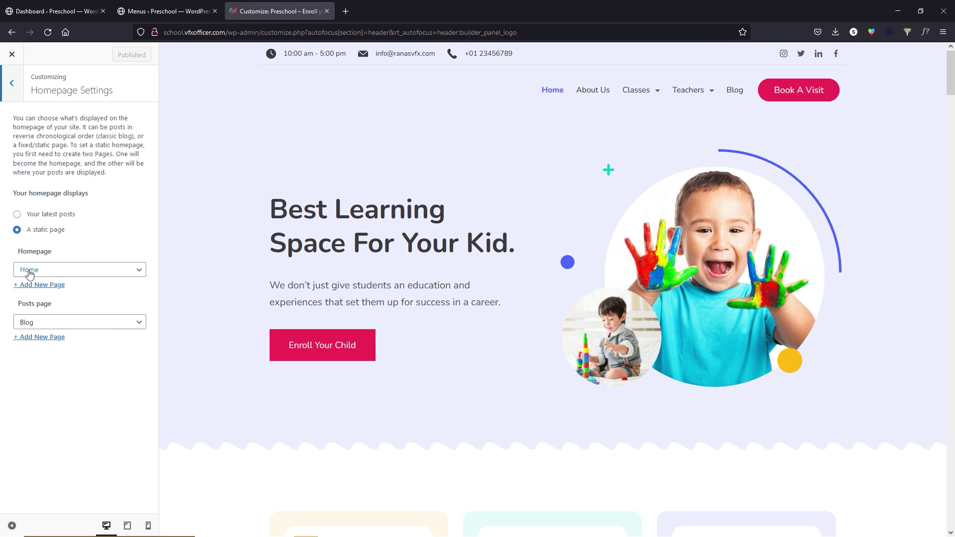
click(52, 10)
mouse_move(38, 373)
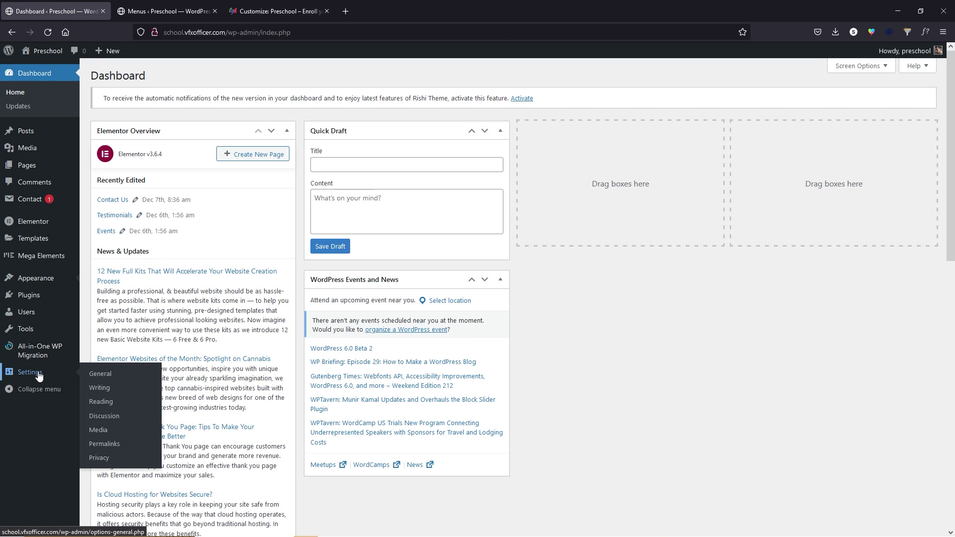
click(102, 404)
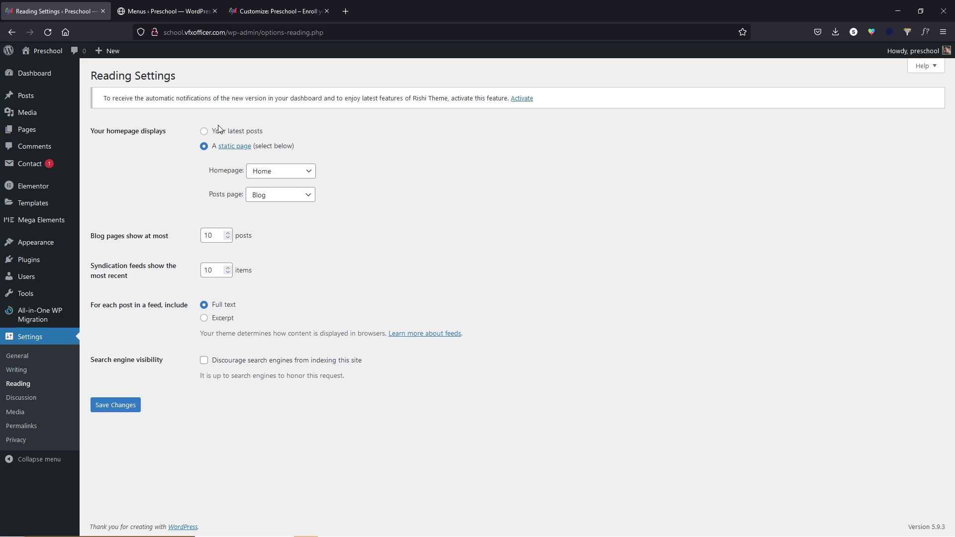
Step: Back in the Customizer, keep Home as the static homepage and return to the main settings list
click(253, 4)
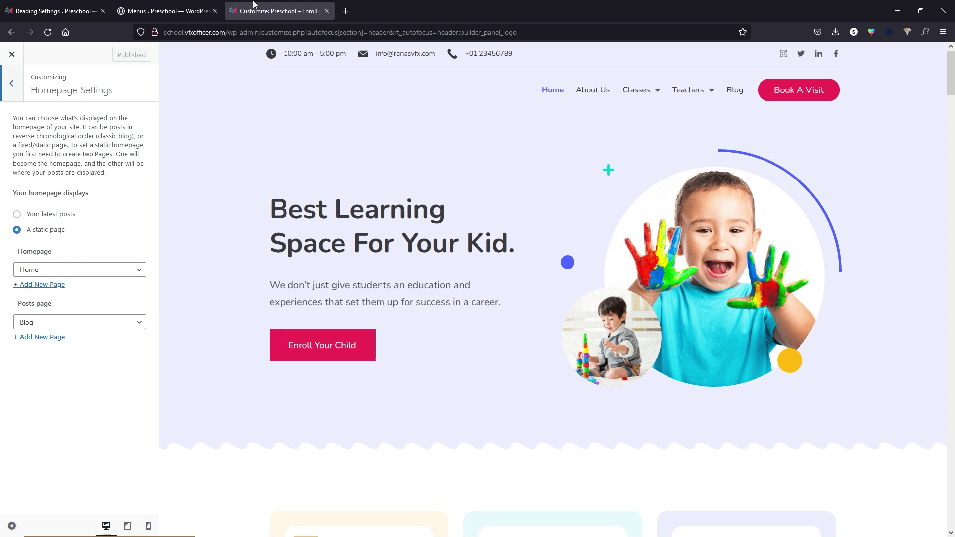
click(85, 271)
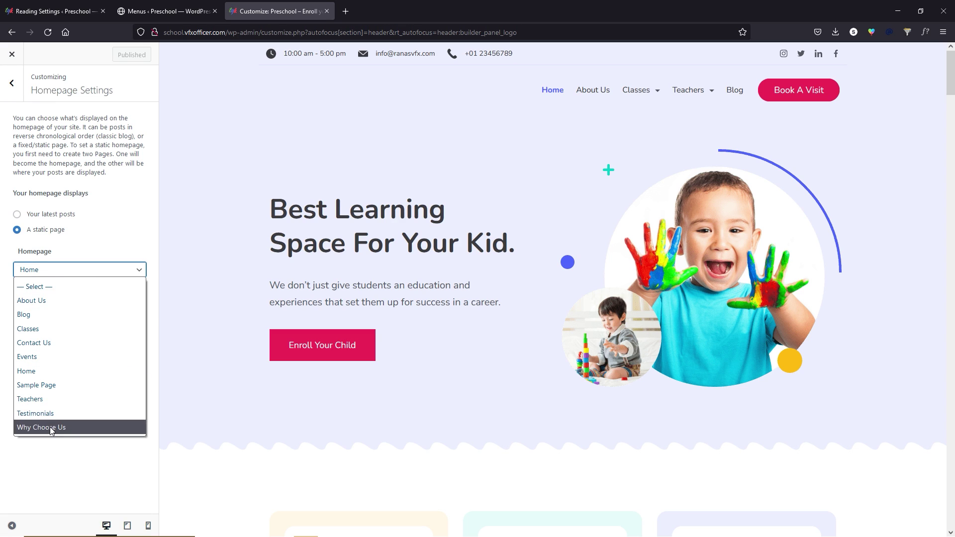
click(126, 230)
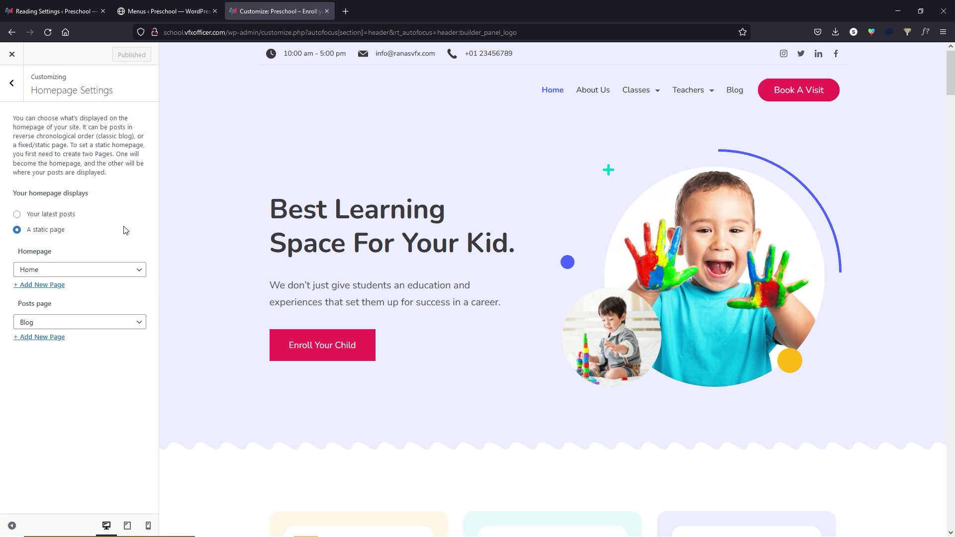
click(12, 83)
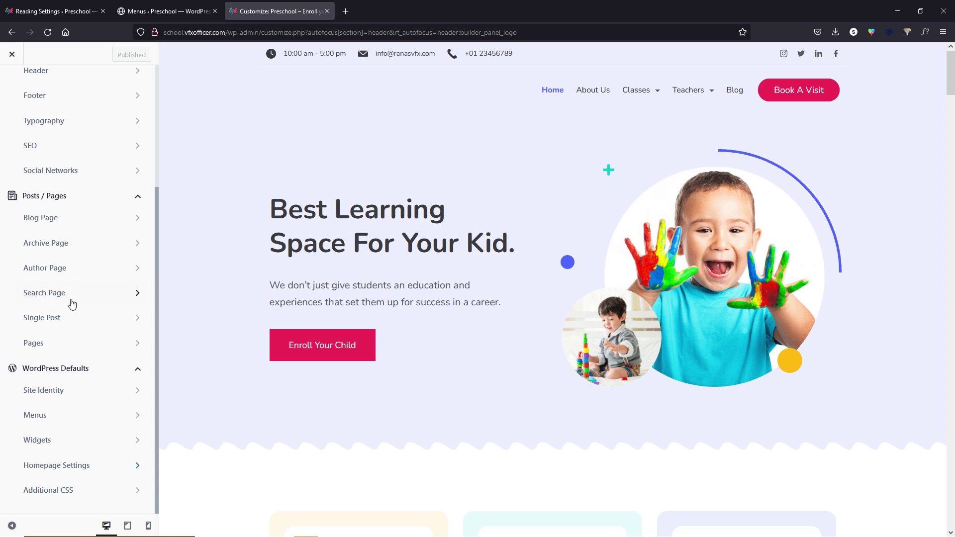
scroll(80, 324, up, 5)
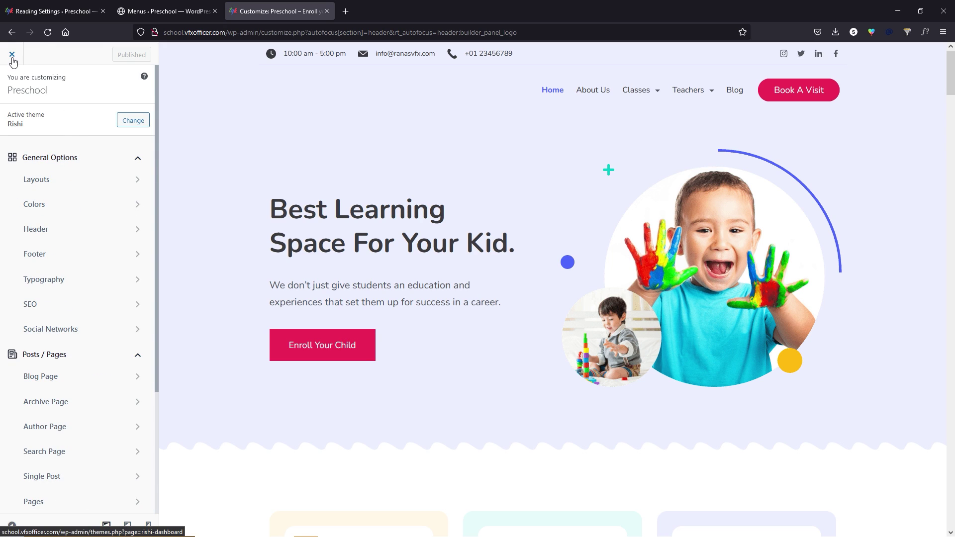
Step: Leave the Customizer, reopen it via Color Settings to view the site colours, then close it
click(12, 55)
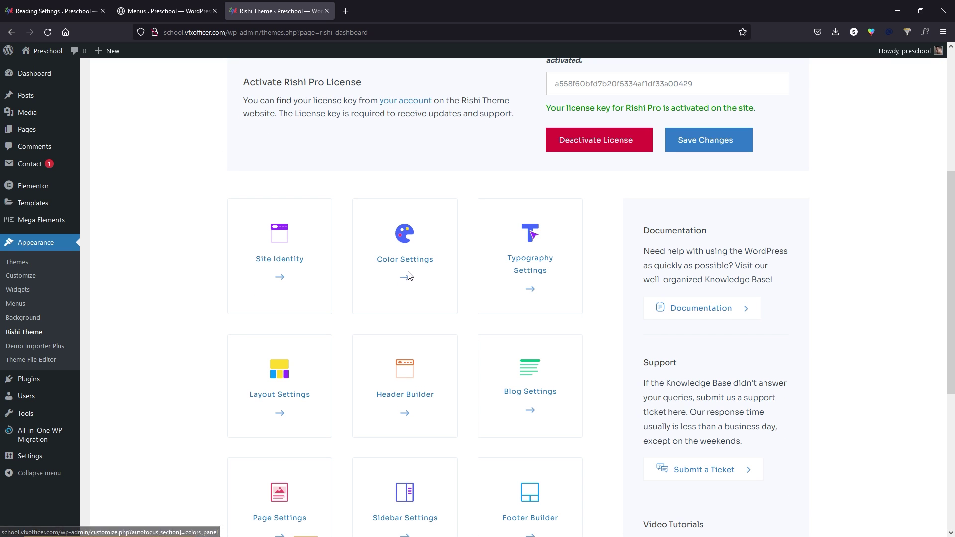
click(409, 279)
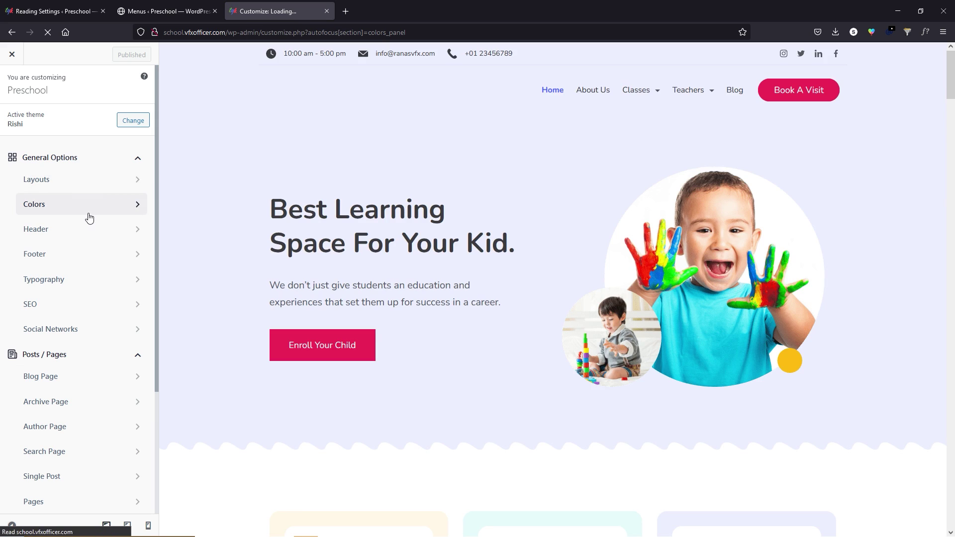
click(88, 214)
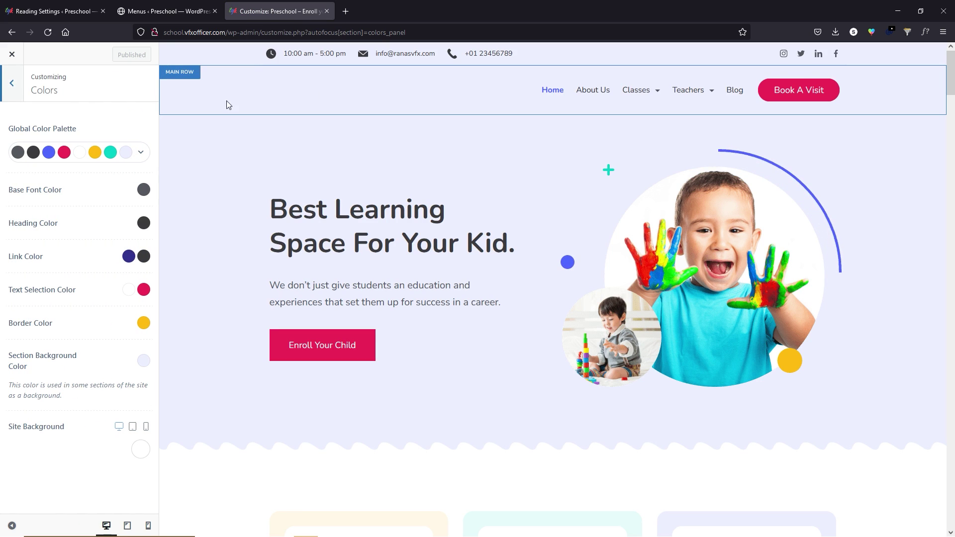
click(12, 83)
click(12, 55)
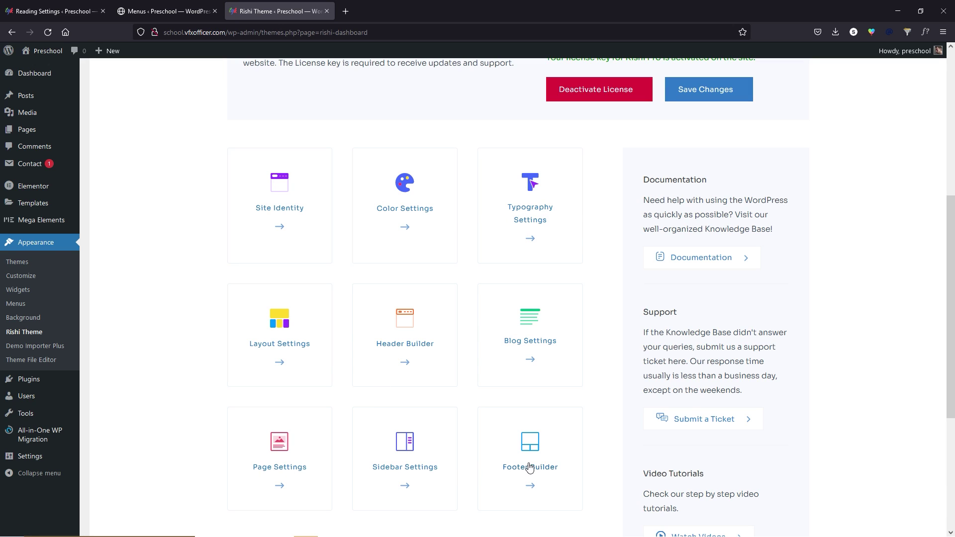
Step: Reopen the Customizer from the Rishi dashboard, then close it, discarding the unsaved changes
click(280, 227)
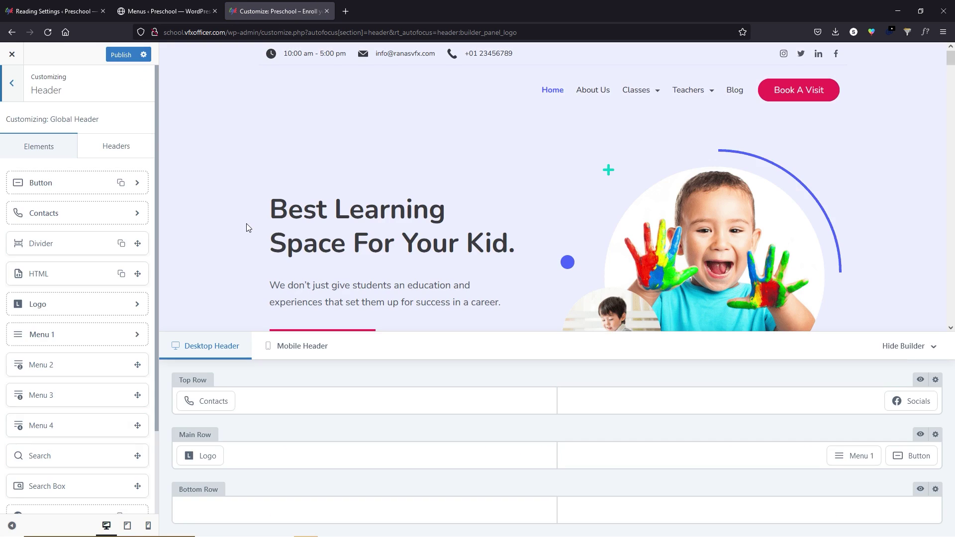
click(11, 84)
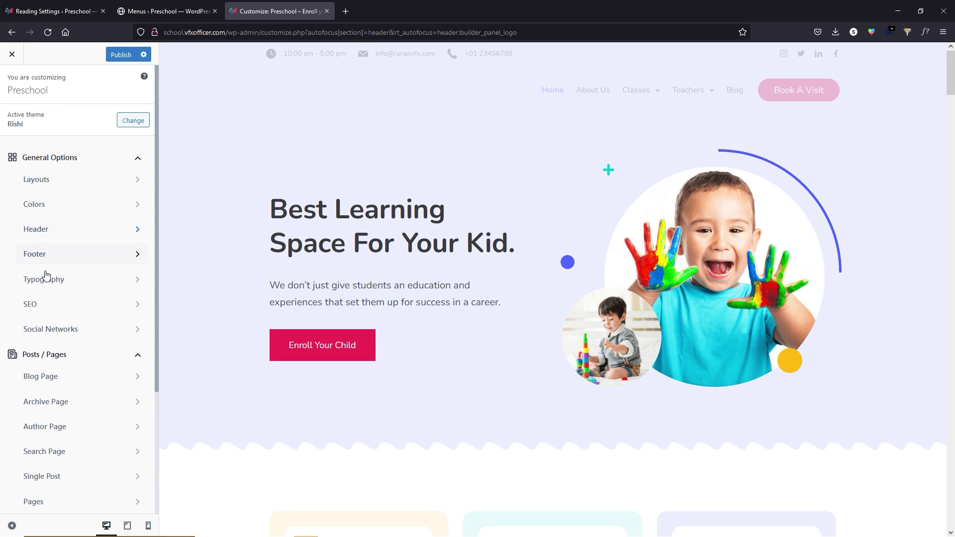
scroll(47, 372, down, 3)
scroll(46, 371, up, 3)
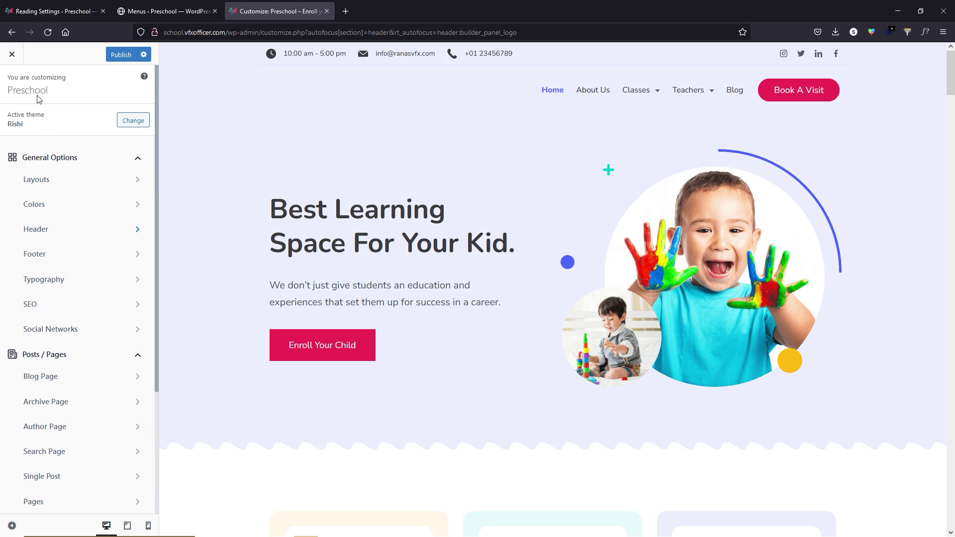
click(12, 56)
click(523, 306)
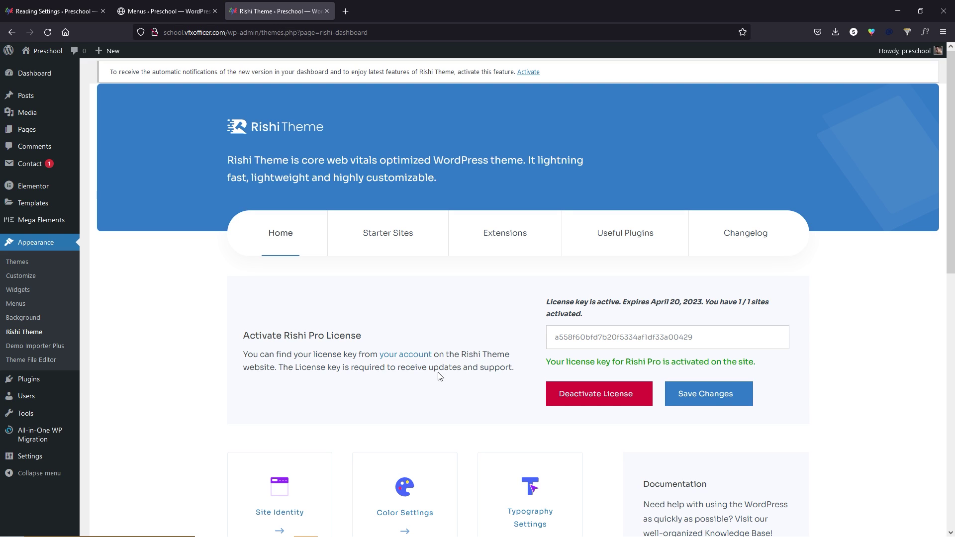
Step: View the Starter Sites section of the Rishi Theme dashboard
click(398, 241)
scroll(399, 243, down, 3)
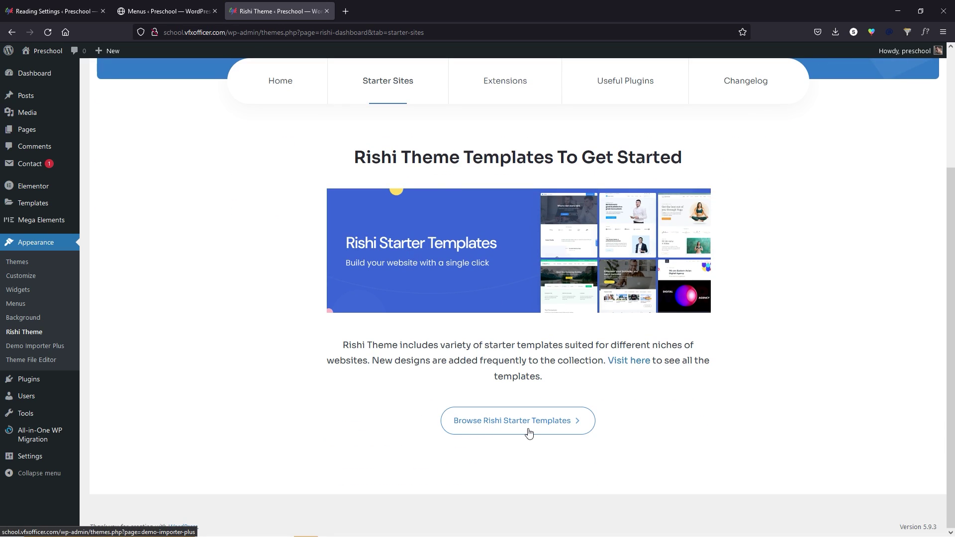
scroll(389, 201, up, 2)
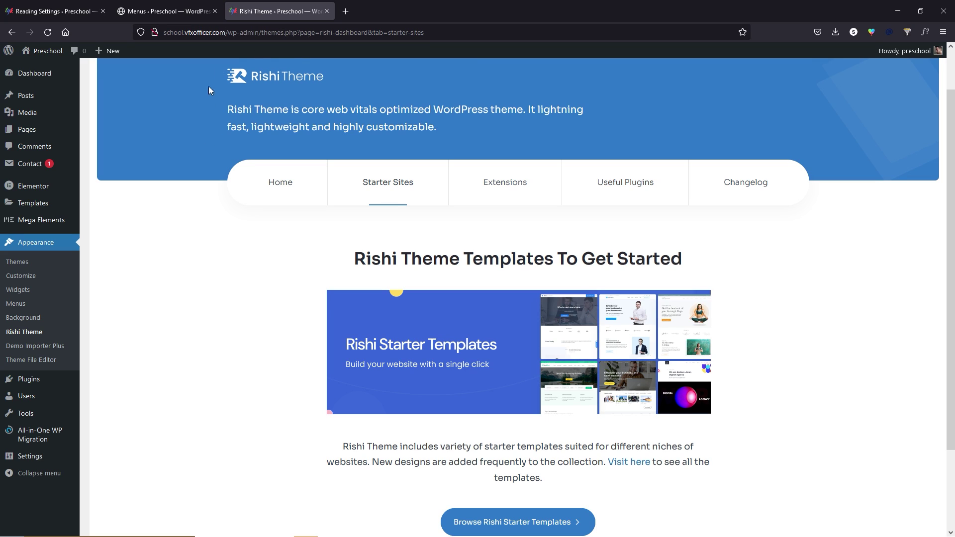
Step: Open the live Preschool site in a new tab, scroll it, then close that tab
mouse_move(40, 52)
click(40, 62)
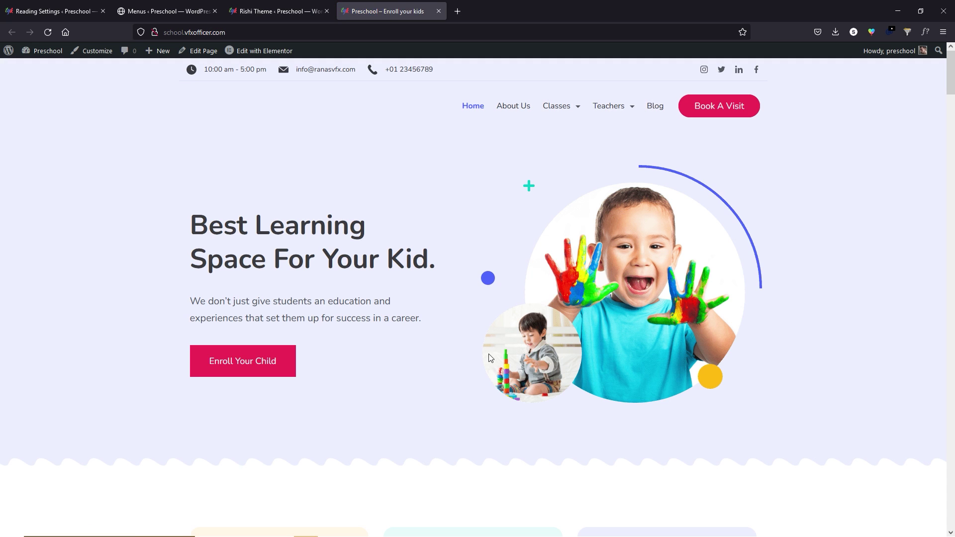
scroll(385, 291, down, 8)
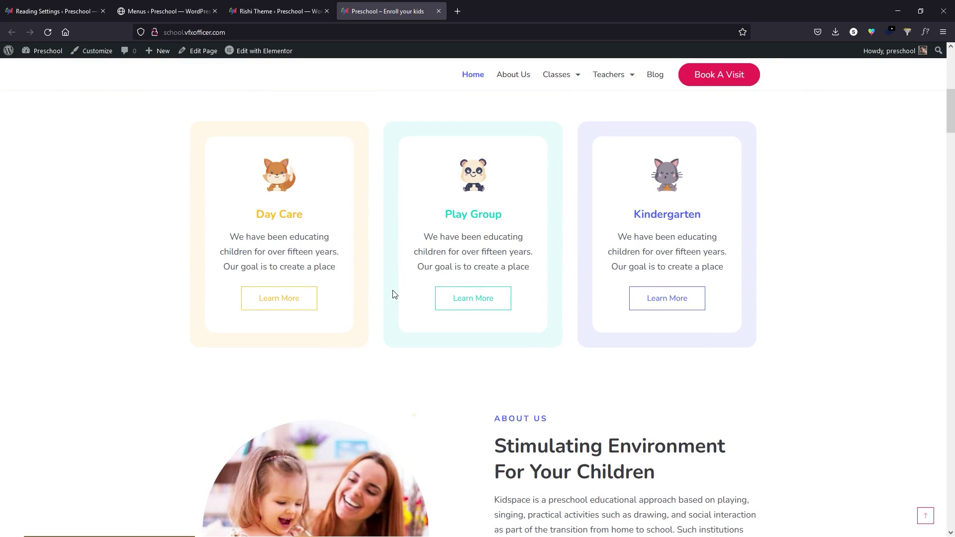
click(439, 11)
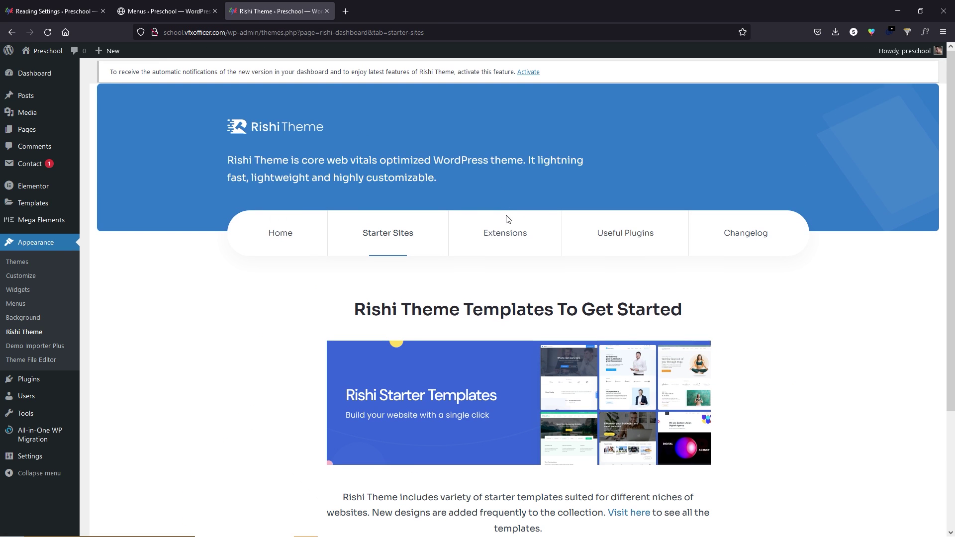
Step: Activate the Performance extension from the Extensions tab and open its Images settings
click(505, 239)
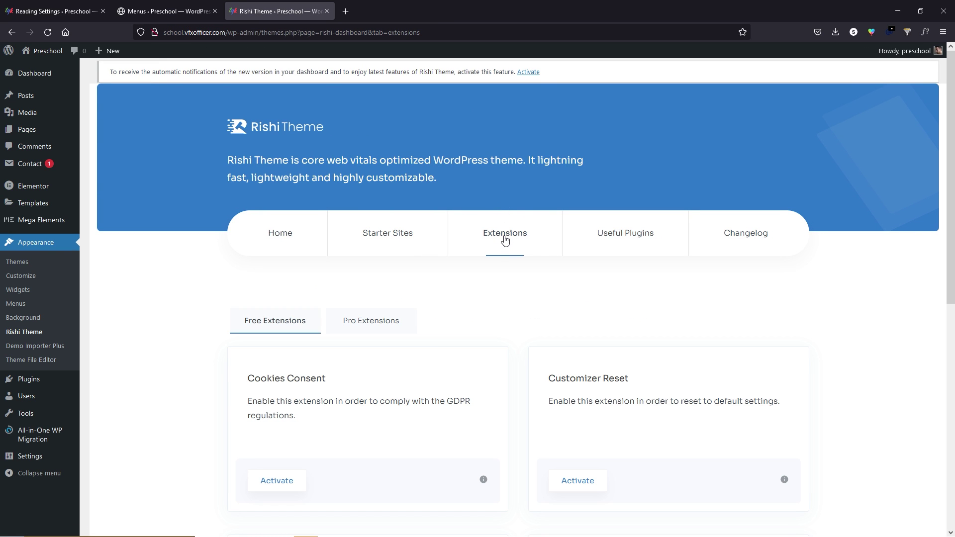
scroll(392, 308, down, 2)
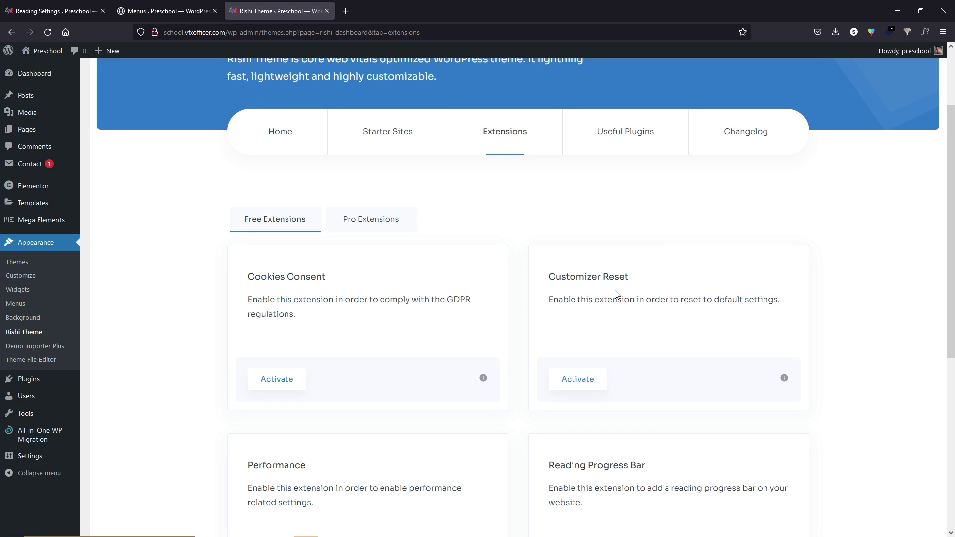
scroll(307, 289, down, 5)
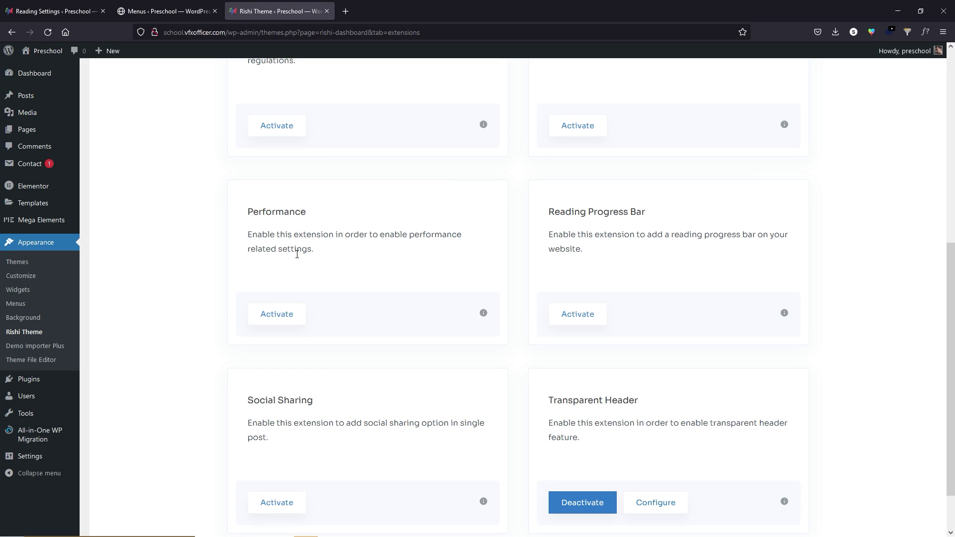
click(286, 314)
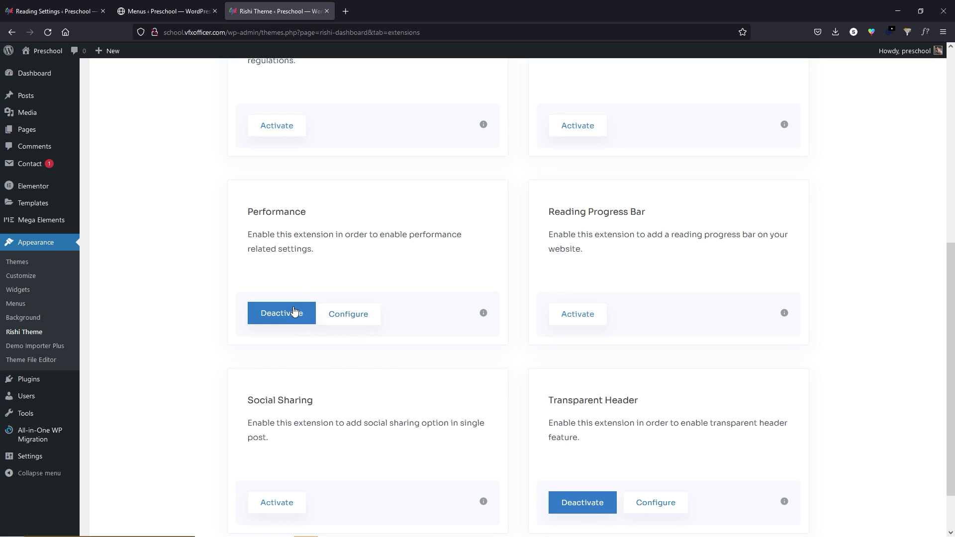
click(363, 313)
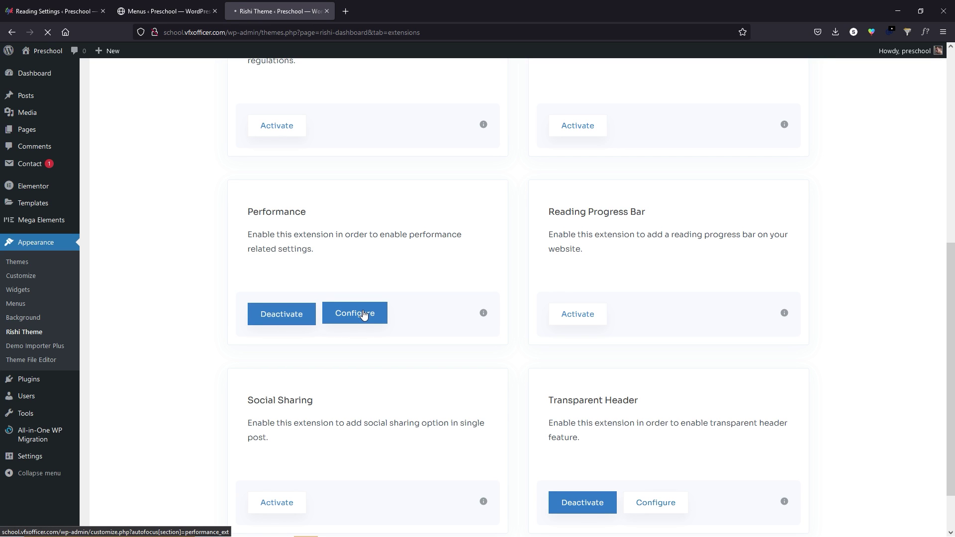
click(133, 128)
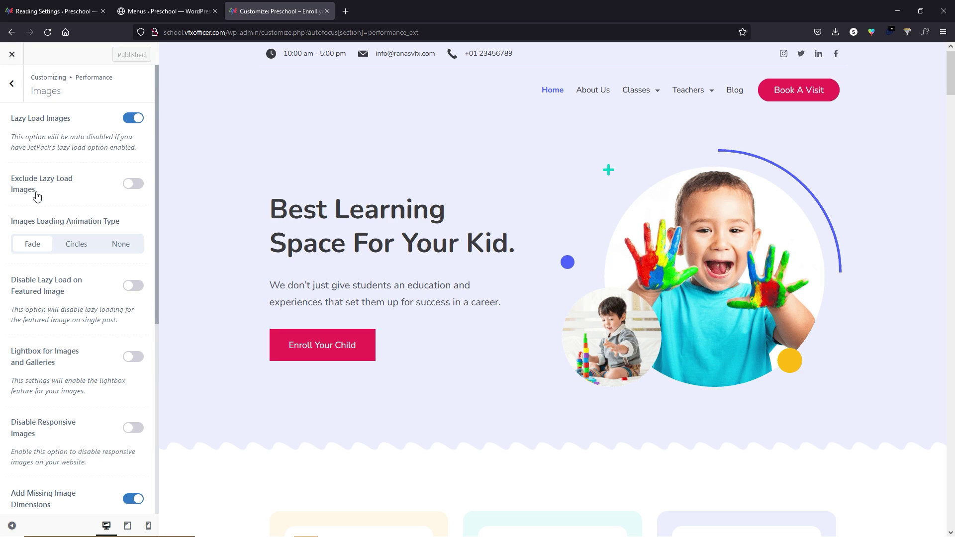
scroll(36, 256, down, 3)
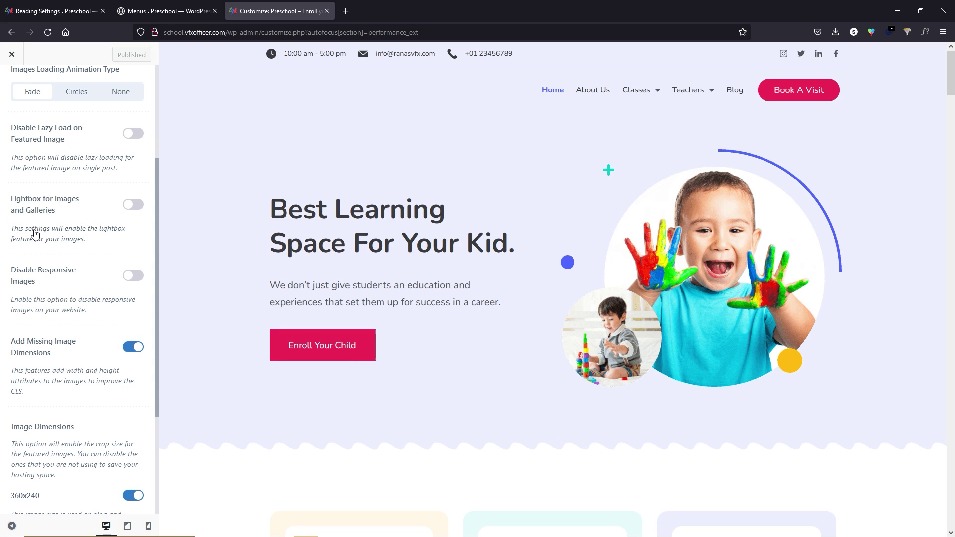
scroll(32, 234, down, 2)
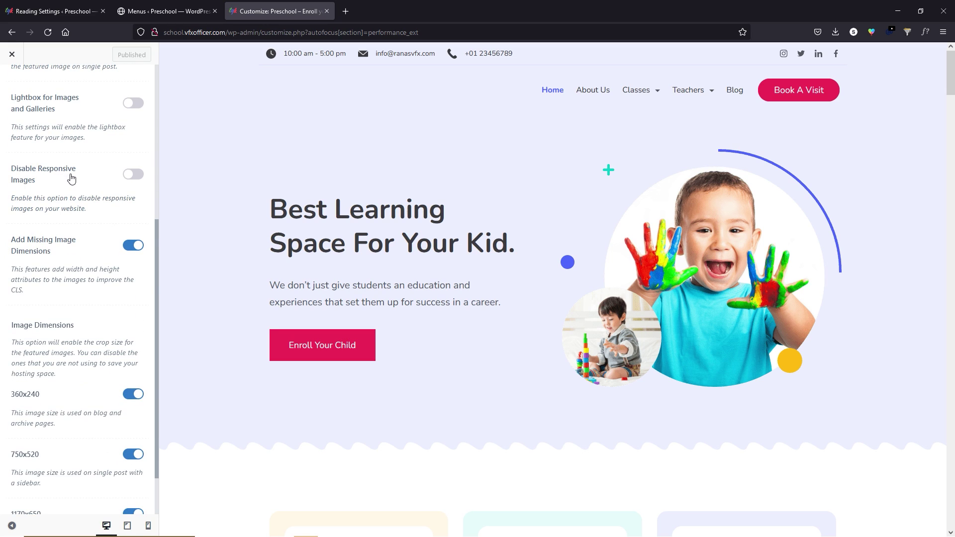
scroll(32, 487, down, 1)
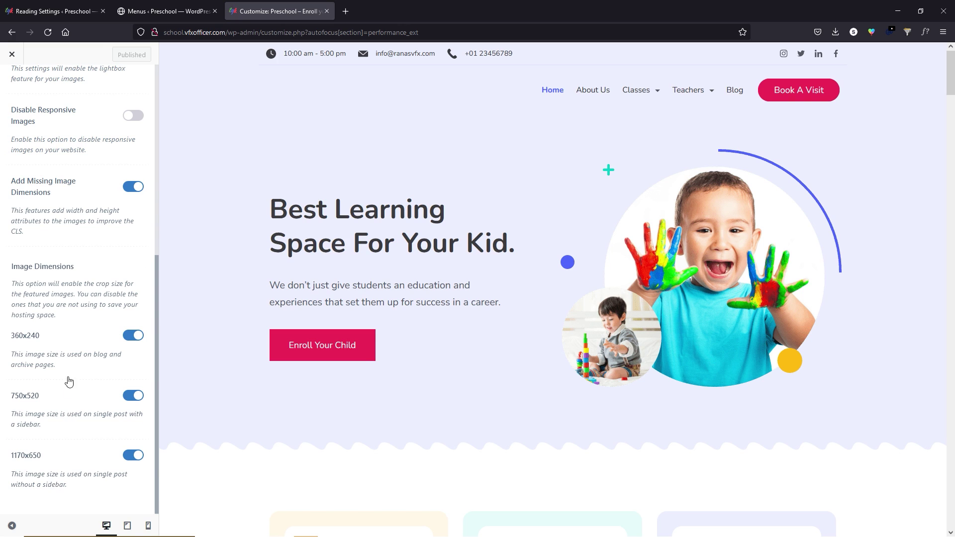
scroll(67, 382, up, 6)
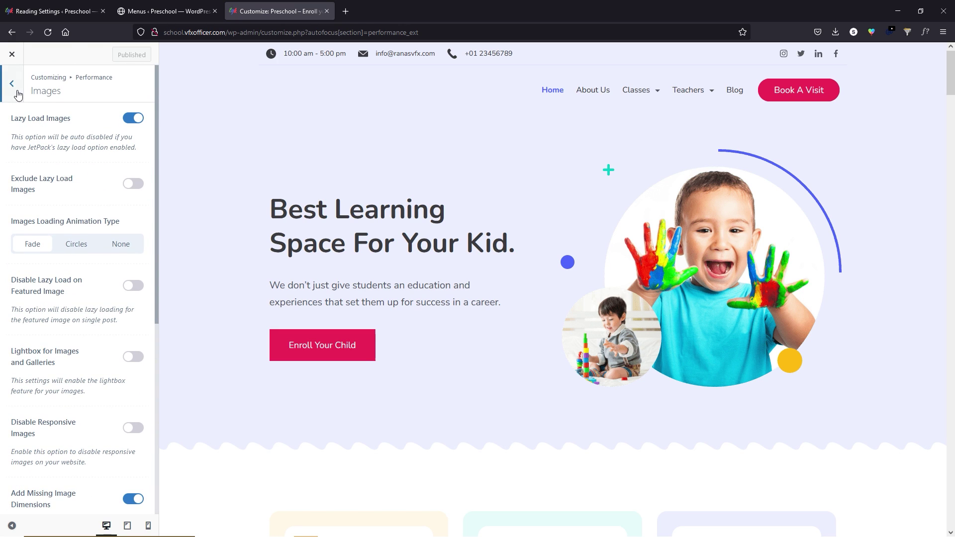
click(12, 84)
double_click(61, 163)
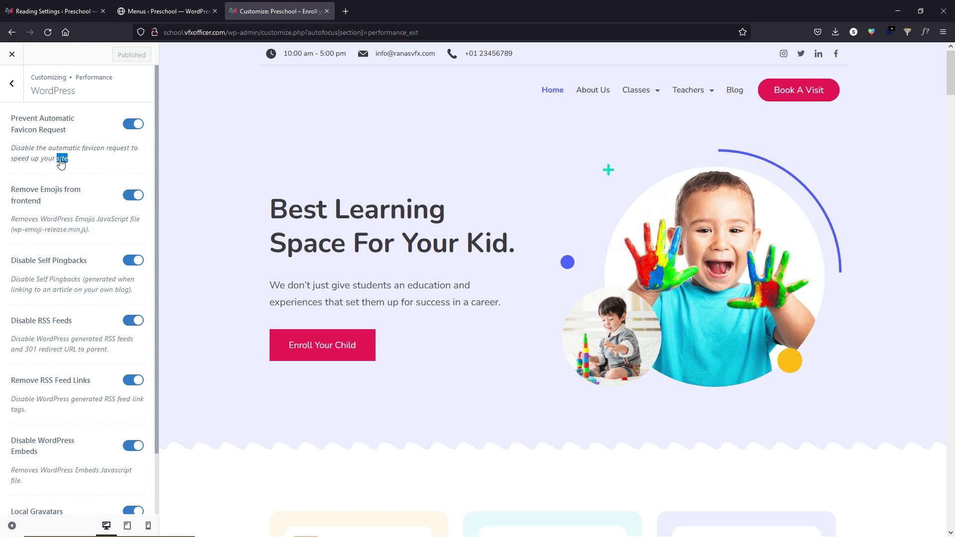
click(60, 177)
scroll(75, 383, down, 2)
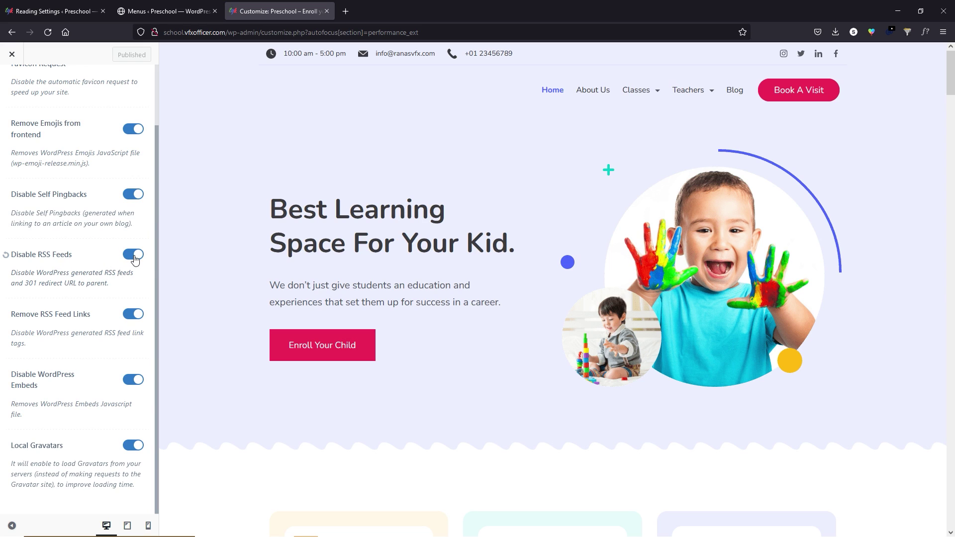
click(11, 84)
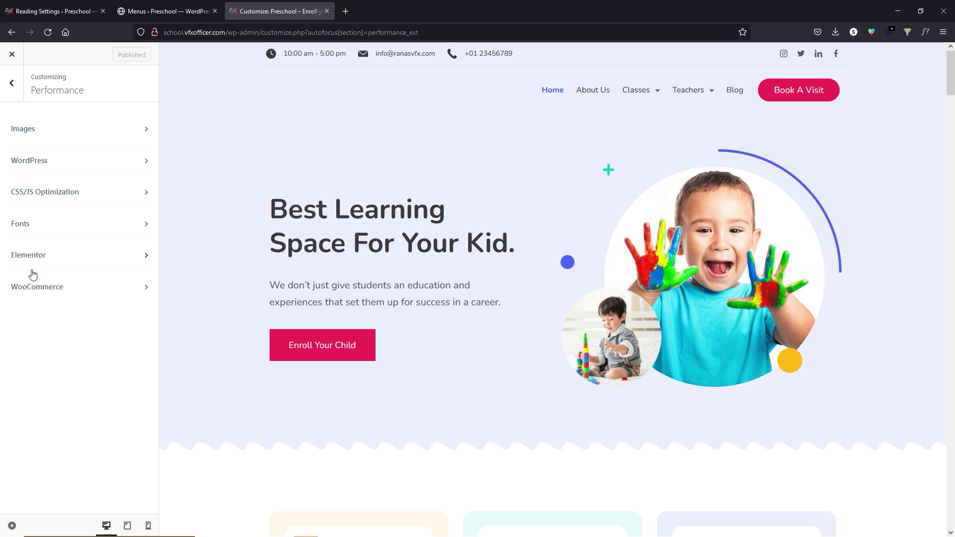
click(18, 82)
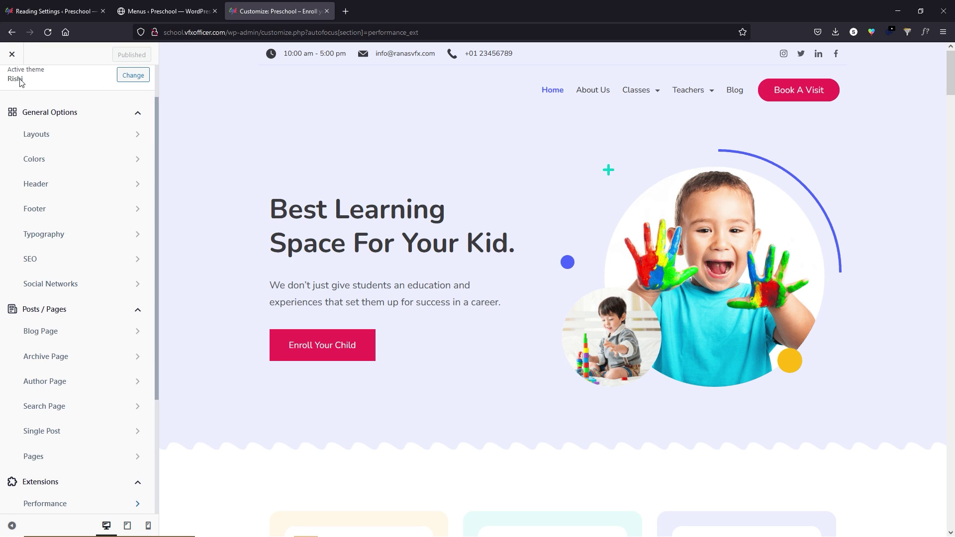
click(13, 62)
scroll(374, 433, down, 4)
scroll(373, 433, up, 4)
Step: Browse the Pro extensions list, reading the Dark Mode card's name and description
click(368, 171)
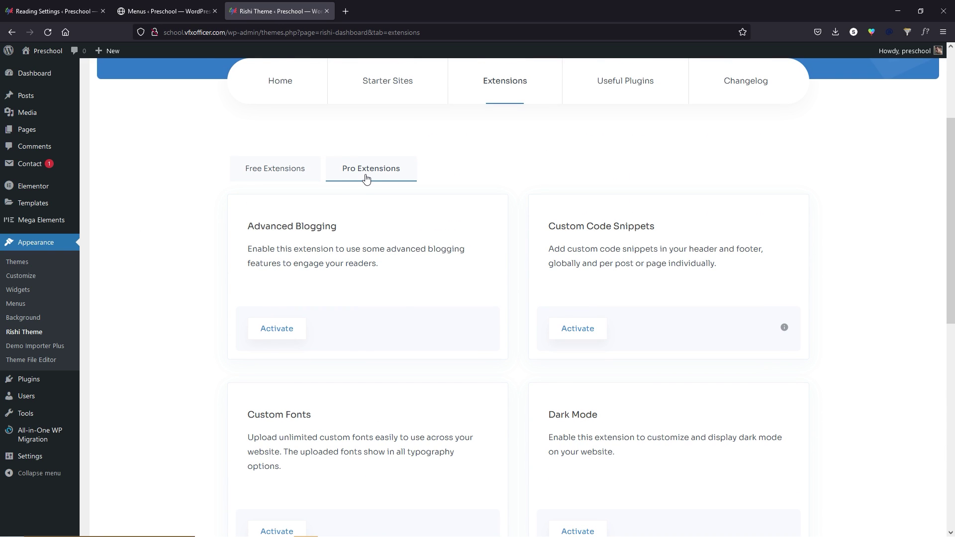
scroll(161, 237, down, 3)
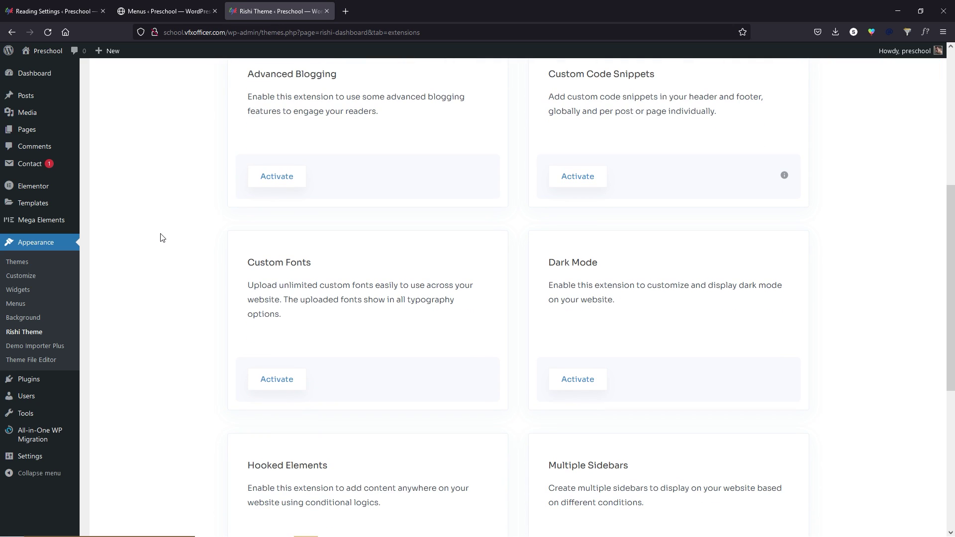
scroll(172, 315, up, 1)
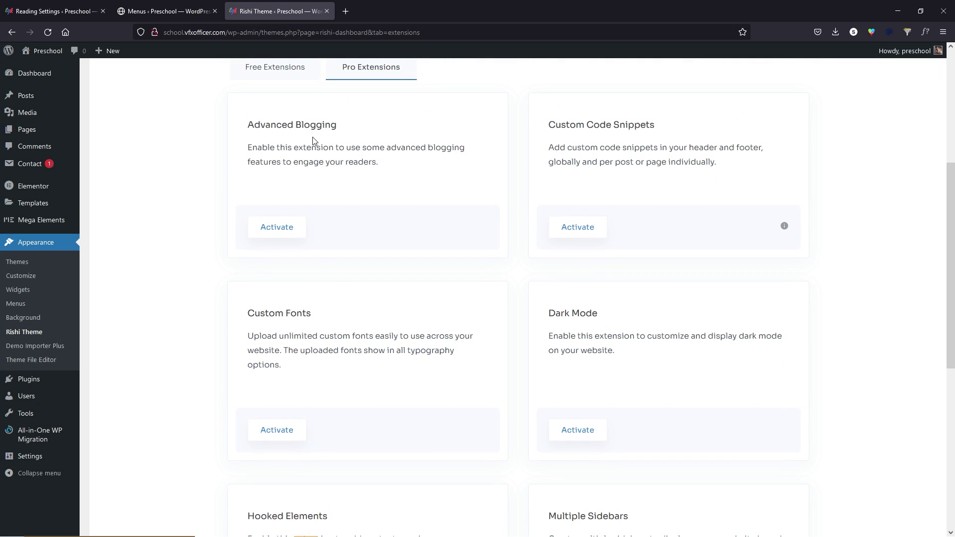
scroll(374, 282, down, 2)
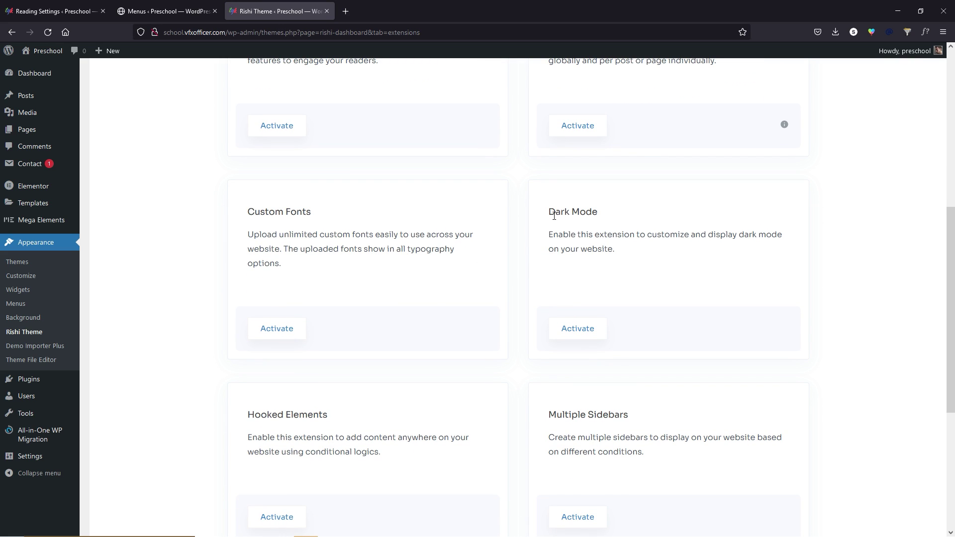
drag(553, 211, 592, 211)
drag(553, 236, 590, 224)
Step: Scroll through the Useful Plugins cards: AffiliateX, Mega Elements, Elementor and WooCommerce
scroll(479, 239, down, 5)
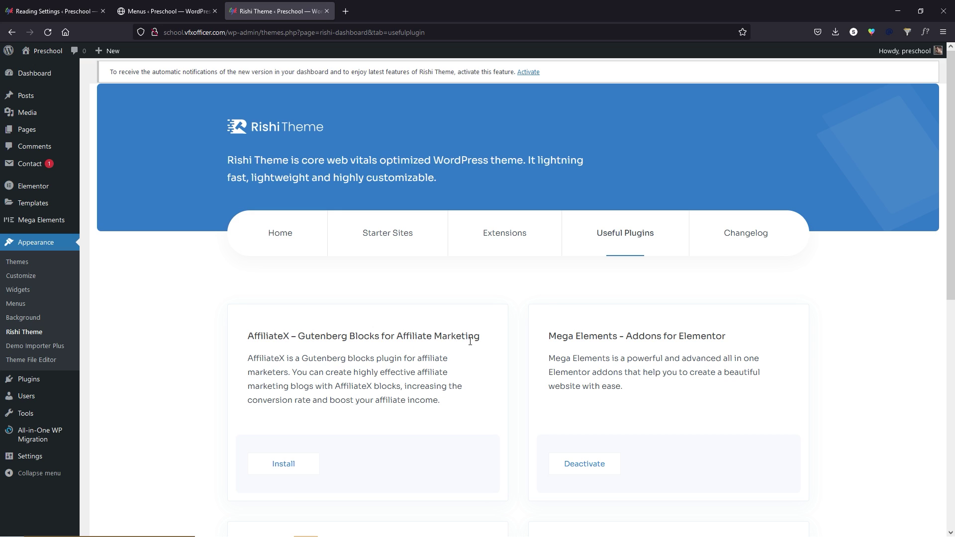
scroll(542, 303, down, 3)
scroll(654, 253, down, 7)
scroll(571, 280, up, 5)
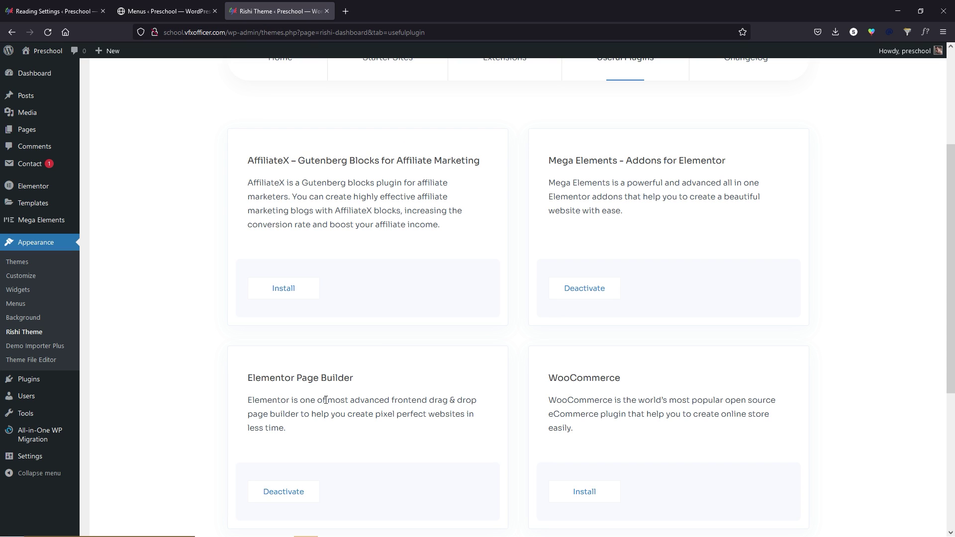
scroll(325, 400, up, 4)
scroll(322, 371, down, 3)
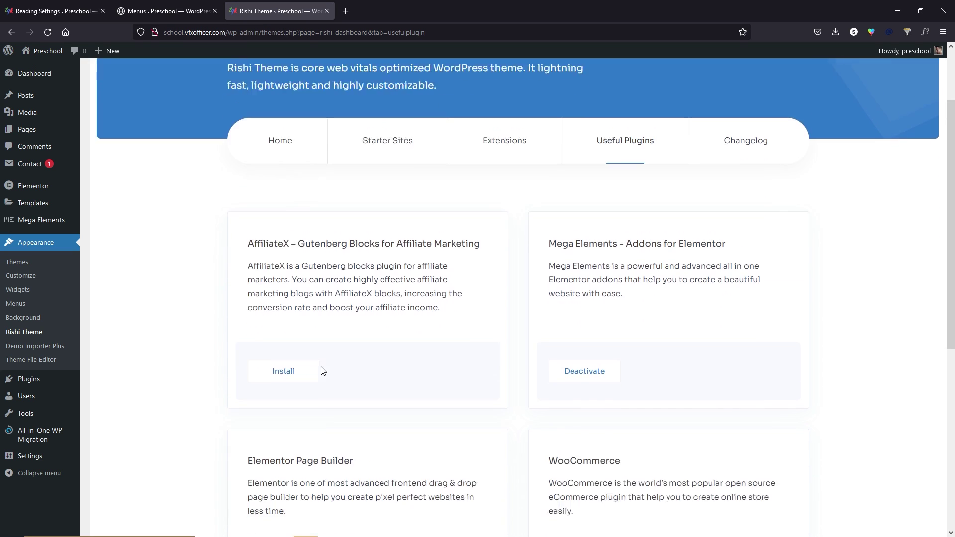
scroll(364, 368, up, 3)
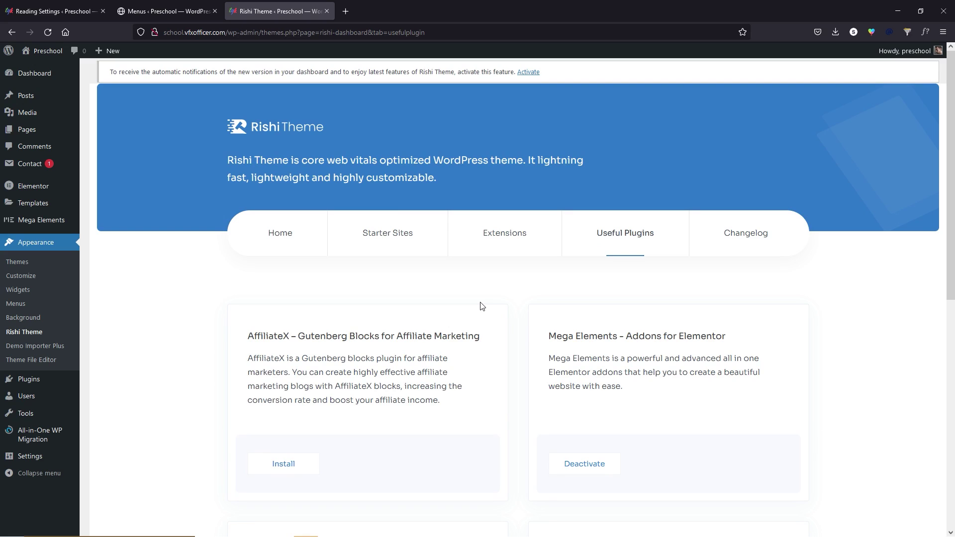